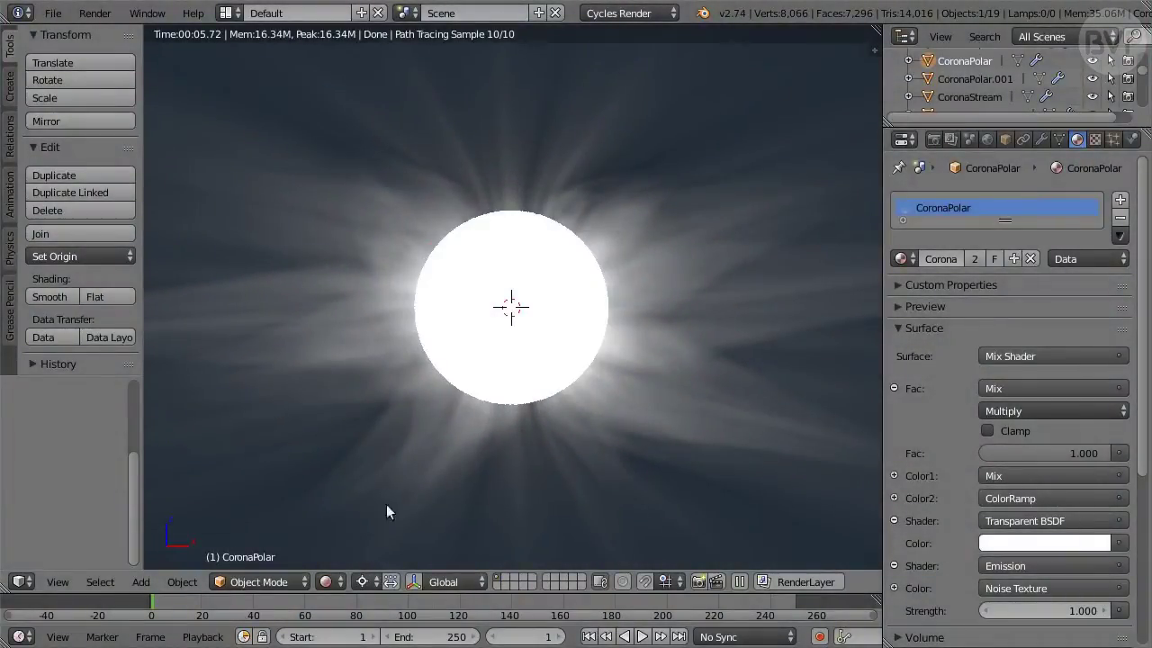
- Switch the viewport shading to Solid to reveal the green CoronaPolar streamer mesh
left_click(331, 580)
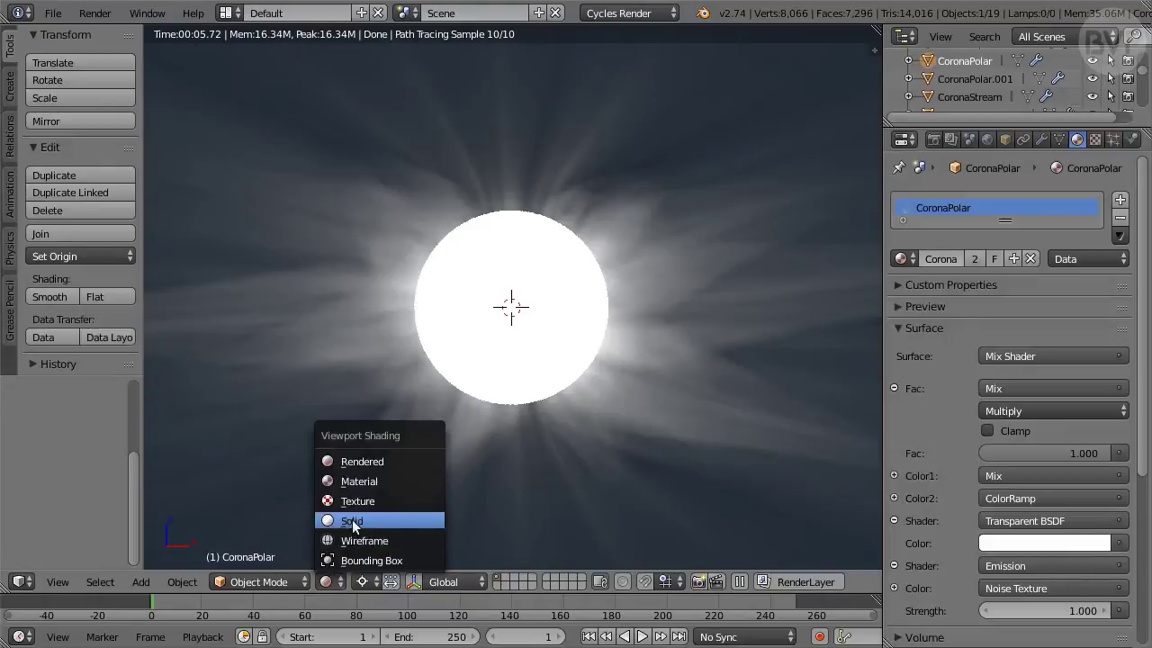
left_click(401, 522)
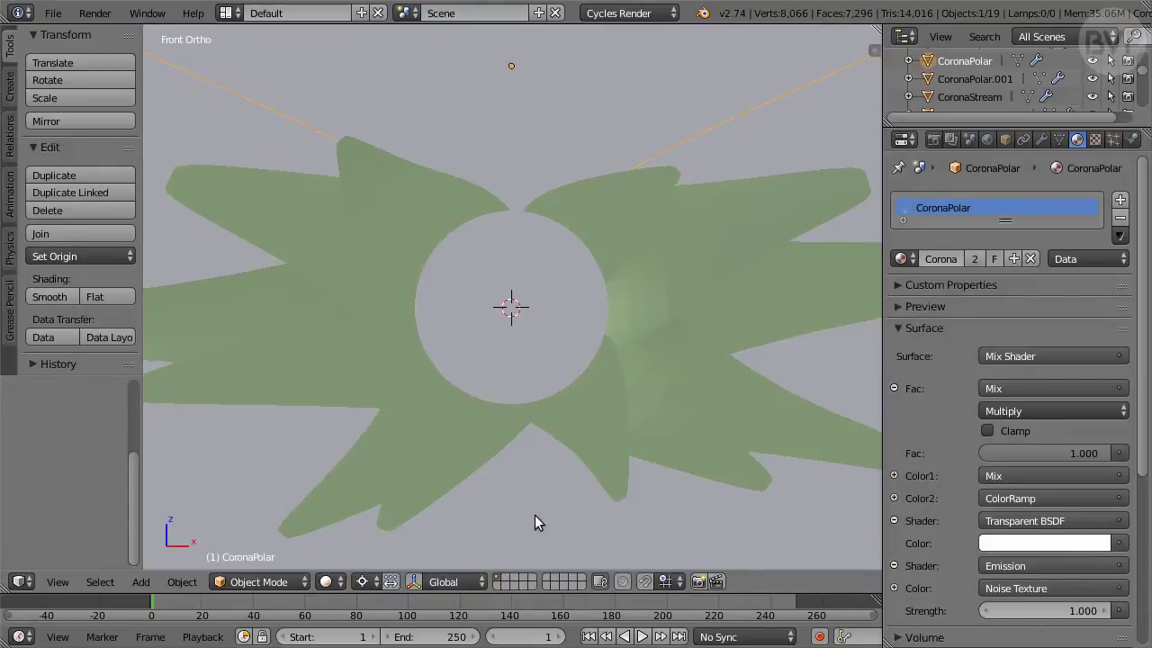
- Select the Camera and move it to location 0, -6, 0 in the sidebar
scroll(1021, 86, "up", 4)
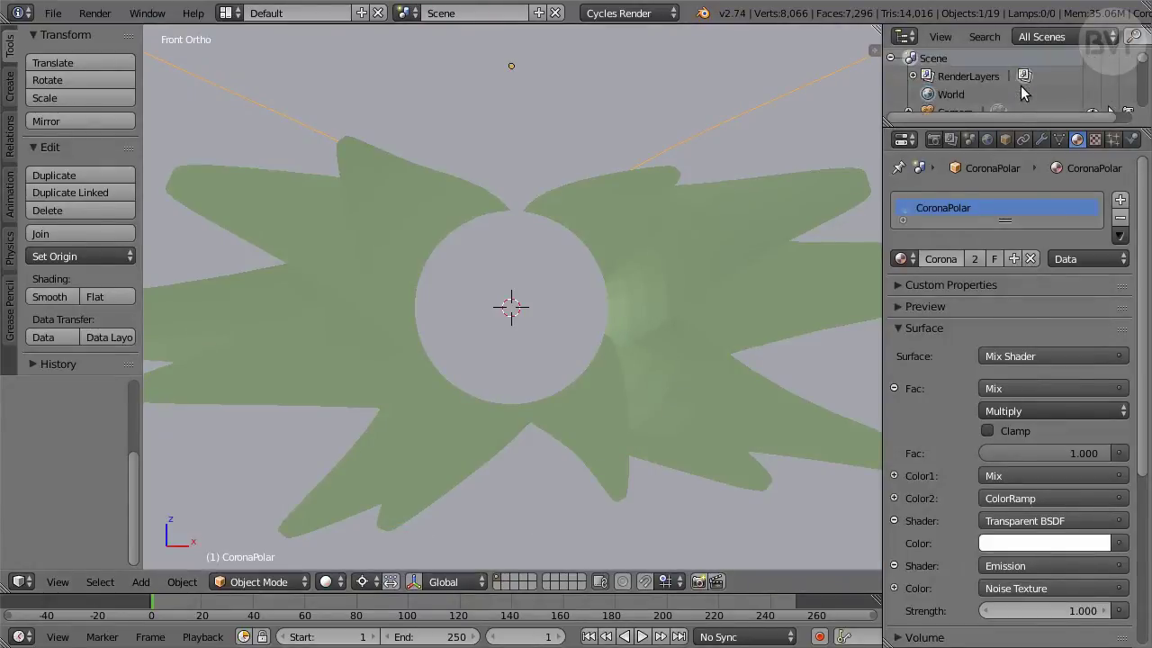
left_click(961, 85)
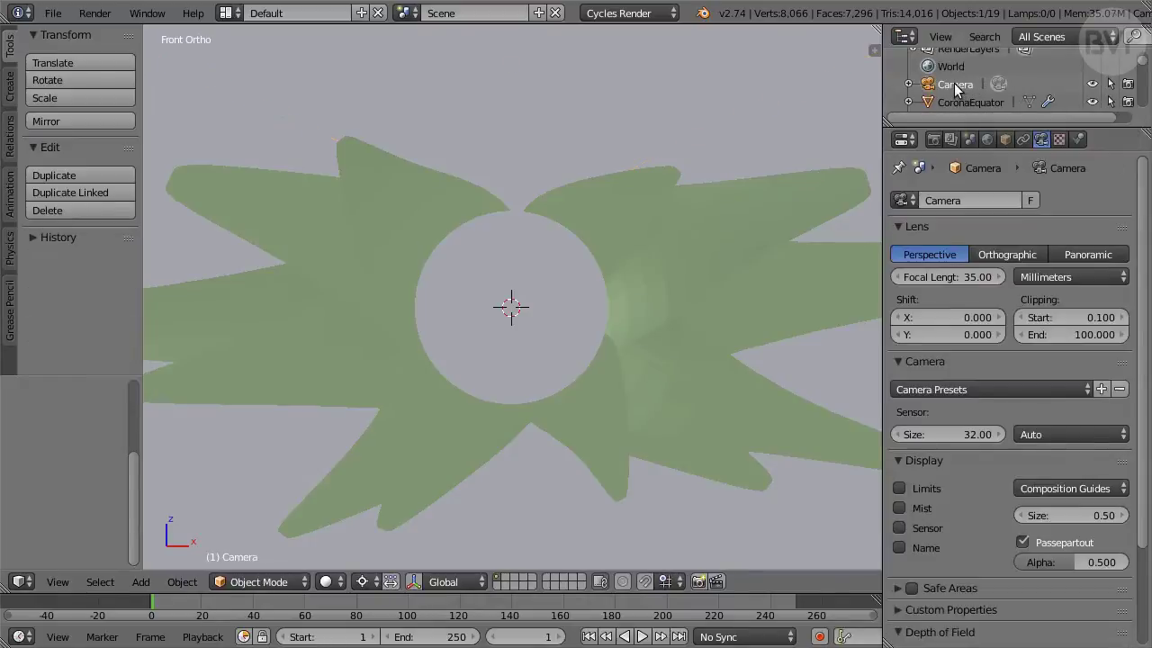
key("n")
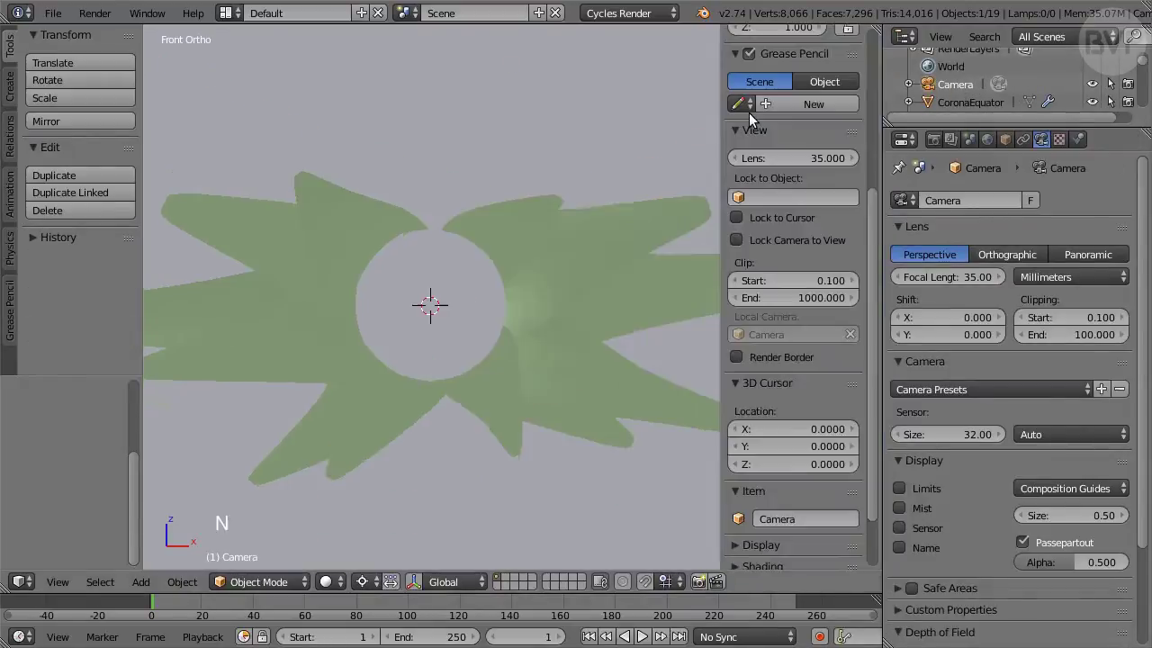
scroll(769, 131, "up", 7)
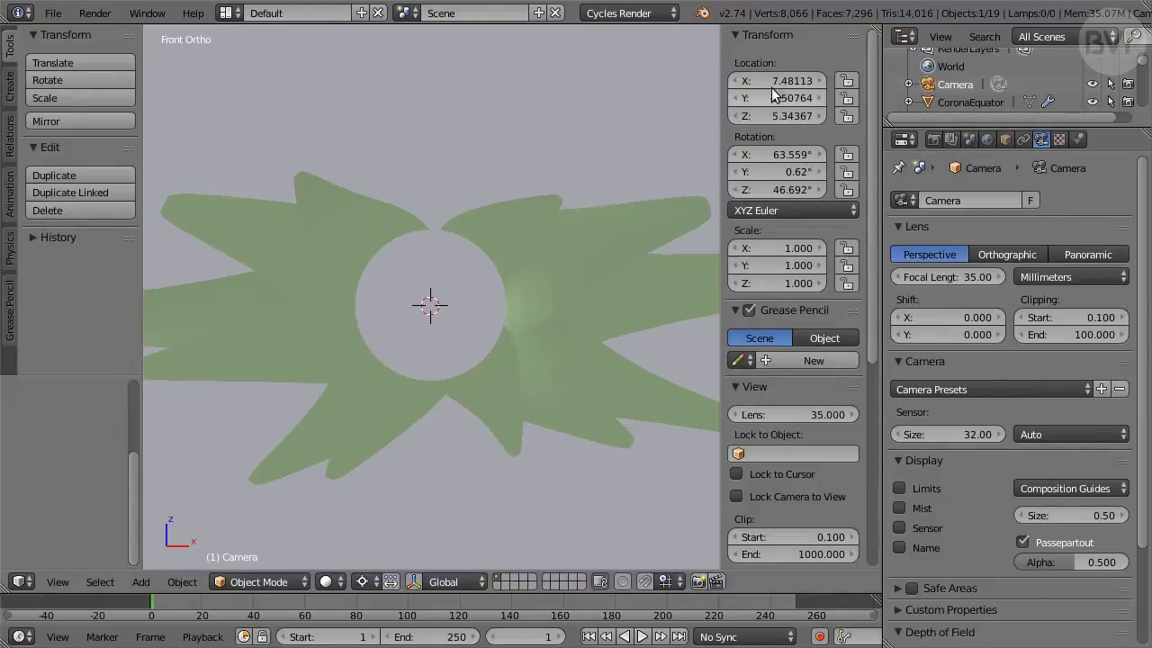
left_click(781, 81)
type("0")
key("Tab")
type("-6")
key("Tab")
type("0")
key("Return")
- Set the camera rotation to 90, 0, 0 so it faces front
left_click(777, 154)
type("90")
key("Tab")
type("0")
key("Tab")
type("0")
key("Return")
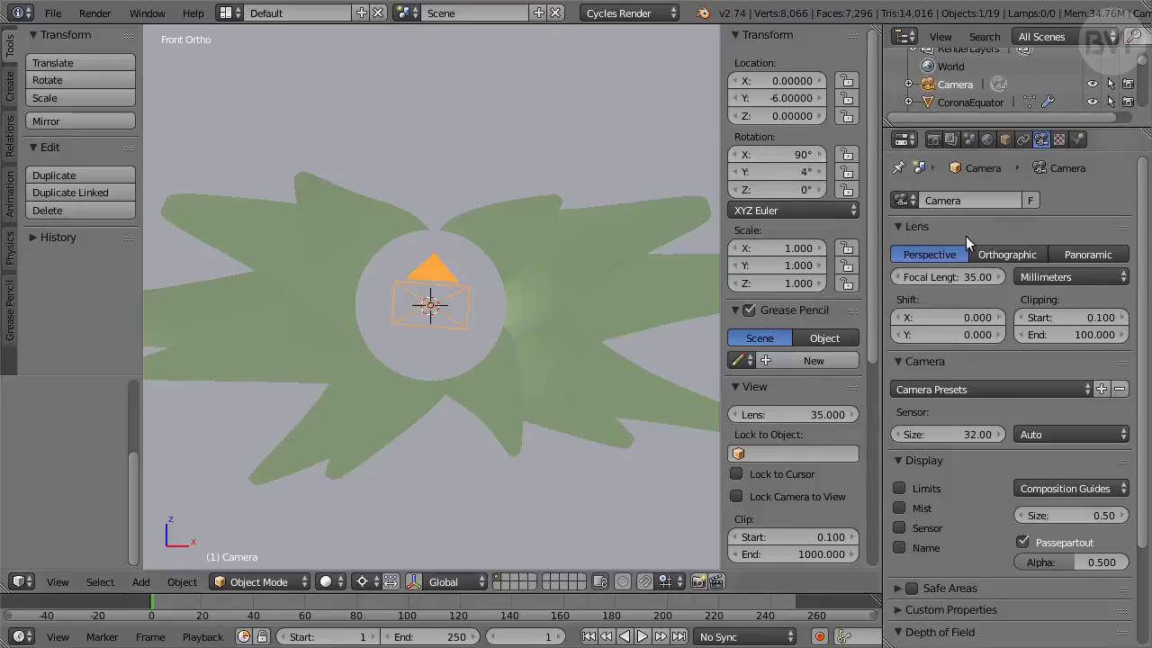
- Make the camera orthographic with scale 6 and hide it in the viewport
left_click(1035, 252)
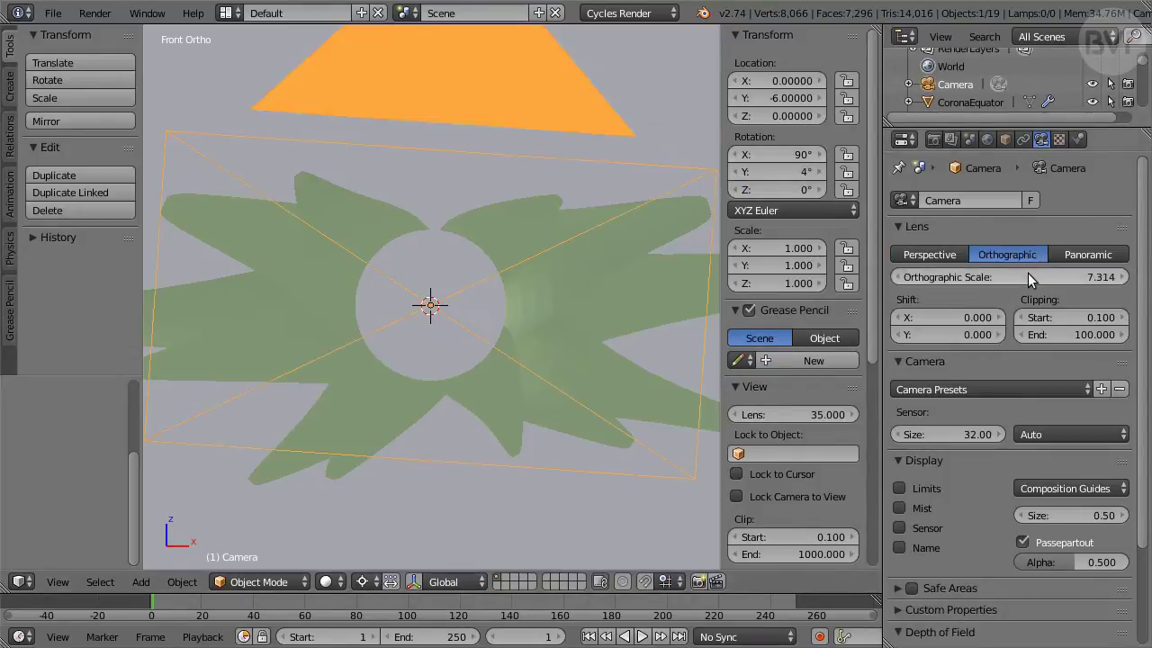
left_click(1028, 273)
type("6")
key("Return")
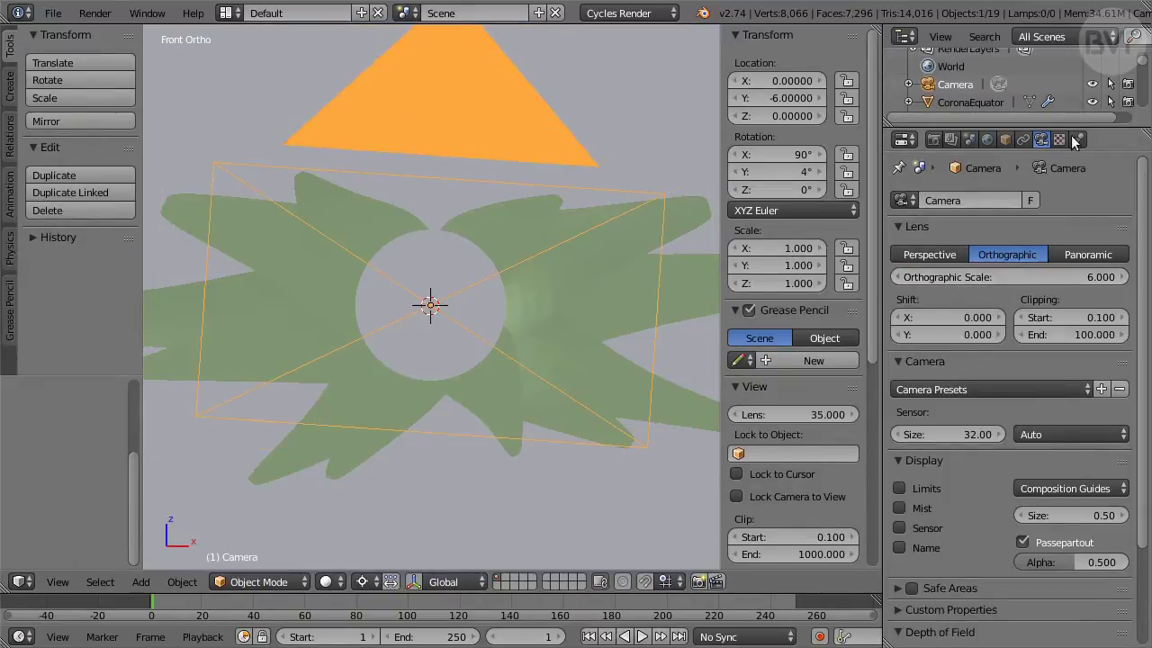
left_click(1092, 83)
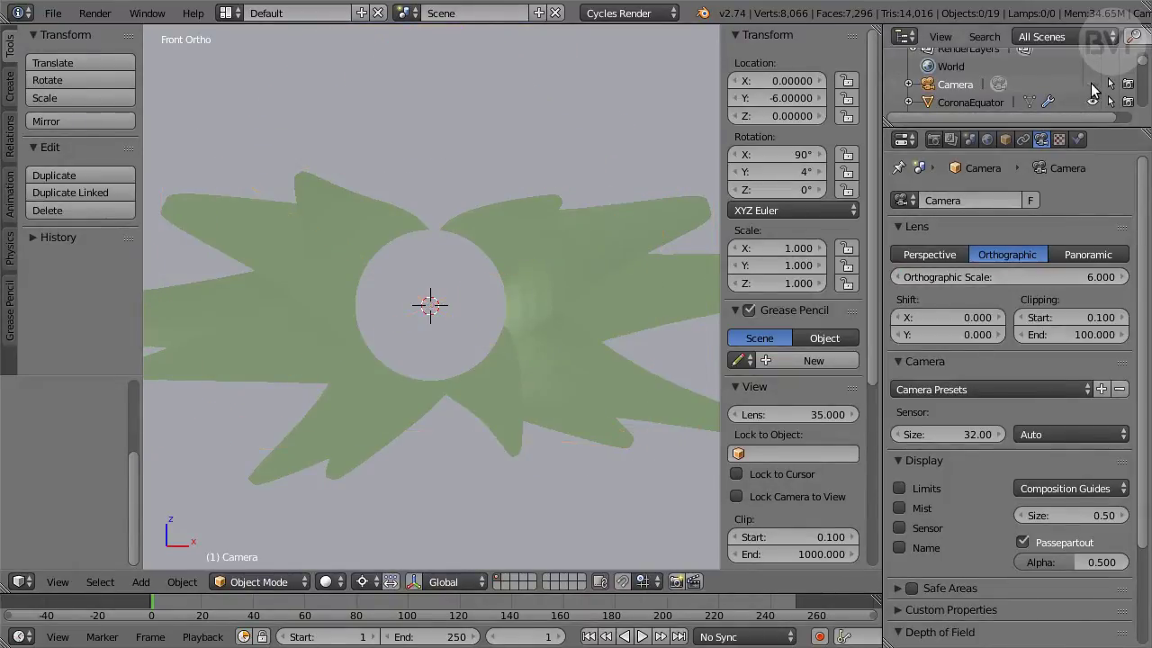
- Apply the HDTV 720p preset with 50% resolution, end frame 500 and 30 fps
left_click(933, 139)
left_click(1006, 342)
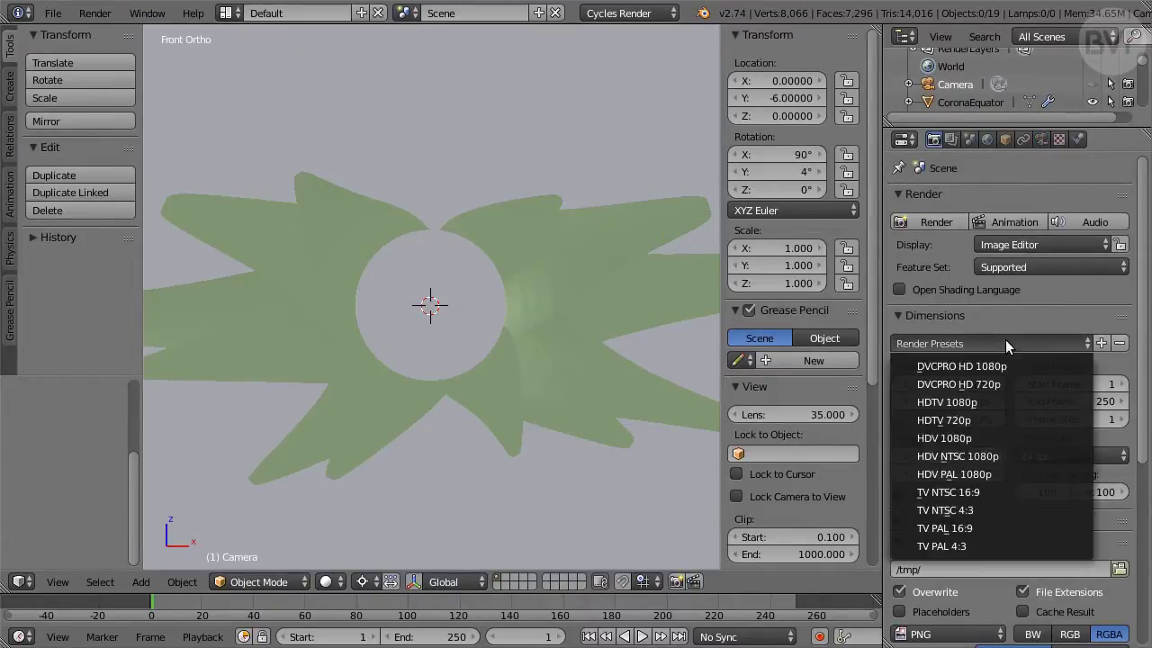
left_click(992, 420)
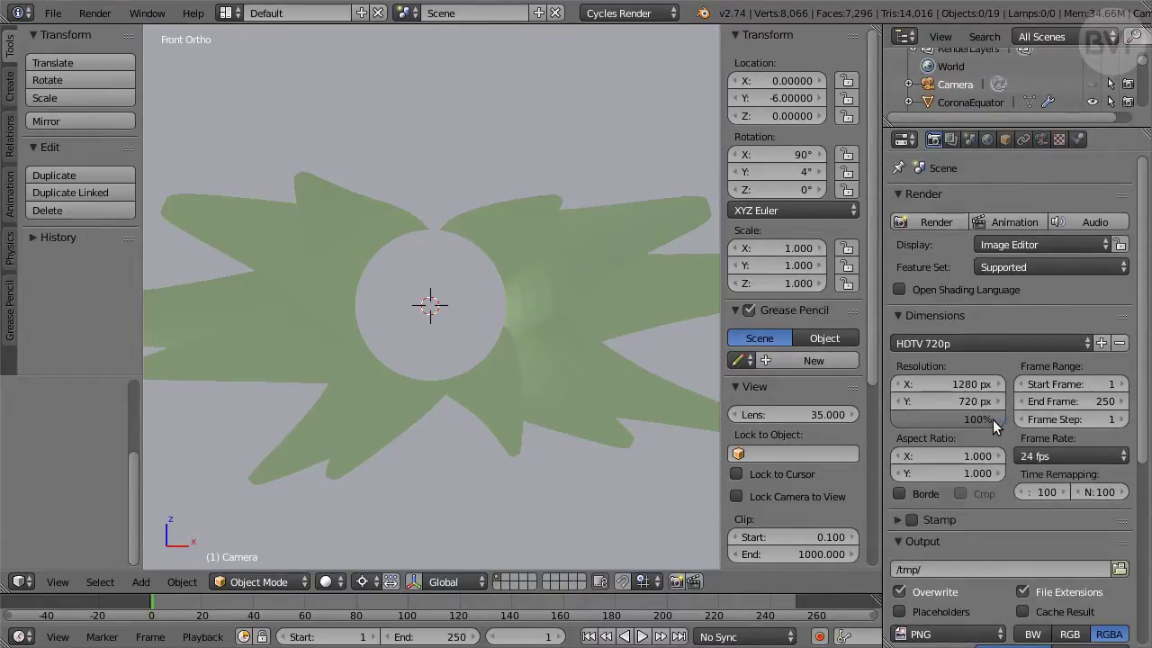
left_click(955, 420)
type("50")
key("Return")
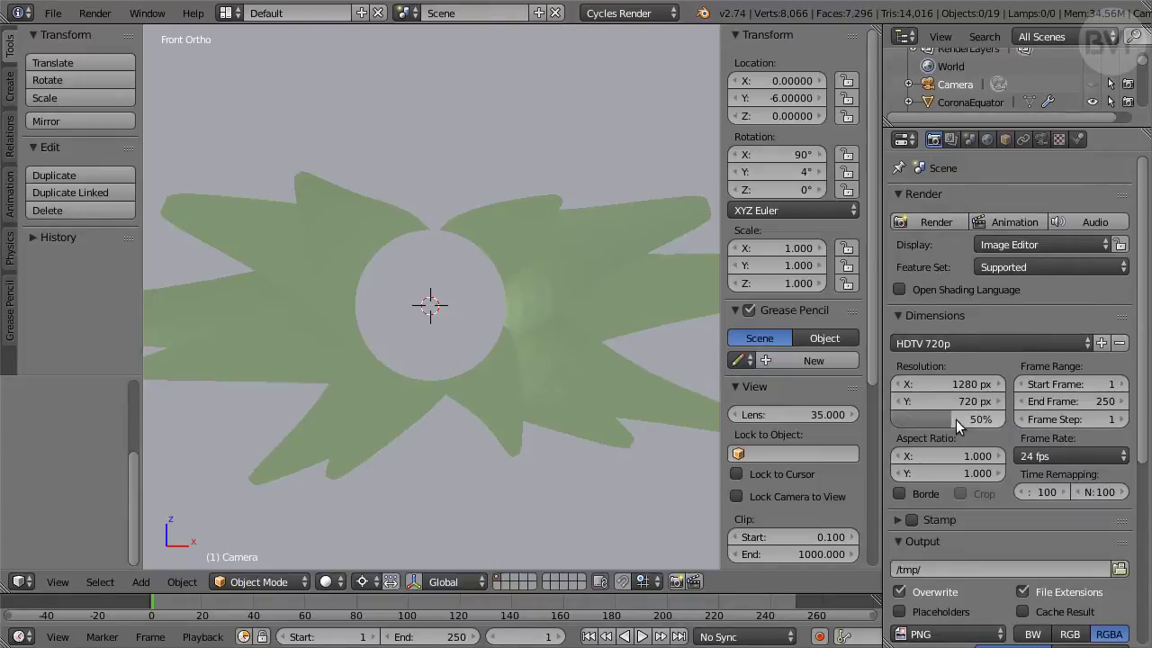
left_click(1076, 398)
type("500")
key("Return")
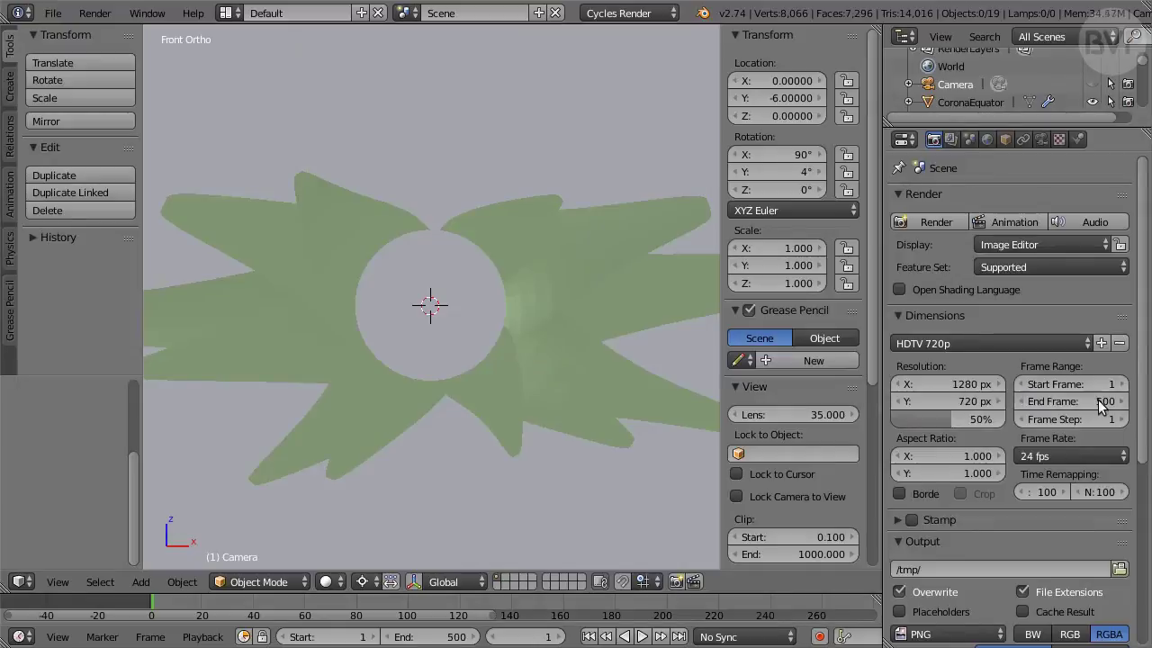
left_click(1074, 456)
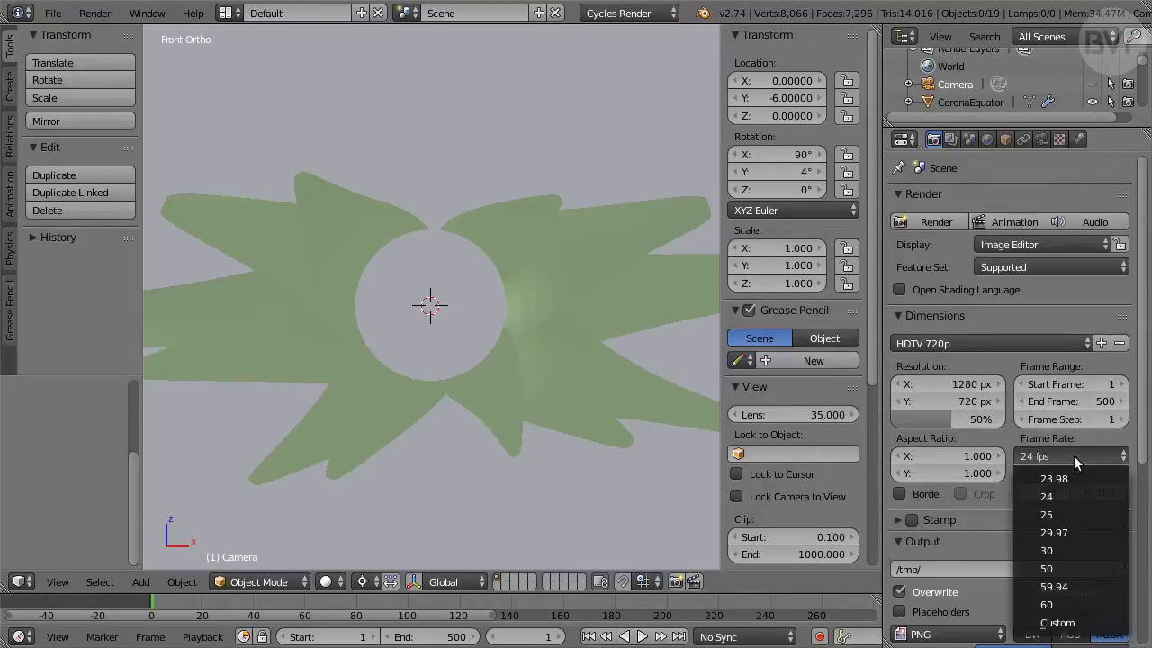
left_click(1079, 550)
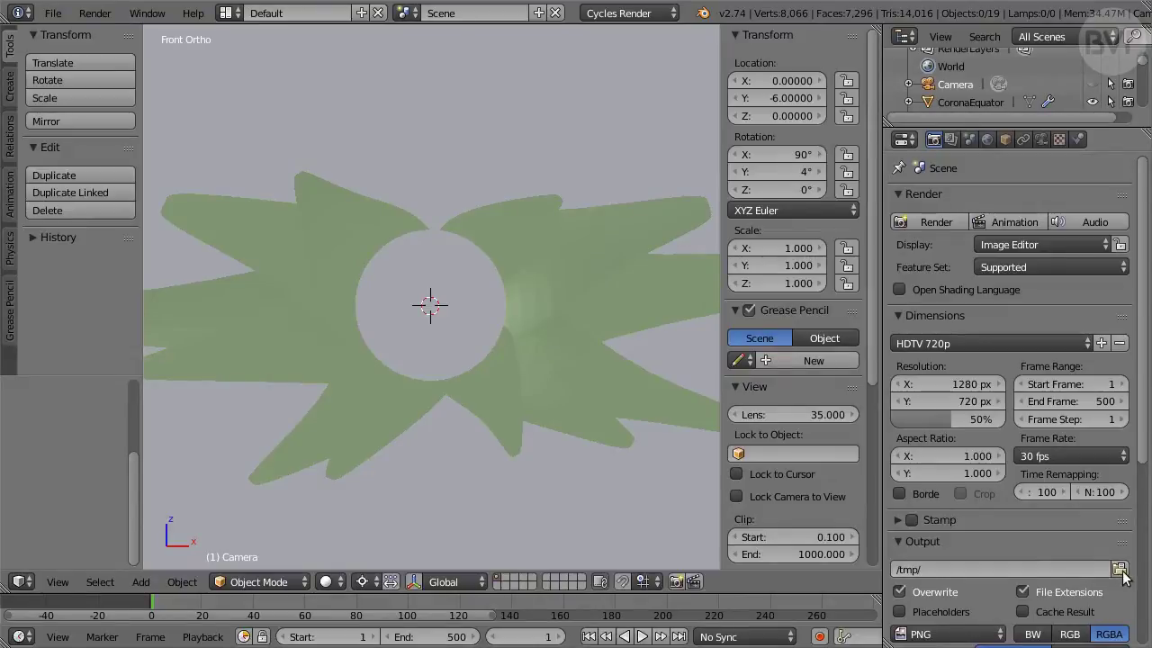
- Set the output path to //TutorialMovie.avi with AVI JPEG format in RGB
left_click(1030, 567)
key("BackSpace")
type("//TutorialMovie.avi")
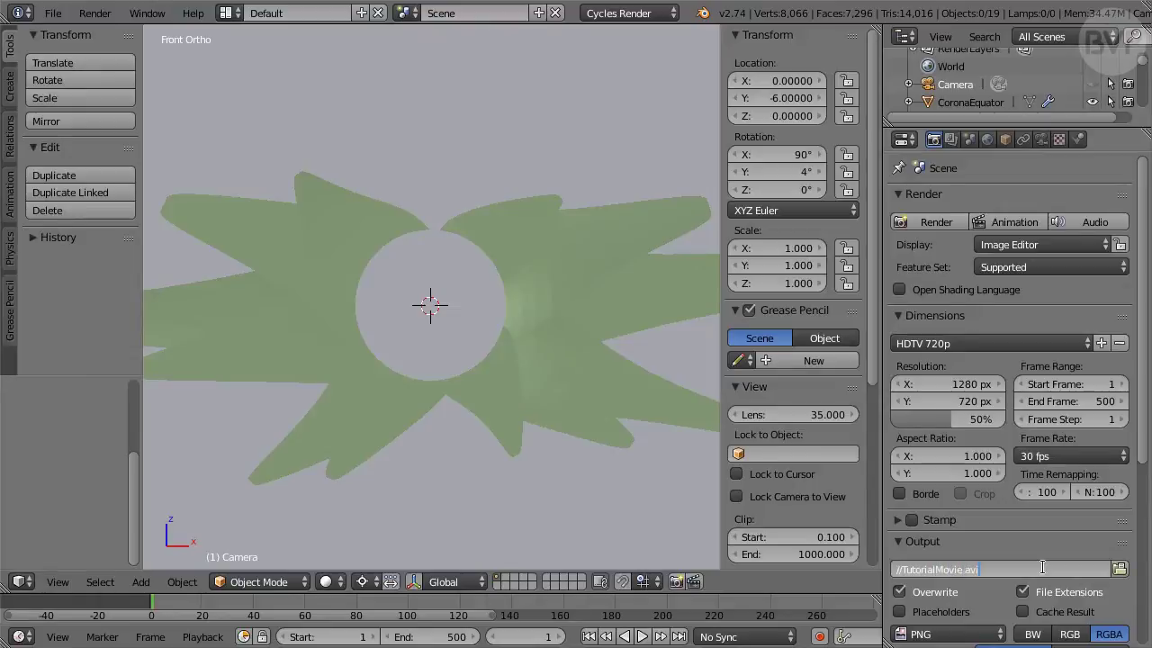
key("Return")
scroll(1053, 549, "down", 3)
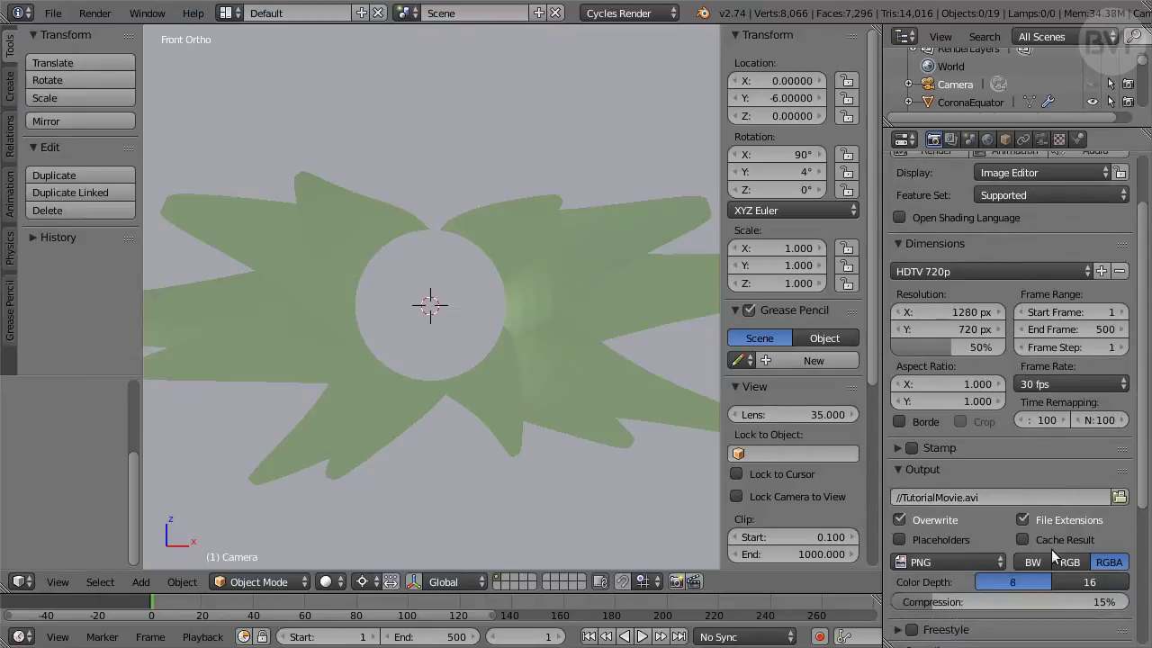
scroll(1053, 548, "down", 2)
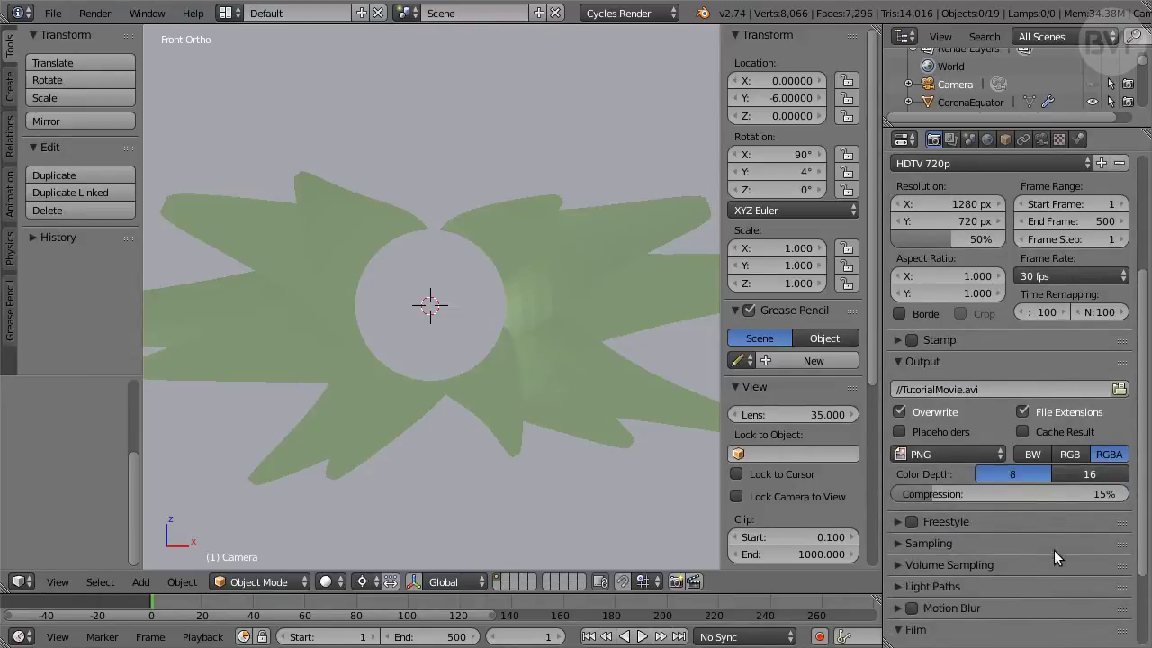
left_click(955, 452)
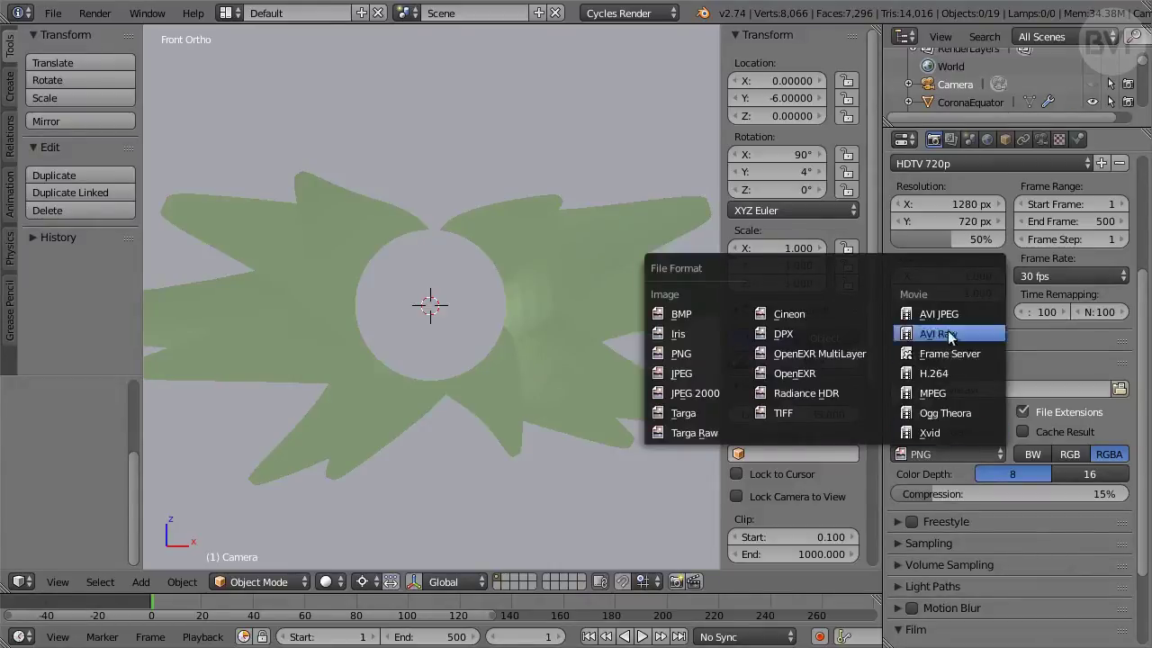
left_click(986, 312)
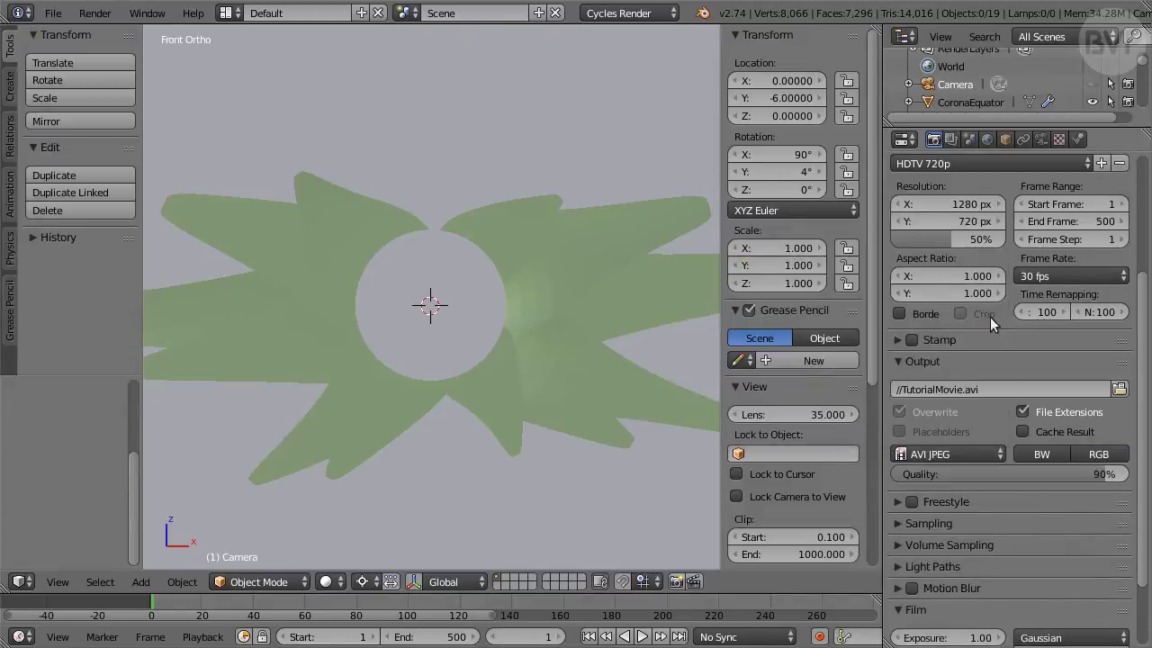
left_click(1081, 452)
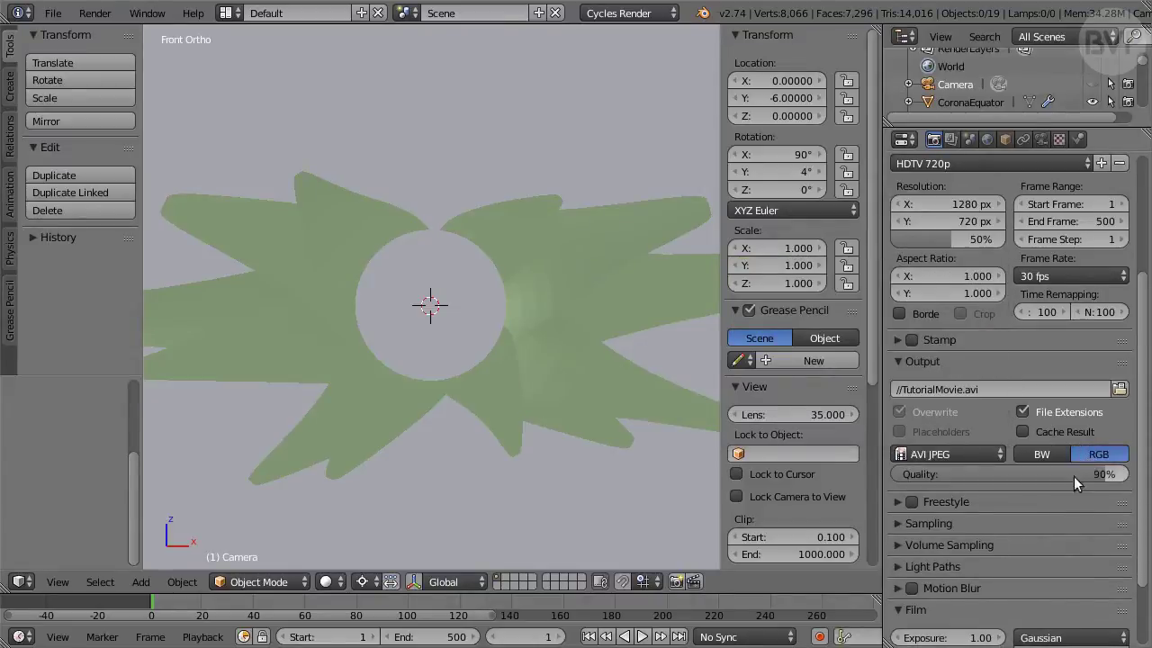
- Set render samples to 15 with Clamp Direct 4 and Clamp Indirect 3
left_click(954, 523)
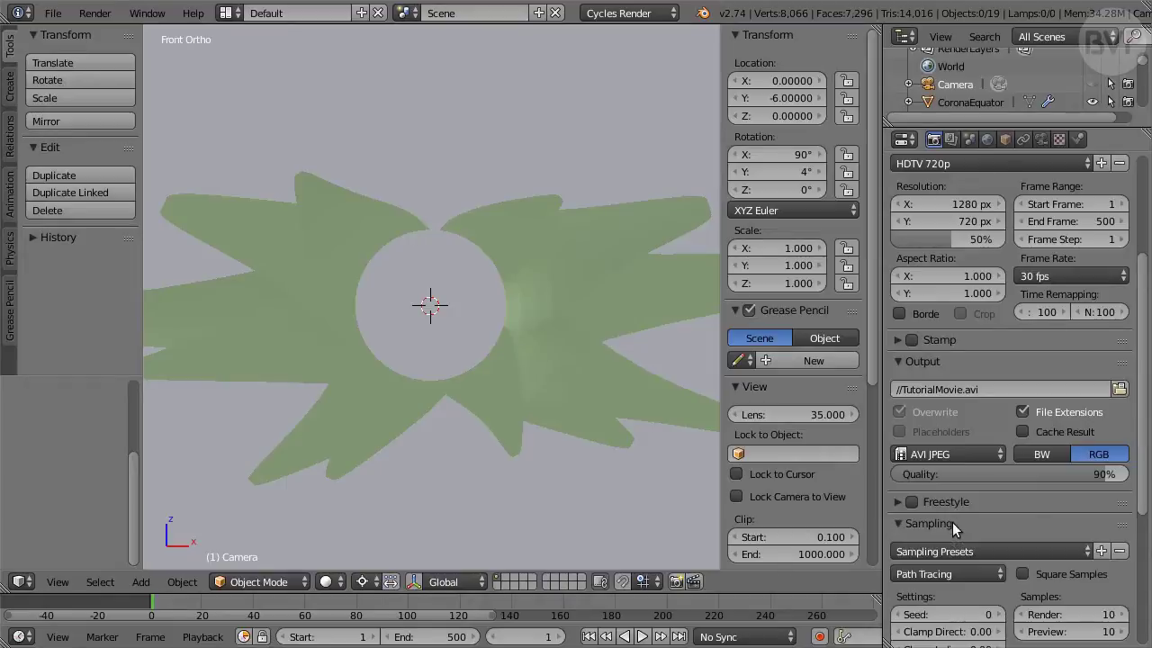
scroll(990, 520, "down", 3)
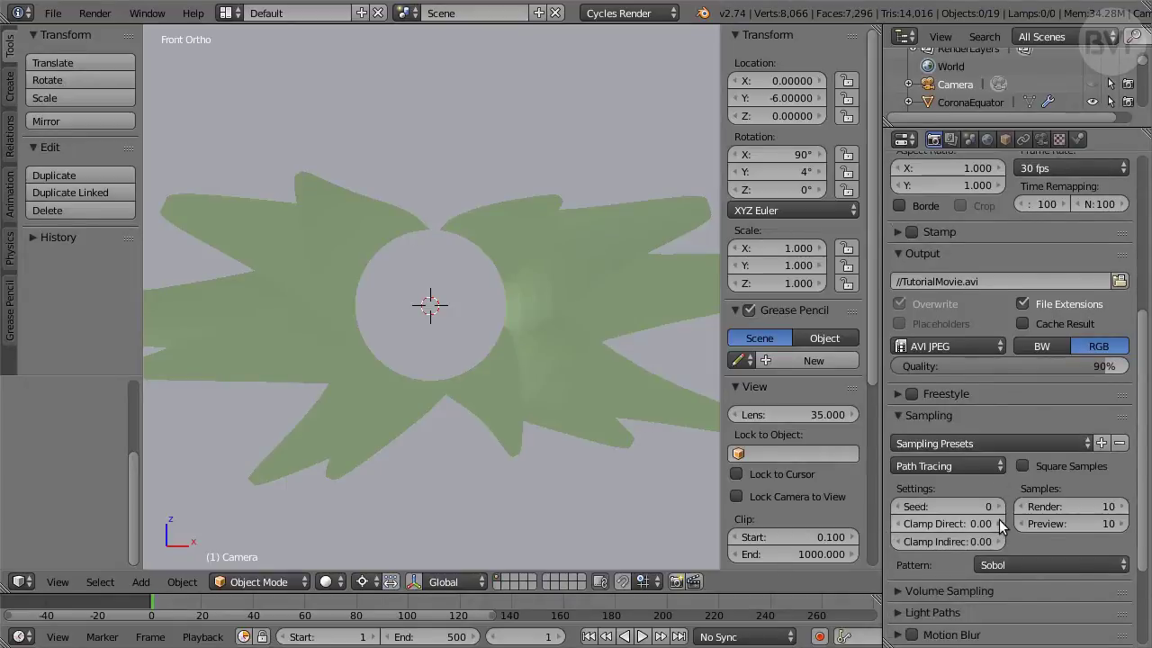
left_click(1090, 507)
type("15")
key("Return")
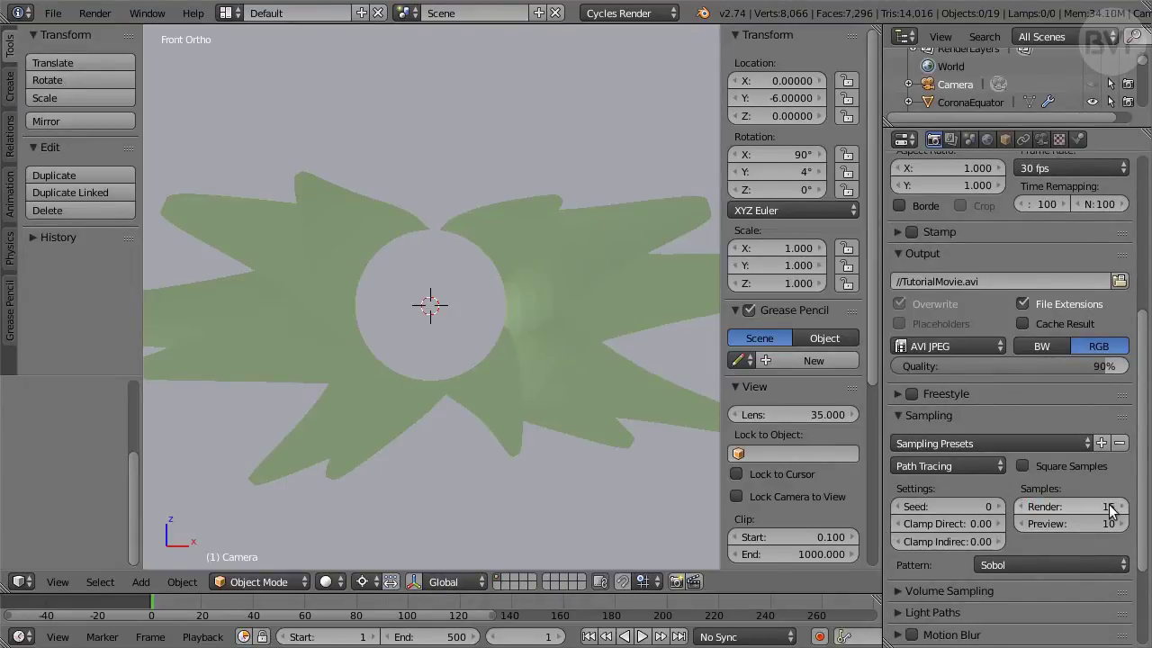
left_click(965, 523)
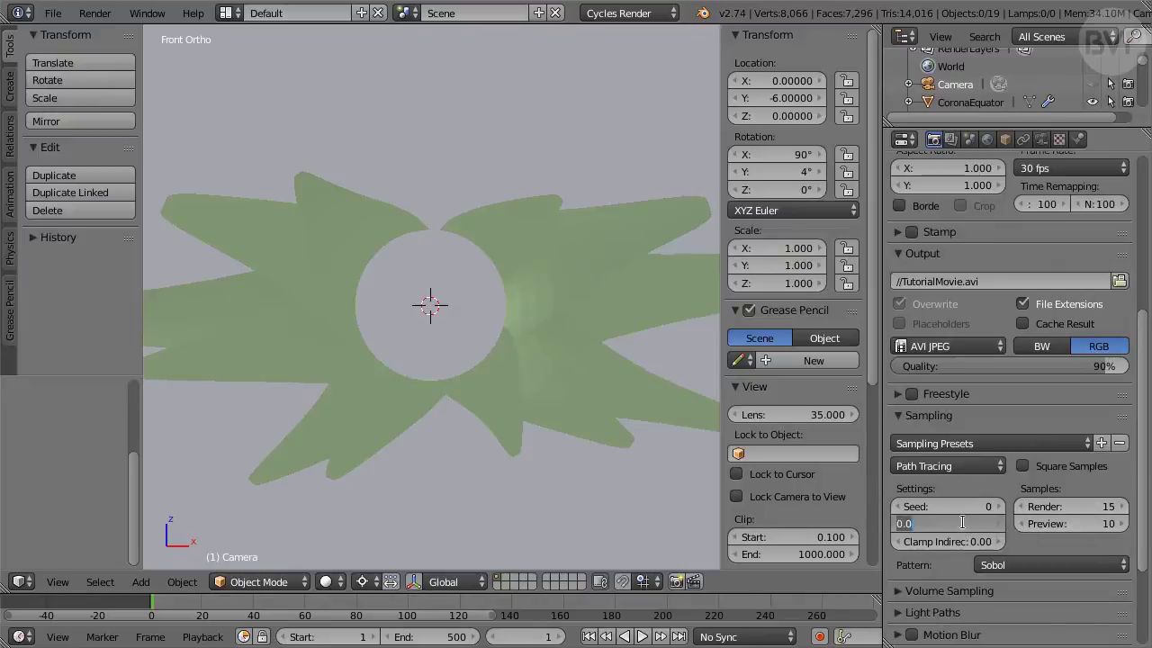
type("4")
key("Tab")
type("3")
key("Return")
- Turn off refractive caustics and set transparency max, max bounces and transmission bounces to 24
scroll(1019, 535, "down", 4)
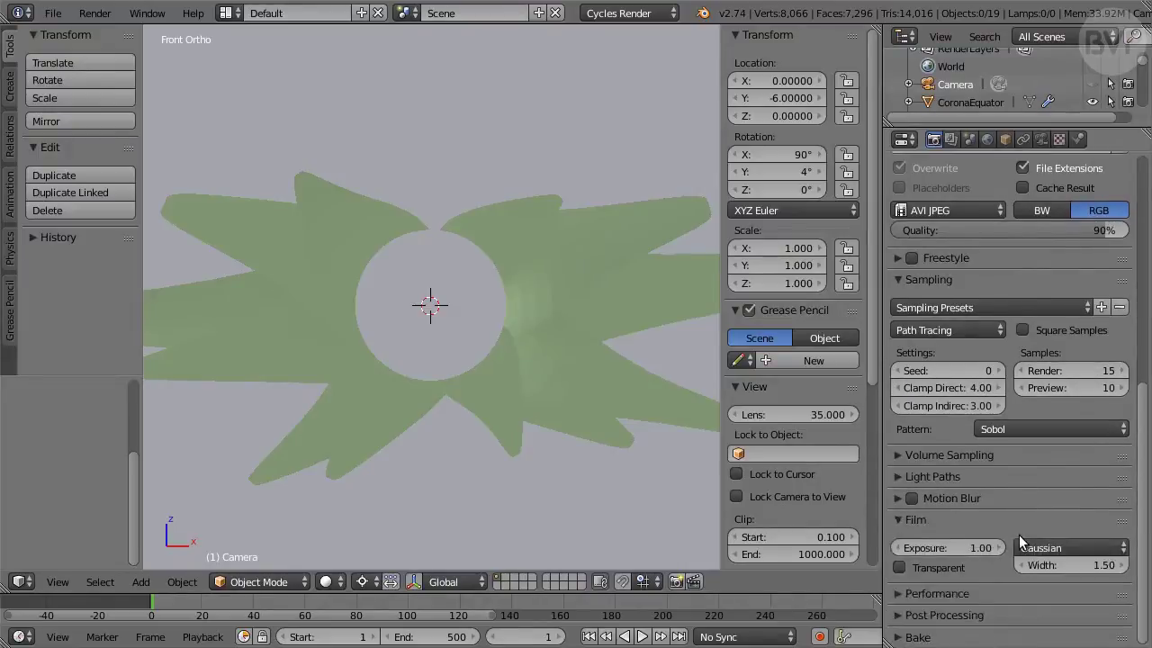
left_click(1000, 476)
scroll(999, 474, "down", 3)
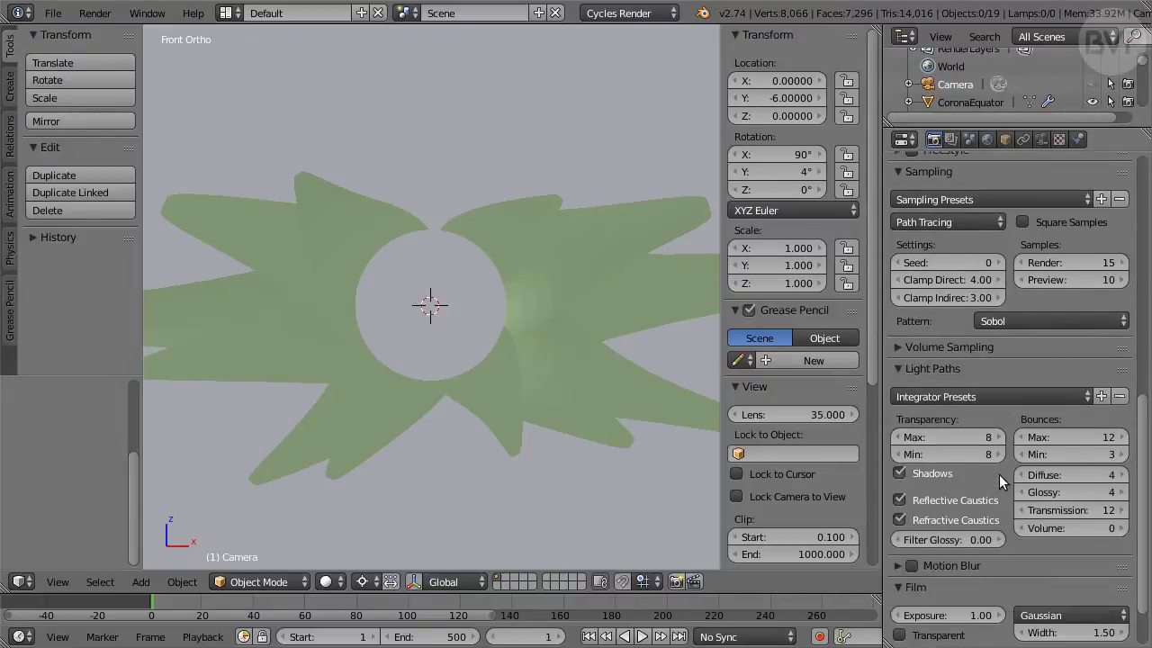
left_click(900, 519)
left_click(959, 436)
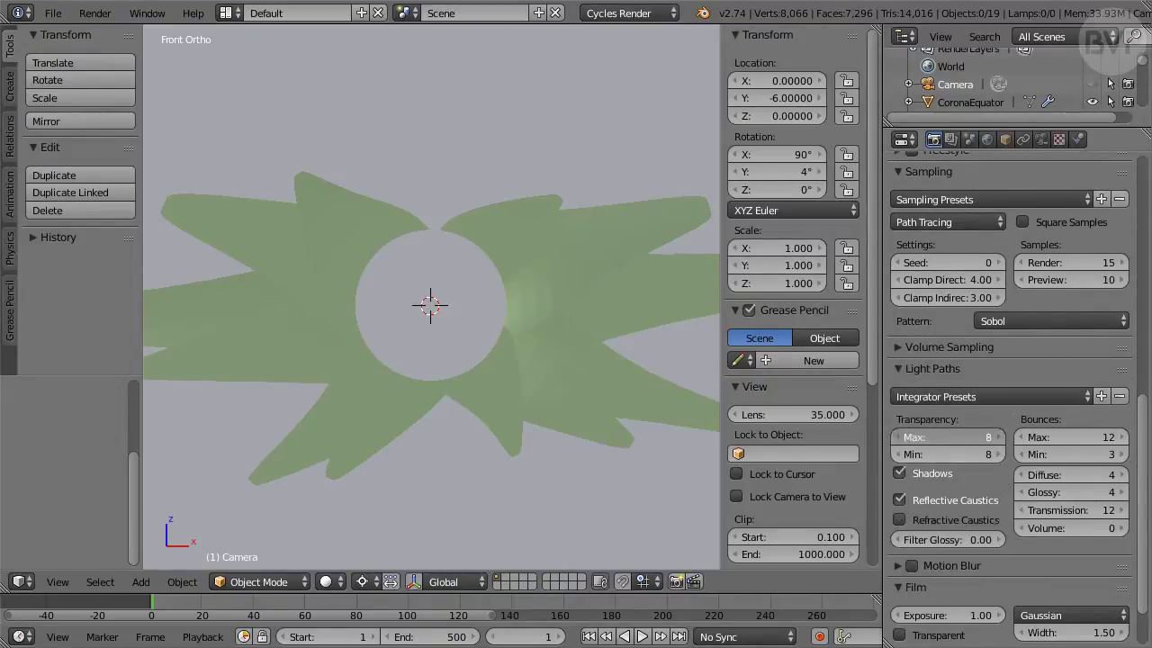
type("24")
key("Return")
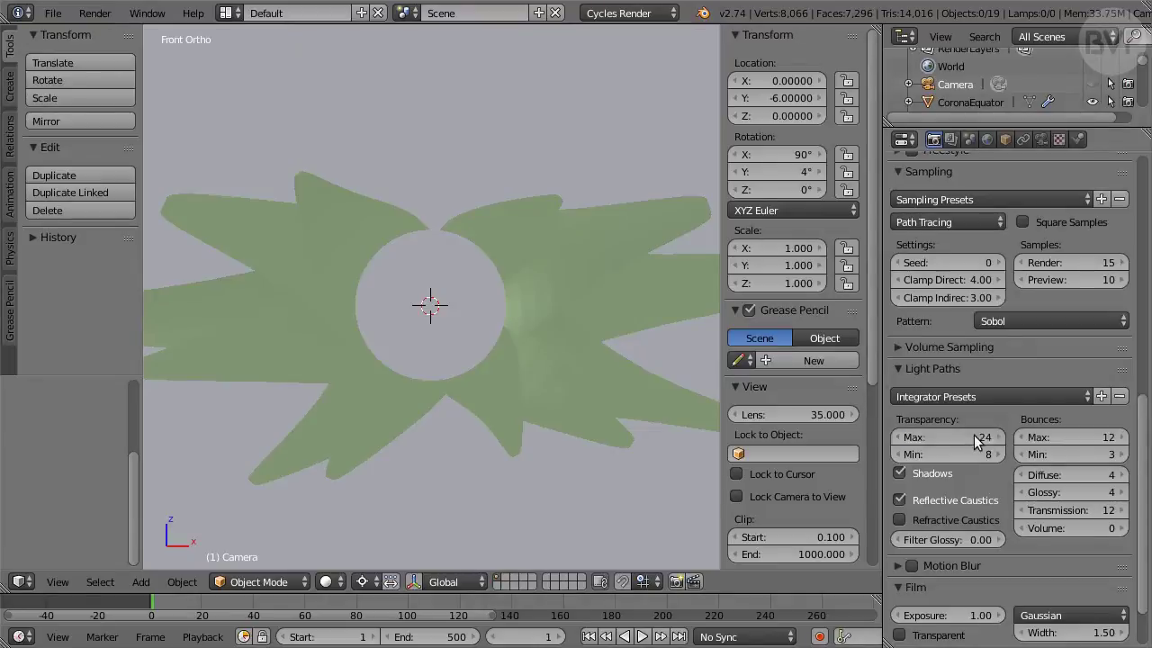
left_click(1089, 437)
type("2")
key("Return")
left_click(1078, 508)
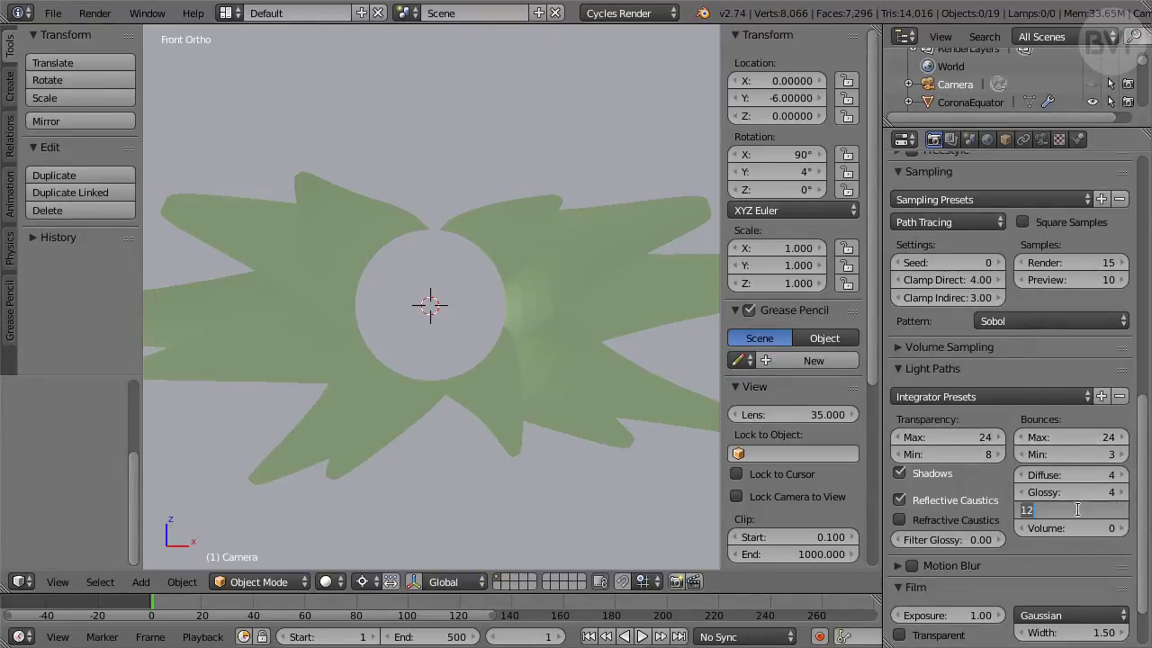
type("24")
key("Return")
- Set the post-processing dither to 1
scroll(1094, 508, "down", 3)
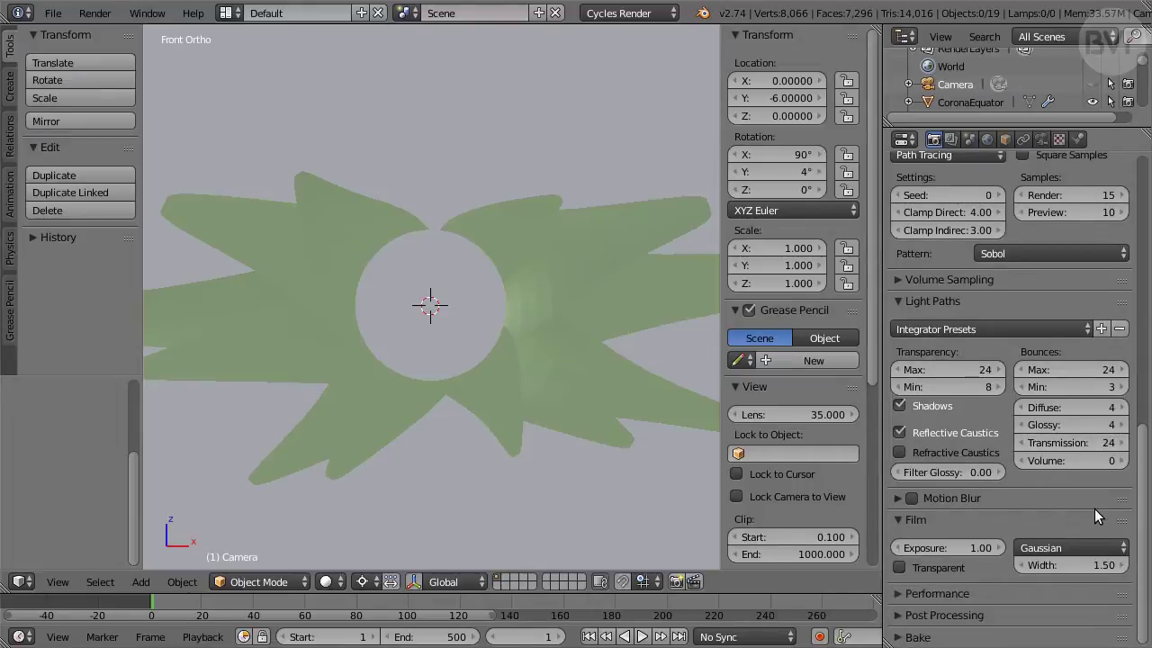
left_click(979, 618)
scroll(988, 582, "down", 2)
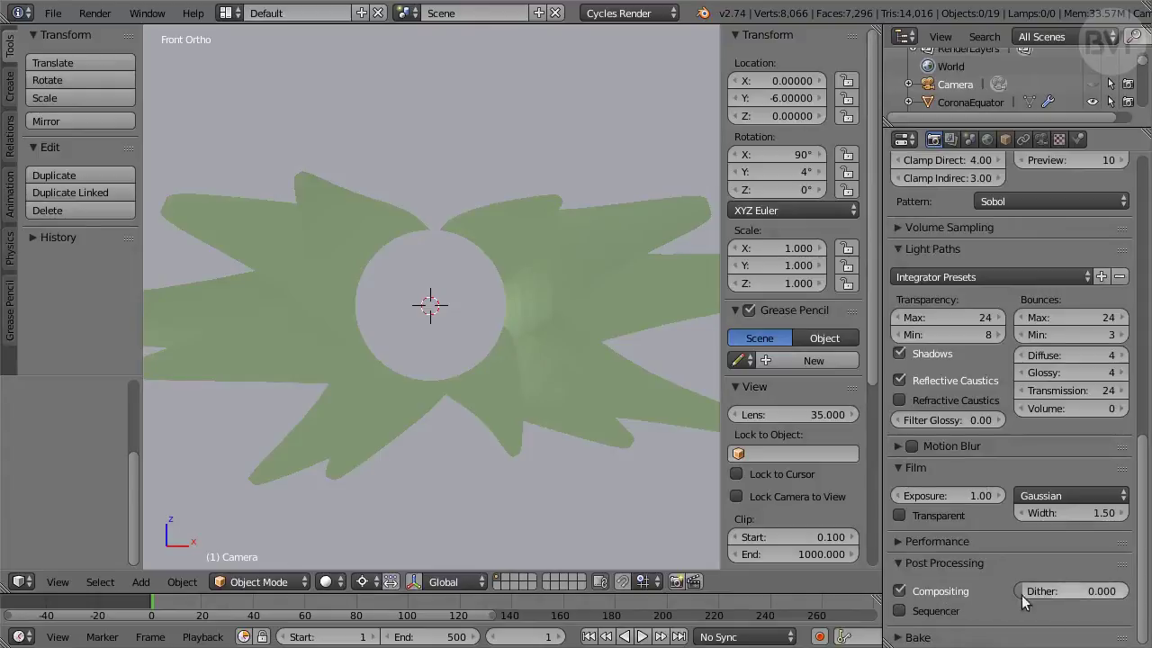
left_click(1098, 591)
type("1")
key("Return")
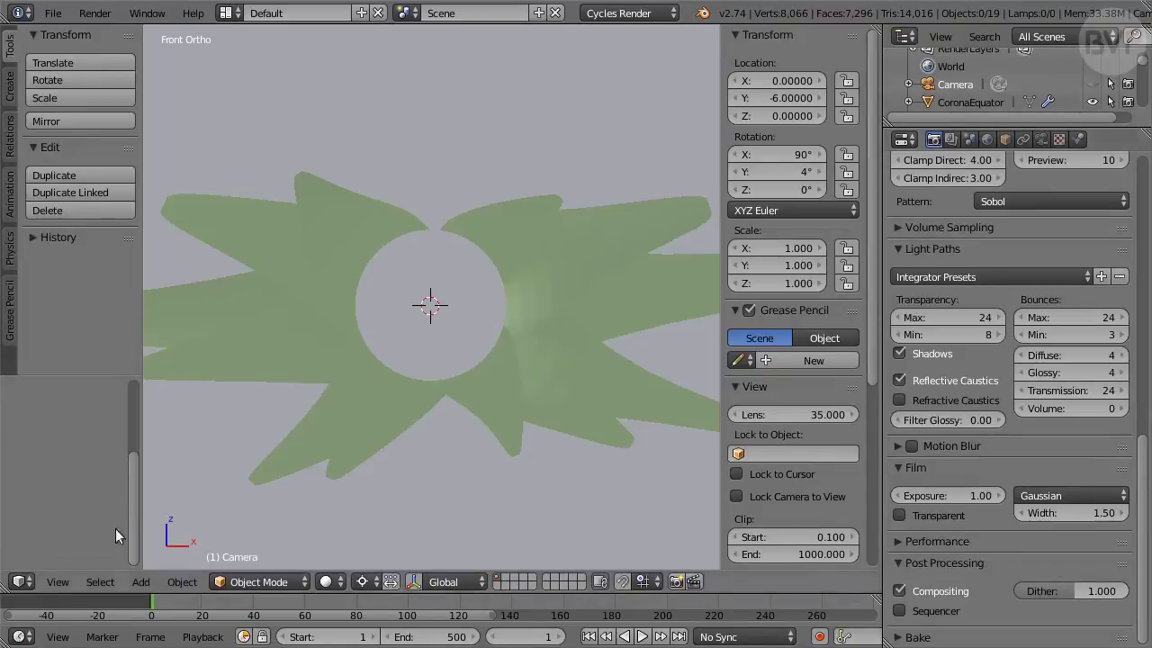
- Turn the viewport into the Compositing node editor with Use Nodes enabled
left_click(22, 582)
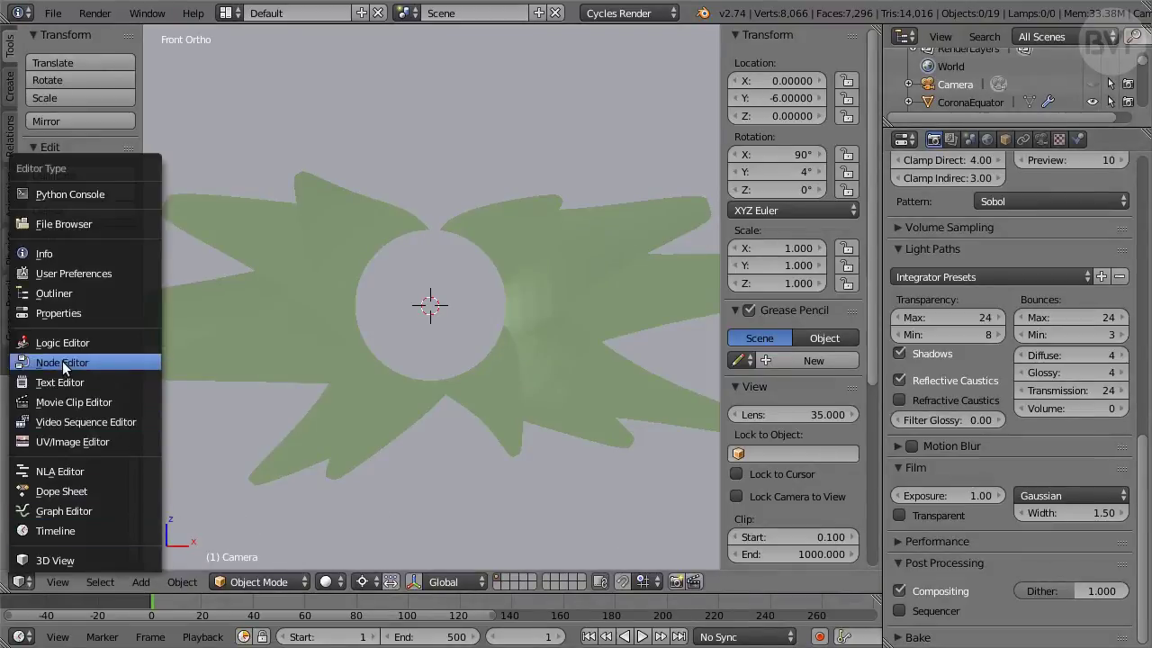
left_click(104, 363)
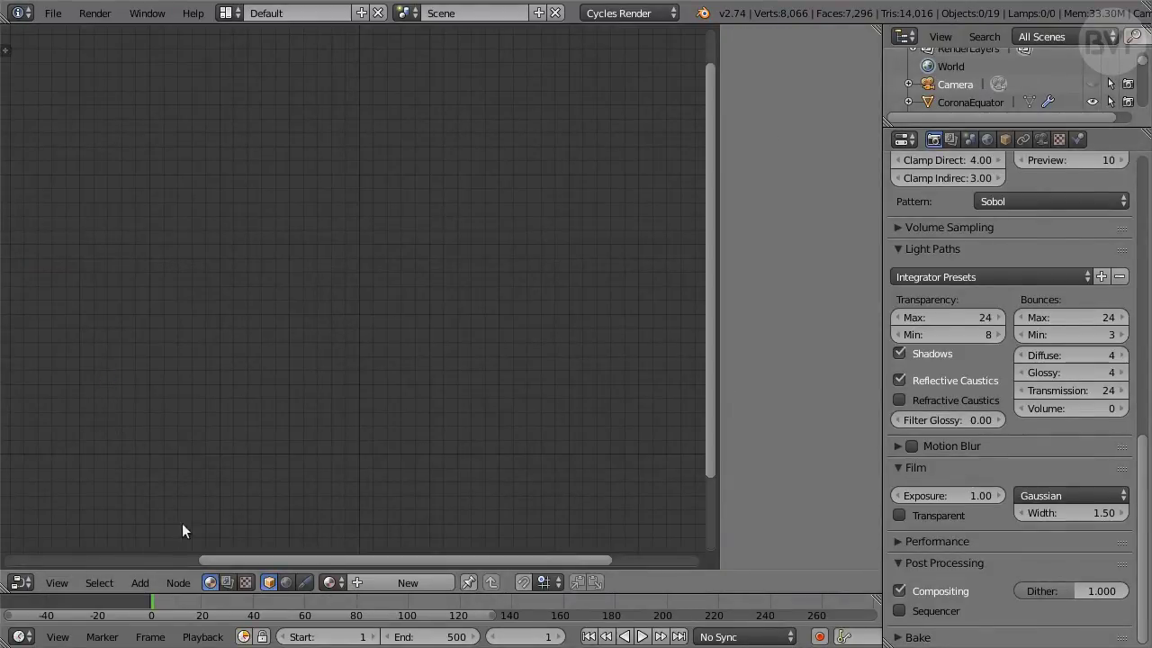
left_click(227, 582)
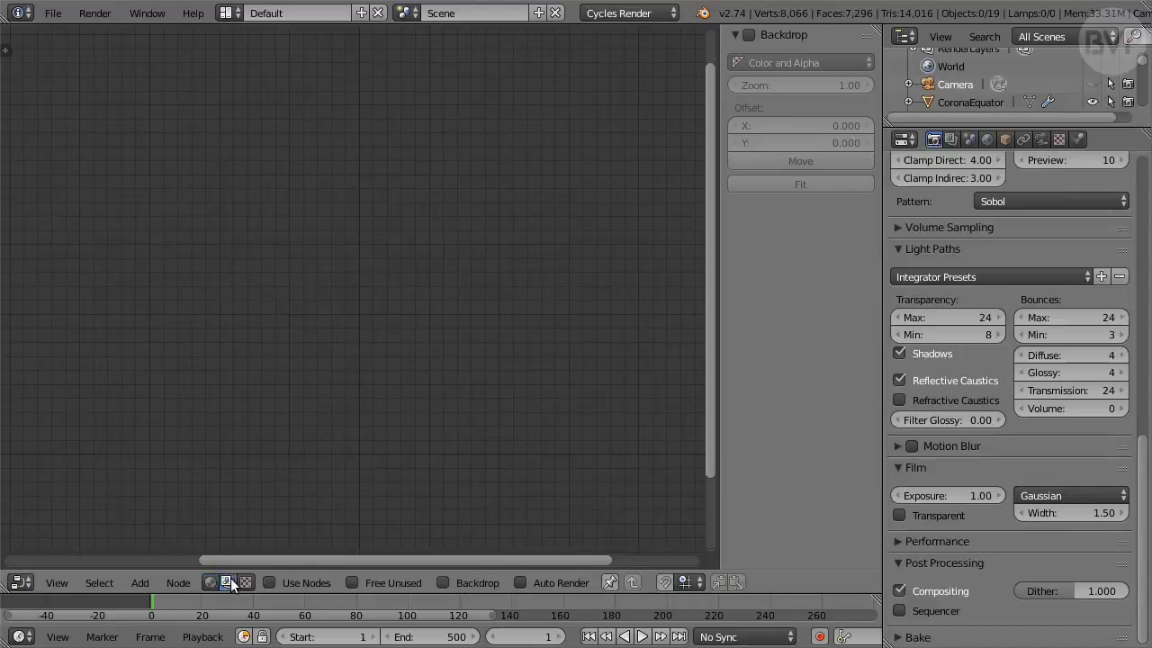
left_click(298, 582)
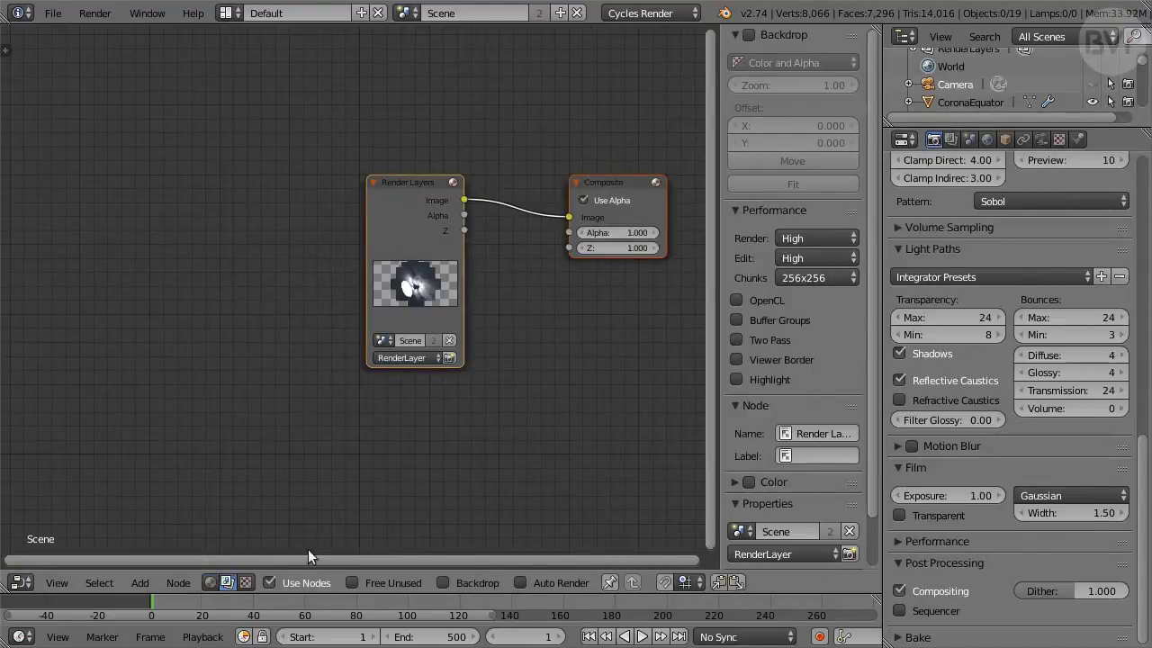
left_click_drag(429, 247, 110, 220)
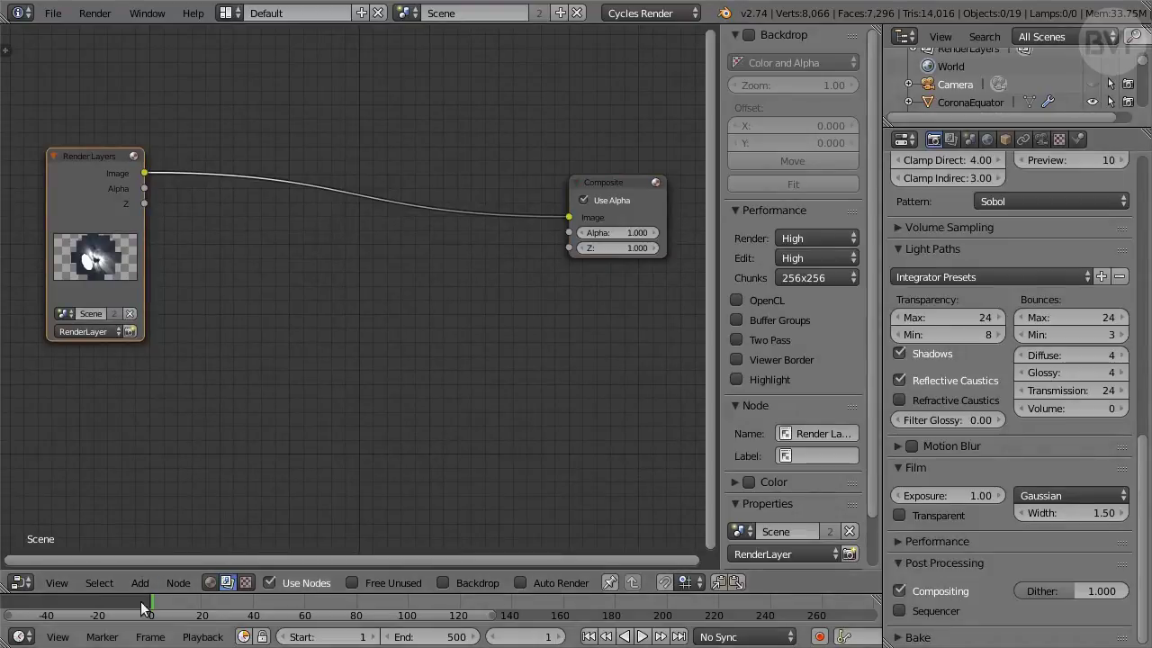
- Insert a High-quality Glare node between Render Layers and Composite
left_click(139, 582)
mouse_move(185, 472)
left_click(313, 396)
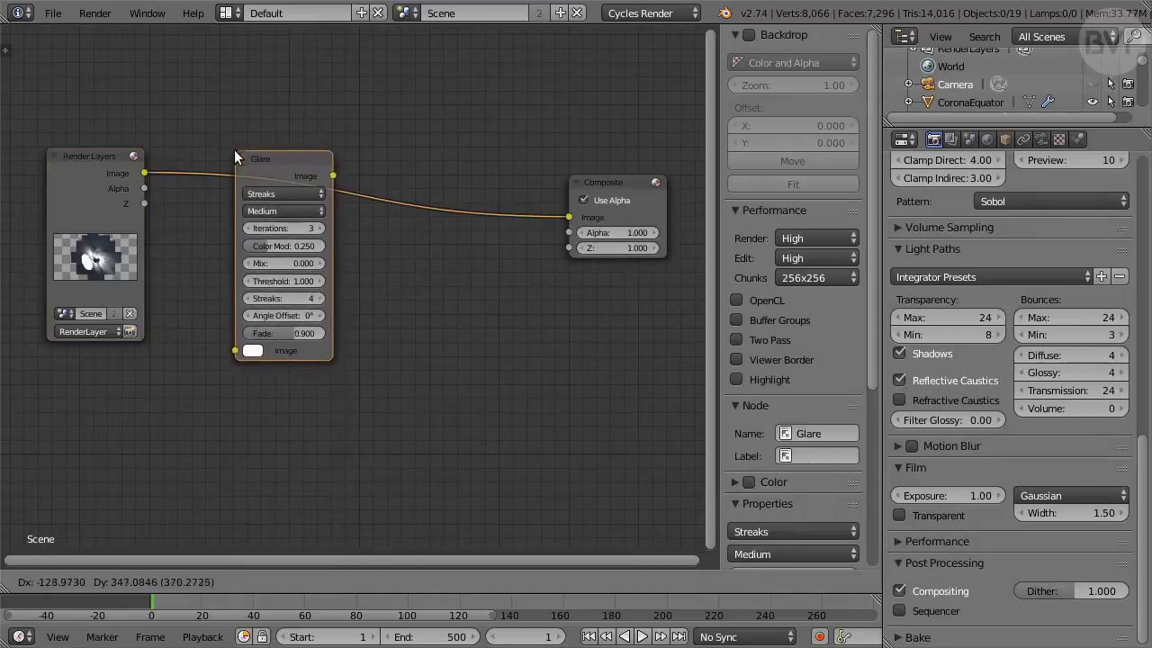
left_click(205, 155)
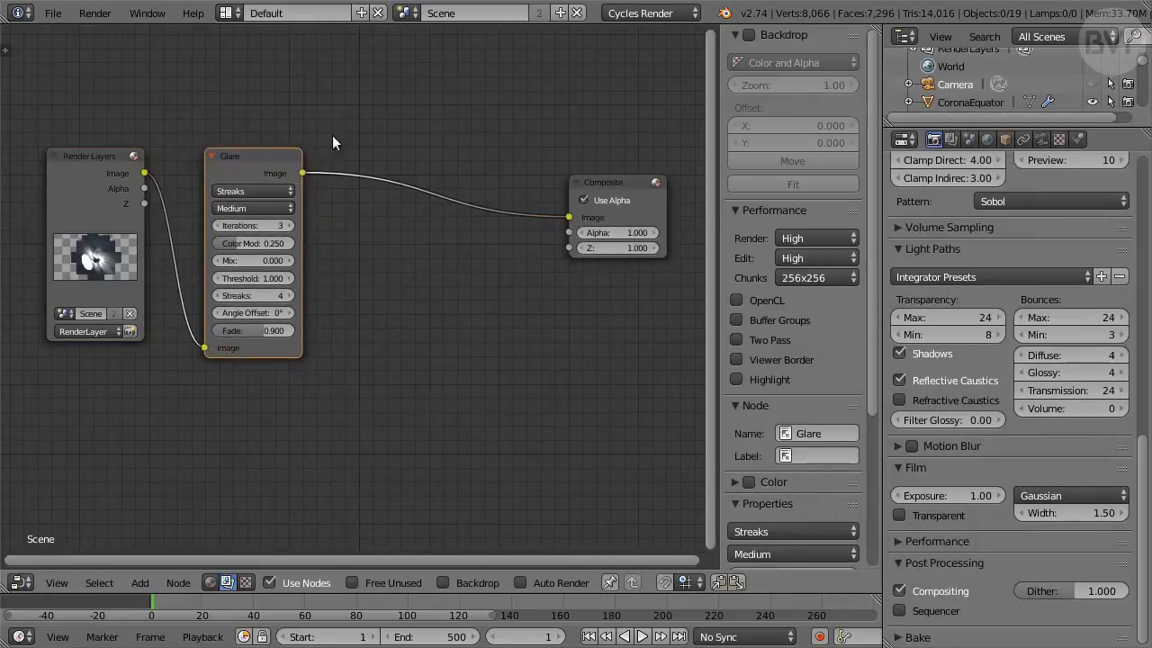
left_click(266, 206)
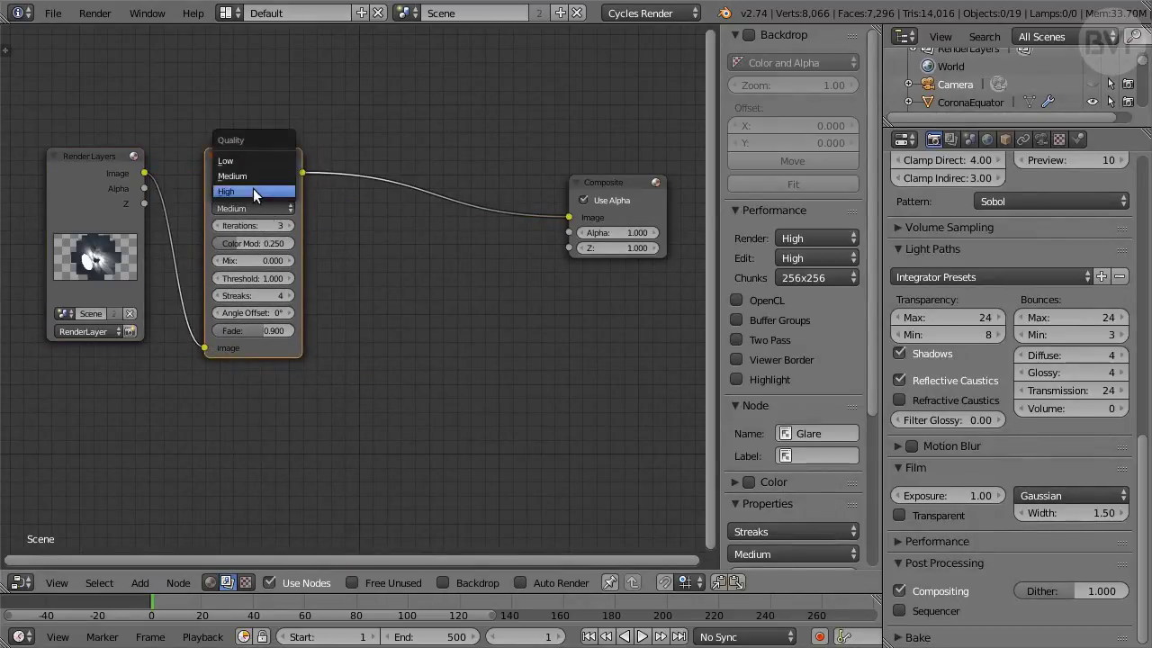
left_click(253, 188)
- Set Glare iterations 5, color mod 0, mix 1, threshold 1.5 and angle offset 45
scroll(349, 247, "up", 2)
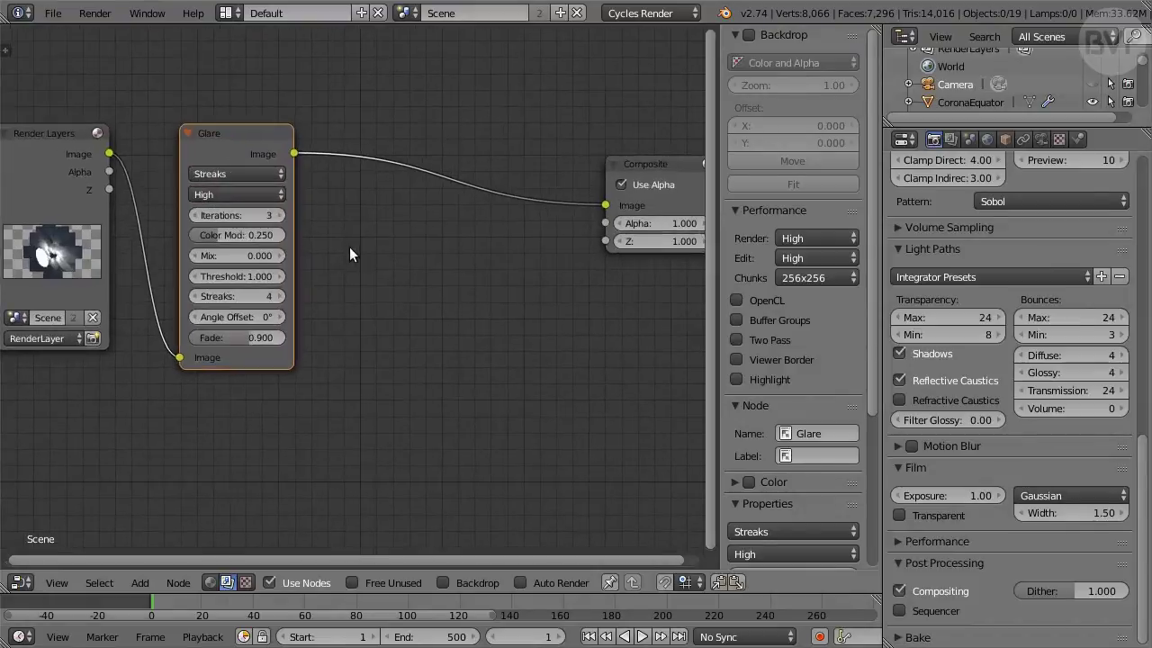
double_click(245, 216)
key("Tab")
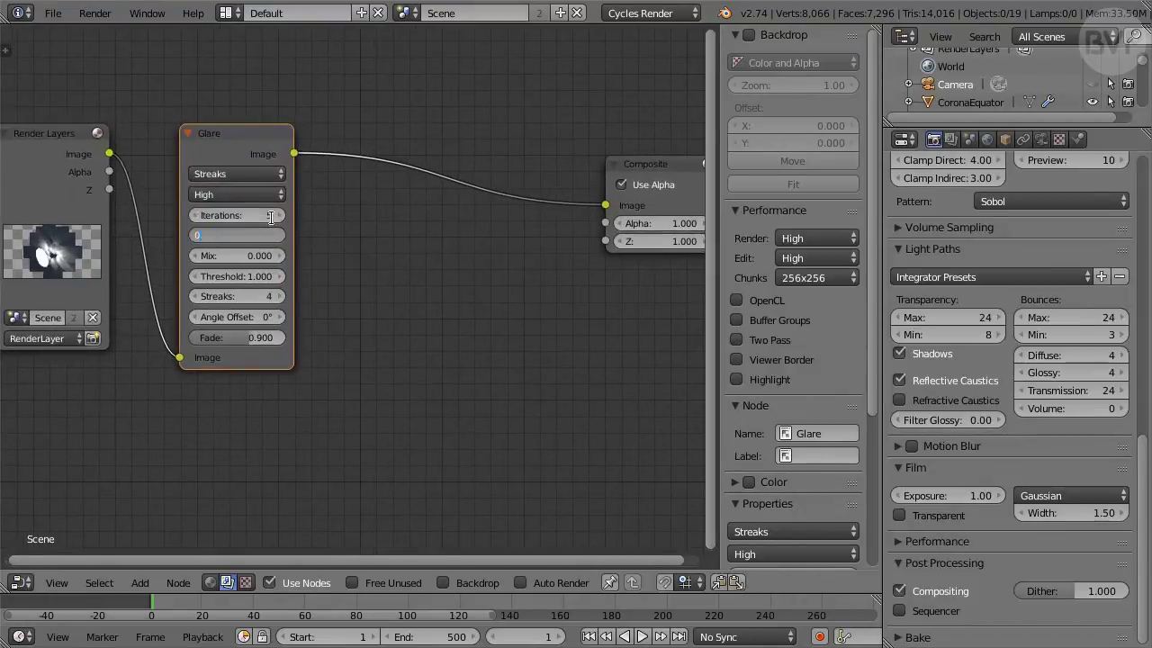
type("0")
key("Tab")
type("1")
key("Tab")
type("1.5")
key("Tab")
key("Tab")
type("4")
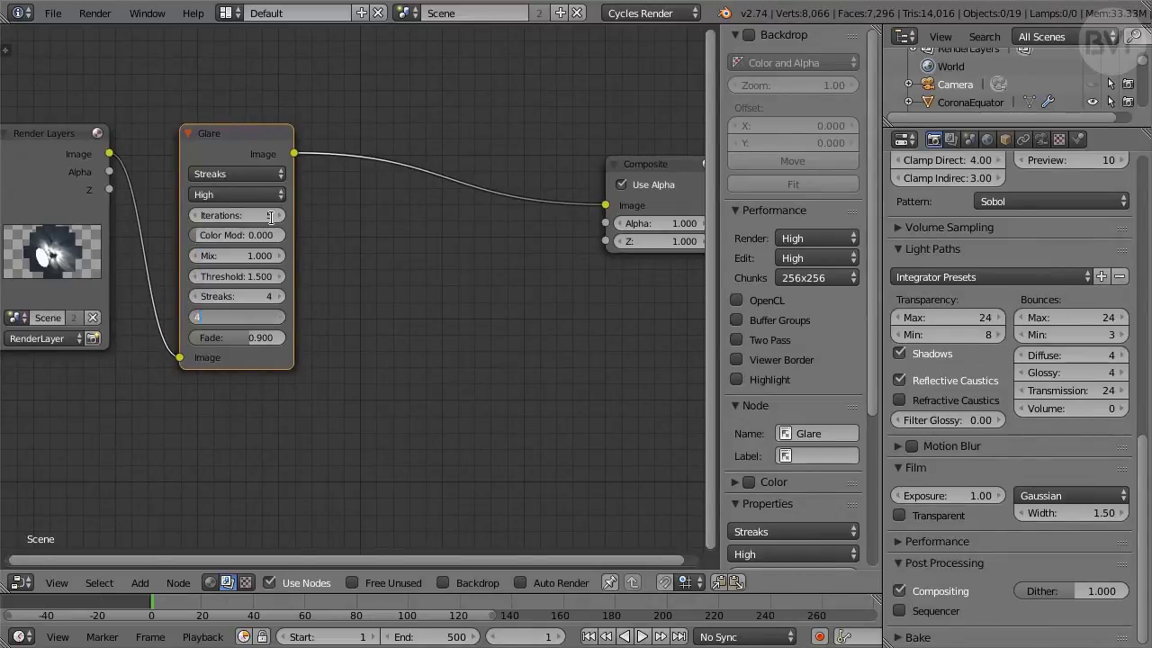
type("5")
key("Return")
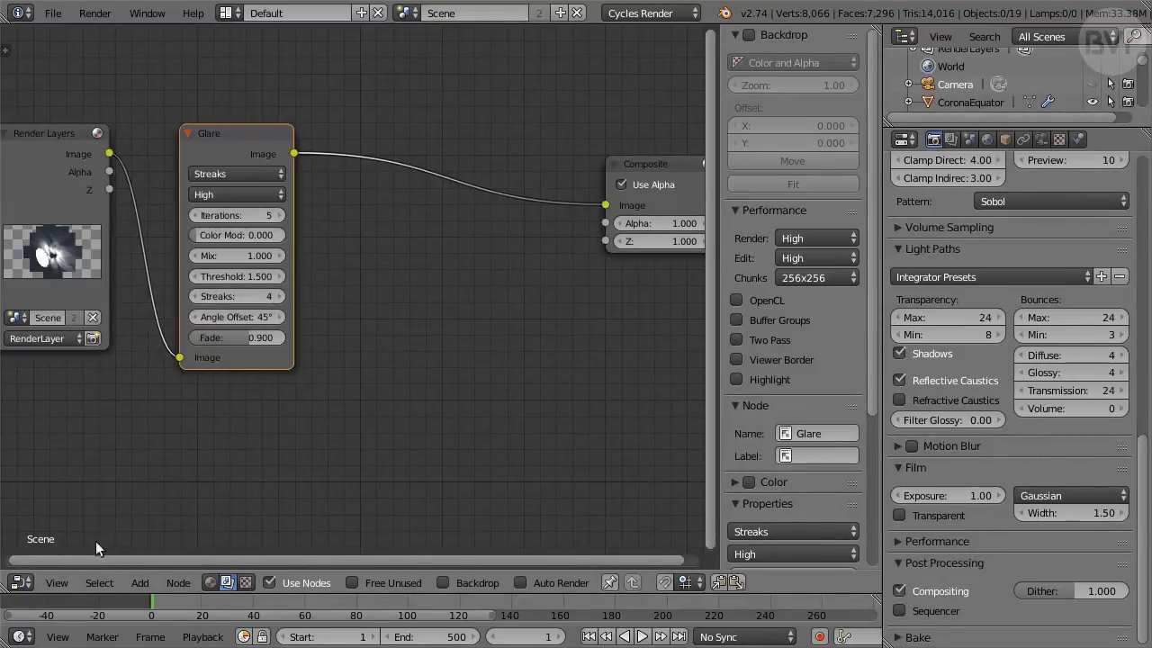
- Insert a Mix node after Glare, with Render Layers image in the upper input
left_click(142, 584)
mouse_move(171, 507)
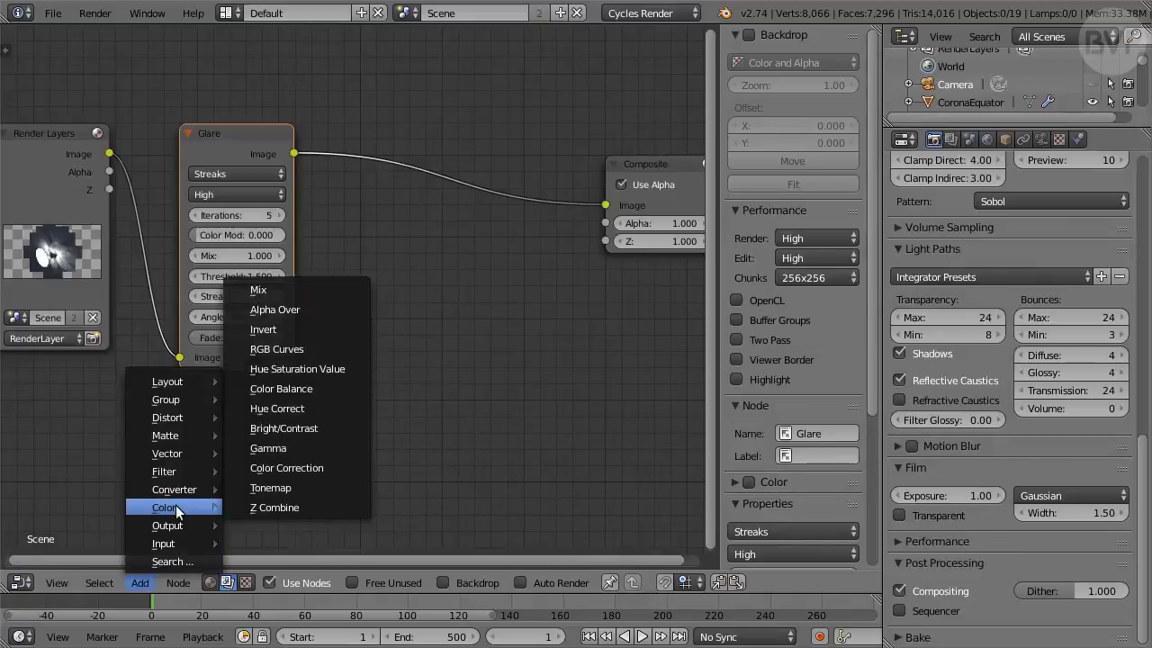
left_click(338, 288)
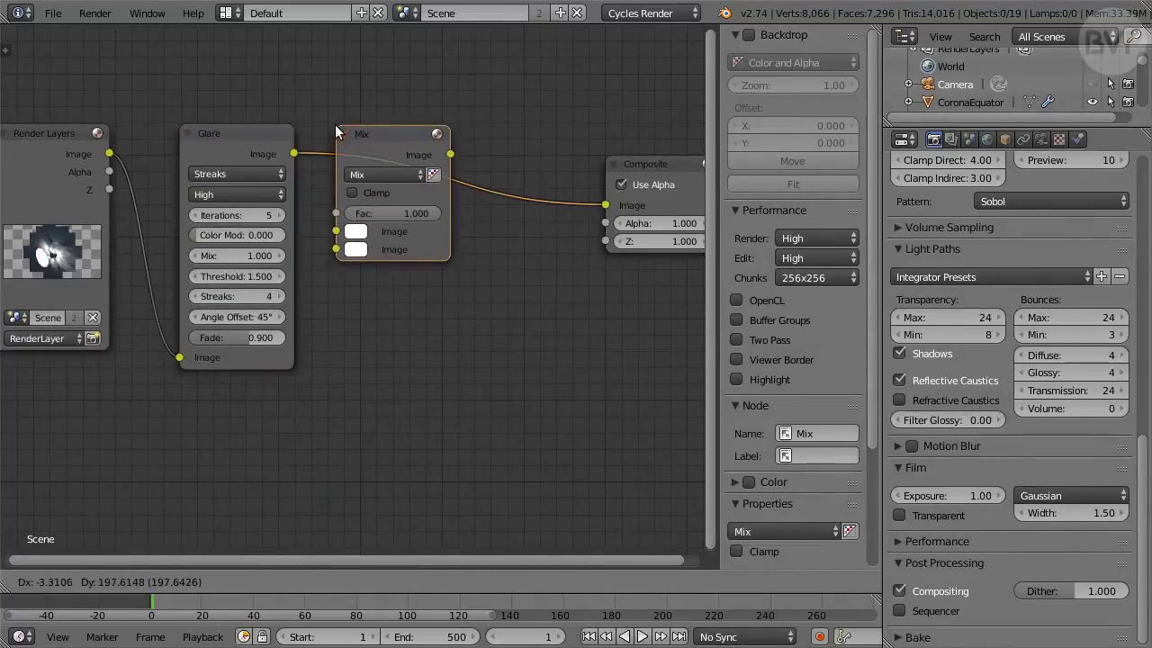
left_click(336, 133)
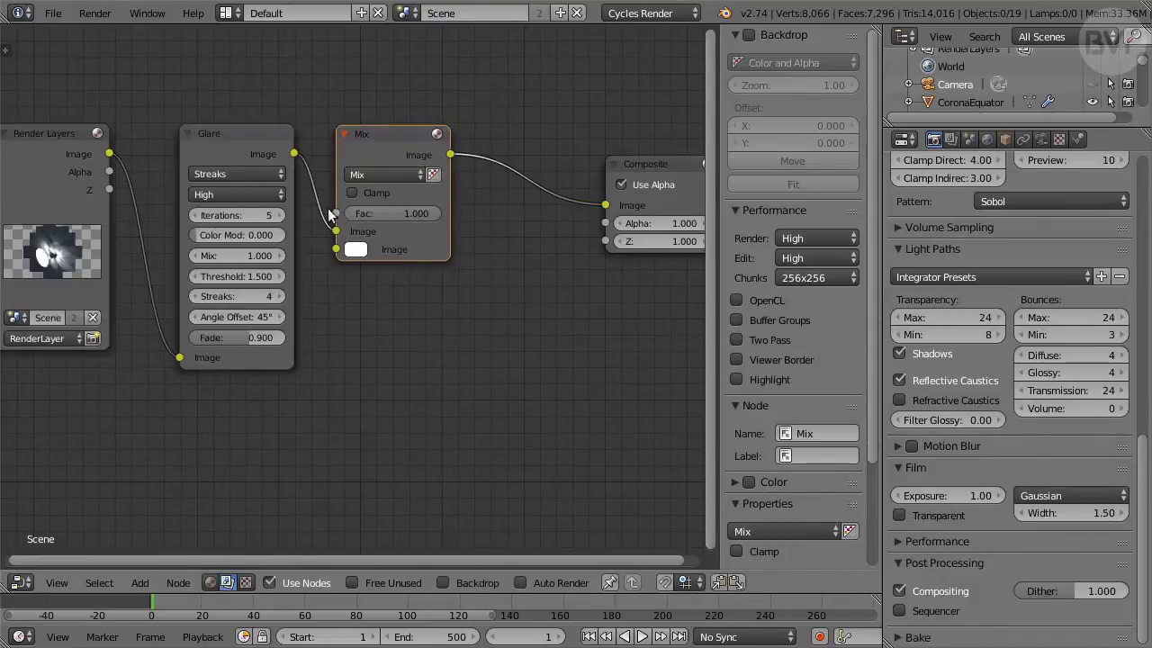
mouse_move(335, 232)
left_mouse_down()
mouse_move(326, 248)
mouse_move(336, 249)
left_mouse_up()
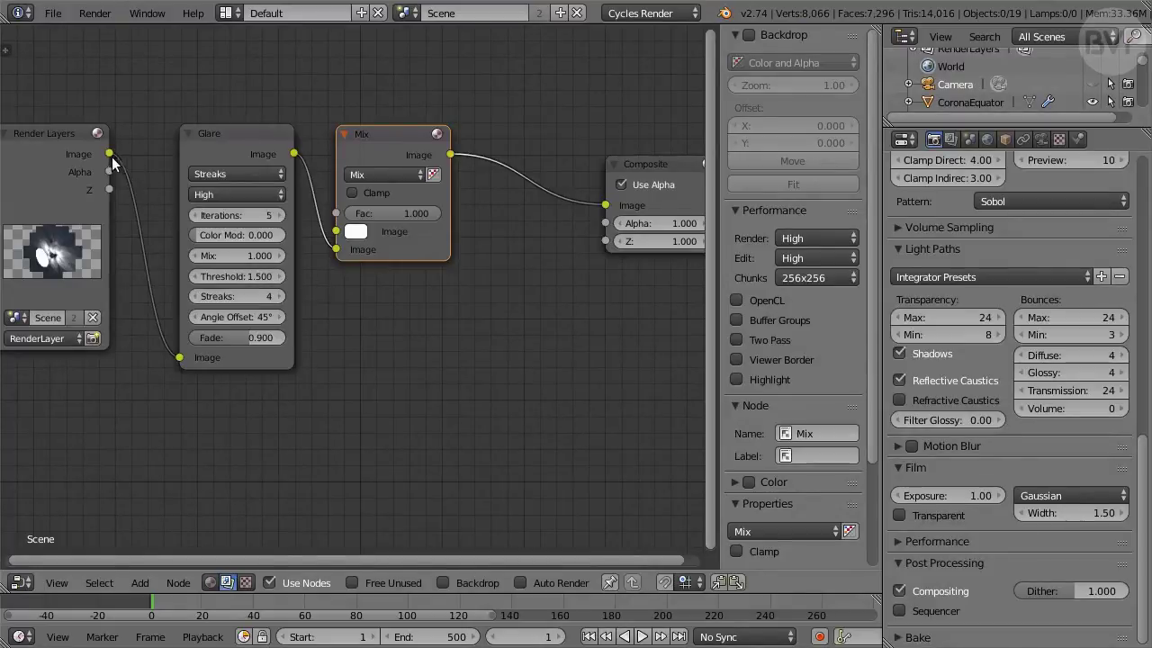
left_click_drag(109, 154, 337, 232)
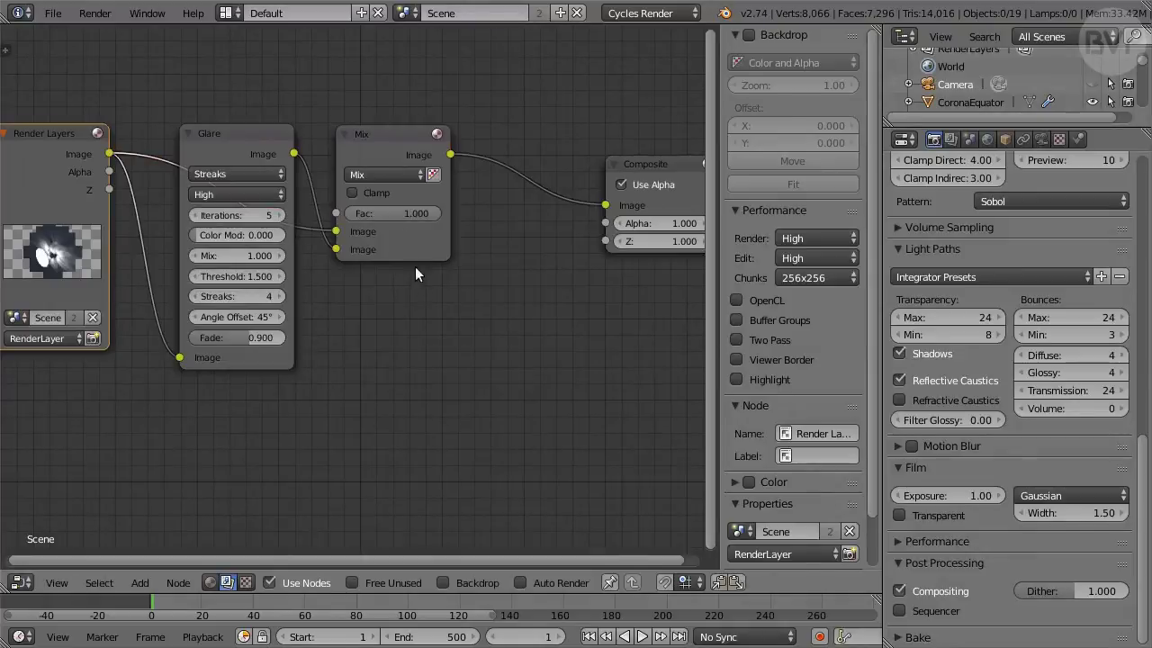
- Set the Mix node's blend type to Add with factor 5
left_click(400, 175)
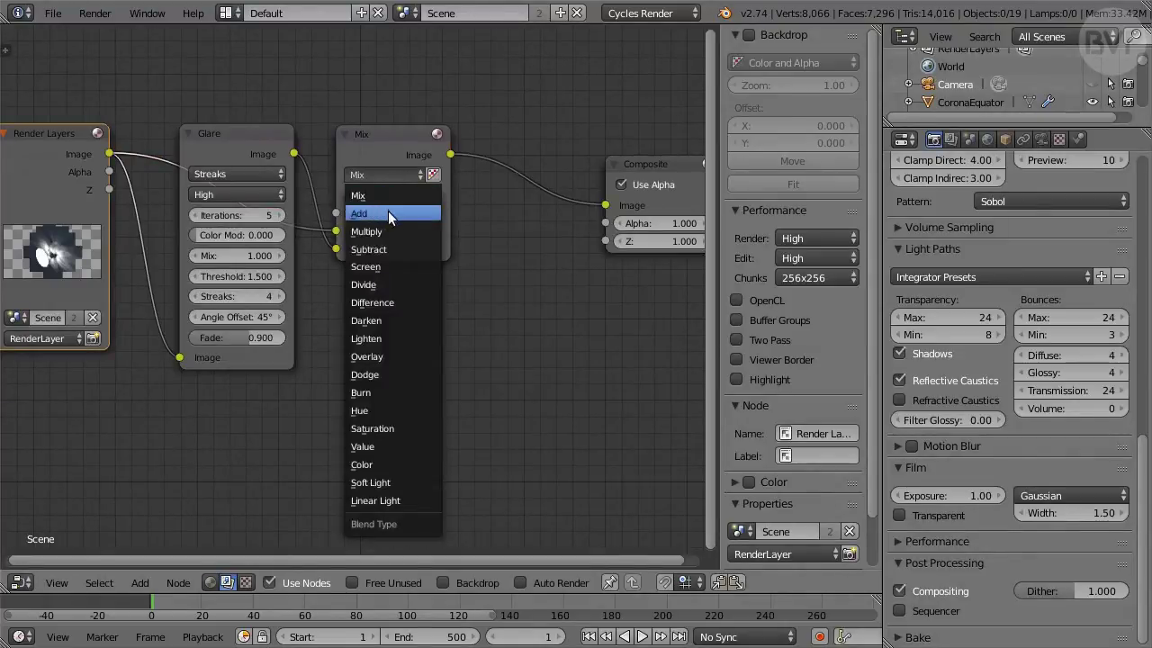
left_click(406, 214)
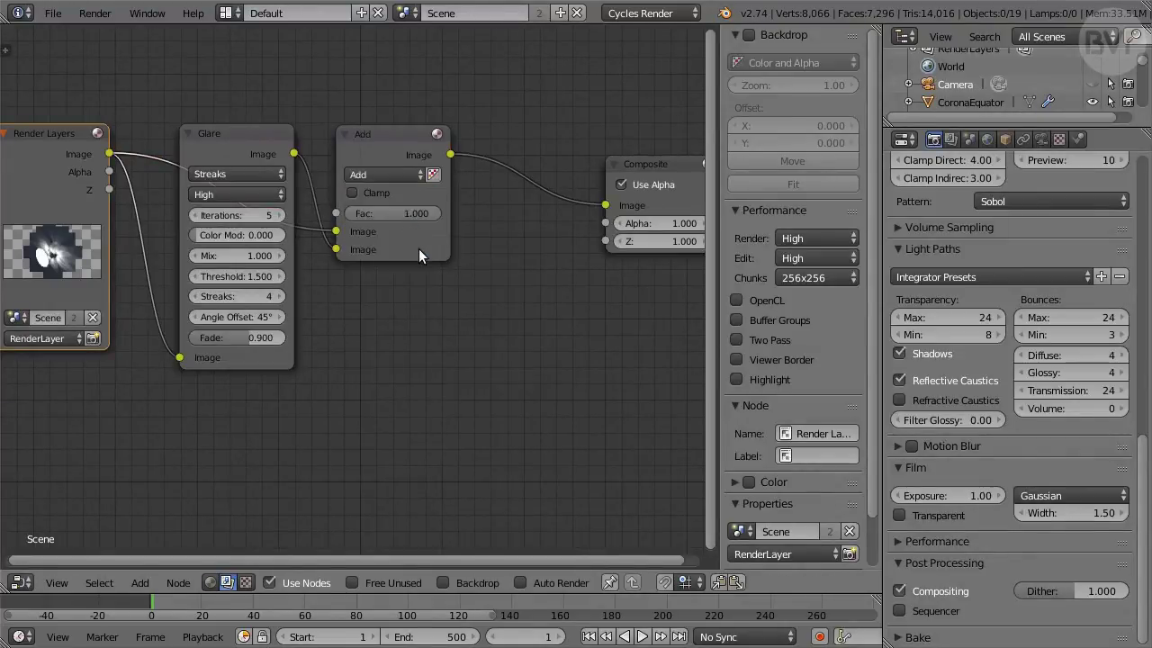
left_click(410, 213)
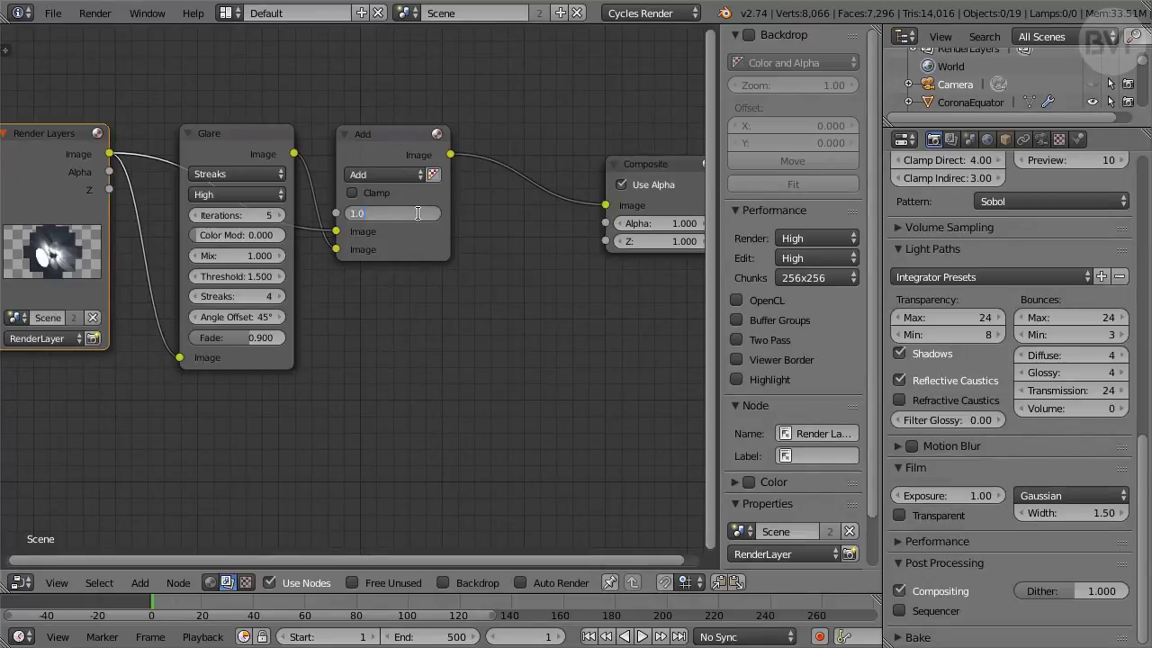
type("5")
key("Return")
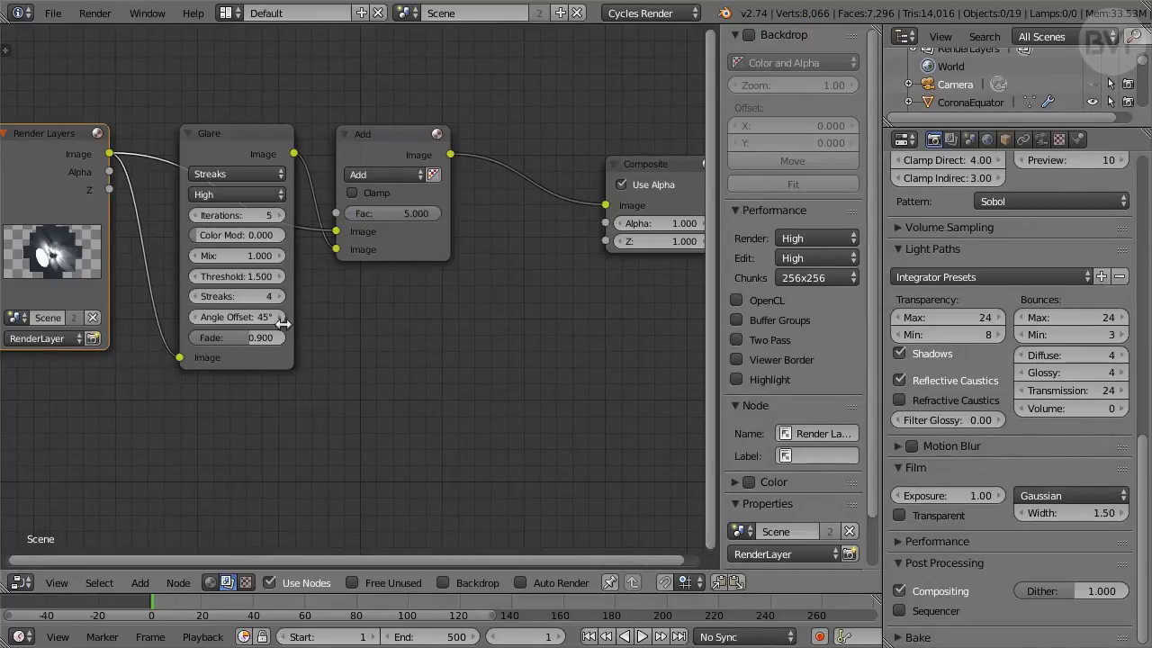
- Insert a Lens Distortion node before Composite with dispersion 0.030
left_click(142, 582)
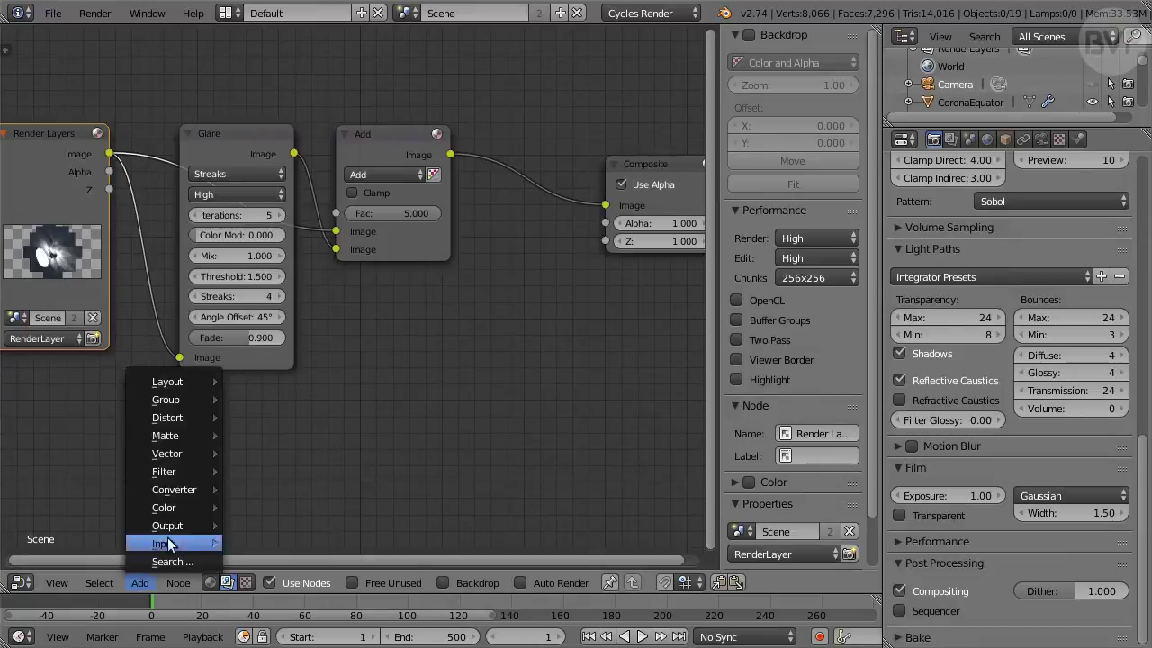
mouse_move(185, 417)
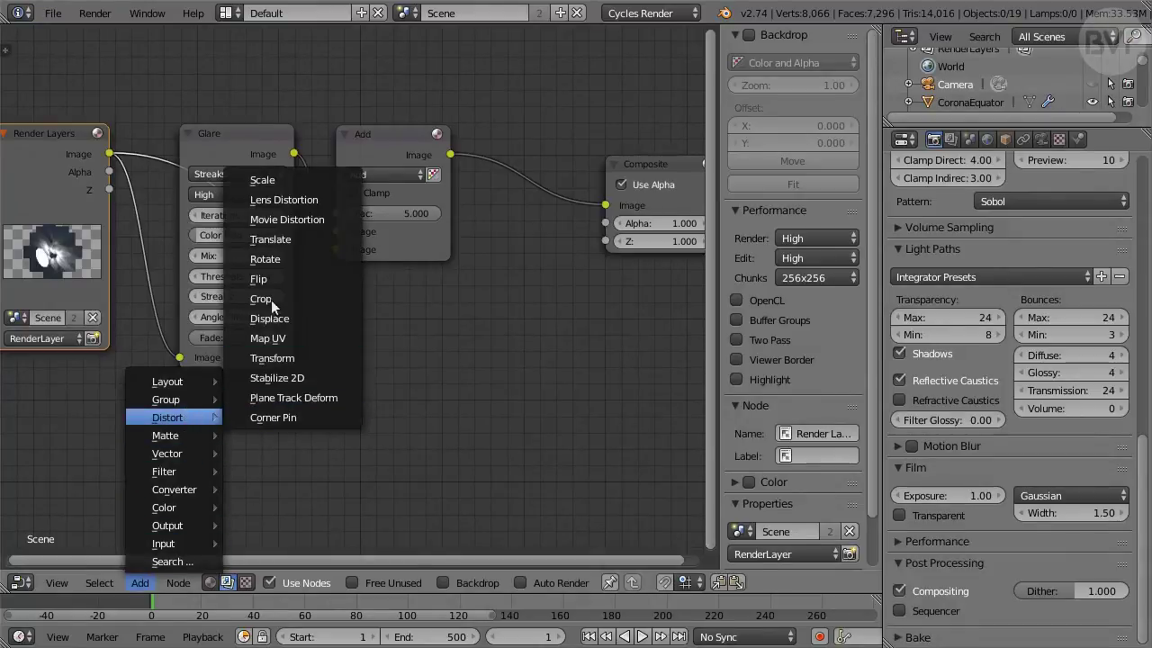
left_click(329, 199)
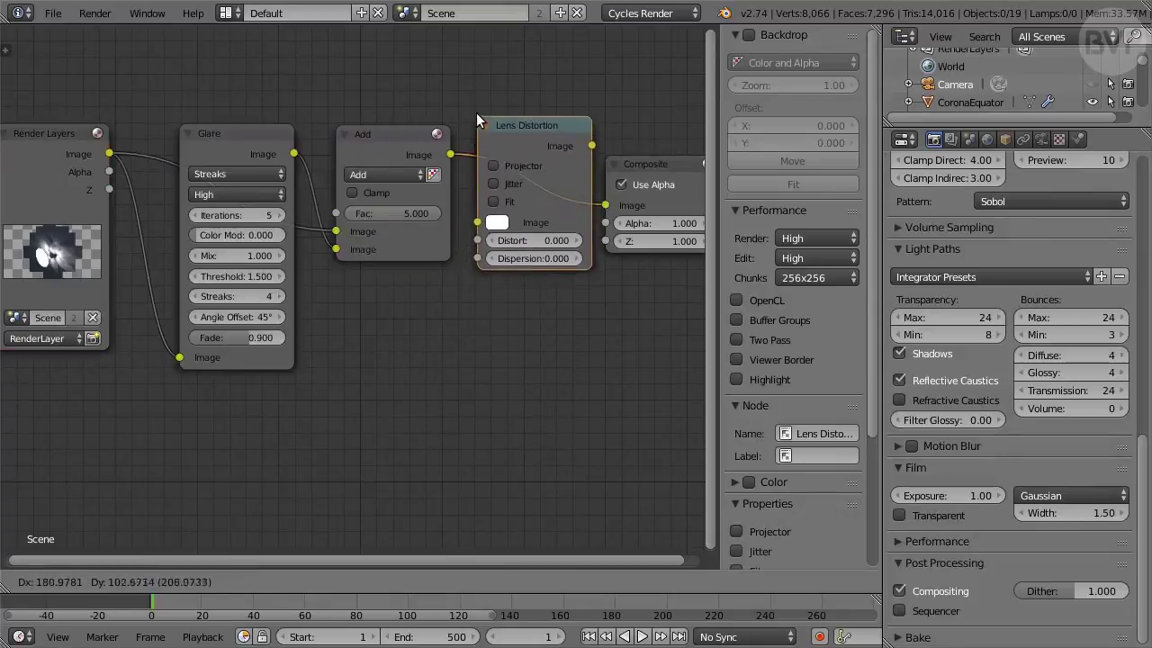
left_click(476, 113)
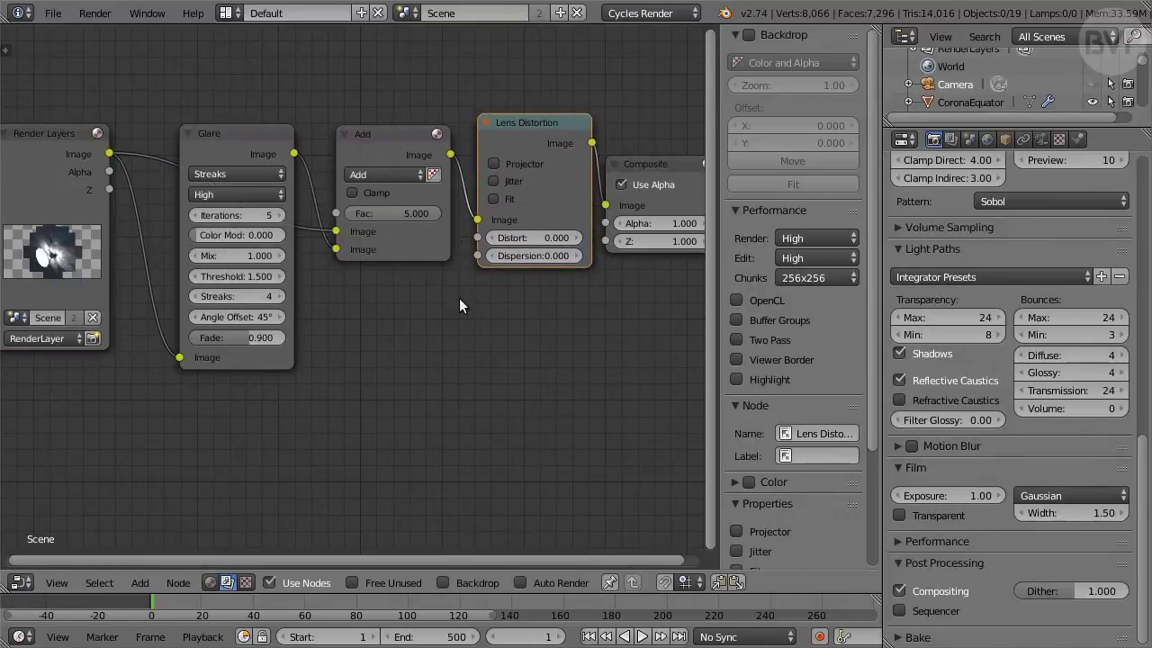
left_click(526, 256)
type("0.0")
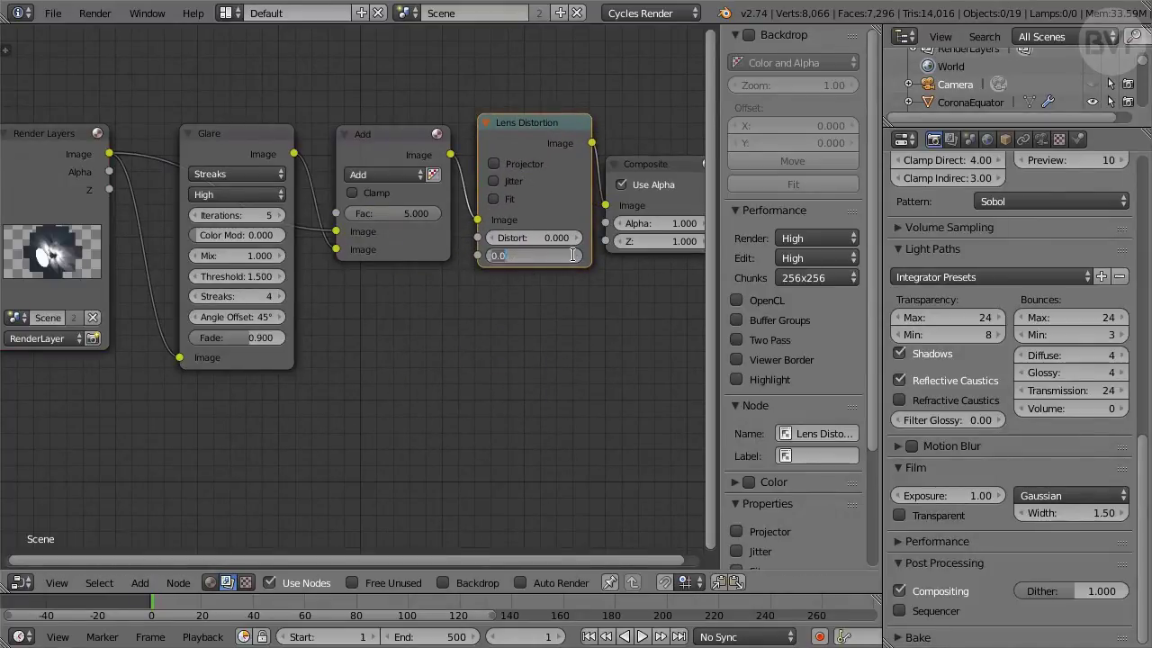
type("3")
key("Return")
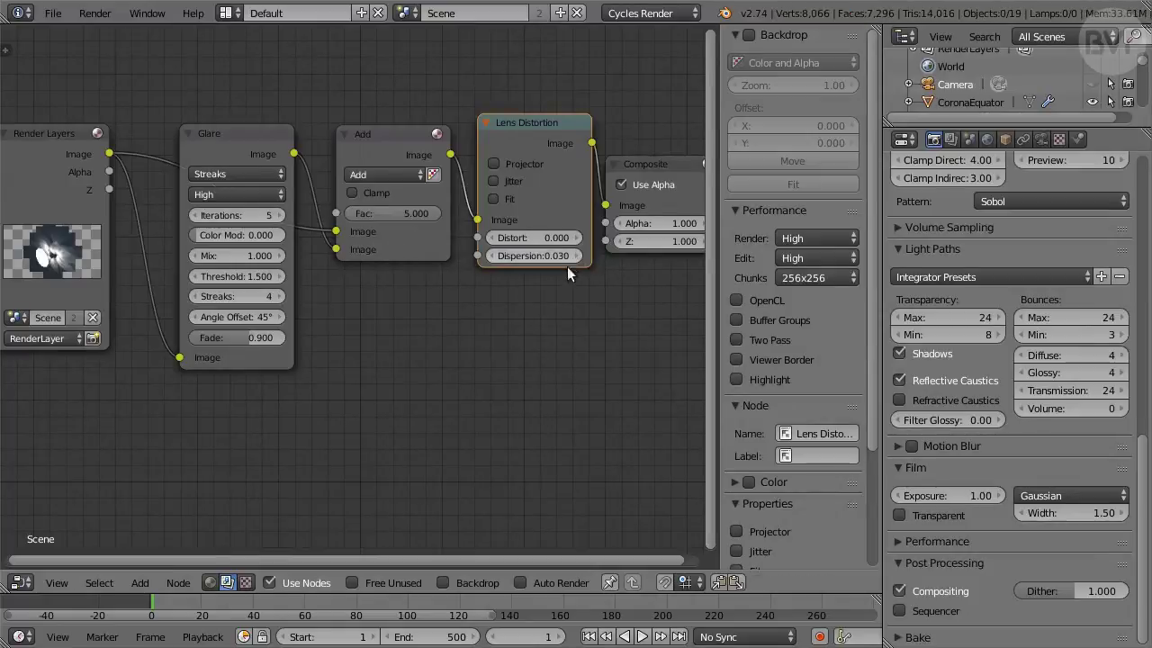
- Add an RGB Curves node before Composite and bend it into an S-curve
middle_click_drag(511, 312, 251, 356)
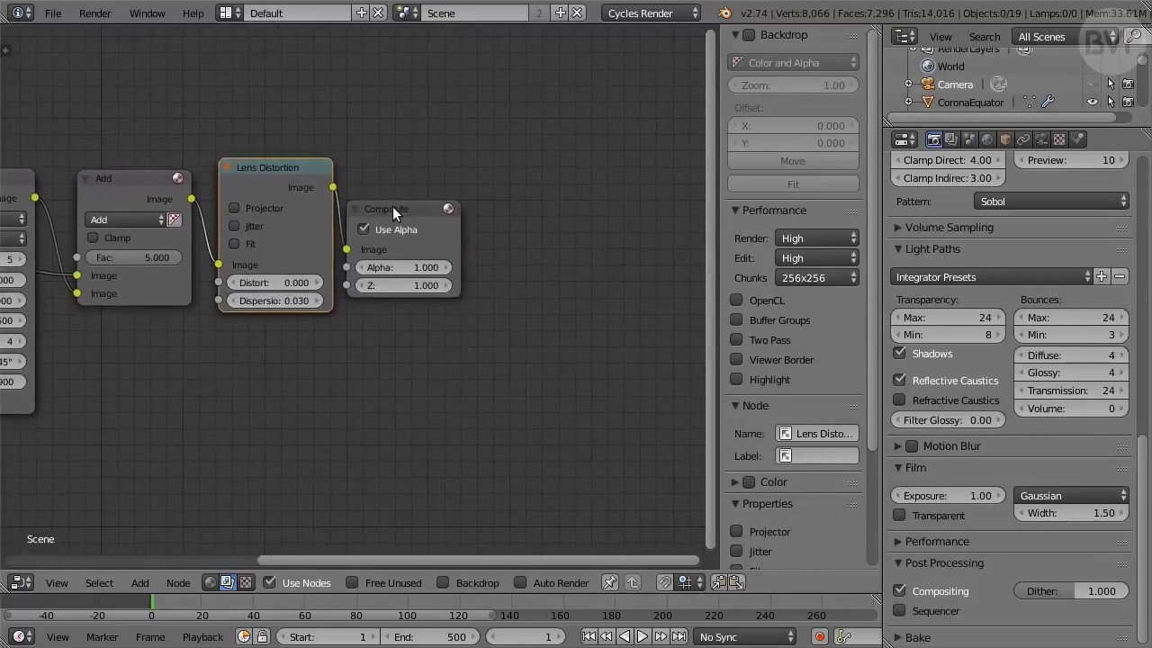
left_click_drag(393, 209, 605, 218)
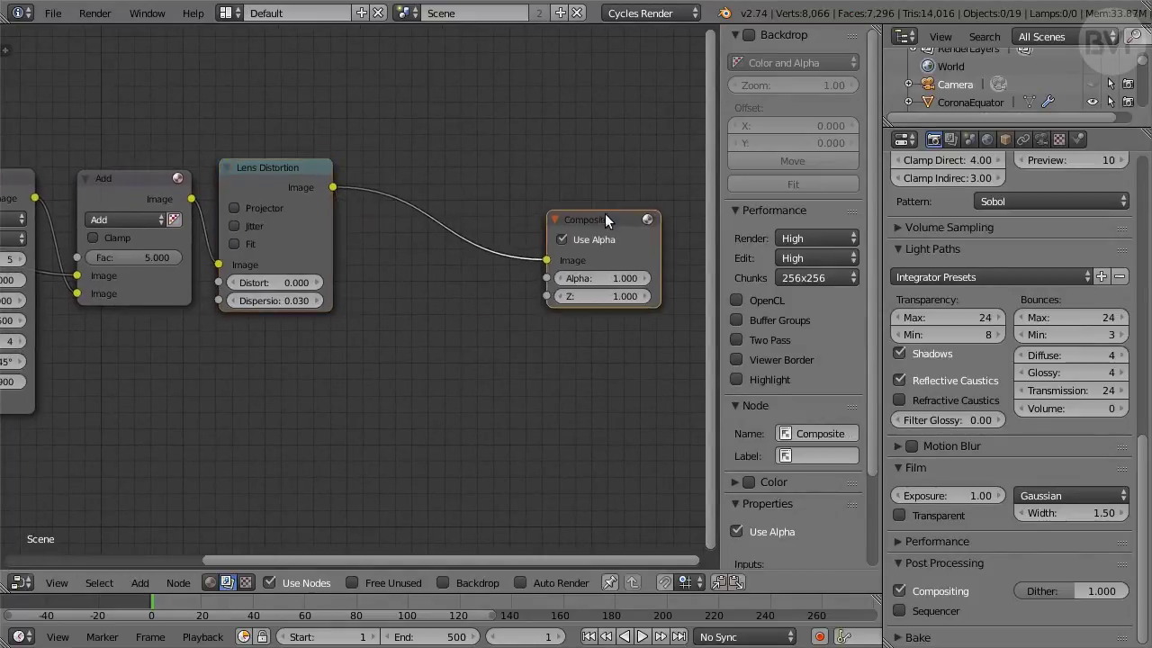
left_click(140, 583)
mouse_move(171, 507)
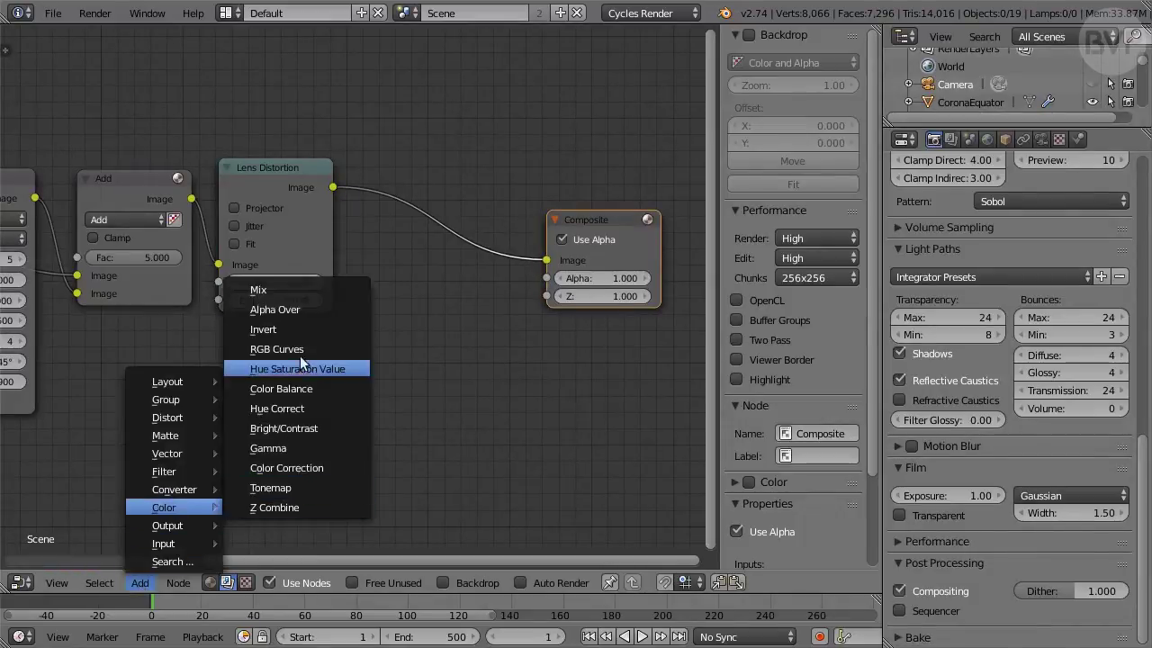
left_click(315, 349)
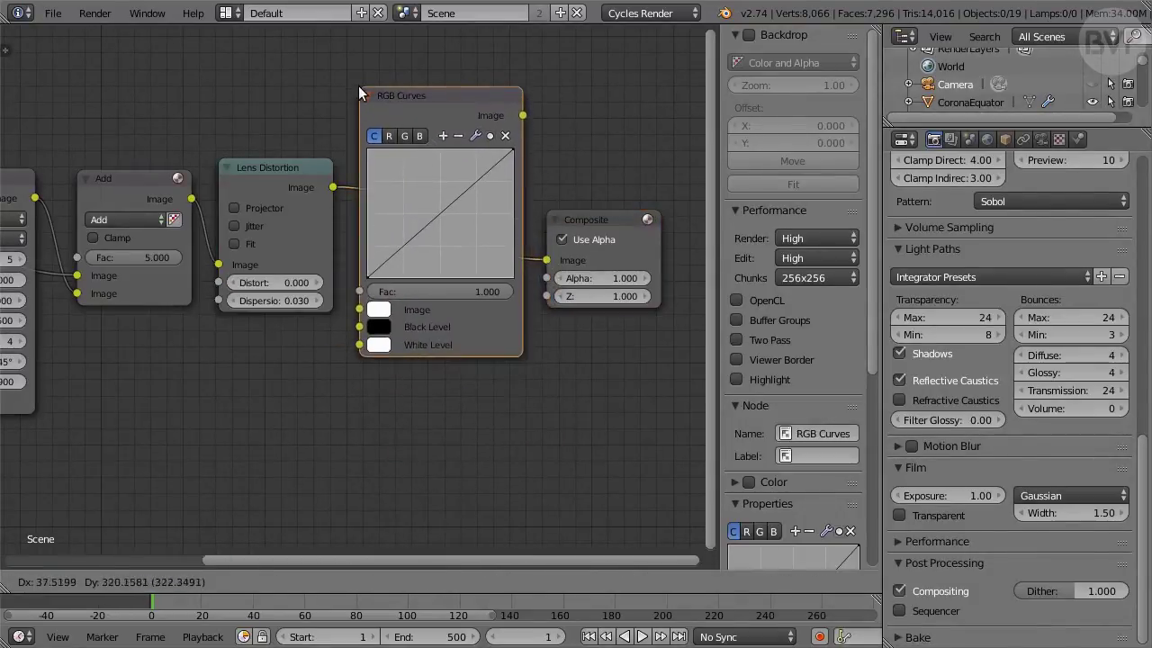
left_click(358, 86)
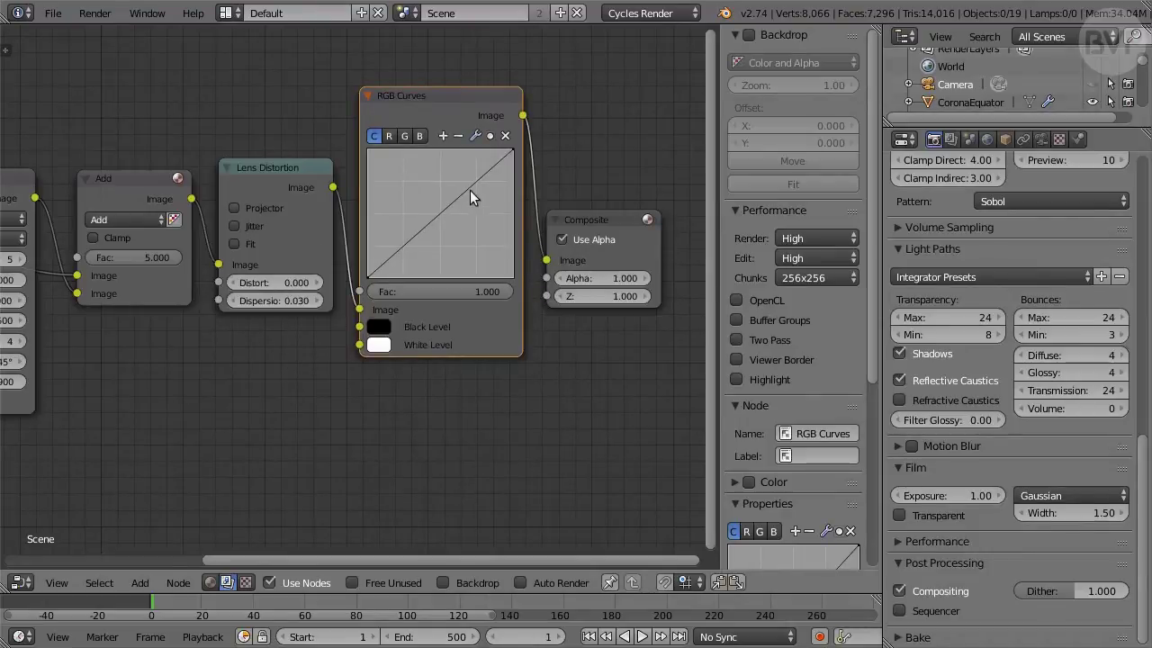
left_click_drag(478, 186, 470, 182)
left_click_drag(404, 241, 402, 248)
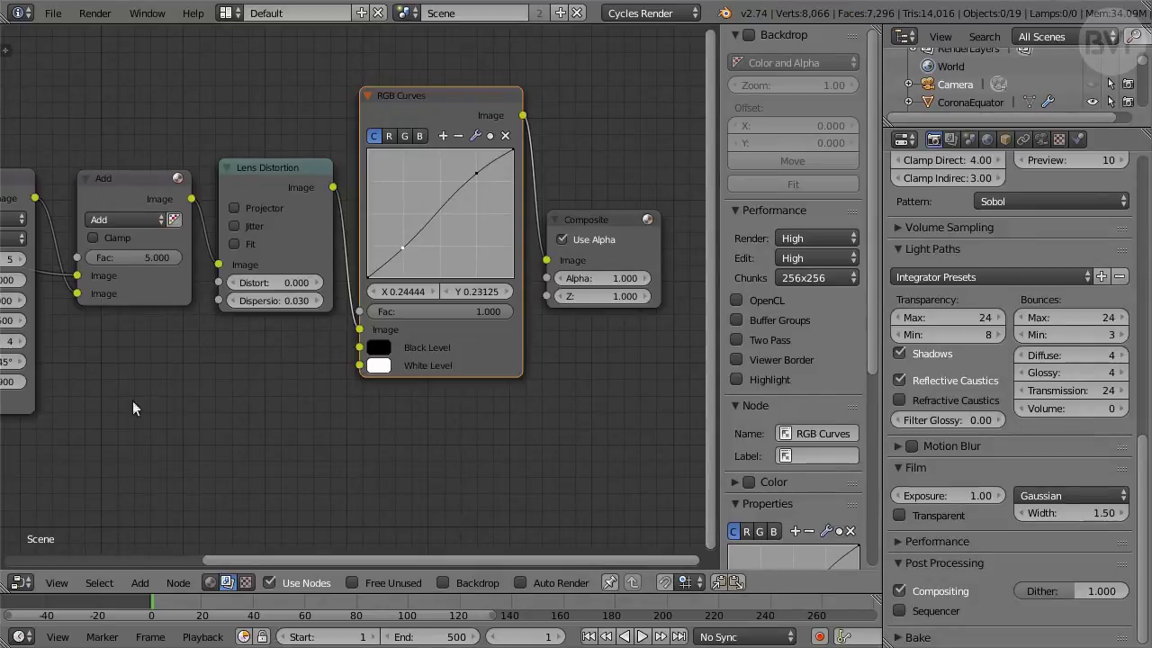
- View the MoonEarthshine.png texture in a maximized image editor and pan around it
left_click(19, 582)
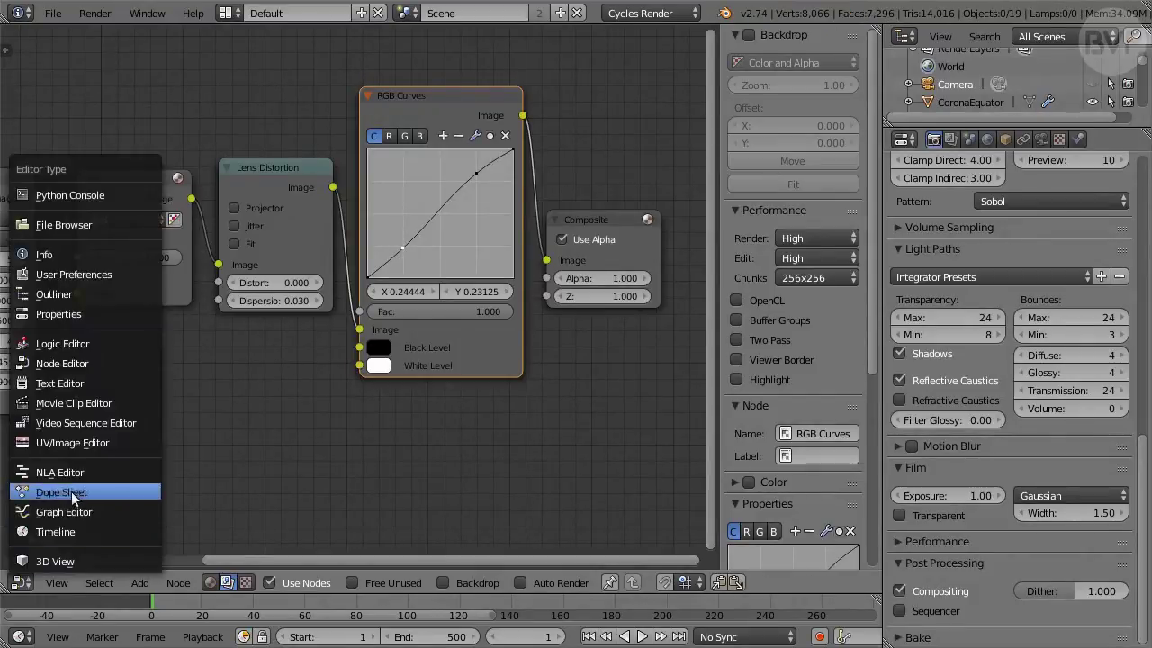
left_click(121, 443)
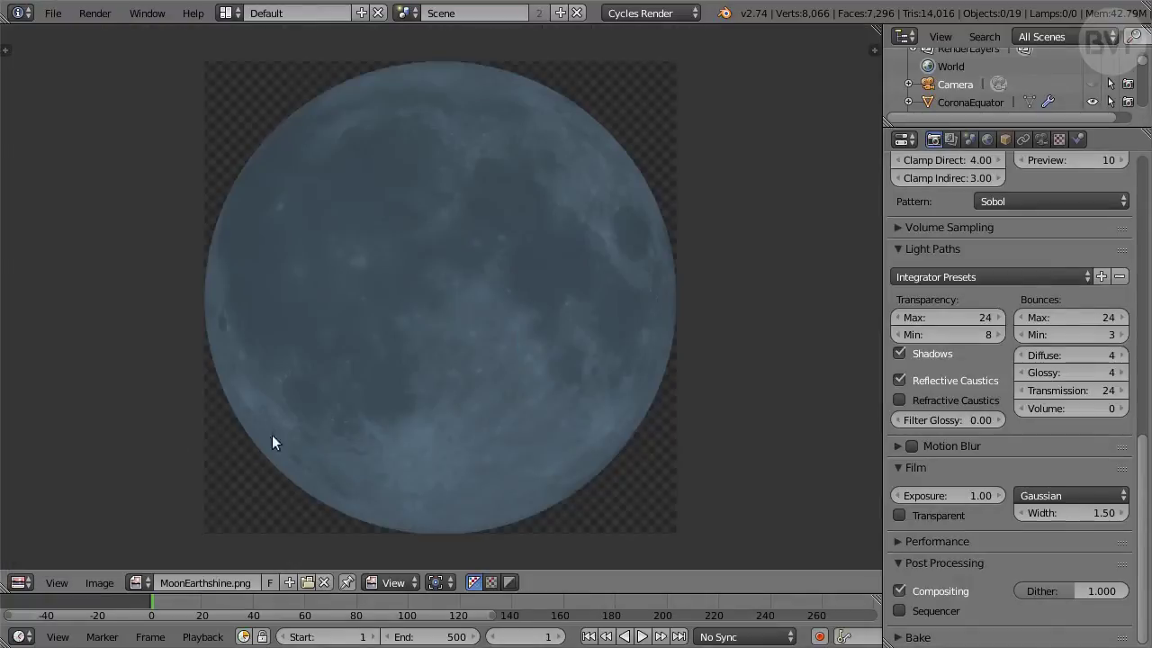
key("ctrl+Up")
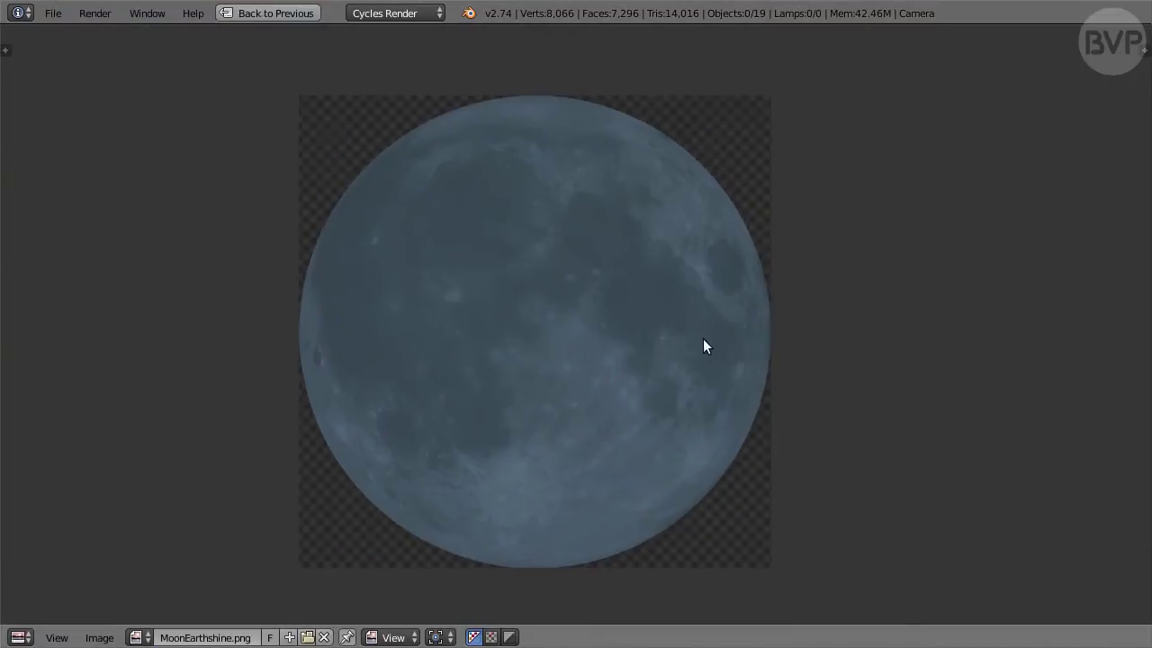
scroll(702, 346, "up", 6)
middle_click_drag(902, 468, 913, 516)
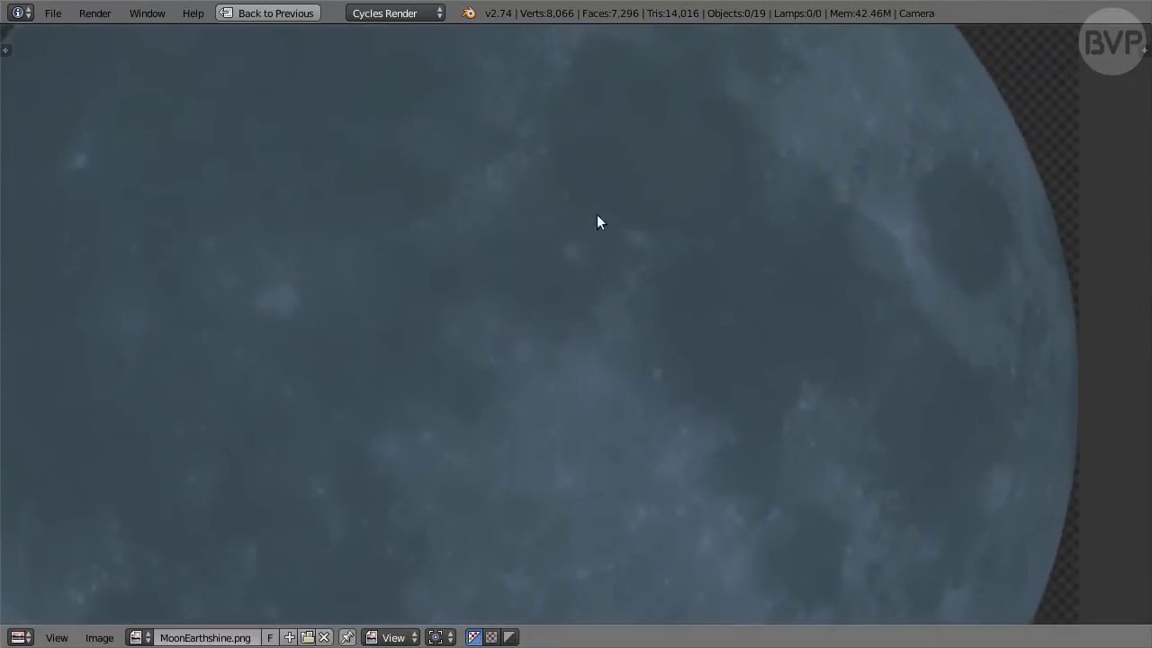
middle_click_drag(586, 204, 716, 271)
middle_click_drag(704, 462, 607, 354)
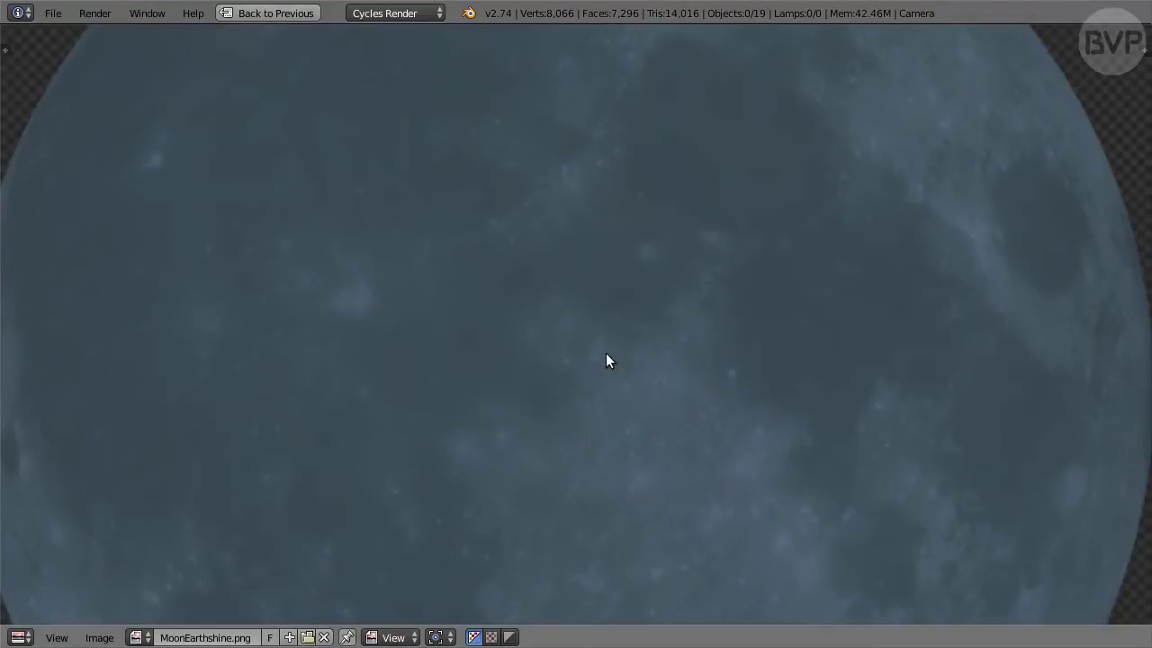
- Show the empty Render Result, then return the area to the compositing nodes
left_click(139, 637)
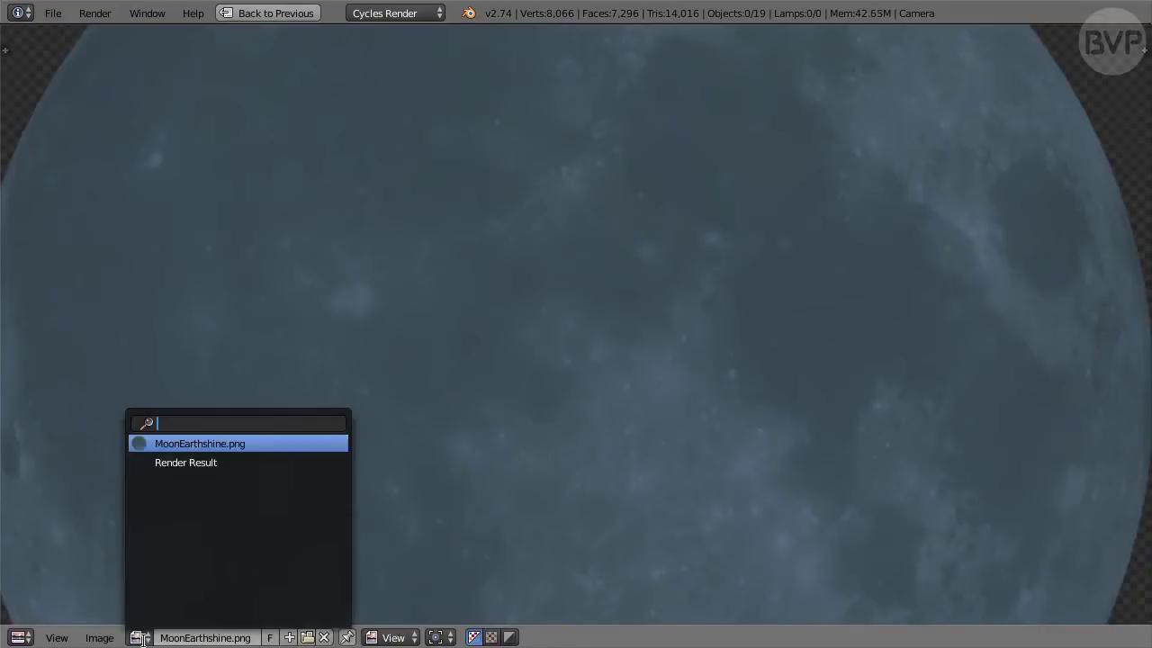
left_click(270, 464)
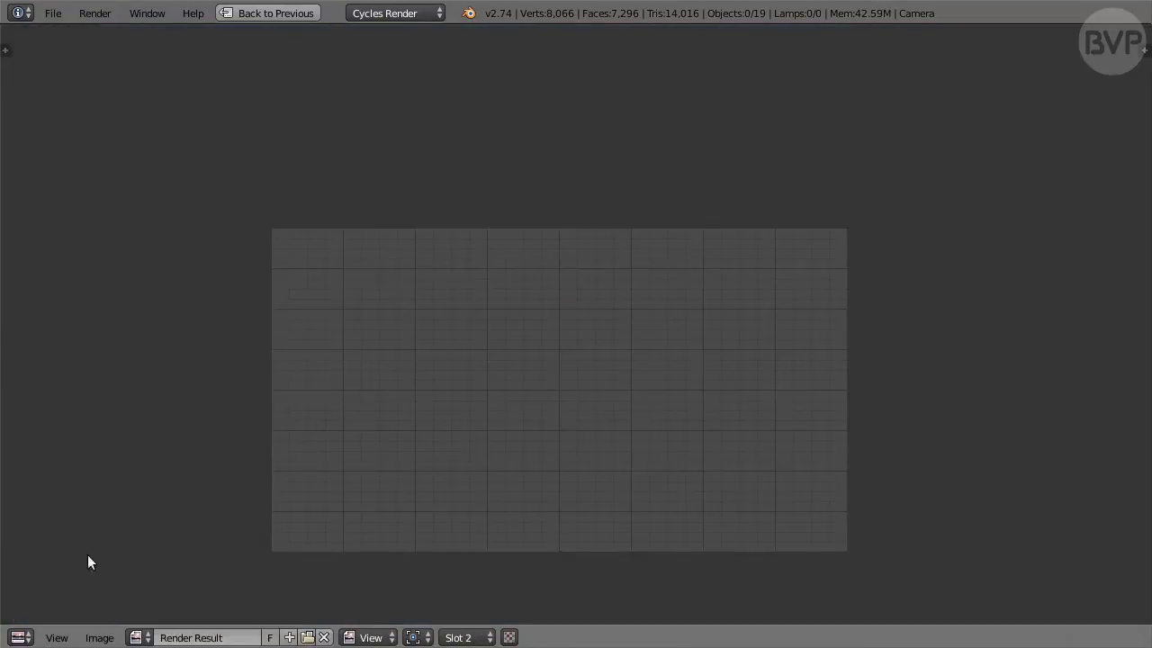
left_click(20, 637)
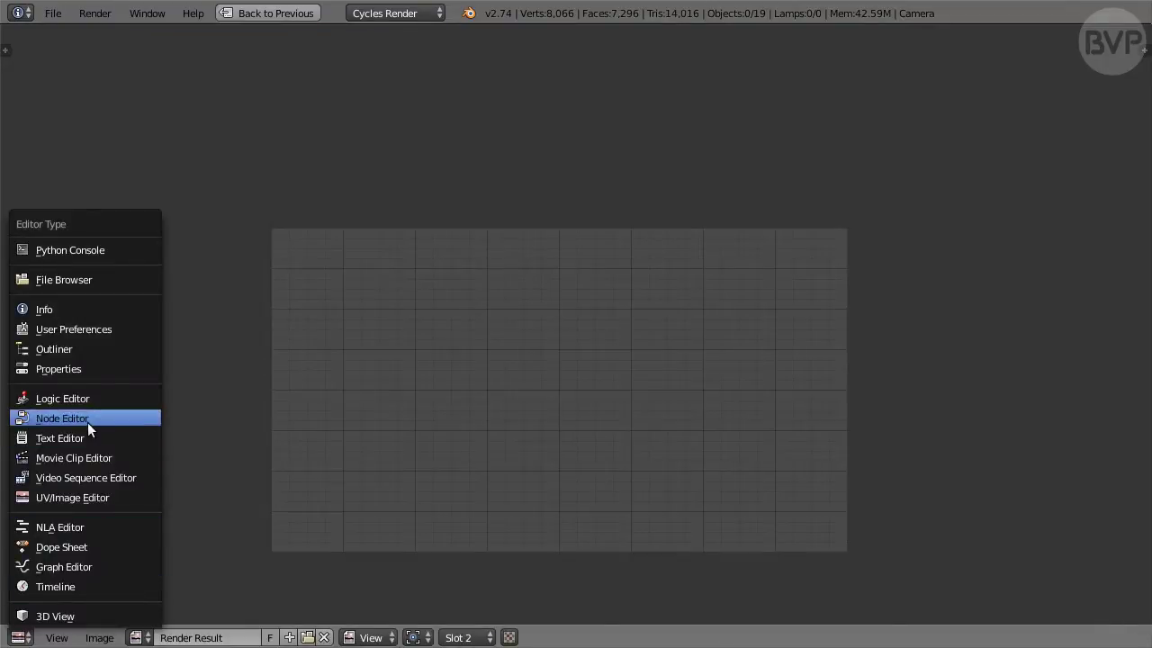
left_click(121, 418)
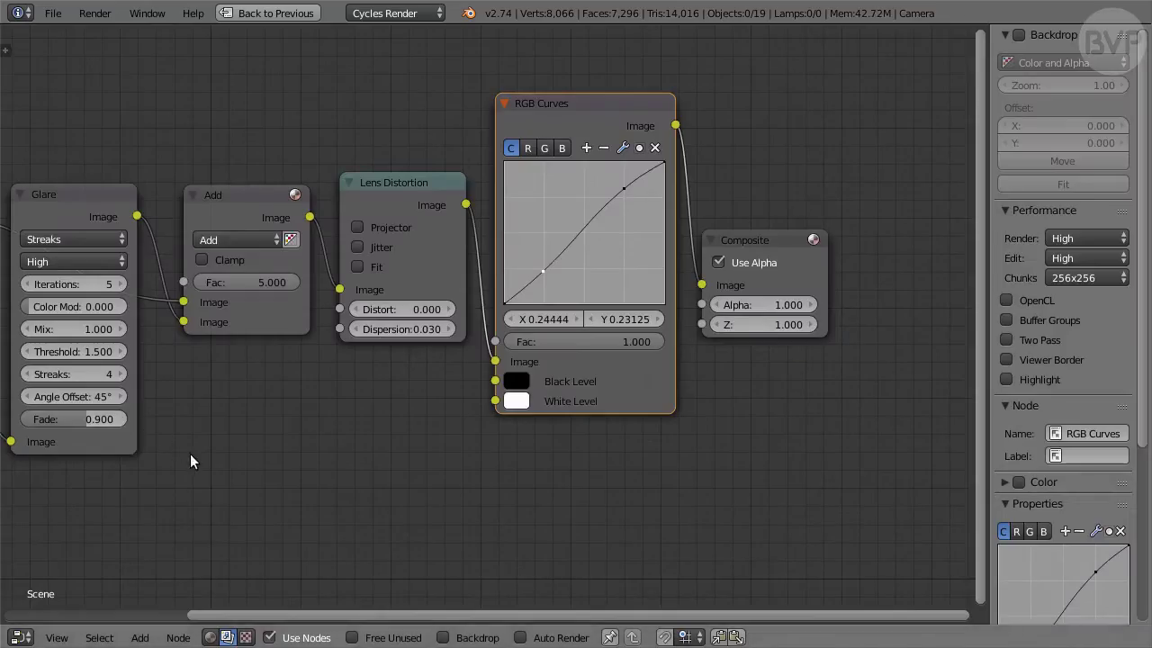
- Switch the area to the 3D Viewport and add a circle mesh
left_click(21, 637)
left_click(97, 615)
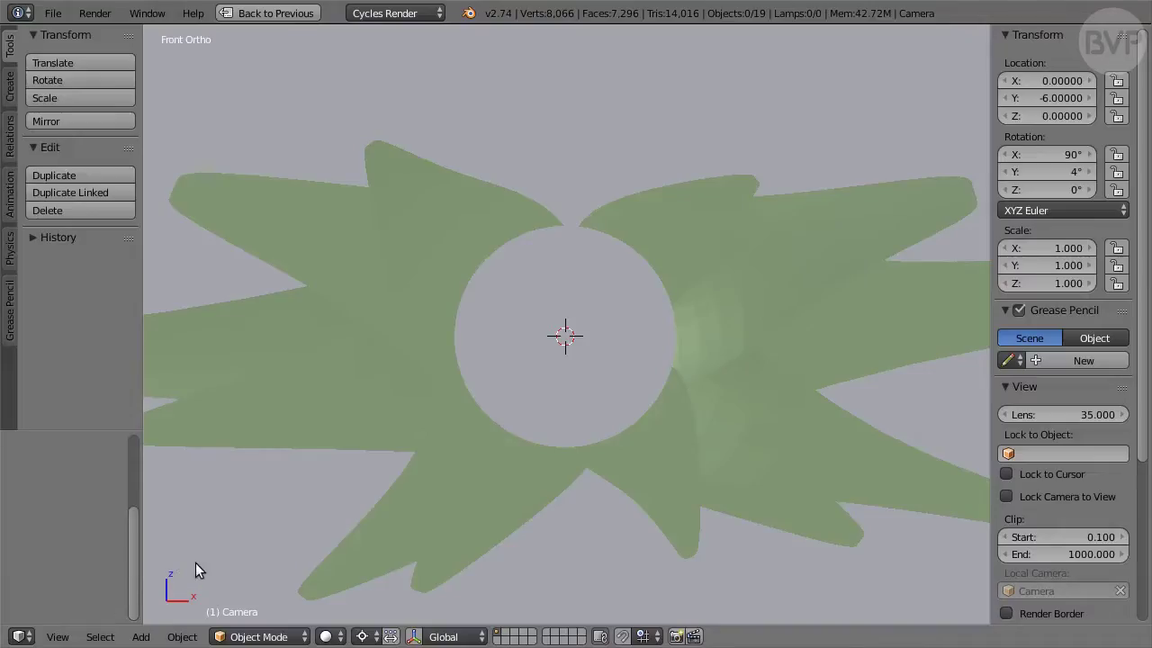
left_click(144, 636)
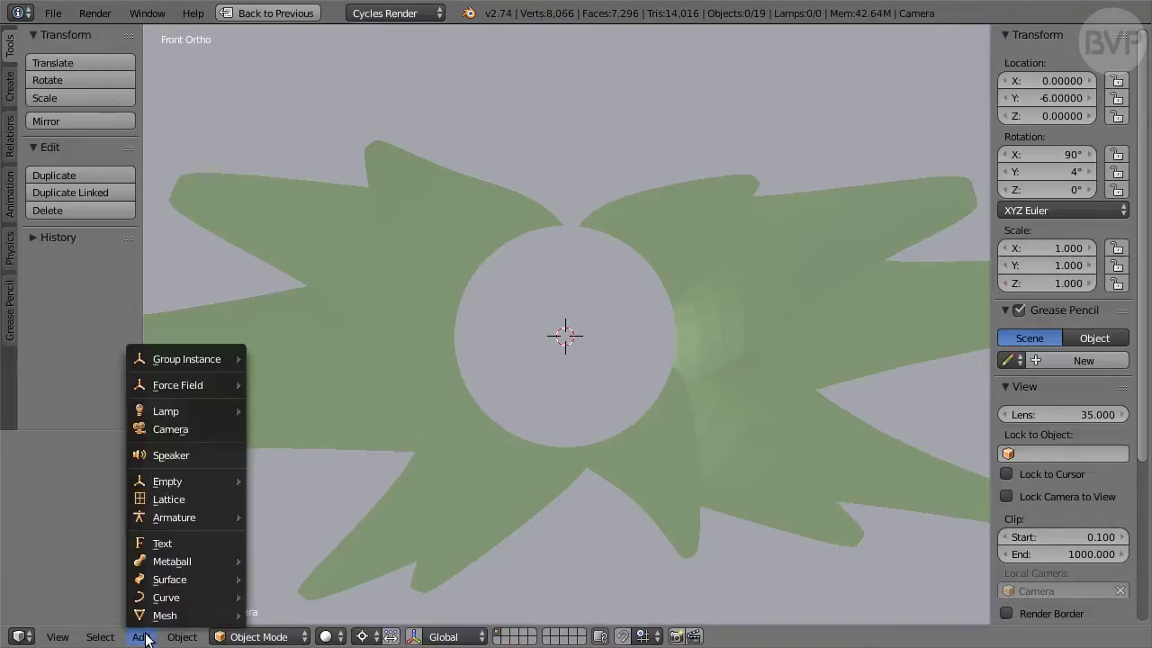
mouse_move(158, 619)
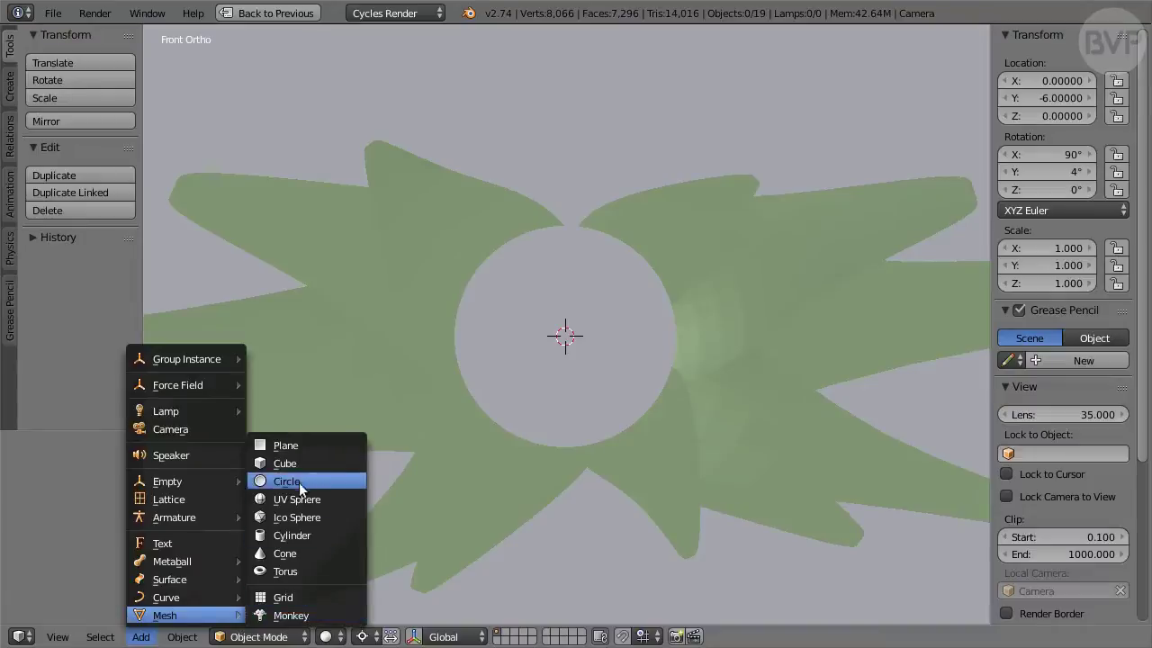
left_click(325, 484)
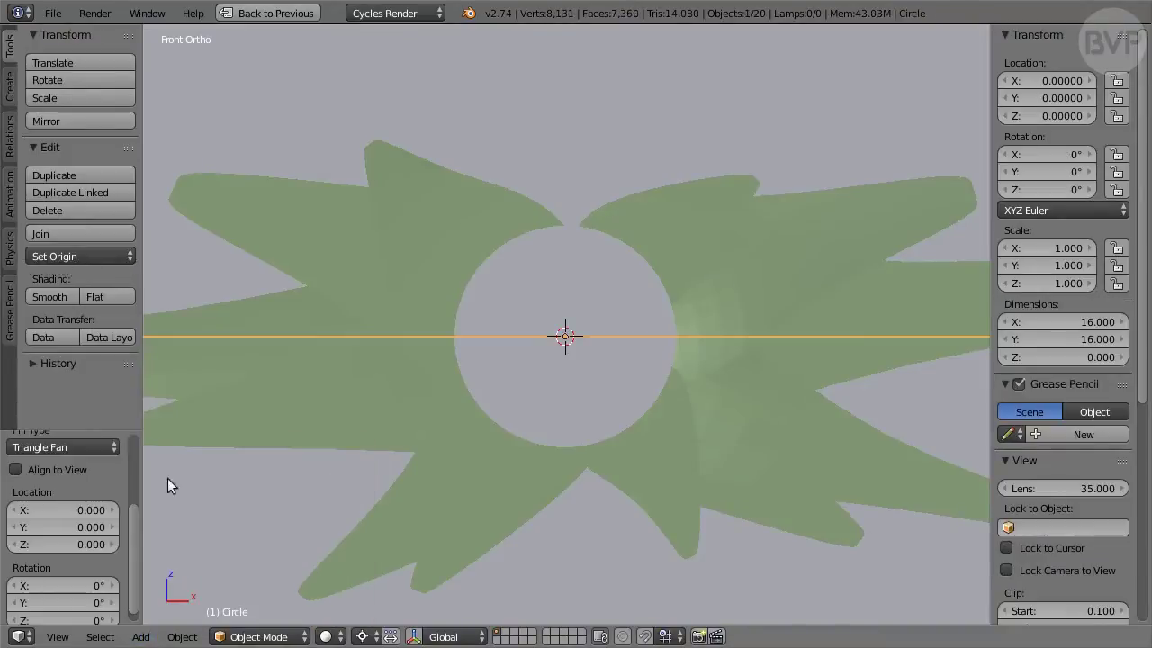
- Give the circle radius 1, align it to view, and place it at Y -1.2
scroll(115, 476, "up", 5)
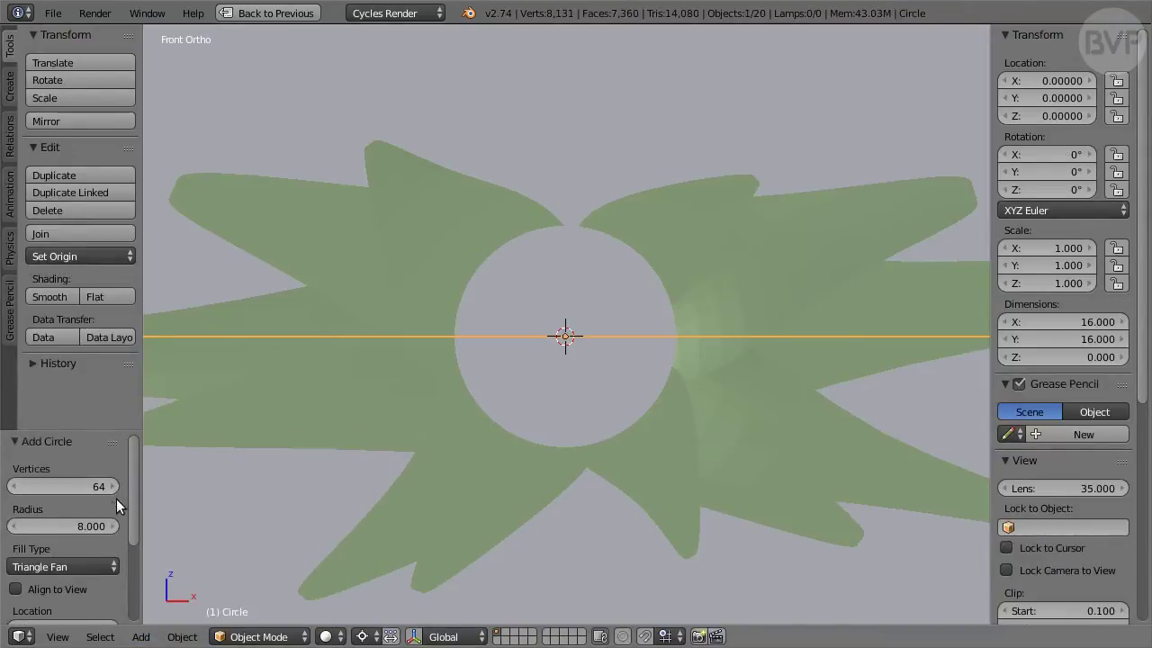
left_click(64, 527)
type("1")
key("Return")
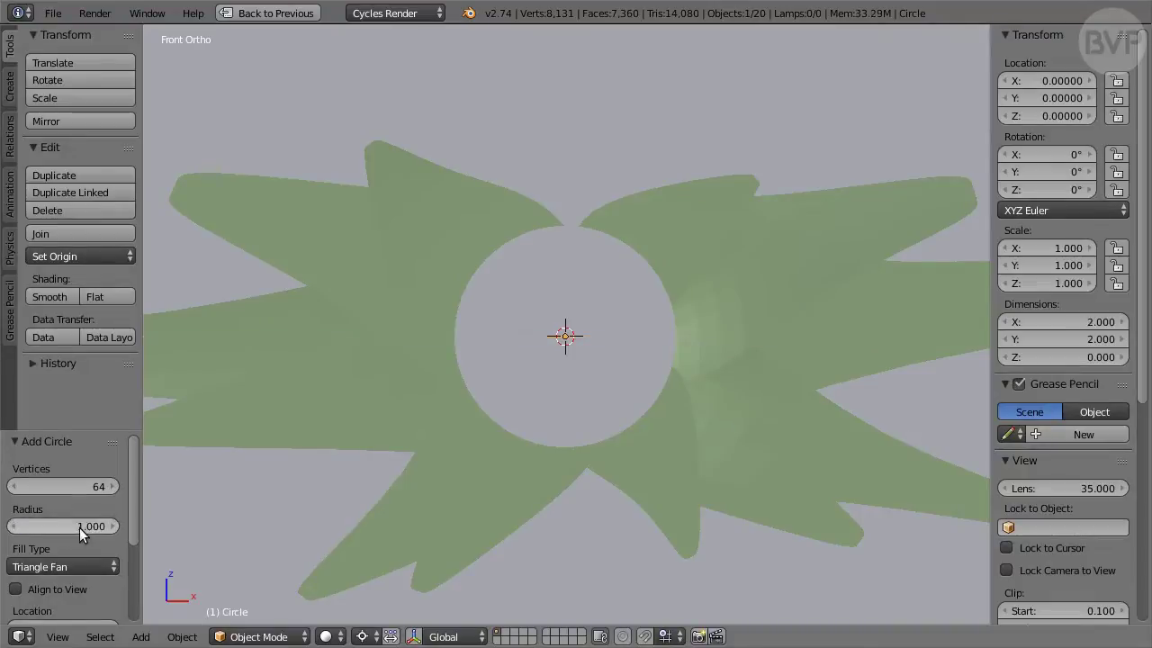
left_click(60, 587)
scroll(103, 586, "down", 3)
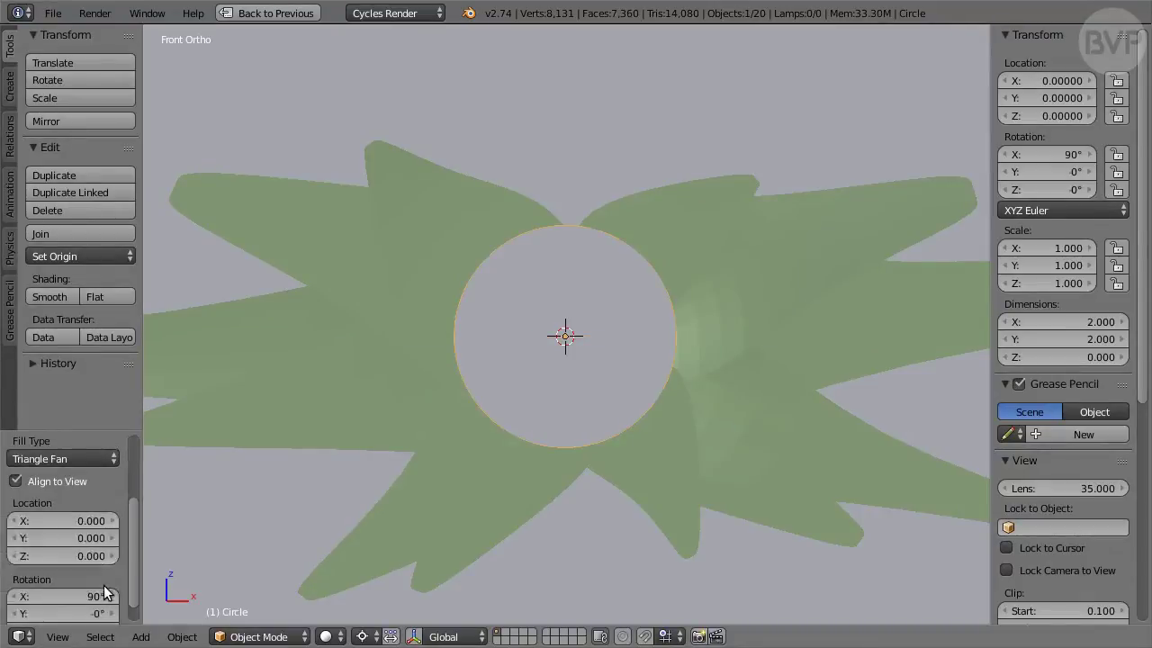
left_click(114, 538)
key("BackSpace")
type("-1.2")
key("Return")
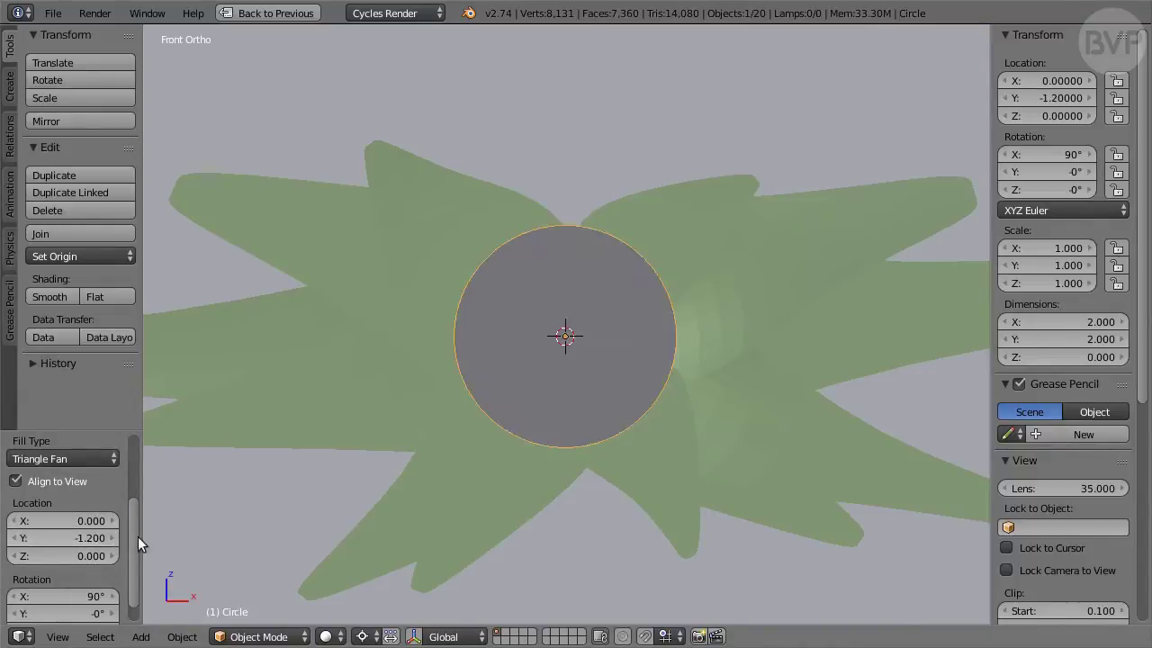
key("ctrl+Down")
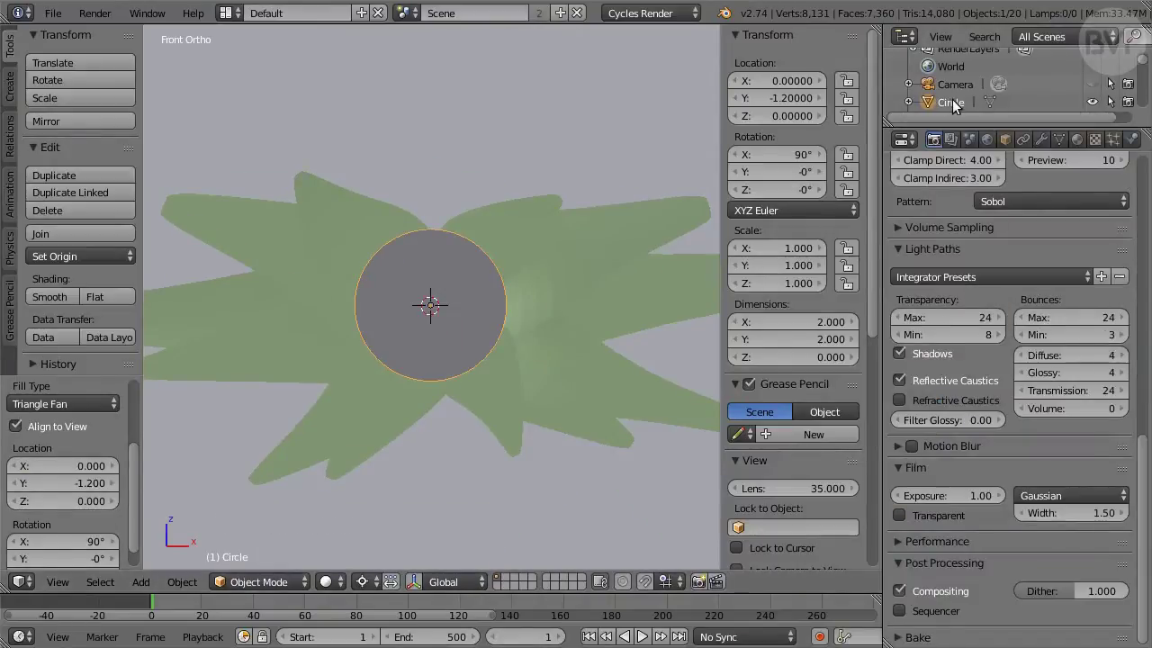
- Rename the Circle object to Moon
double_click(979, 102)
type("Moon")
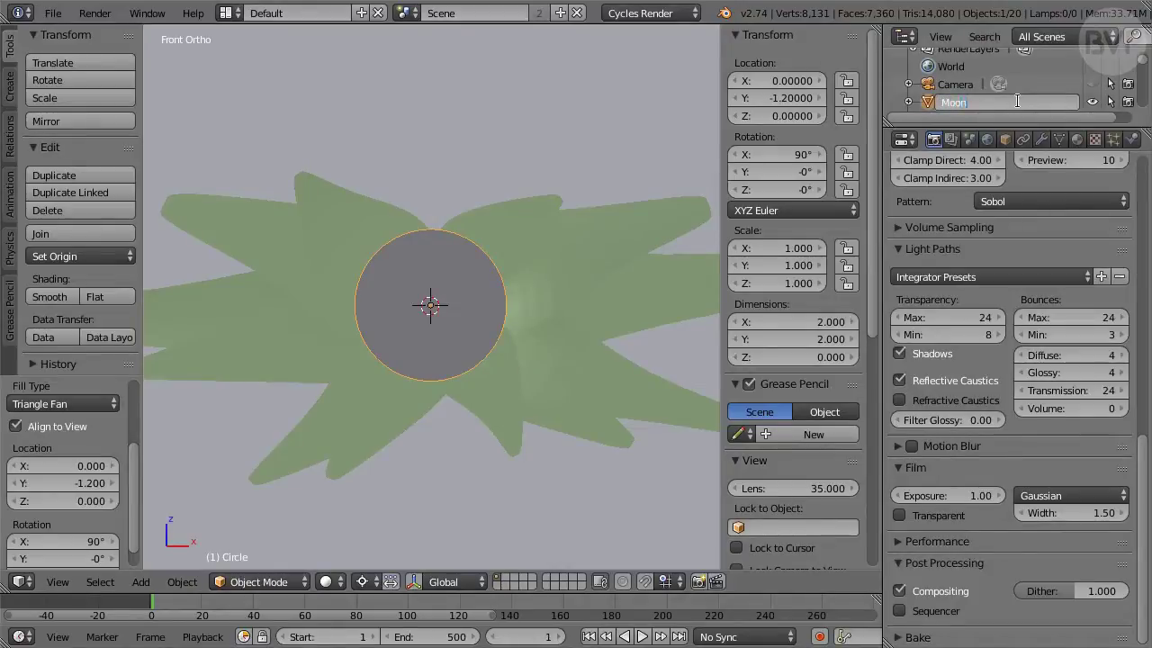
key("Return")
scroll(1018, 99, "down", 5)
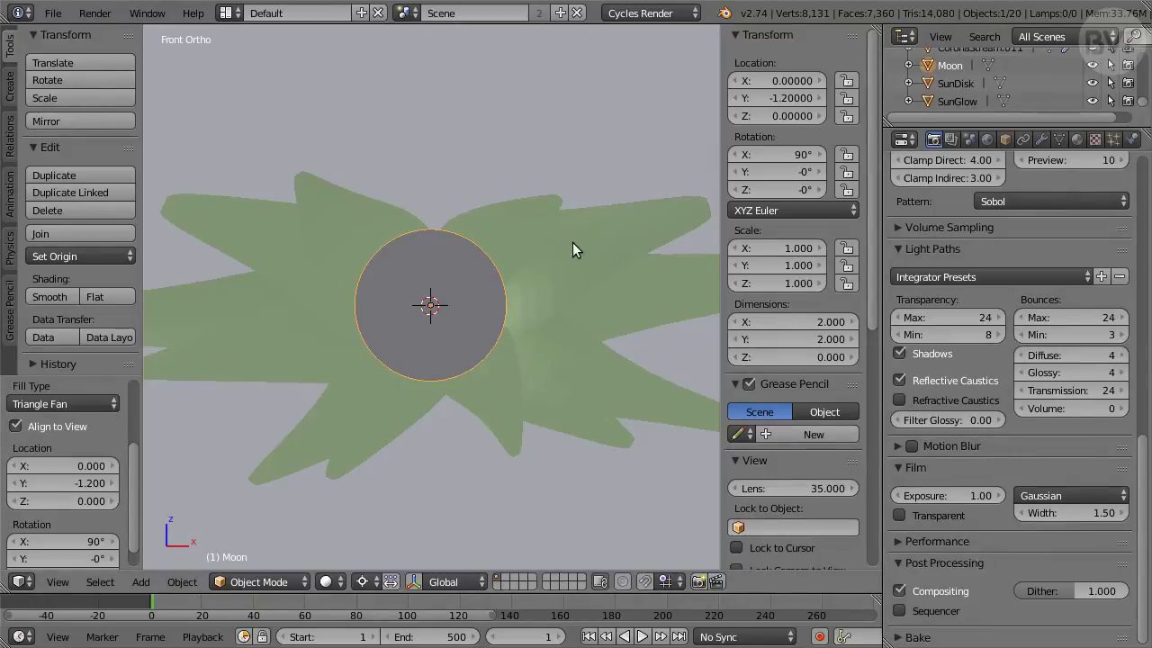
- In Edit Mode, inset the Moon circle's faces to form a rim
key("Tab")
scroll(572, 242, "up", 6)
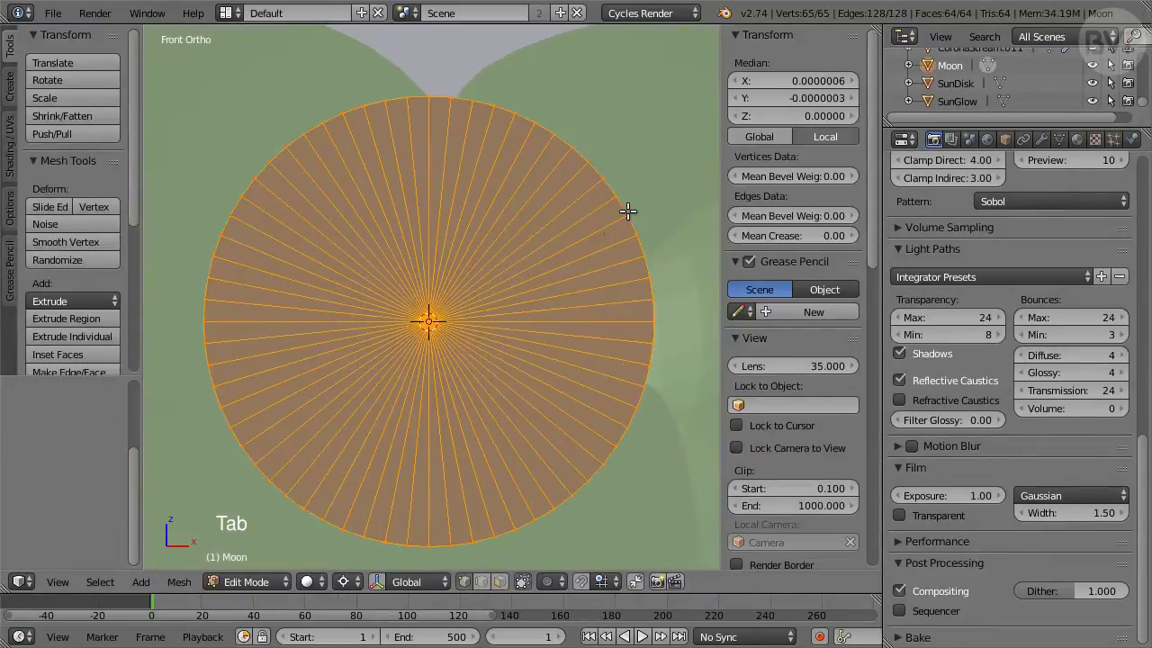
scroll(486, 236, "up", 3)
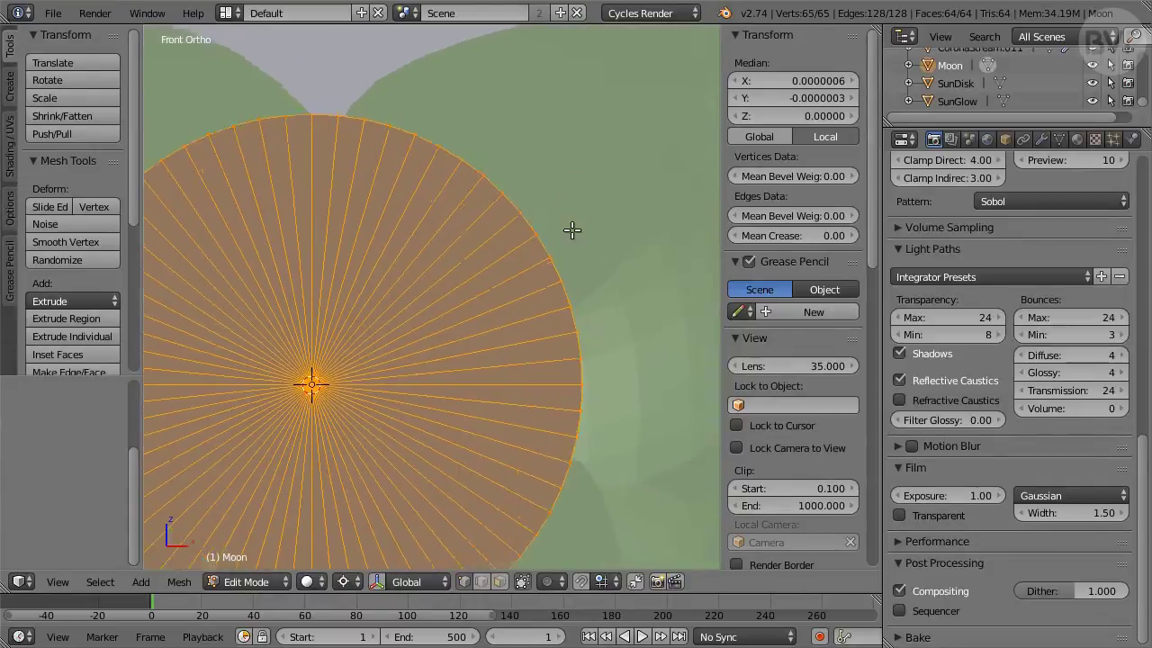
scroll(573, 230, "up", 4)
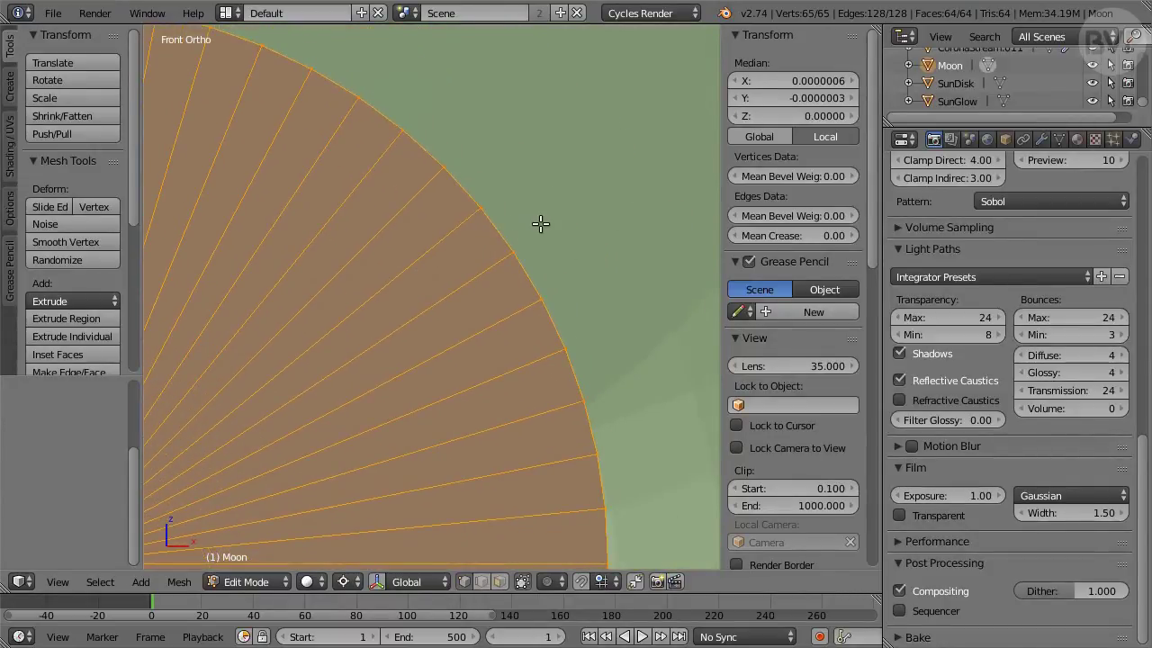
key("i")
left_click(540, 223)
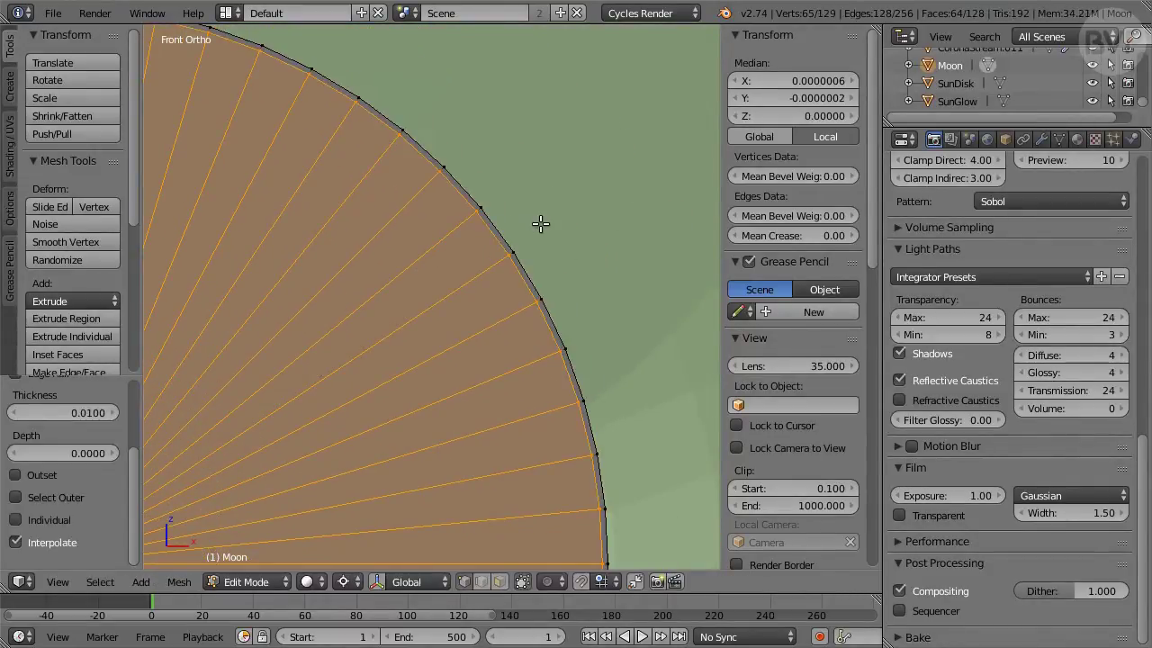
- Subdivide the outer edge loop and randomize its vertices by 0.004
right_click(496, 226, "alt")
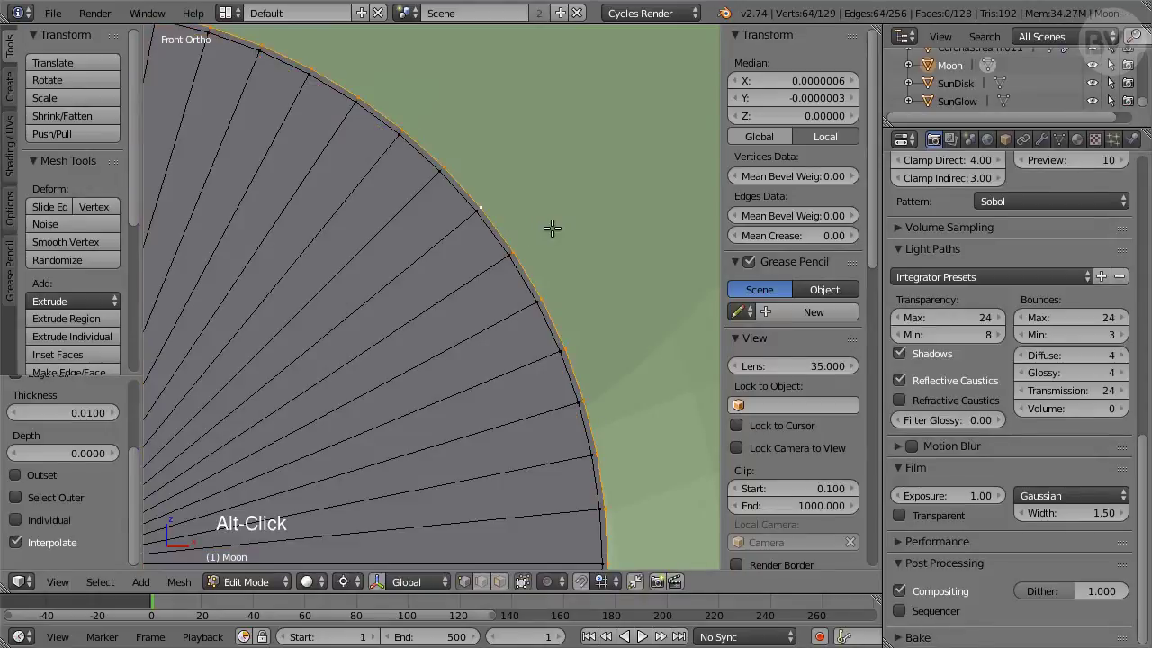
key("w")
left_click(531, 217)
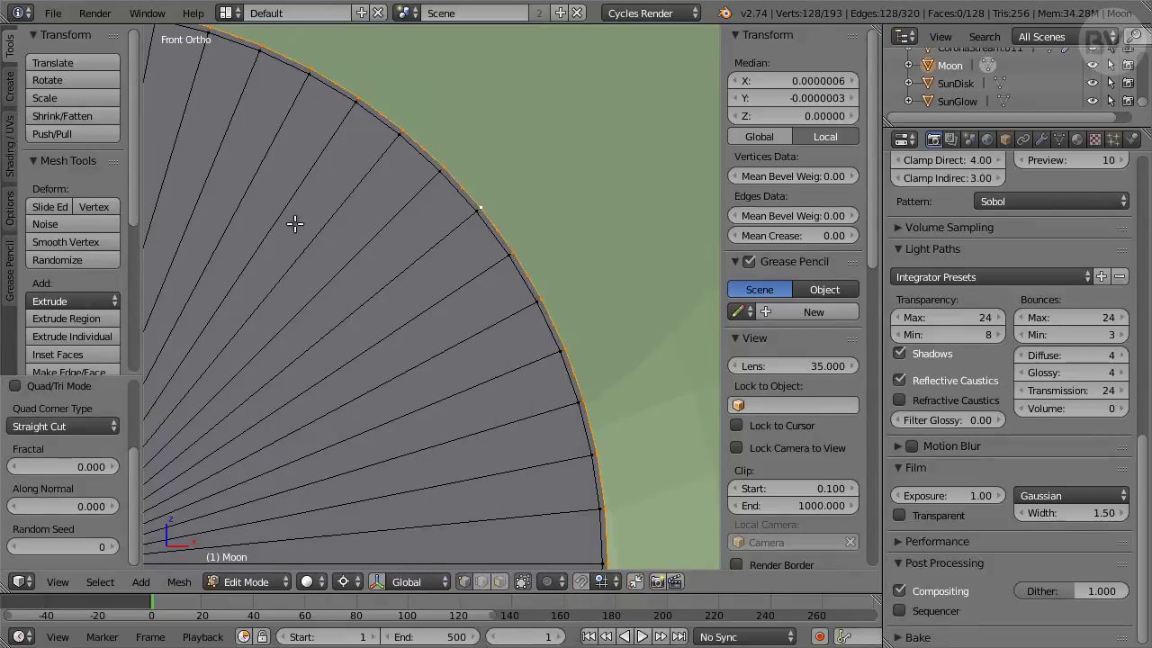
left_click(89, 259)
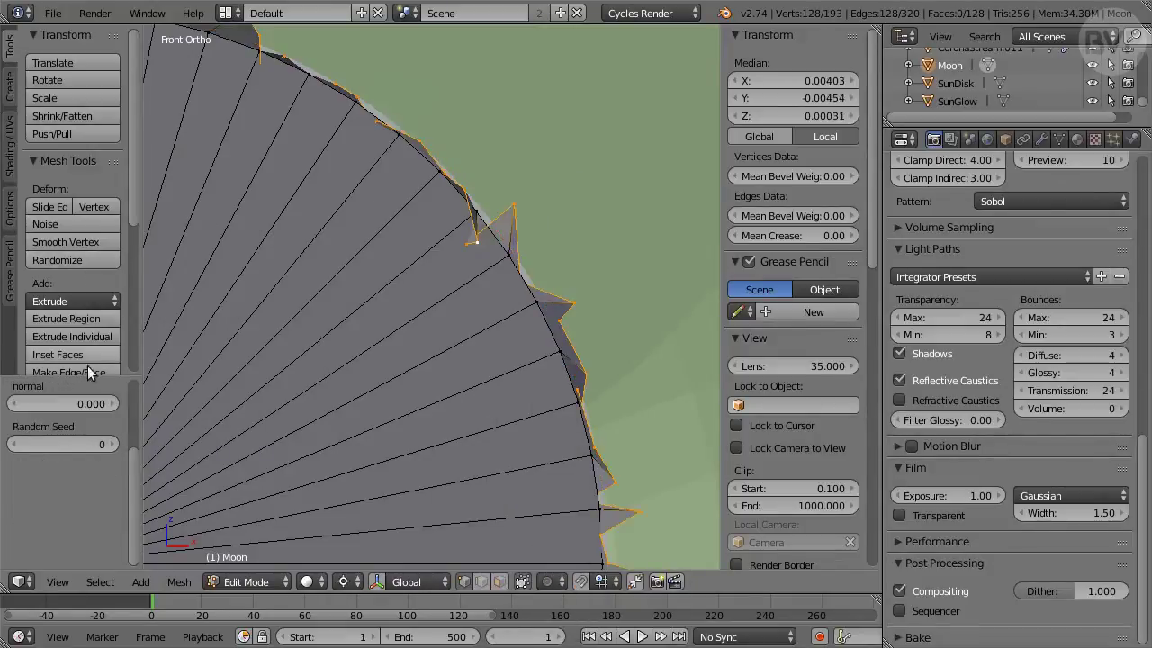
scroll(90, 424, "up", 3)
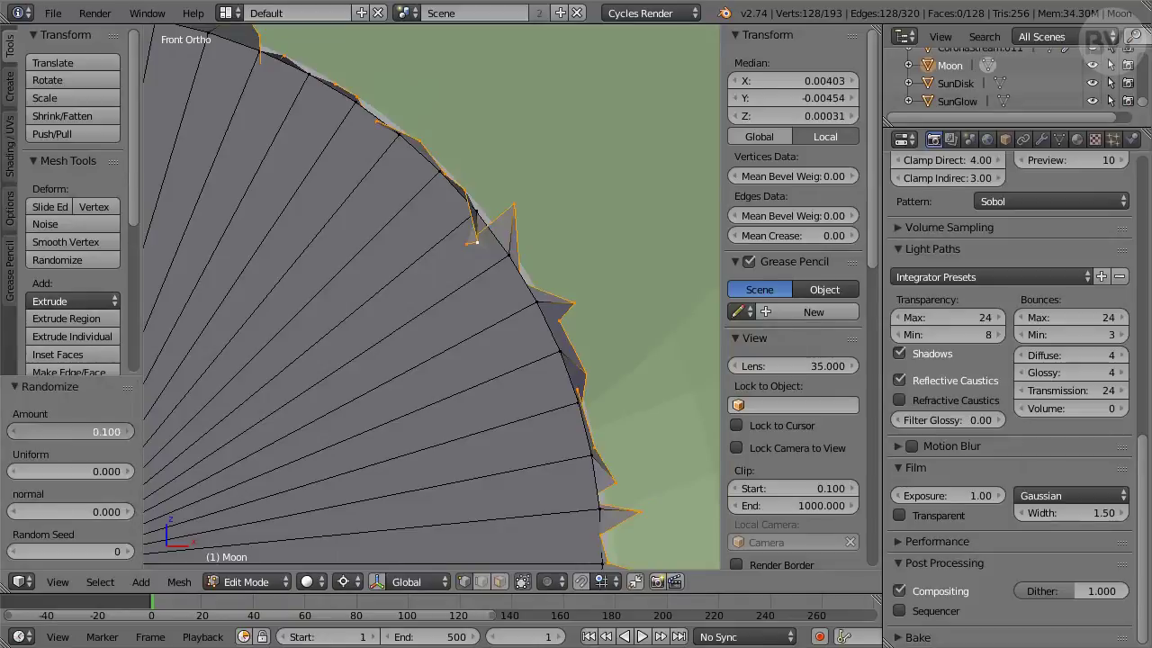
left_click(68, 430)
type("0.")
key("Return")
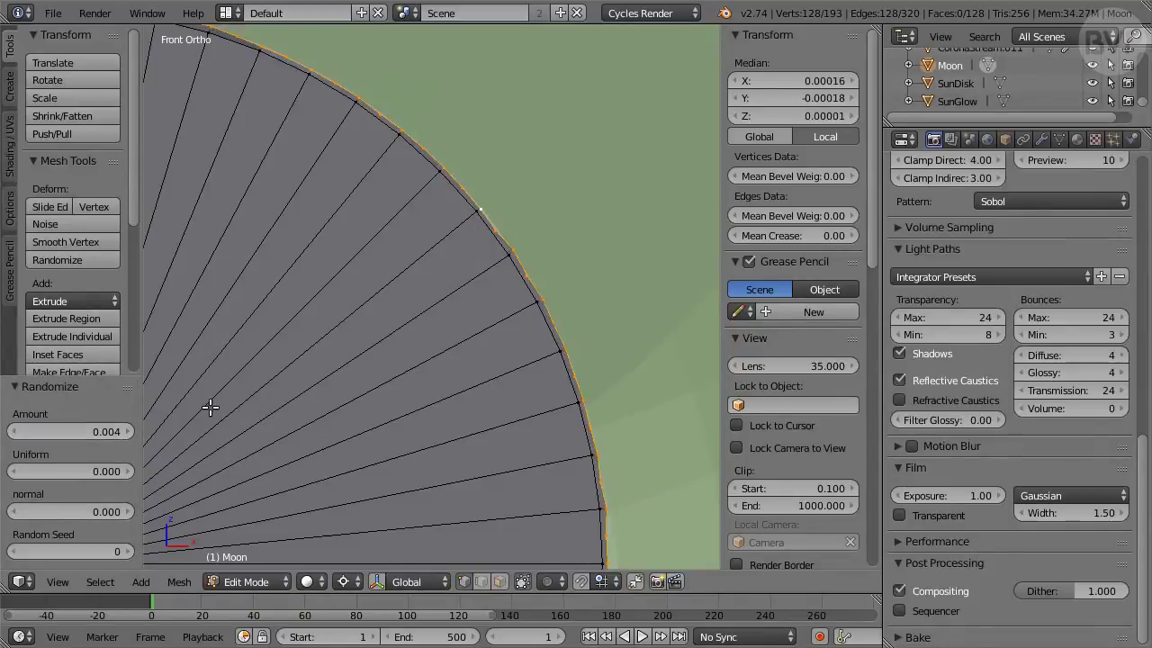
- Select the whole Moon mesh and inset it by 0.005
key("a")
key("a")
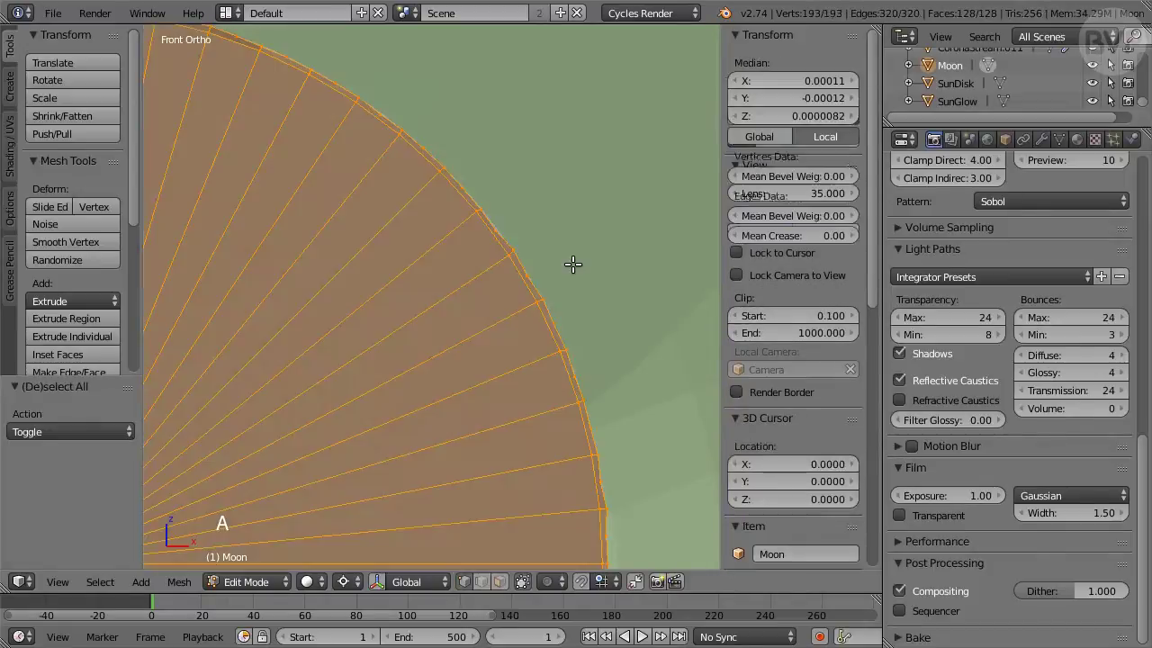
type("i")
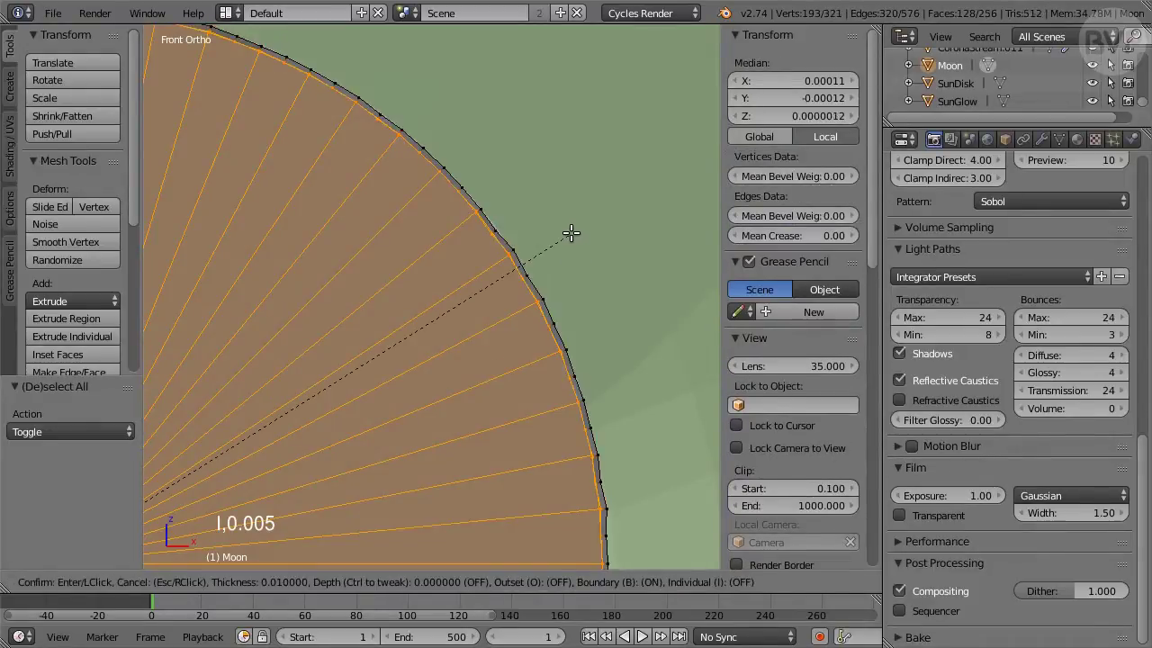
type("0.005")
key("Return")
scroll(571, 233, "up", 3)
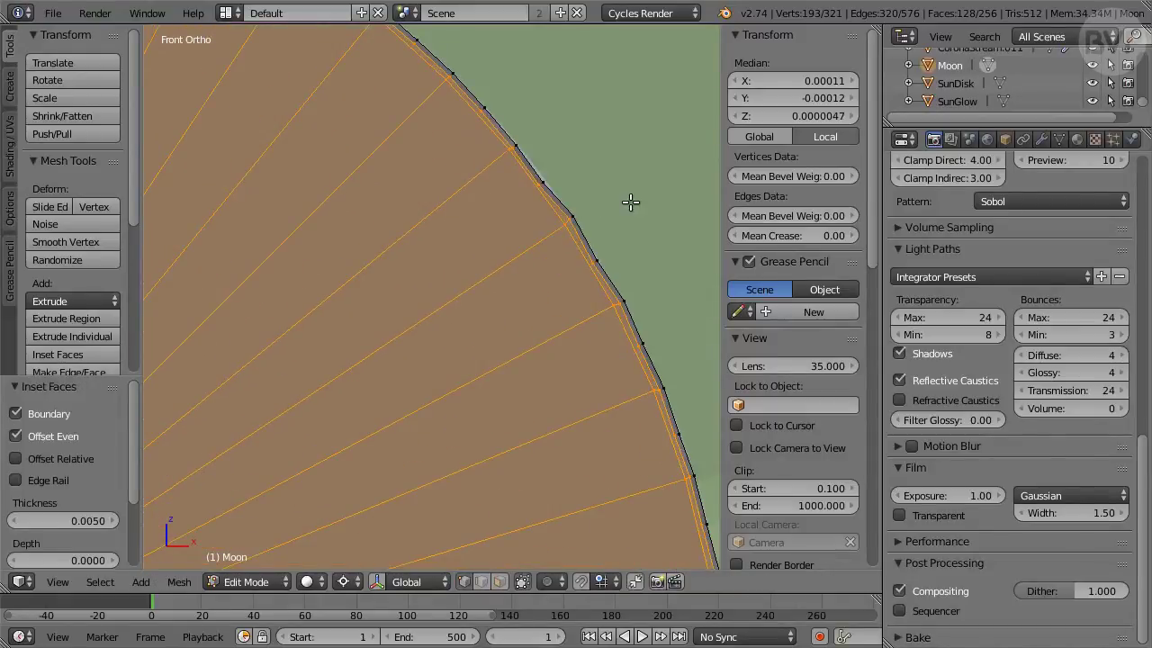
scroll(576, 224, "right", 5, "ctrl")
scroll(475, 361, "right", 2, "ctrl")
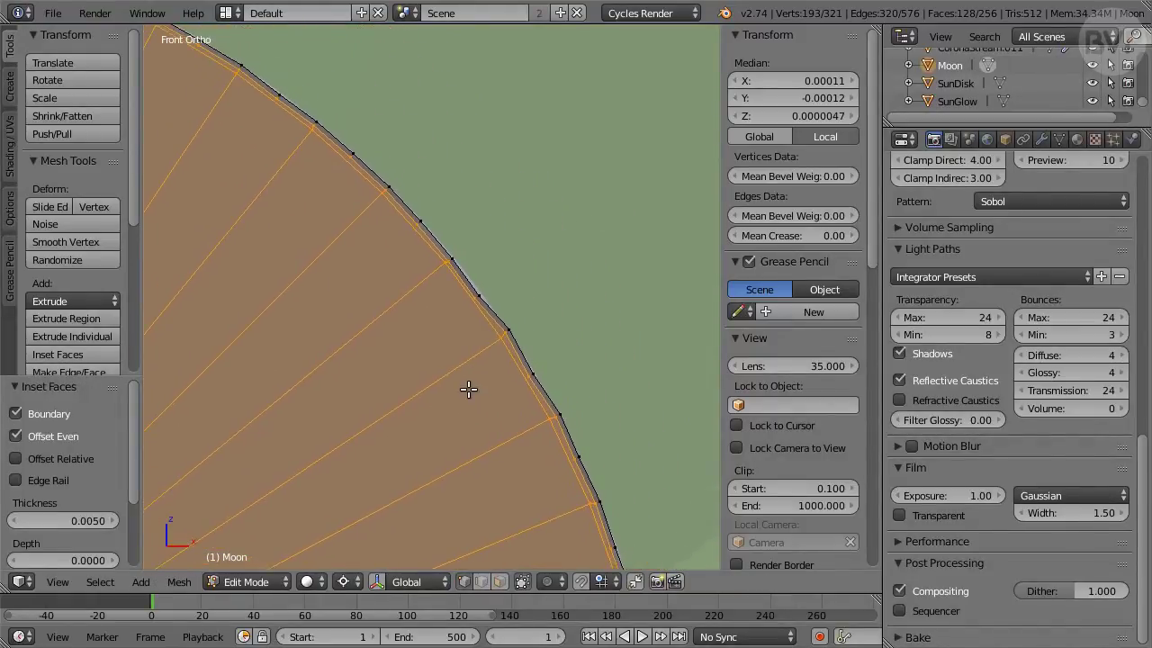
- Subdivide the outer edge loop twice and randomize it by 0.002
left_click(502, 315, "alt")
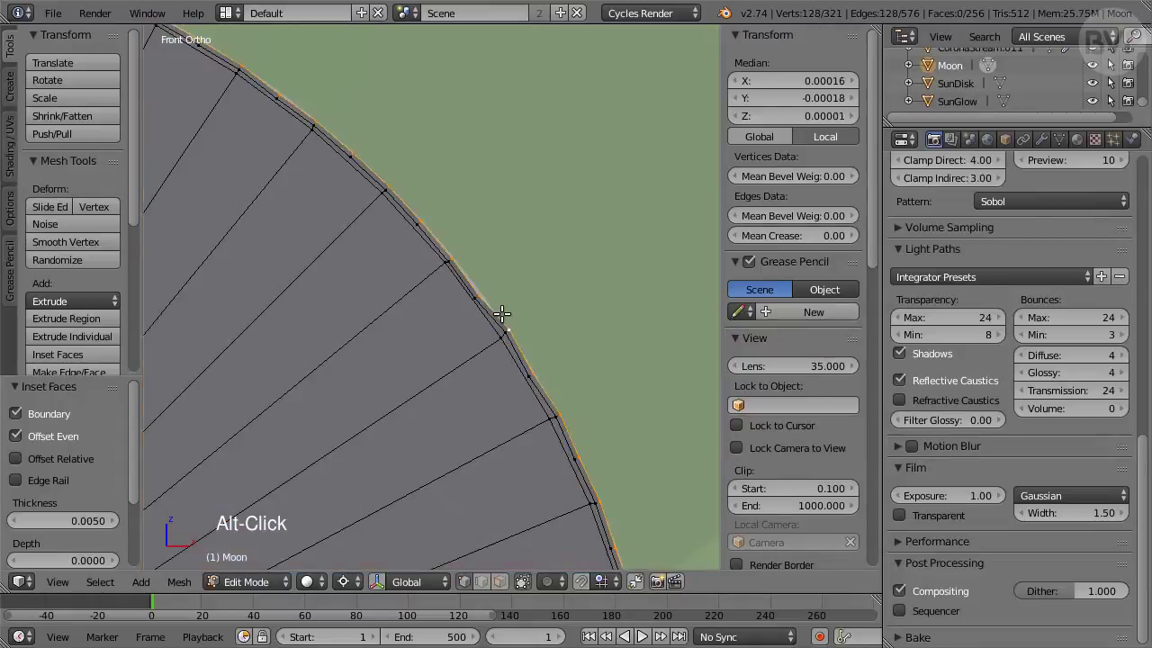
key("w")
left_click(498, 218)
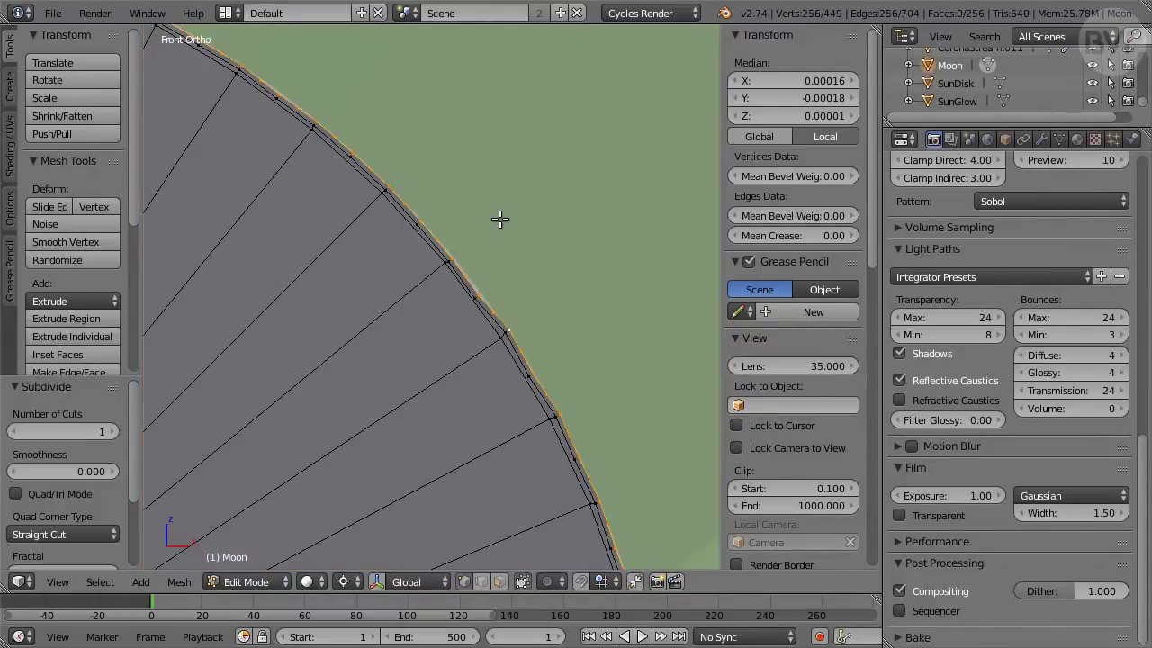
key("w")
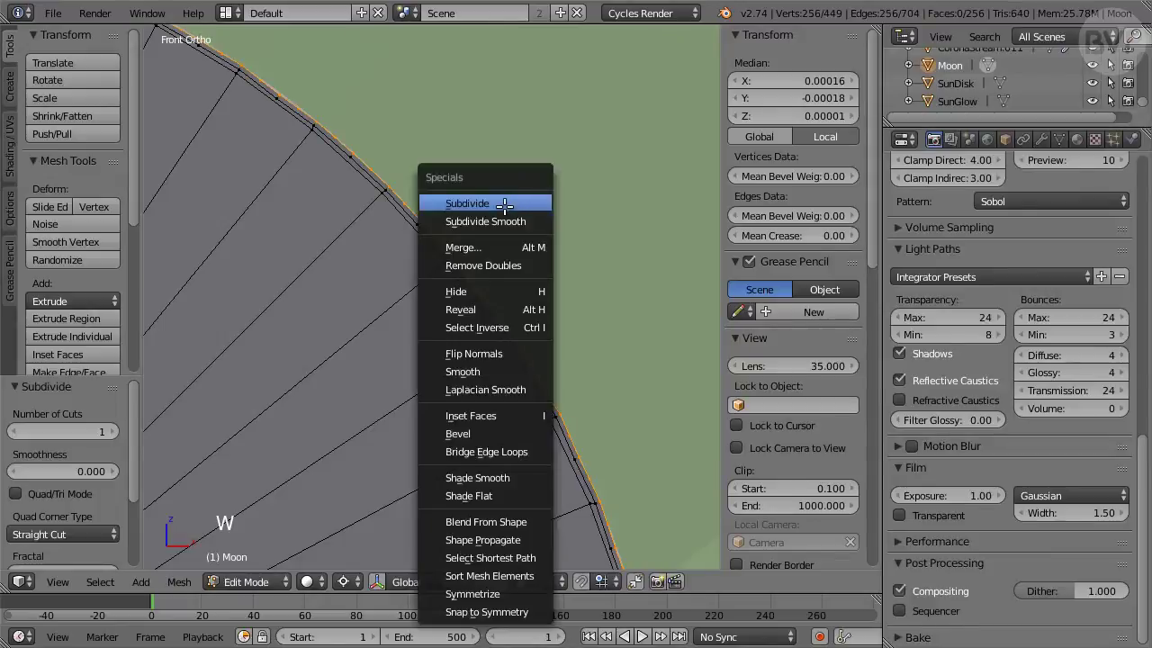
left_click(525, 203)
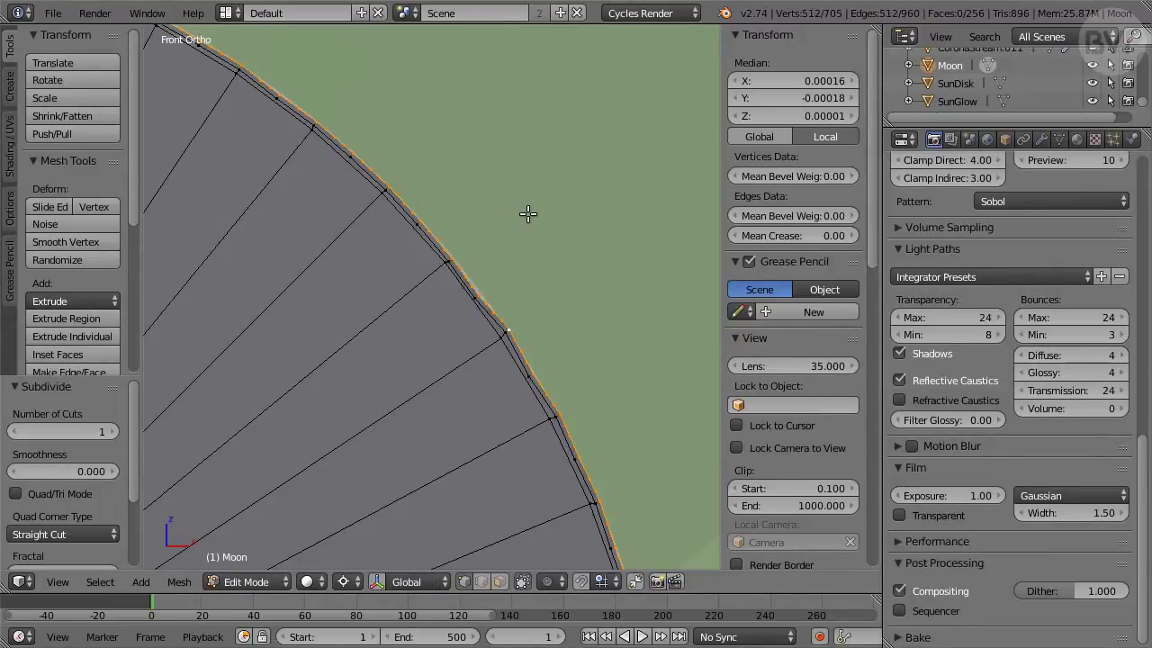
left_click(98, 262)
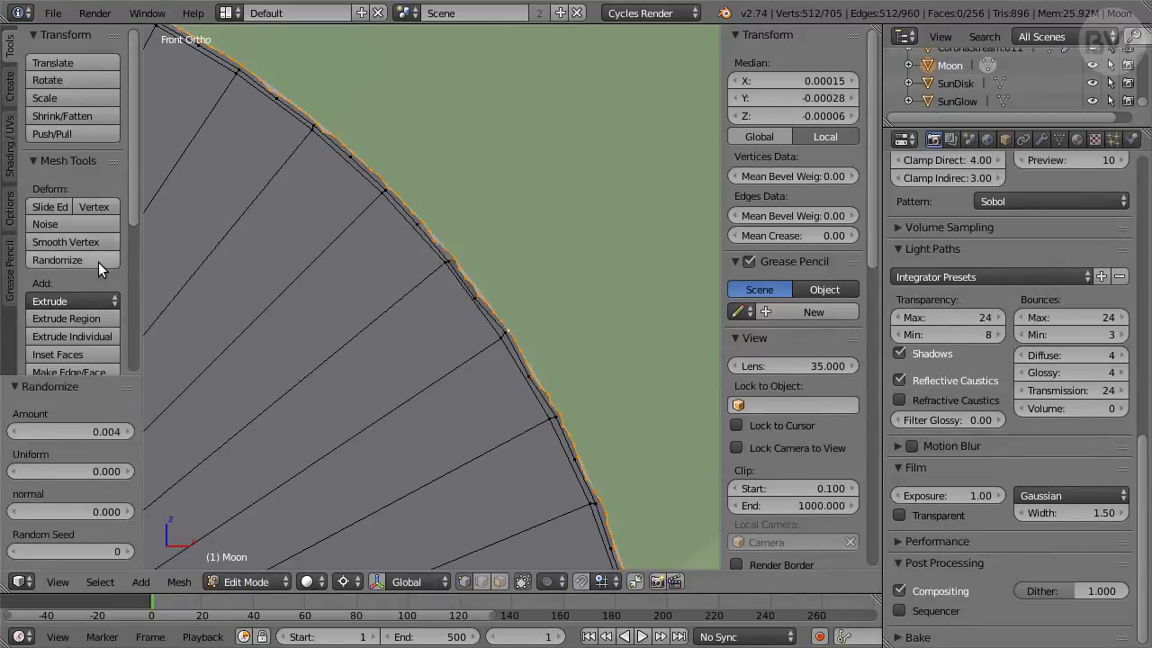
left_click_drag(72, 431, 72, 431)
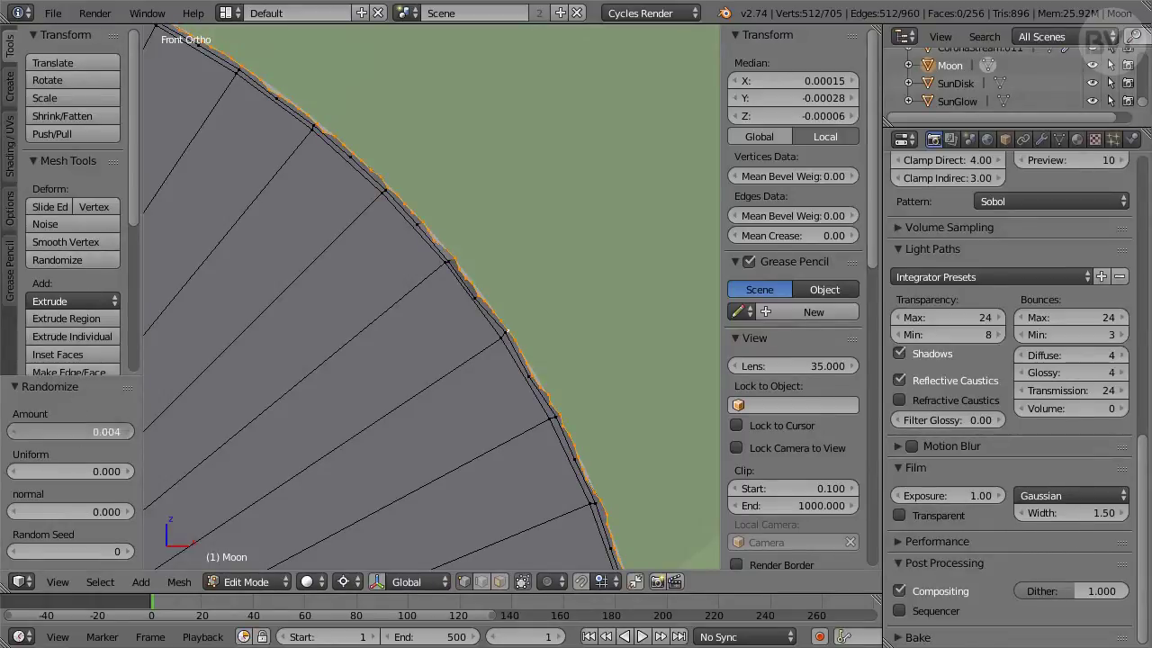
type("0.")
key("Return")
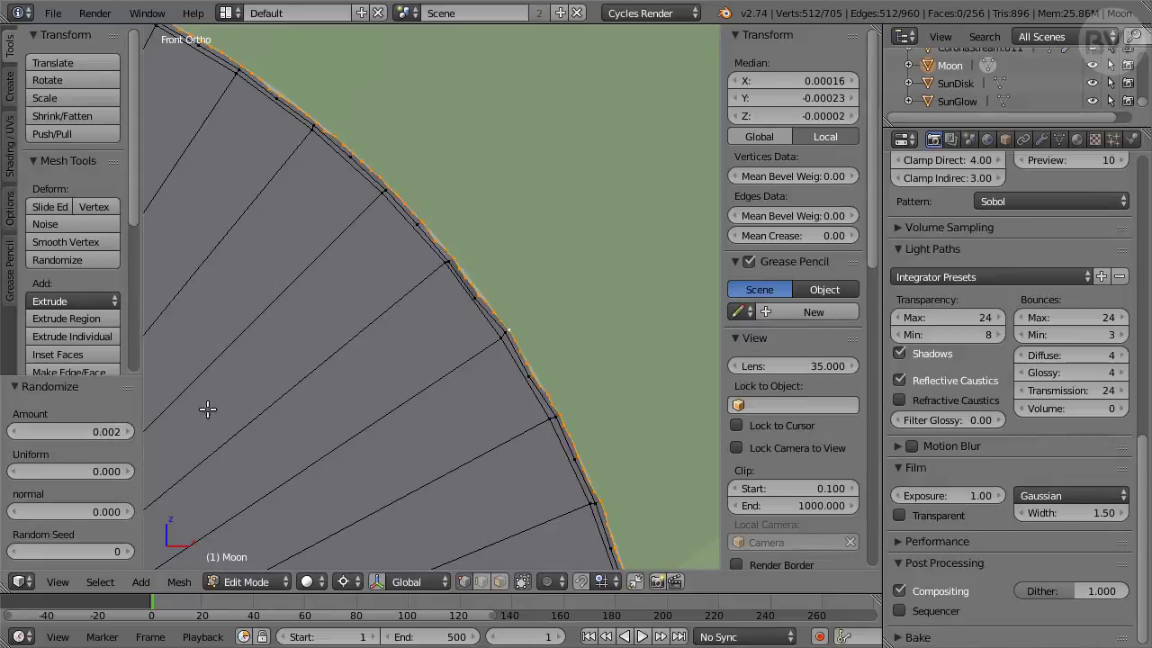
- Select all and scale the mesh to 0.99 around the median point
key("a")
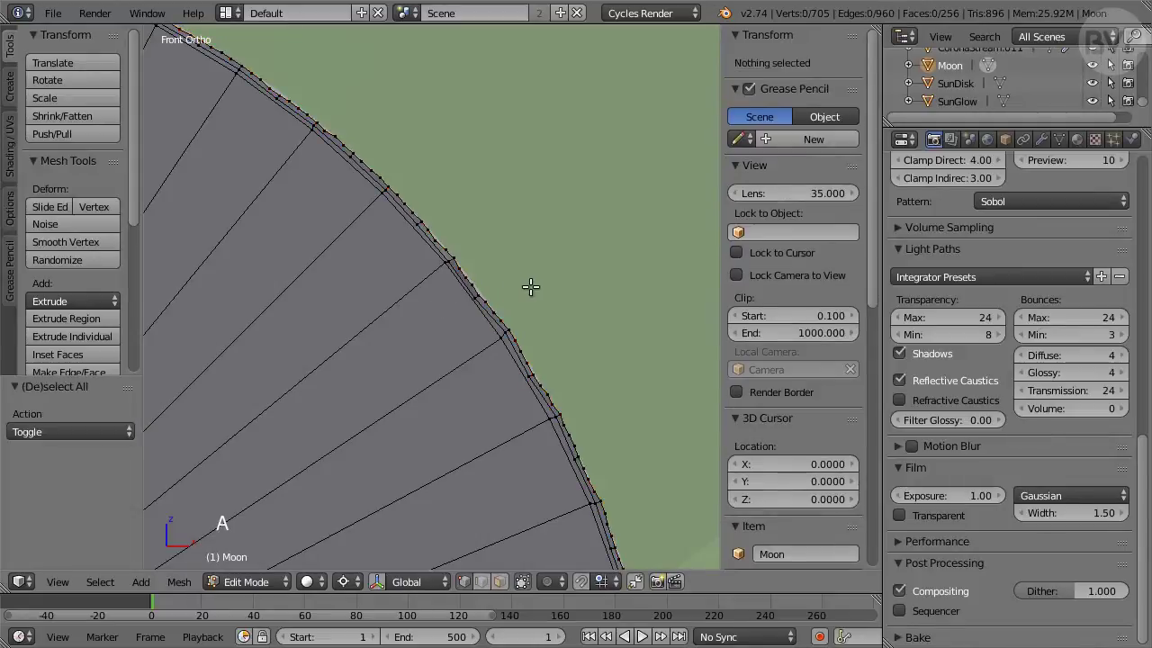
key("a")
key("ctrl+comma")
type("s0.99")
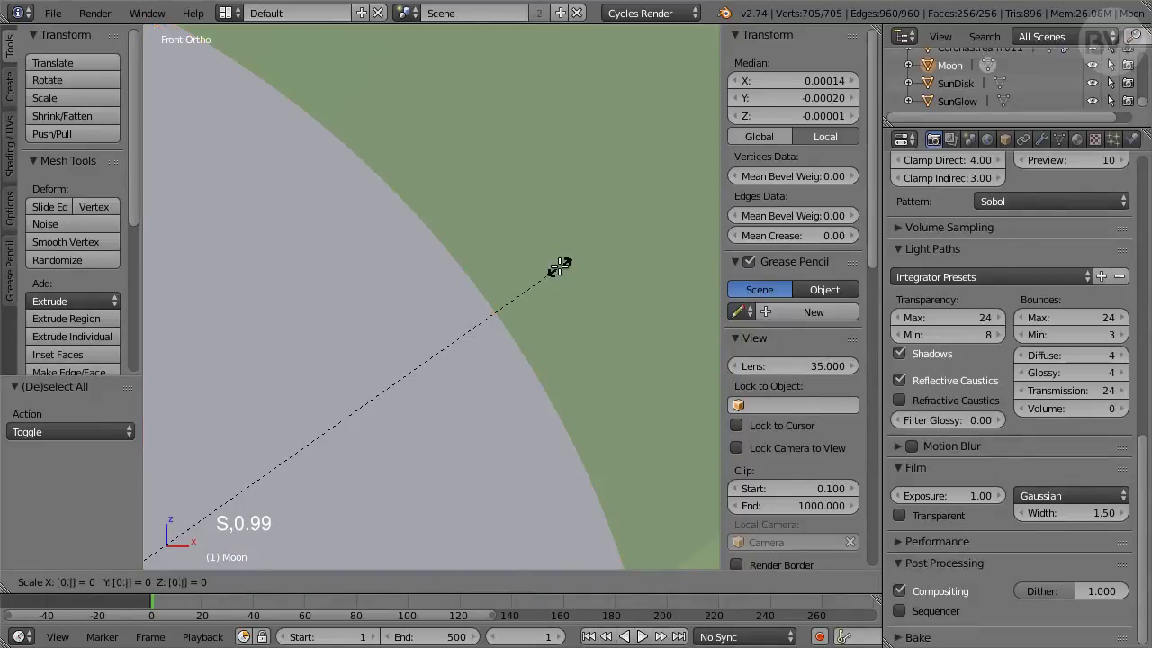
key("Return")
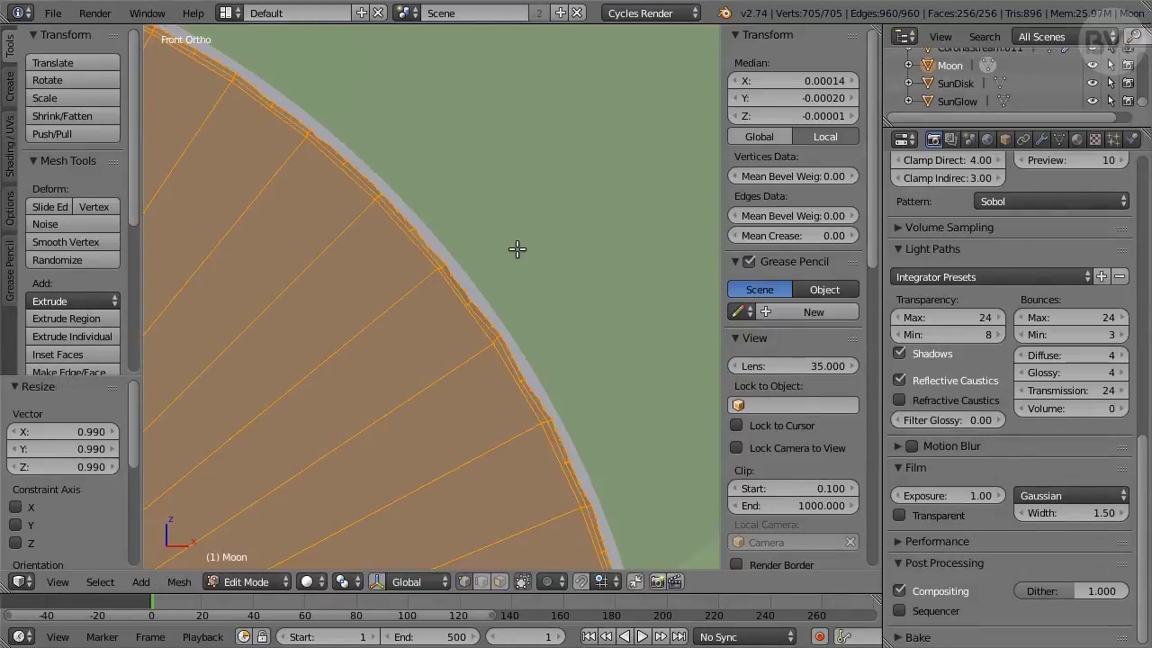
- In Object Mode, scale the Moon to 1.016 and add level-2 subdivision smoothing
key("Tab")
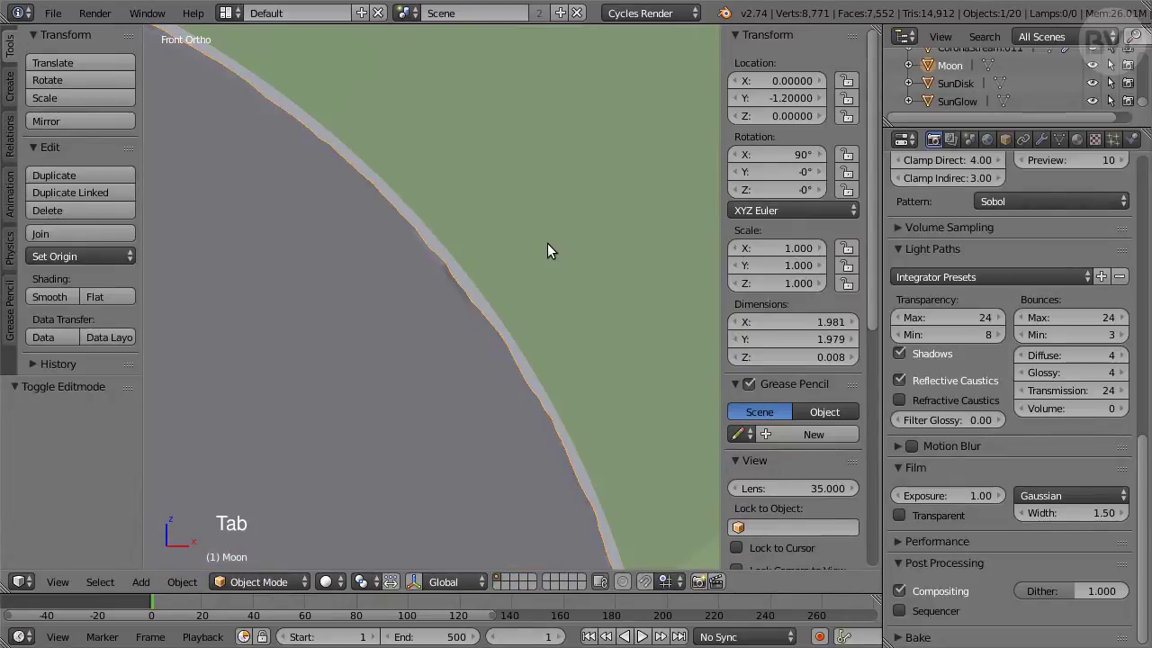
type("s1.016")
key("Return")
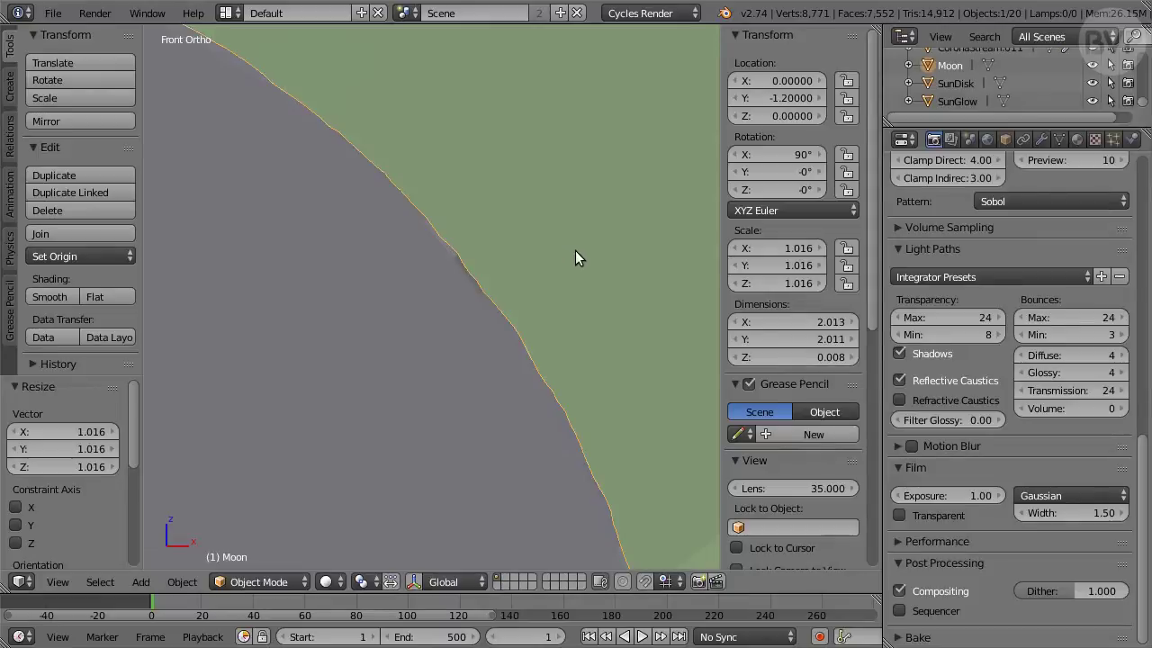
key("ctrl+2")
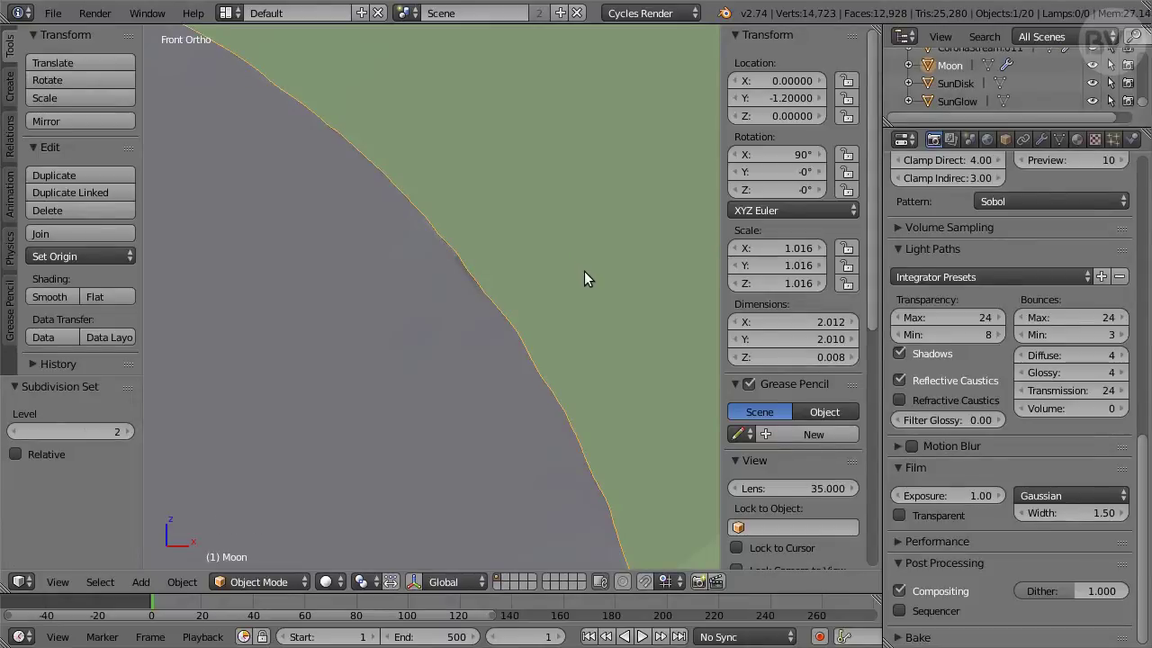
- Create a new material for the Moon and name it Moon
left_click(1076, 139)
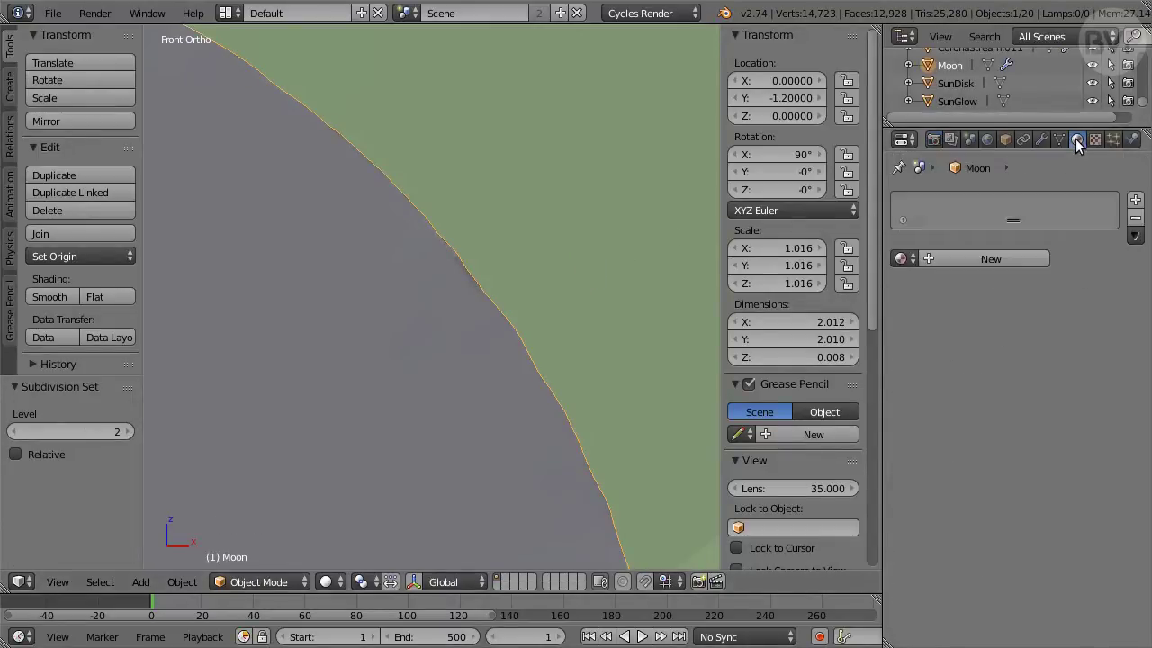
left_click(1024, 259)
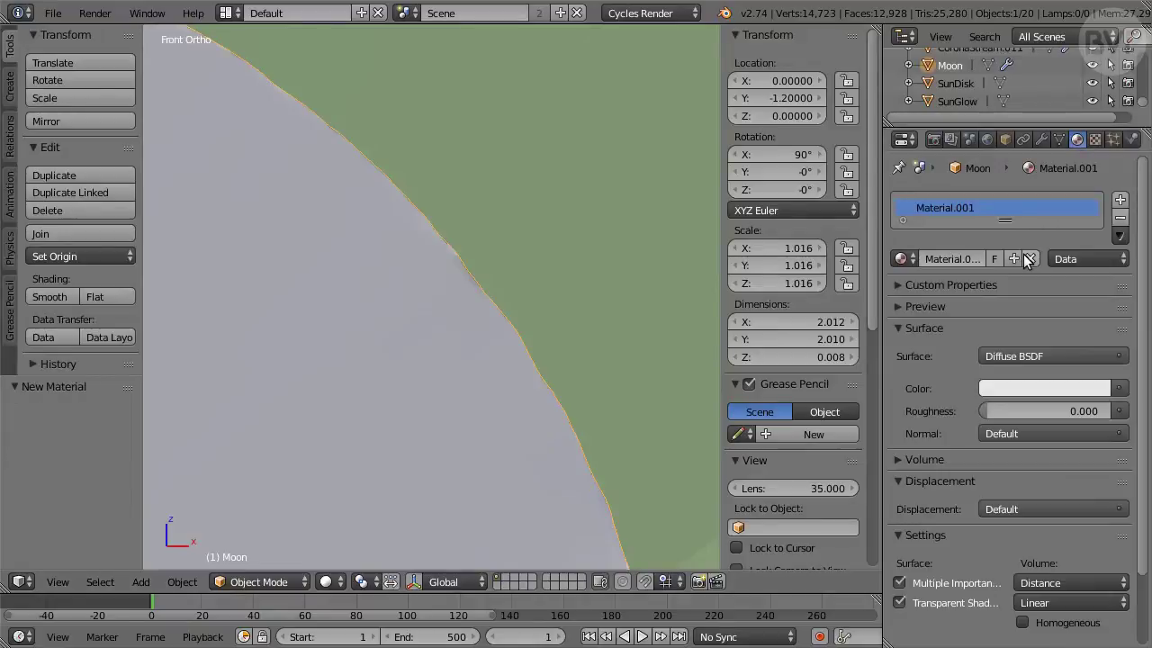
double_click(990, 260)
key("BackSpace")
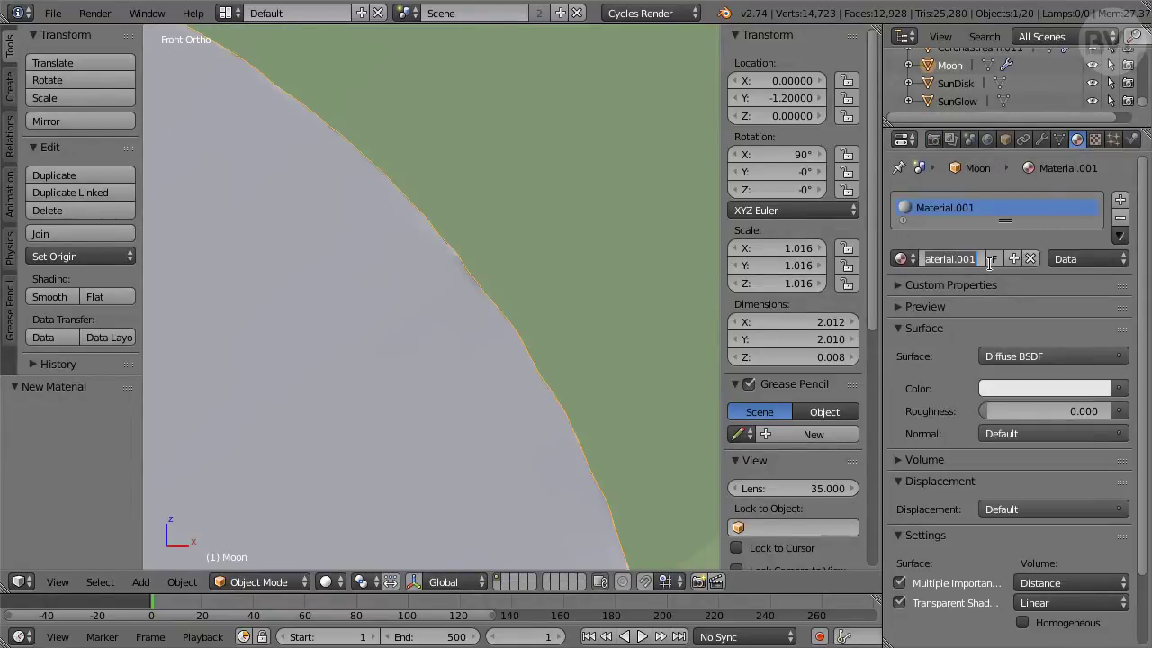
type("Moon")
key("Return")
- Set the surface shader to Emission with strength 0.12
left_click(1014, 356)
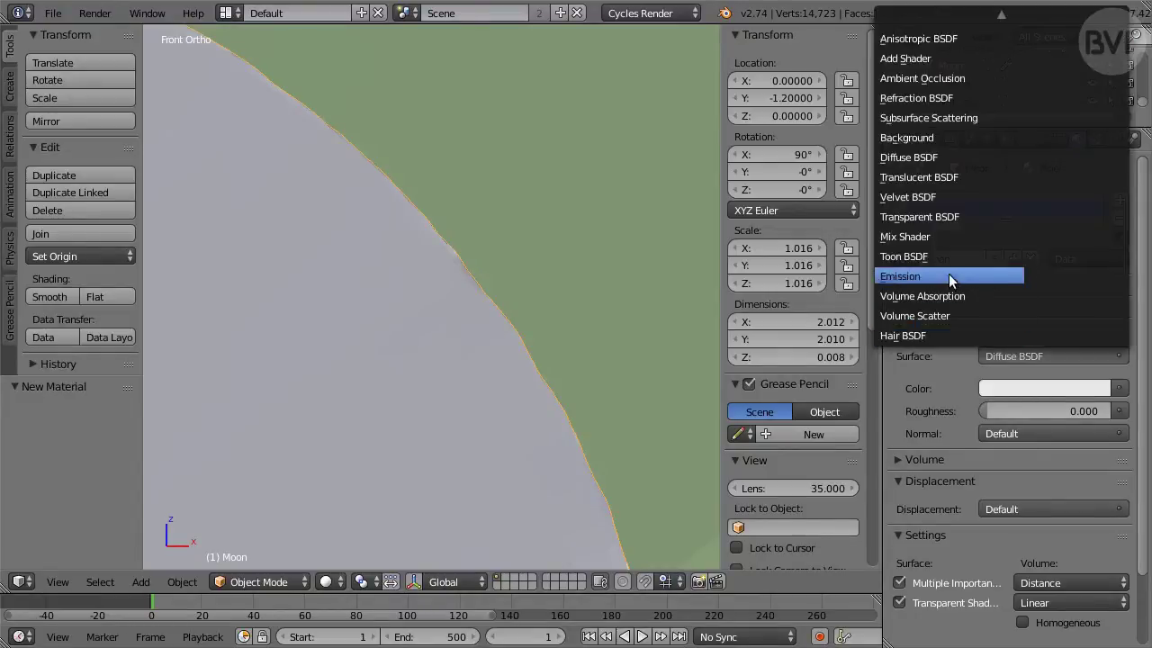
left_click(987, 277)
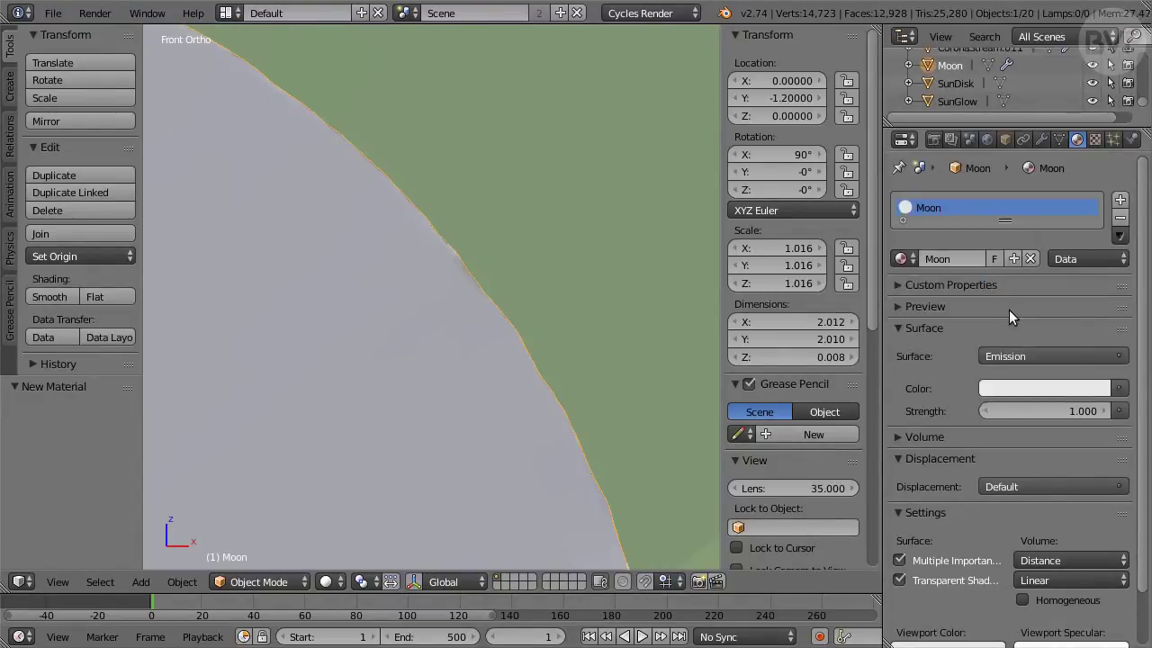
left_click(1027, 411)
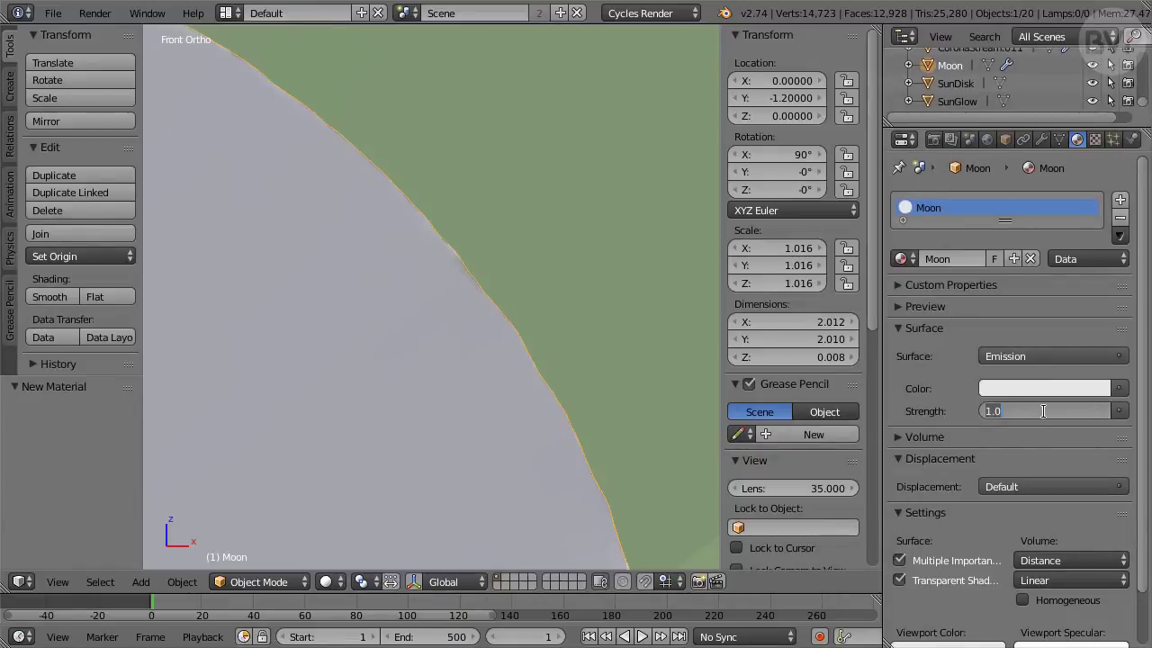
type("0.12")
key("Return")
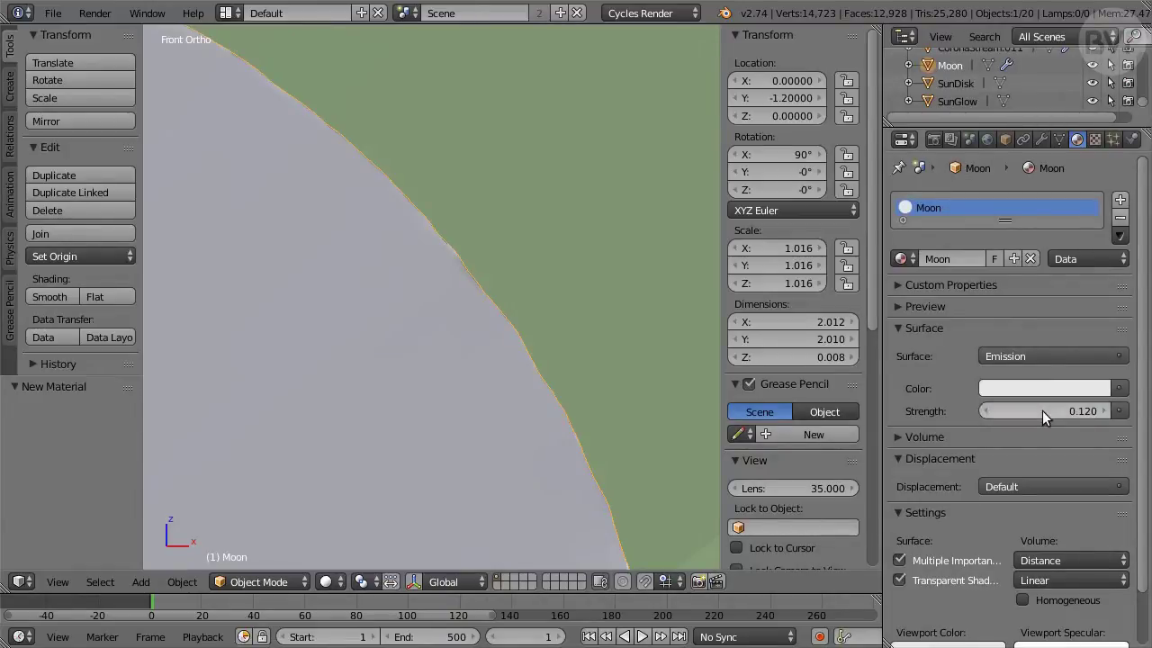
- In the shader node editor, add an Image Texture node left of the Emission node
key("shift+F3")
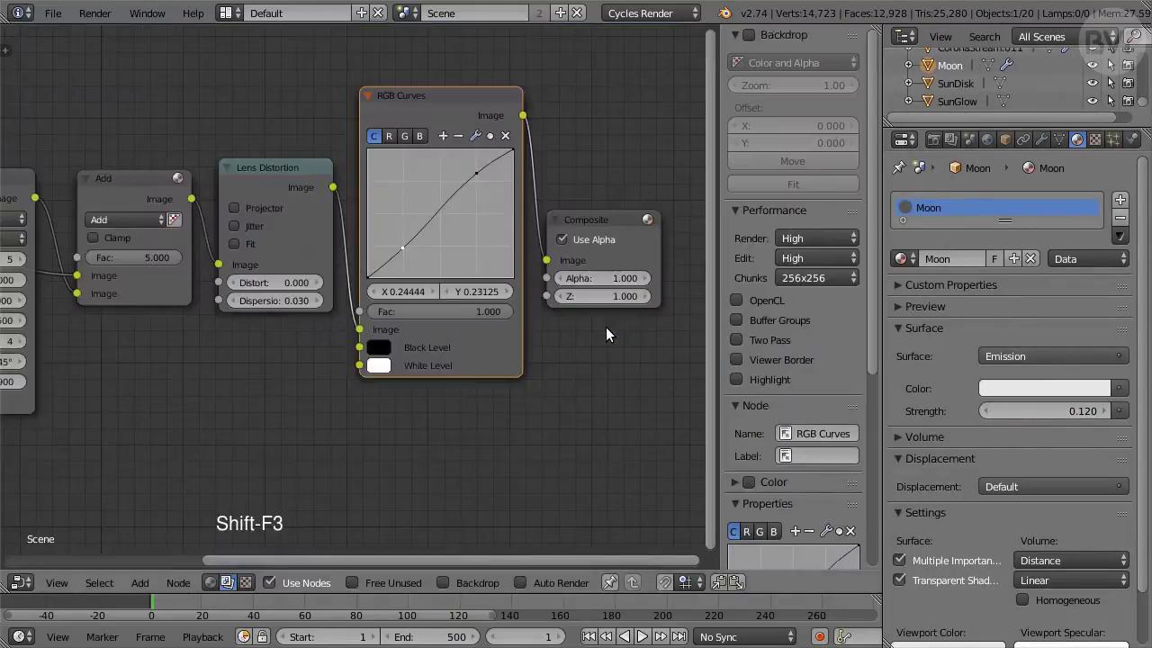
left_click(210, 583)
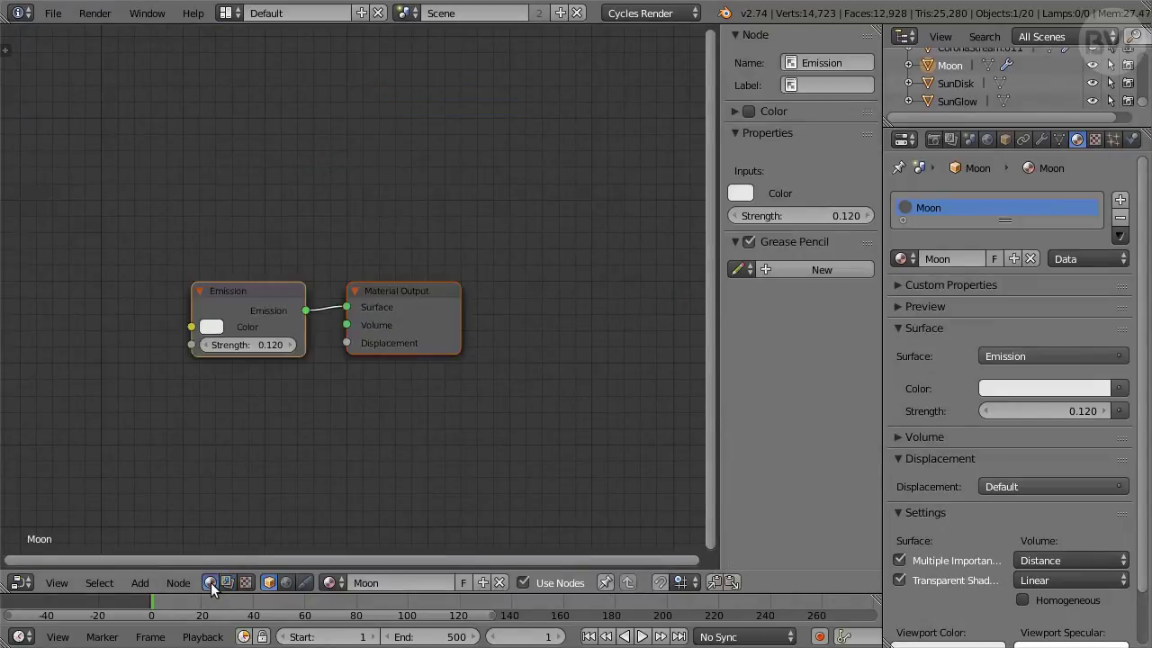
middle_click_drag(315, 513, 497, 450)
left_click(139, 582)
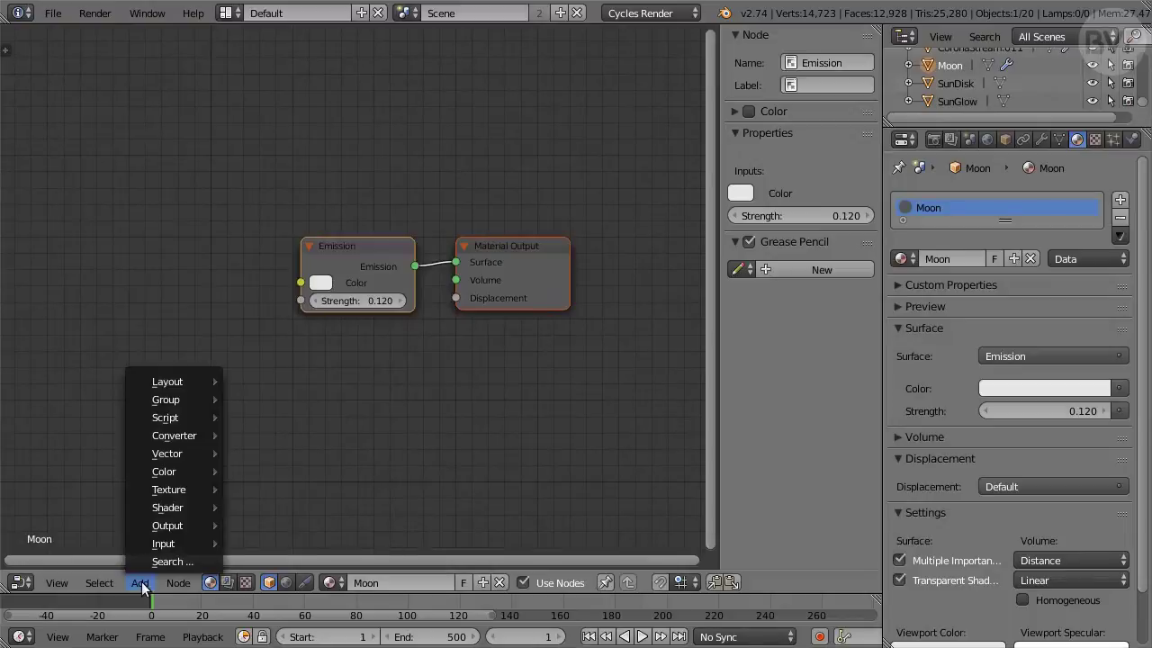
mouse_move(181, 494)
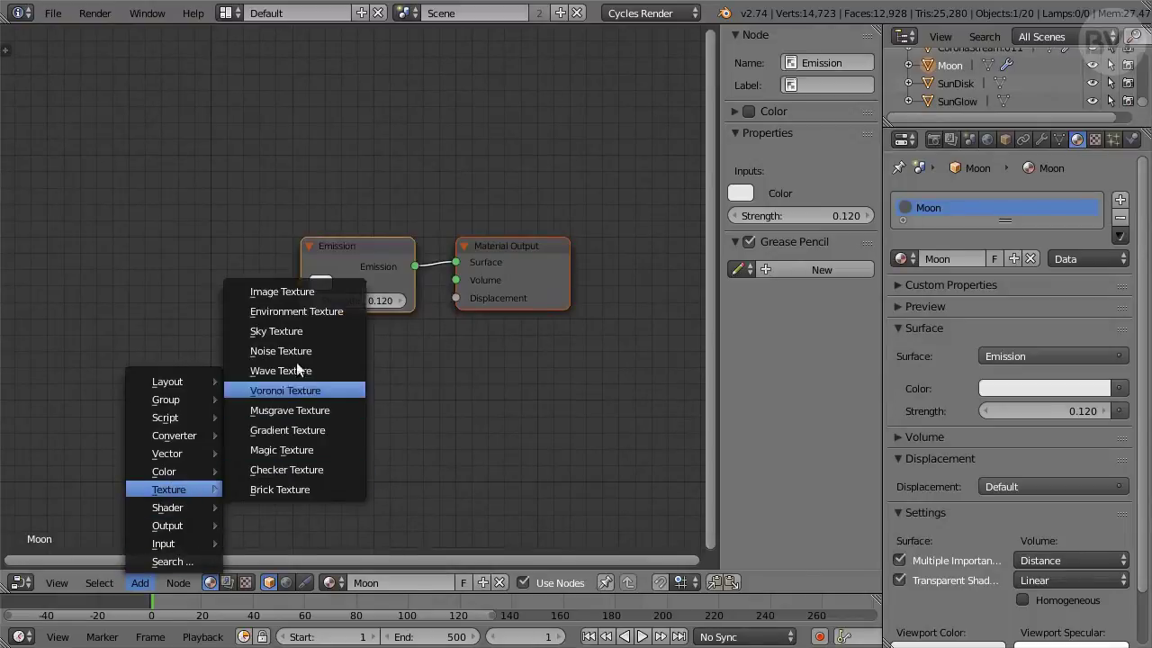
left_click(339, 296)
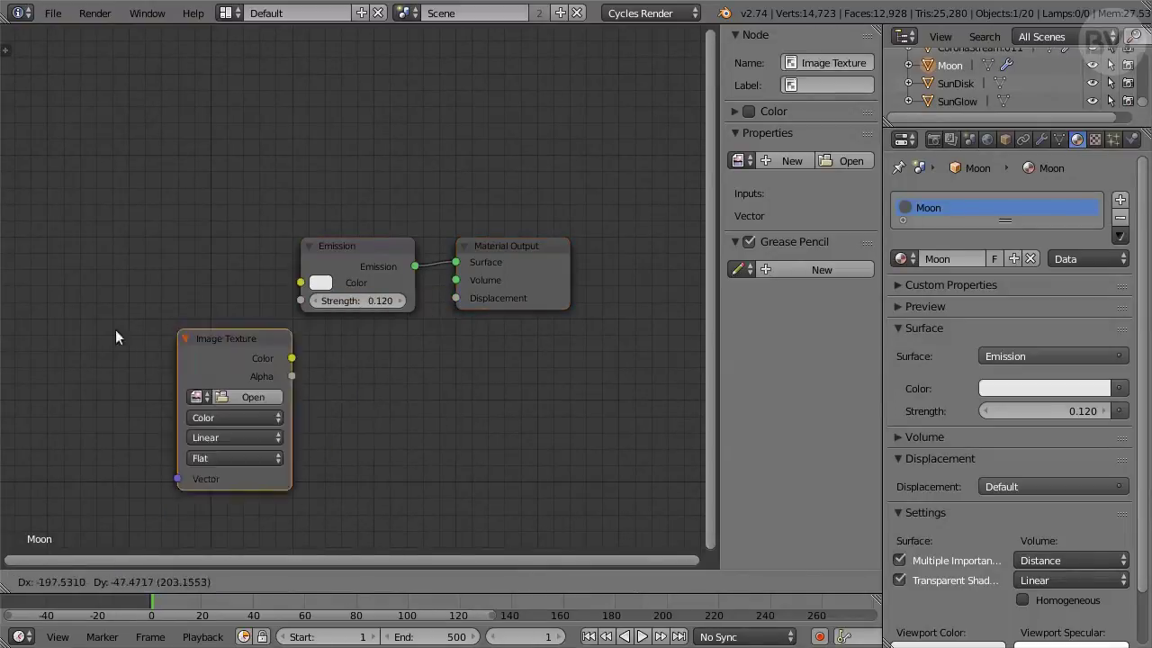
left_click(141, 215)
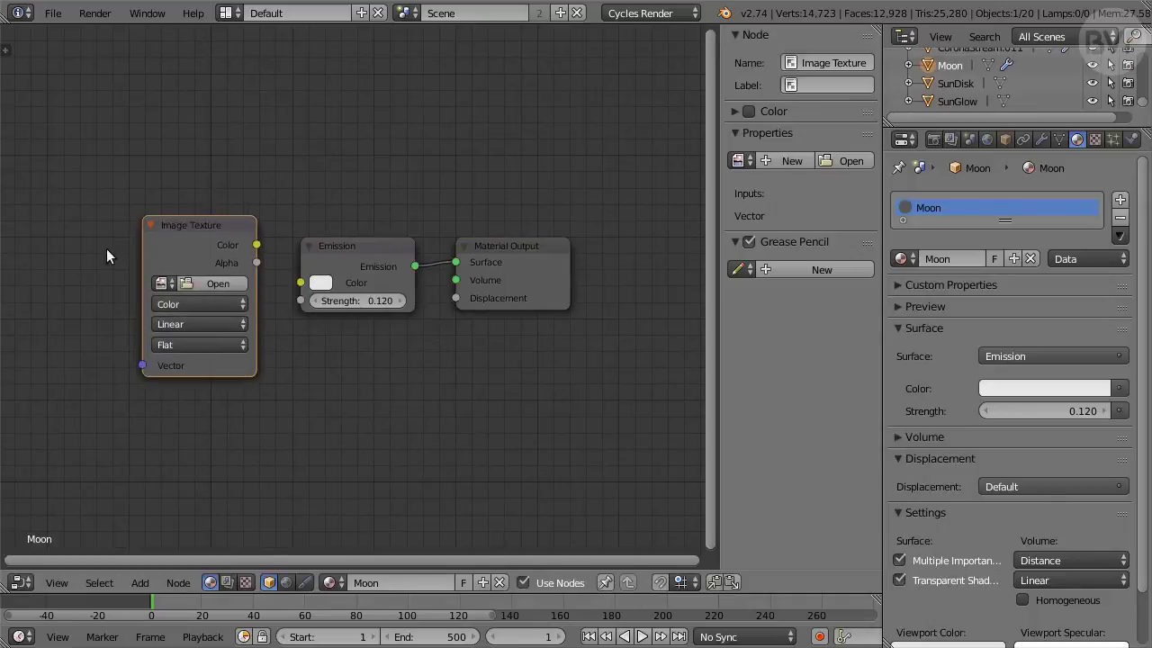
- Load MoonEarthshine.png into the texture and link its Color to the Emission Color
left_click(228, 283)
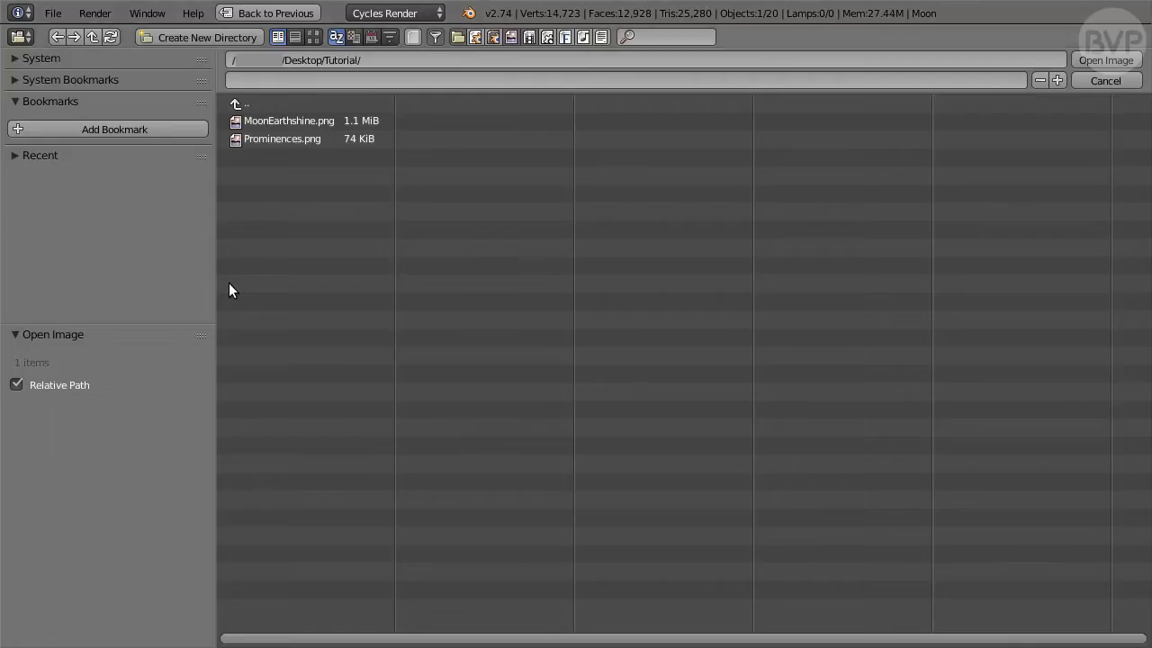
left_click(307, 122)
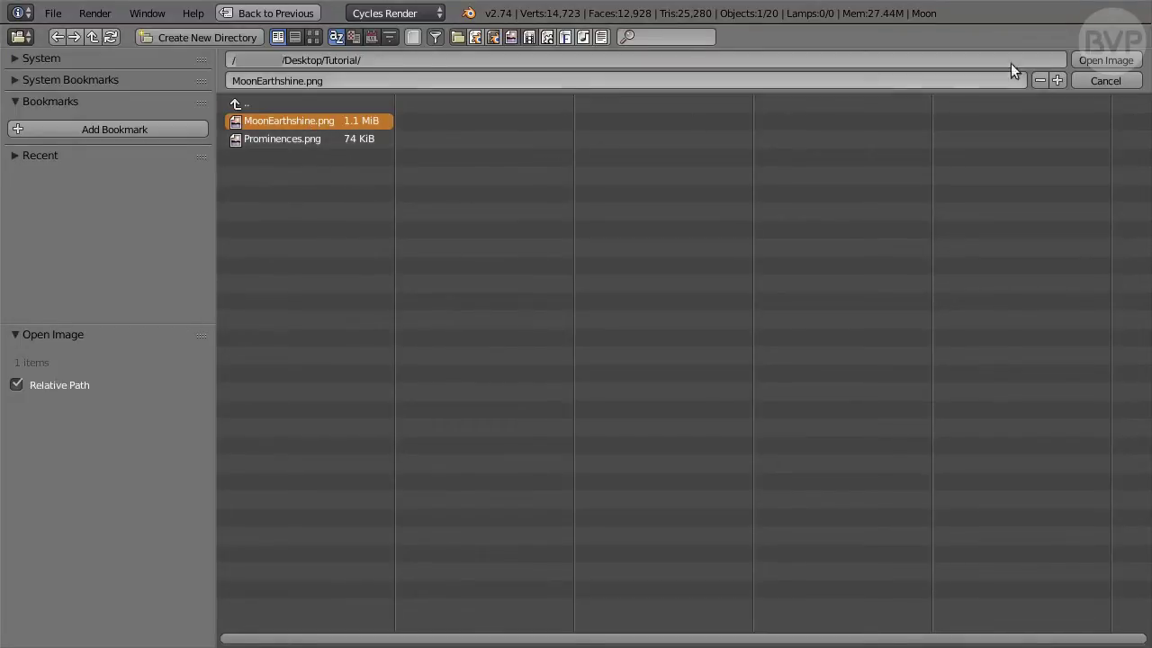
left_click(1105, 60)
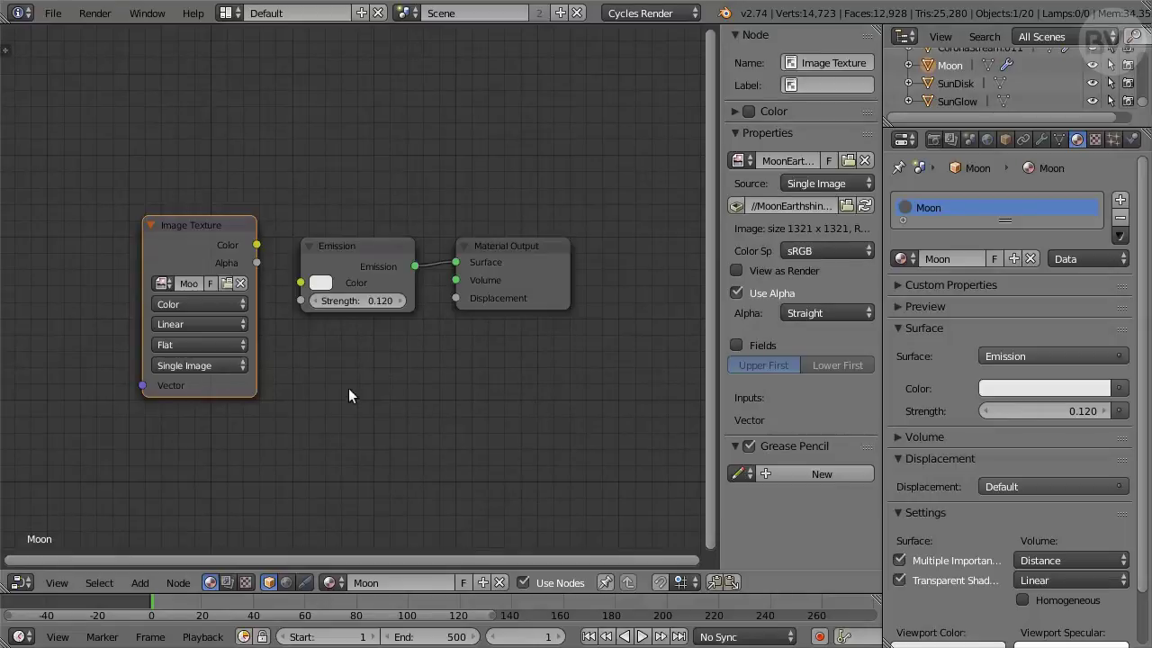
left_click_drag(257, 245, 289, 285)
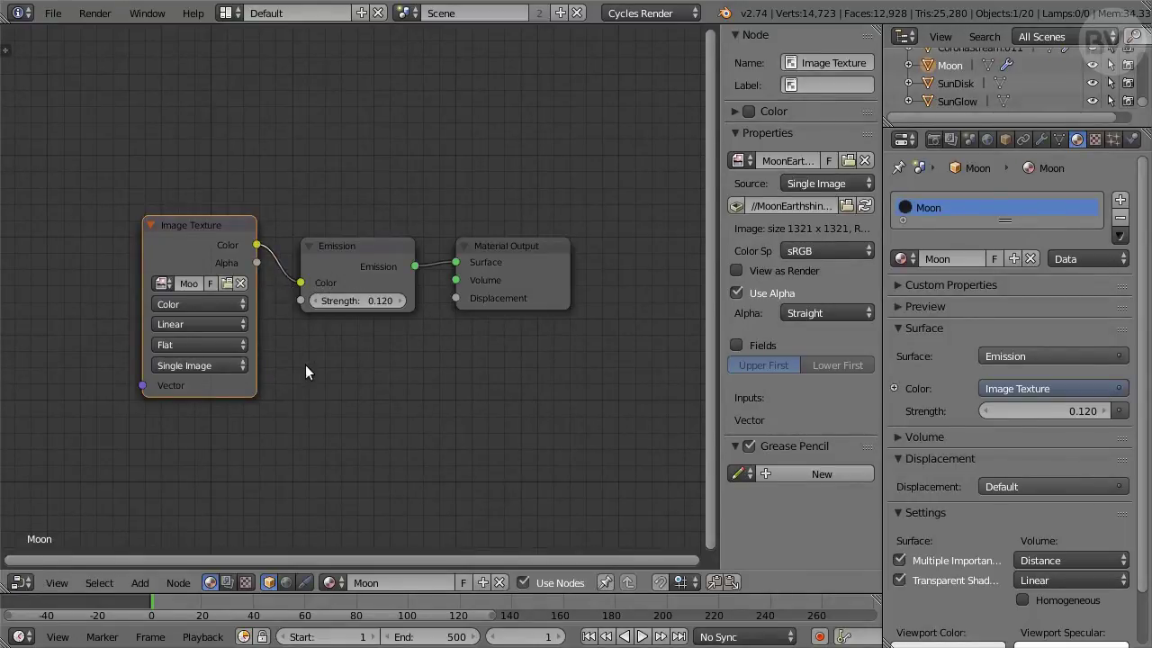
middle_click_drag(305, 365, 465, 372)
- Add a Mapping node to the left of the Image Texture node
left_click(140, 583)
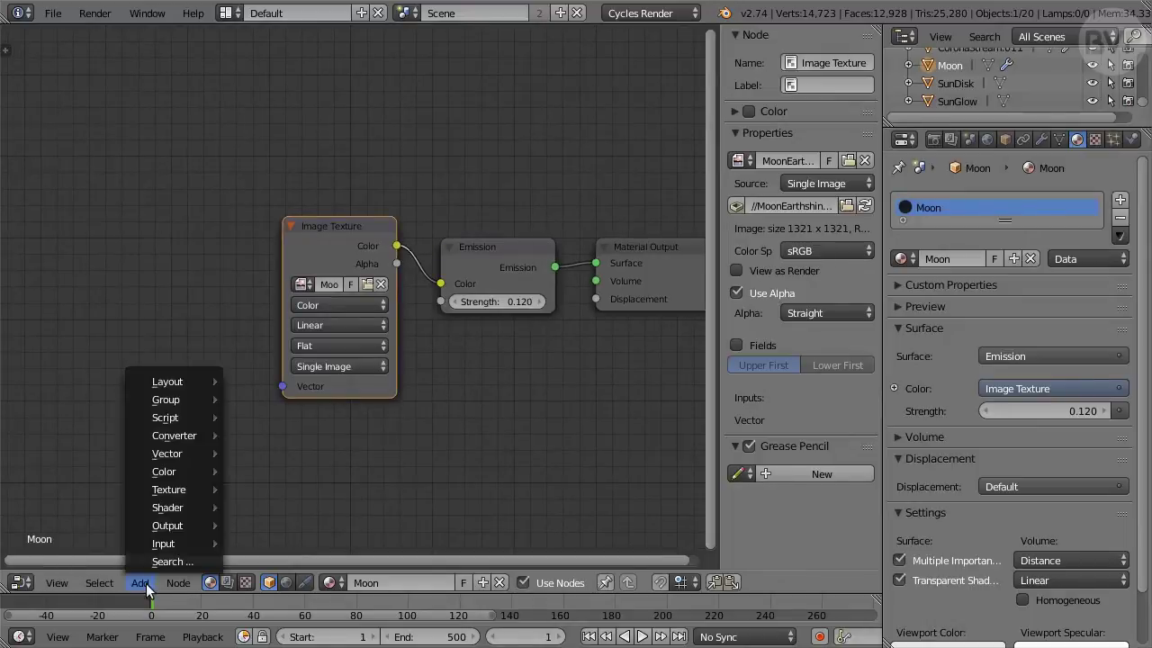
mouse_move(179, 451)
left_click(313, 453)
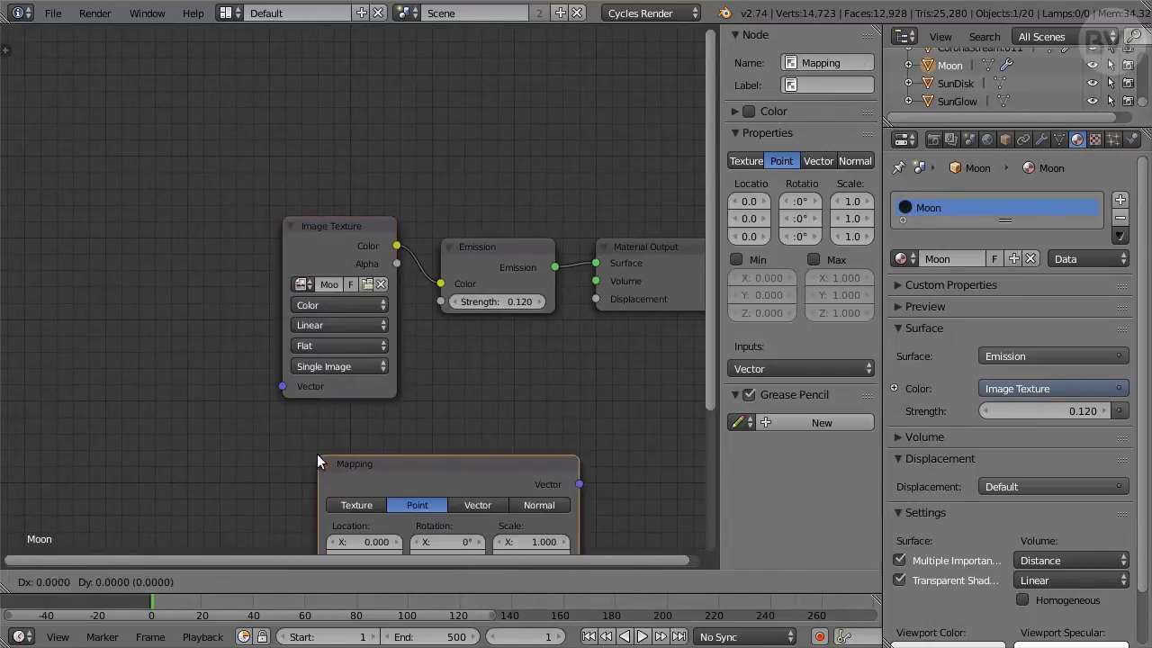
left_click(10, 212)
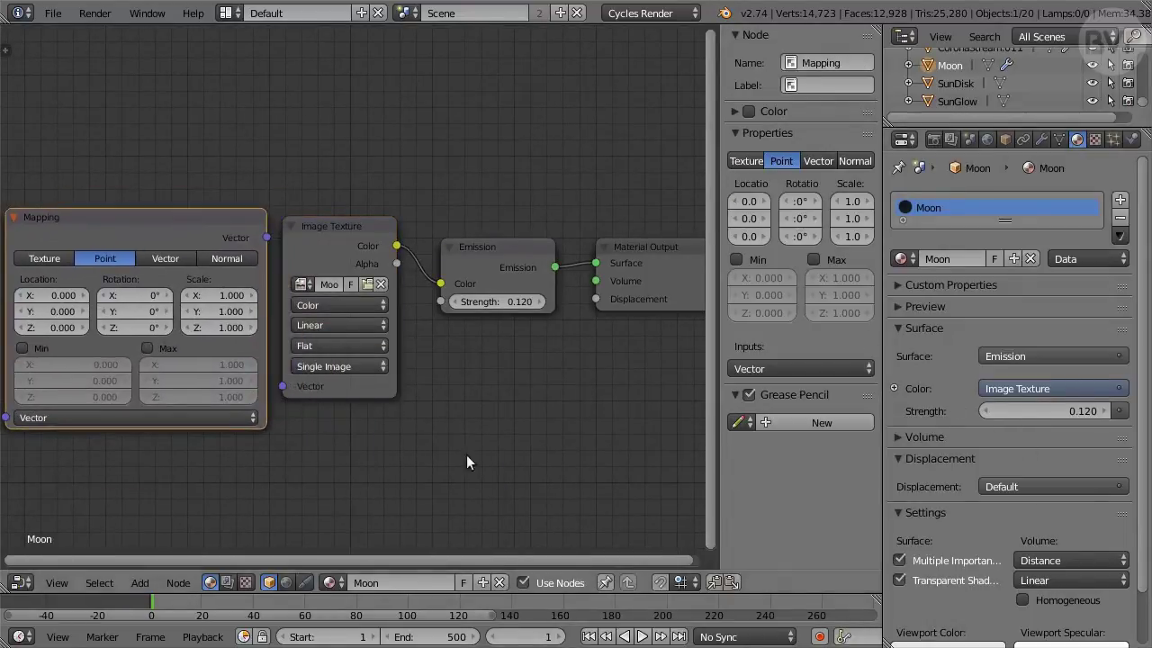
middle_click_drag(385, 456, 468, 453)
left_click_drag(408, 240, 410, 229)
- Set the Mapping location X/Y to 0.5 and scale X/Y to 0.5
left_click(143, 292)
type("0.5")
key("Tab")
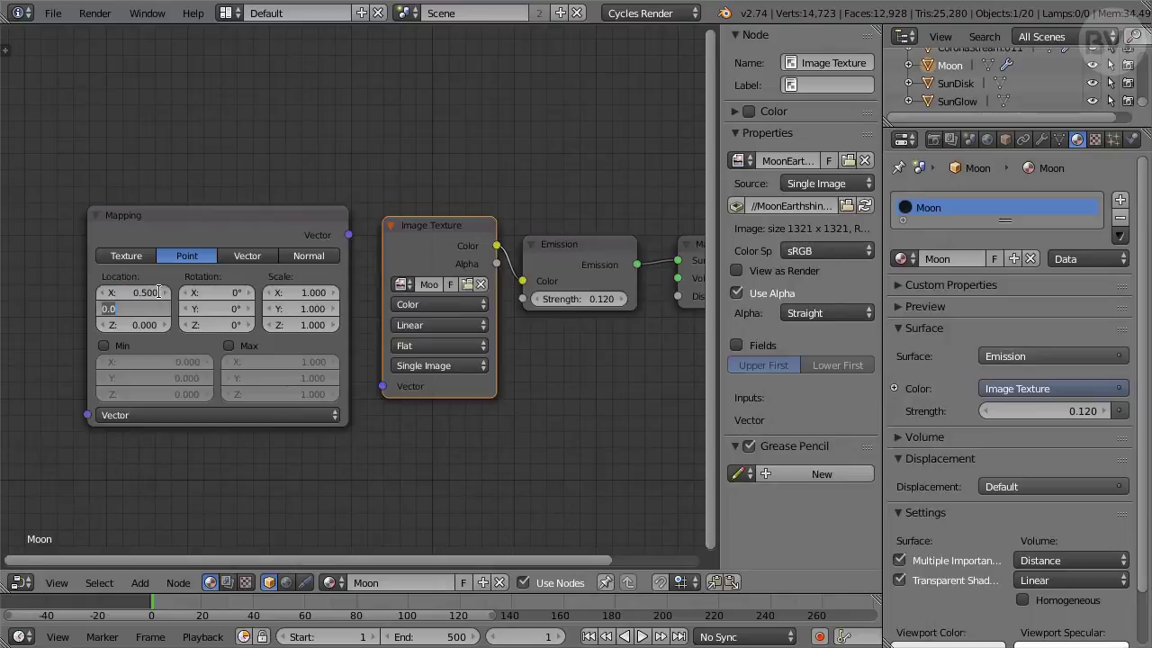
type("0.5")
key("Return")
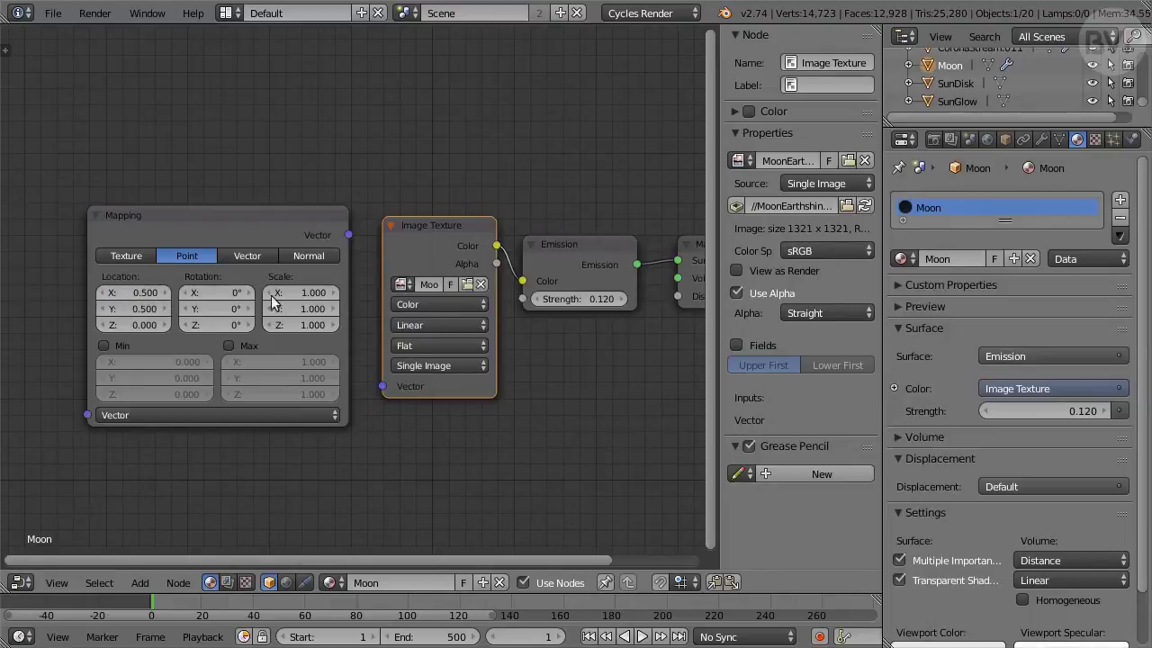
left_click(322, 292)
type("0.5")
key("Tab")
type("0.5")
key("Return")
- Add a Texture Coordinate node and link Object through Mapping into the Image Texture Vector
middle_click_drag(222, 461, 389, 452)
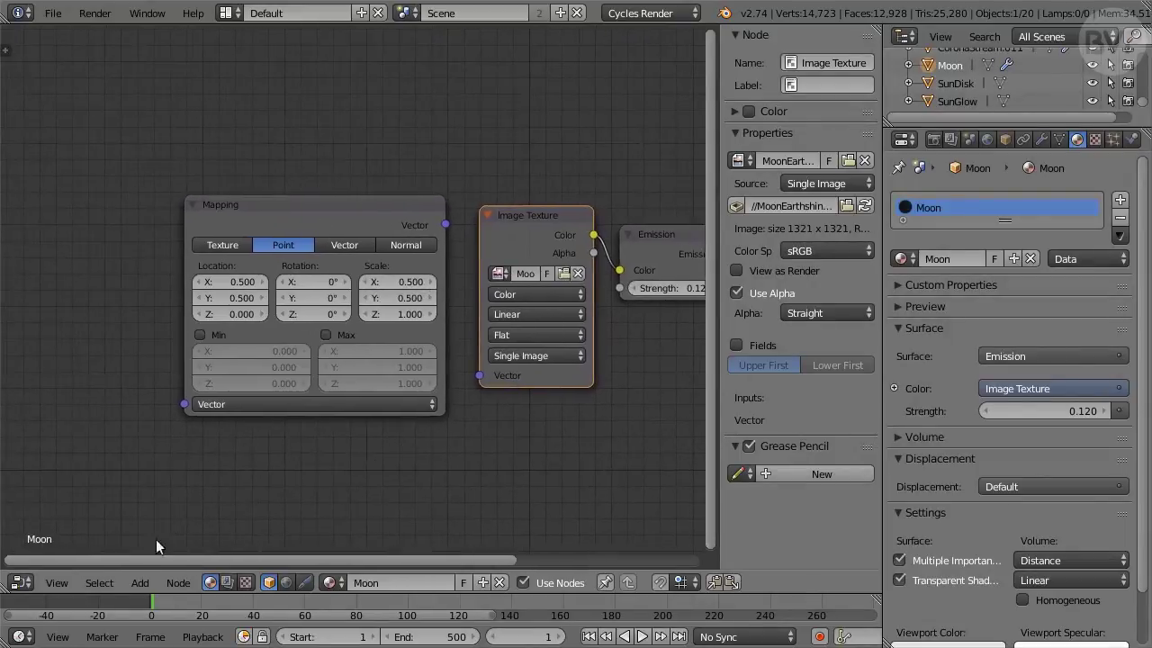
left_click(140, 582)
mouse_move(155, 544)
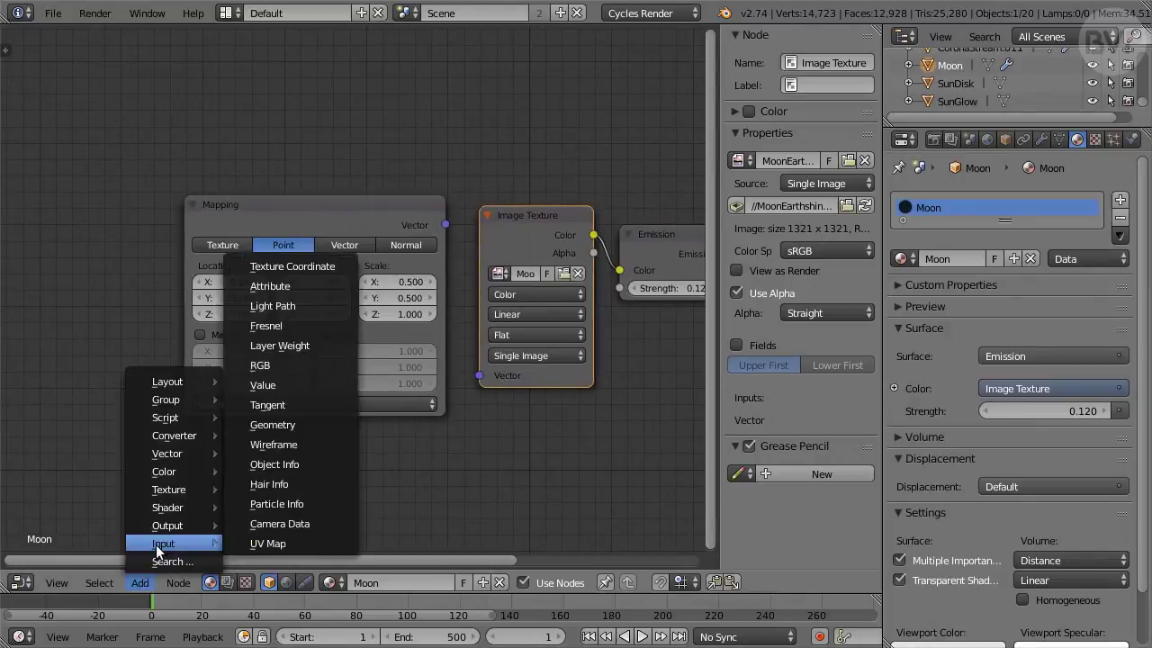
left_click(337, 265)
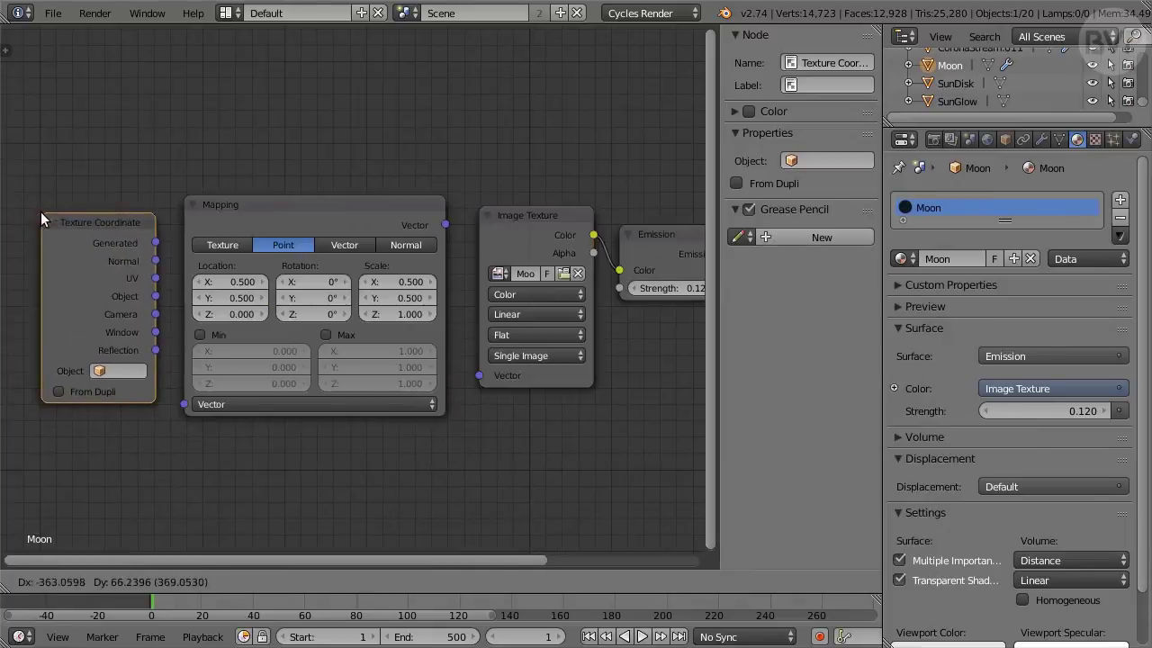
left_click(41, 219)
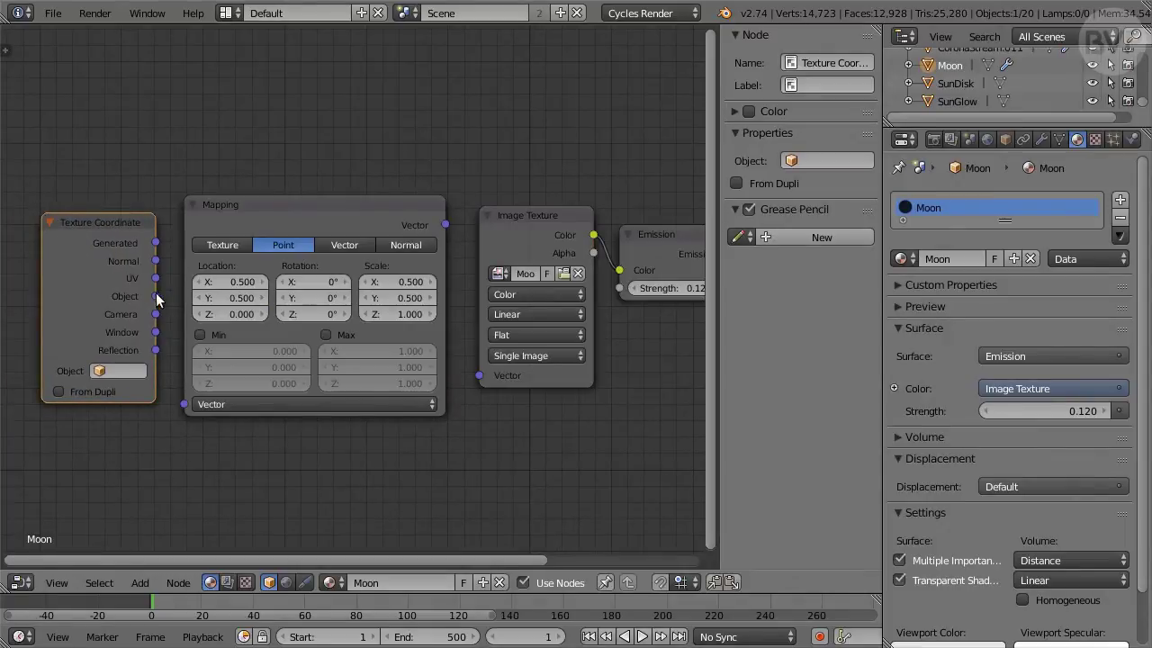
left_click_drag(156, 297, 183, 404)
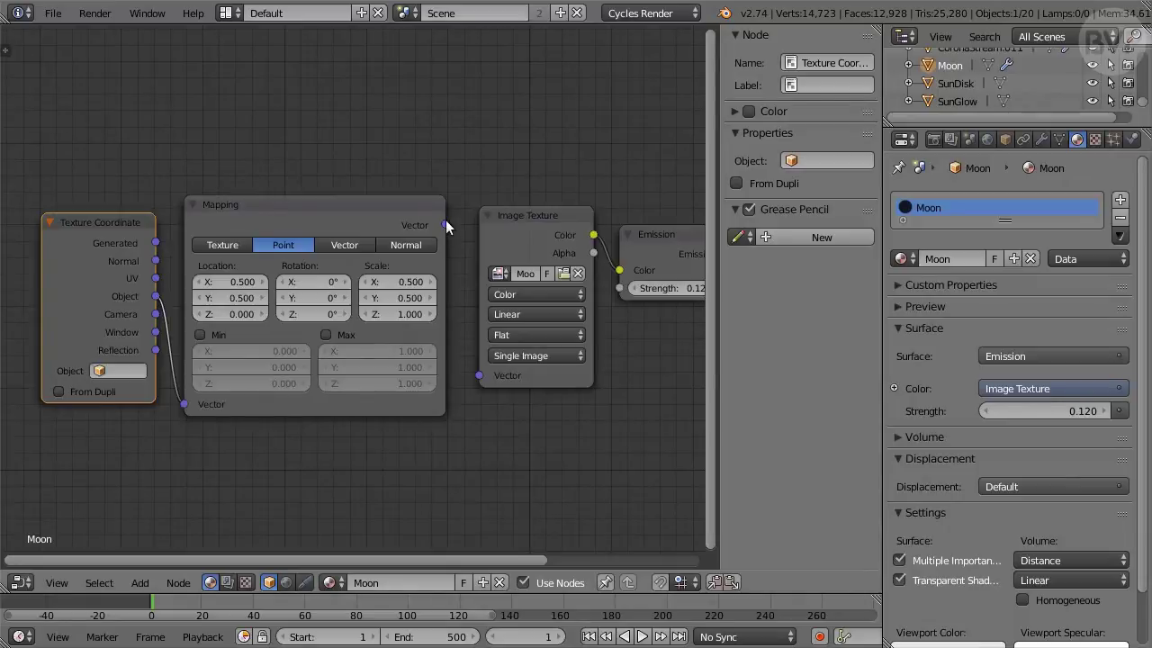
left_click_drag(445, 225, 484, 376)
middle_click_drag(489, 435, 460, 400)
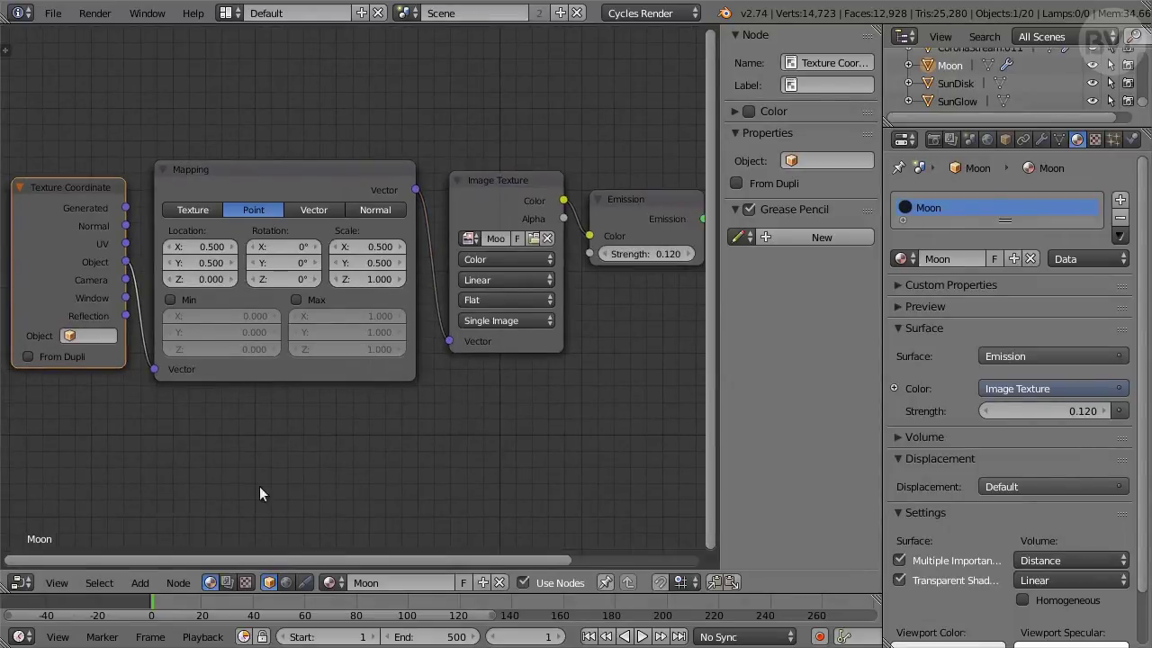
- Switch the area back to the 3D Viewport and browse the File menu's import options
left_click(15, 585)
left_click(96, 561)
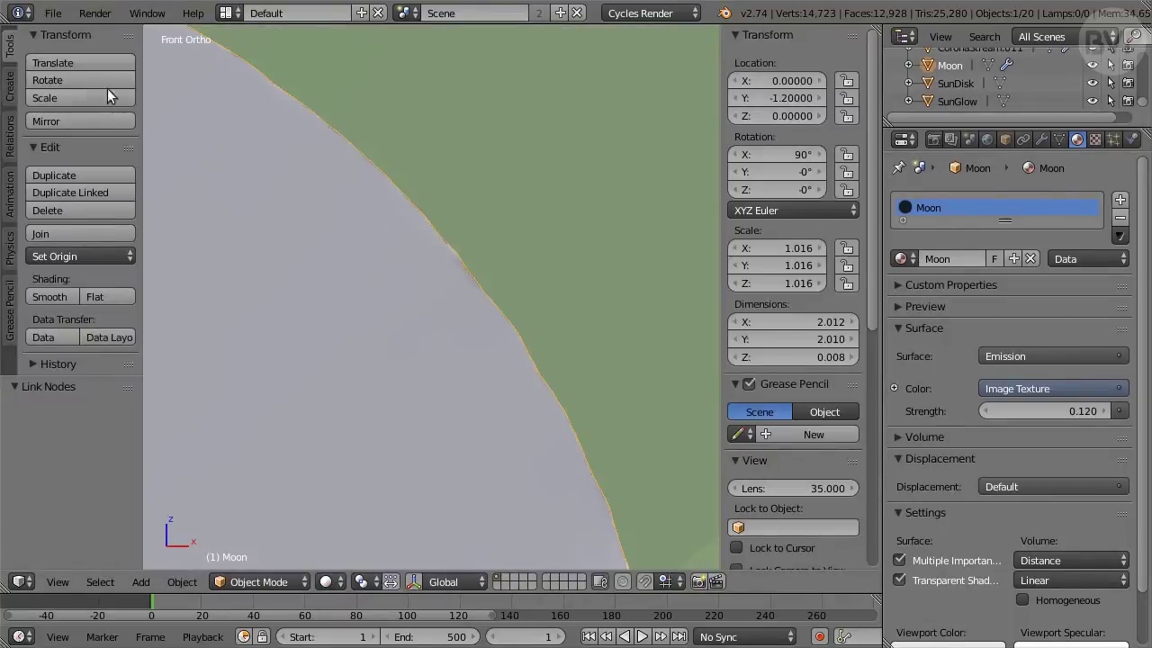
left_click(50, 15)
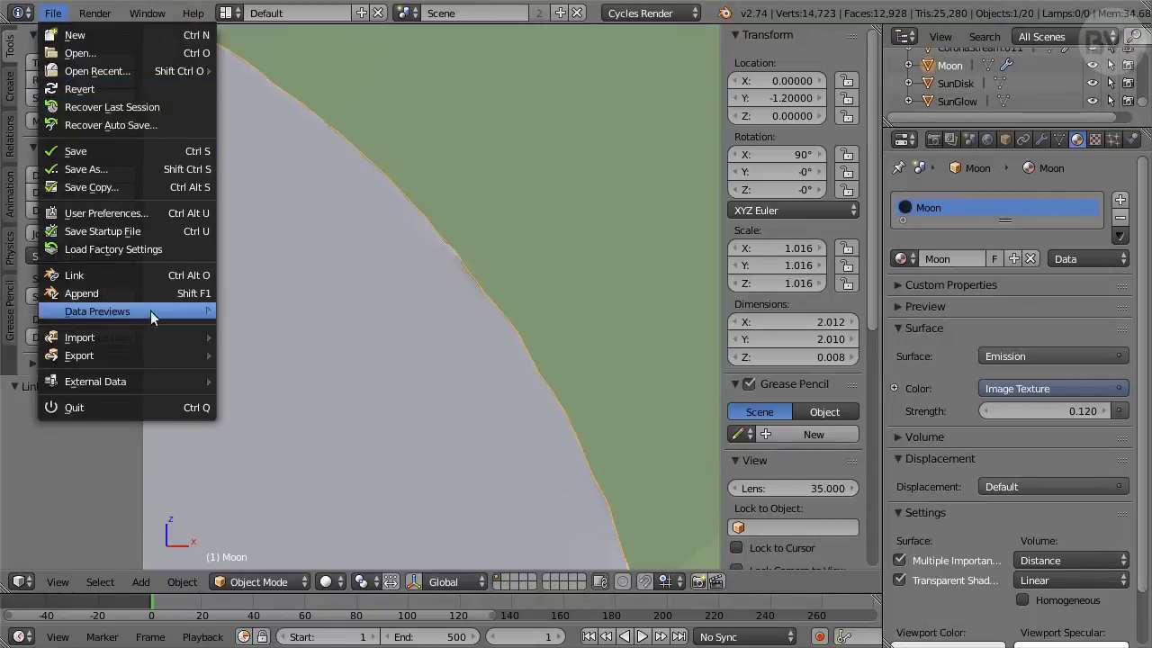
mouse_move(150, 340)
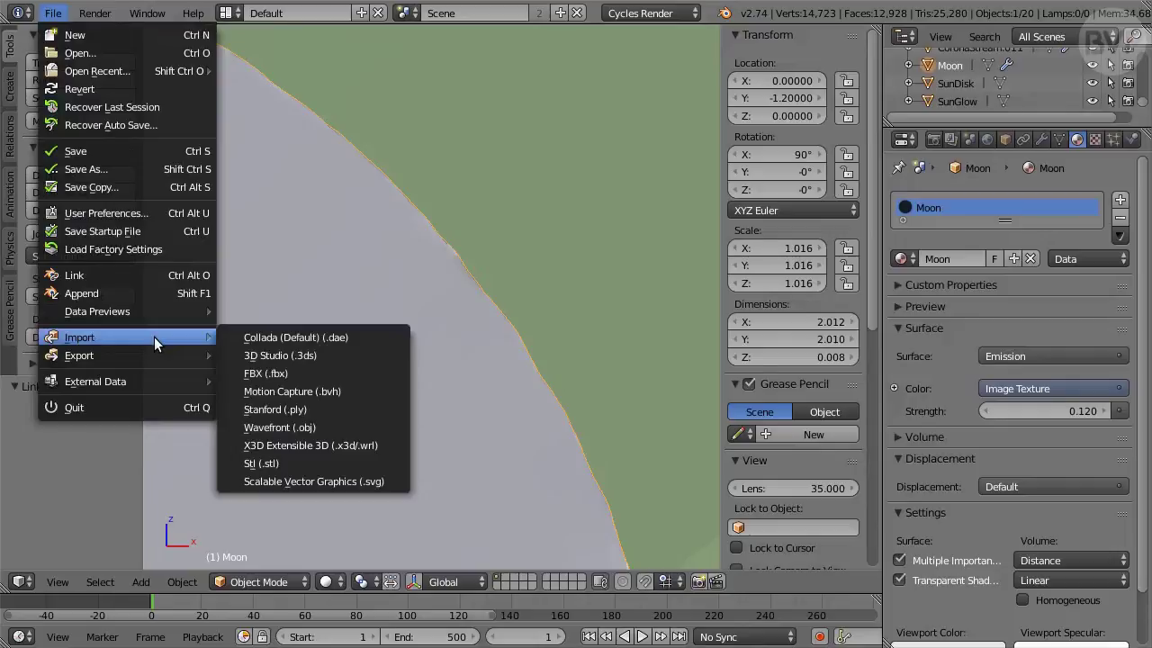
key("Escape")
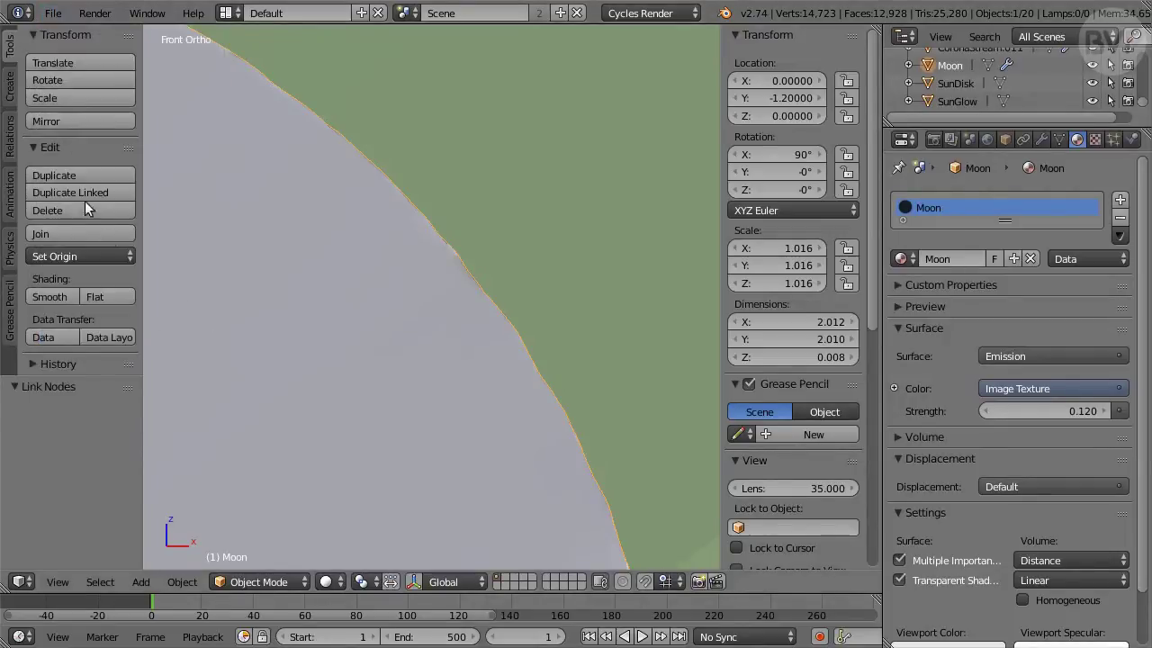
- In User Preferences, search add-ons for 'imag' and enable Import Images as Planes
left_click(53, 13)
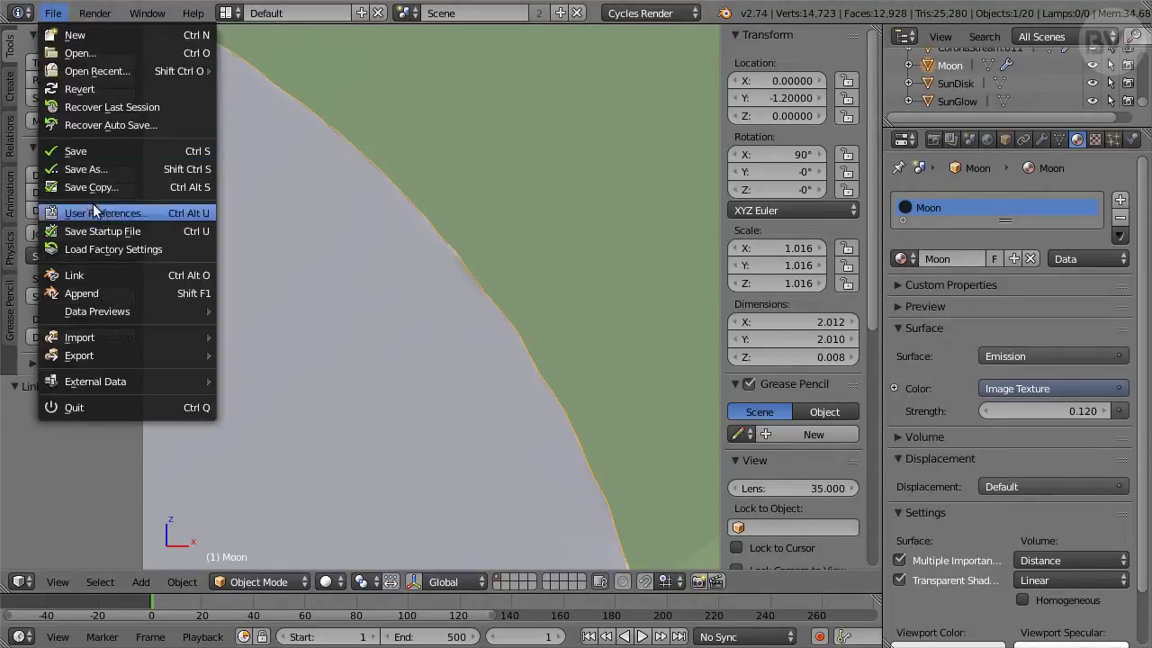
left_click(162, 212)
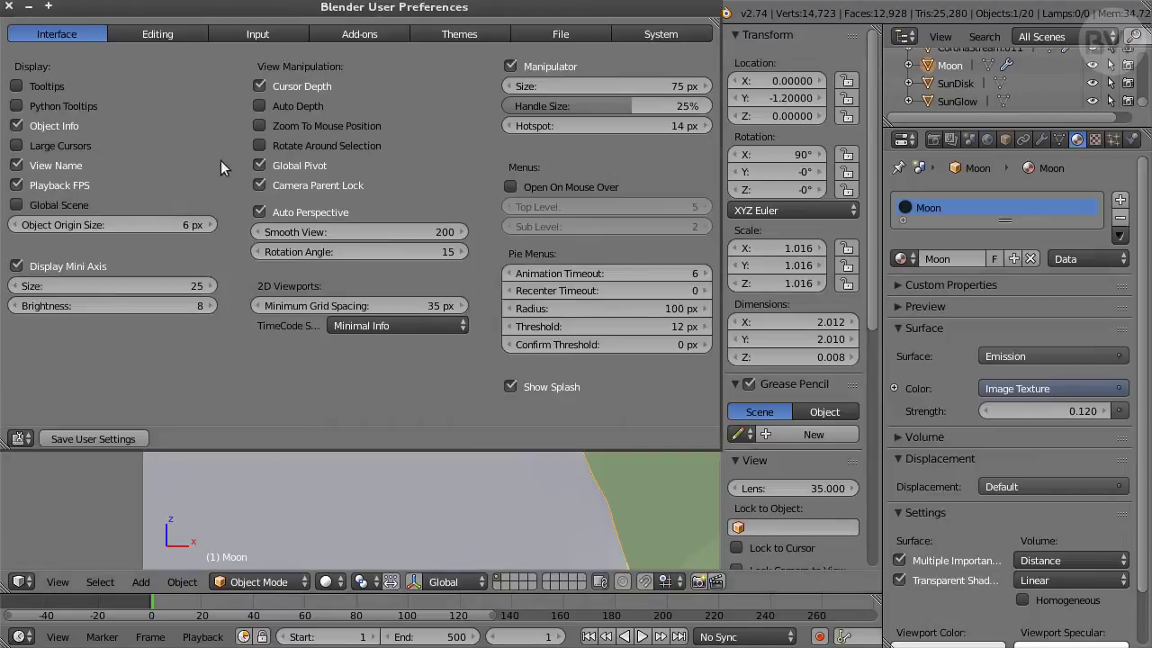
left_click(360, 34)
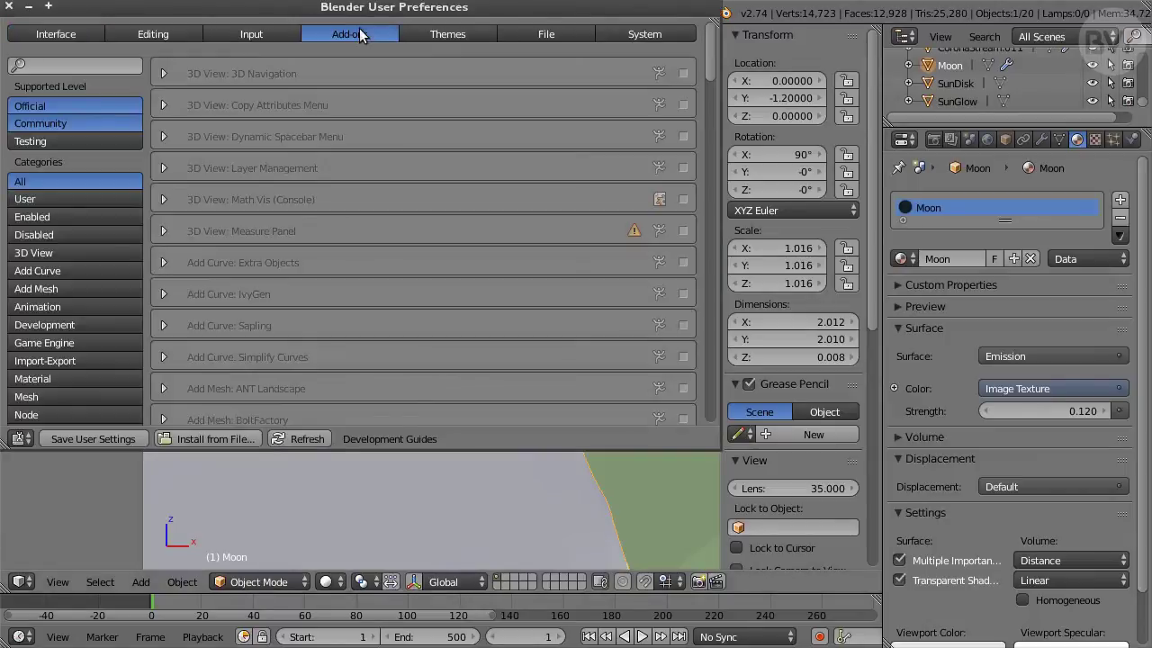
left_click(96, 66)
type("imag")
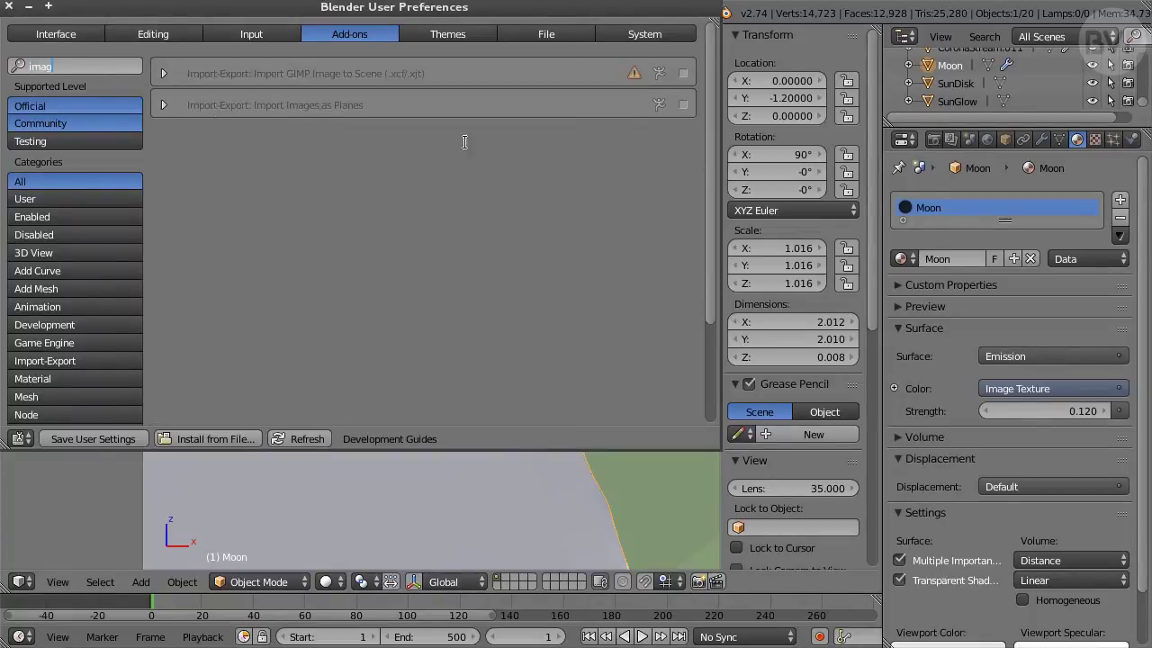
left_click(684, 109)
left_click(683, 104)
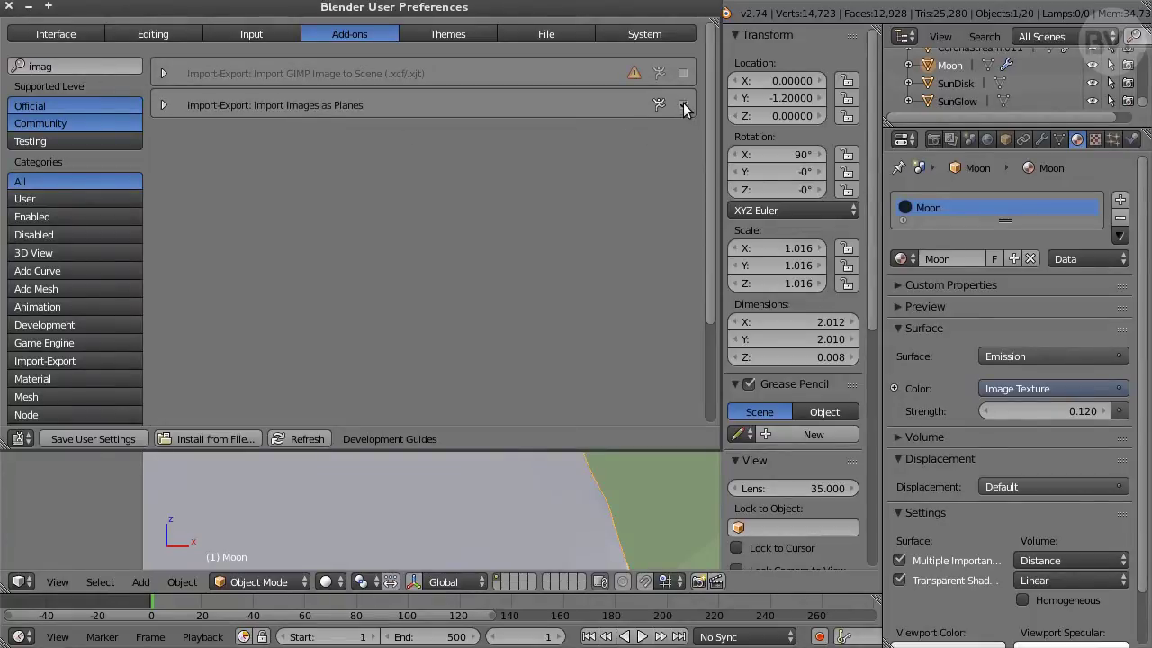
left_click(8, 6)
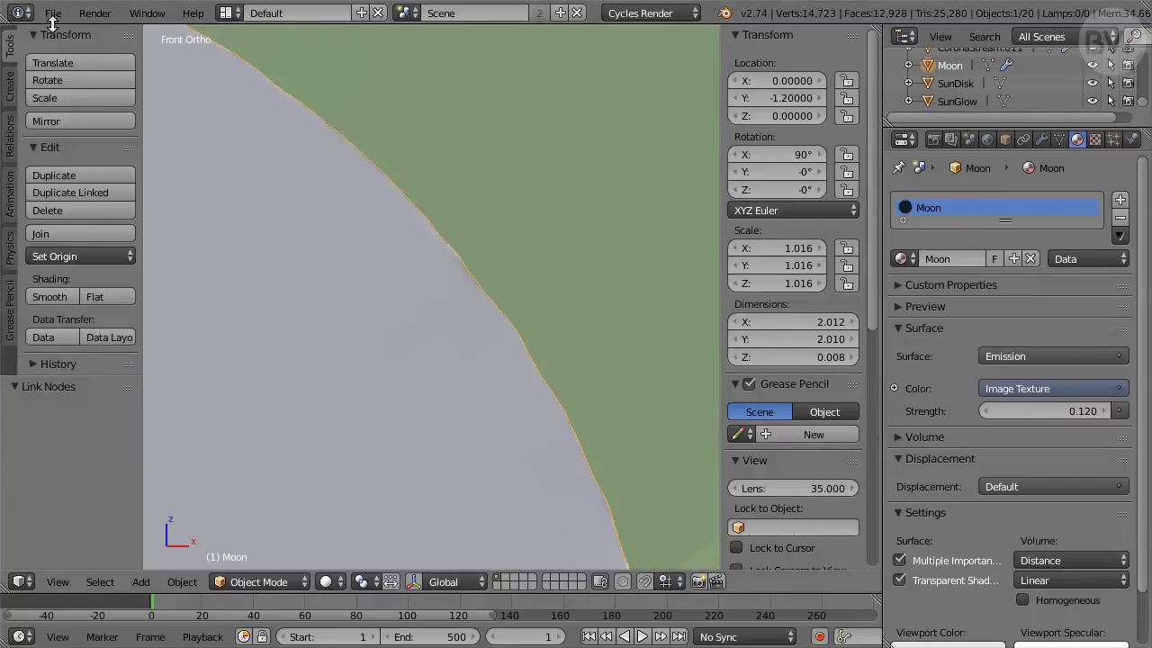
- Choose Prominences.png for Import Images as Planes with an Emission & Transparent material
left_click(51, 13)
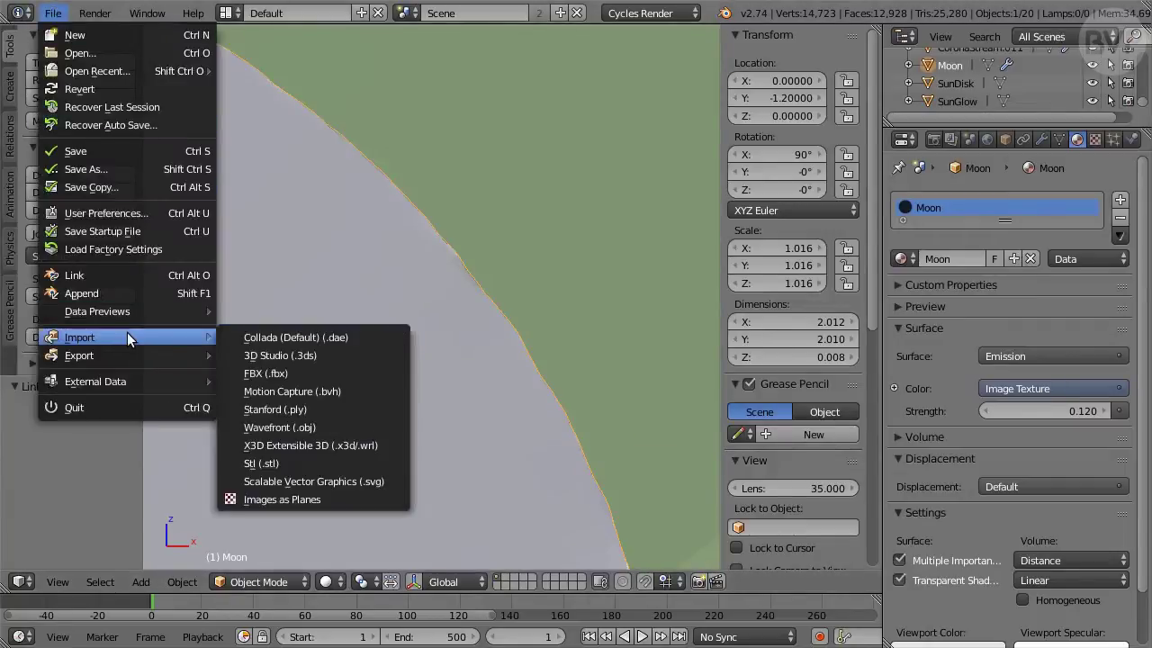
left_click(355, 501)
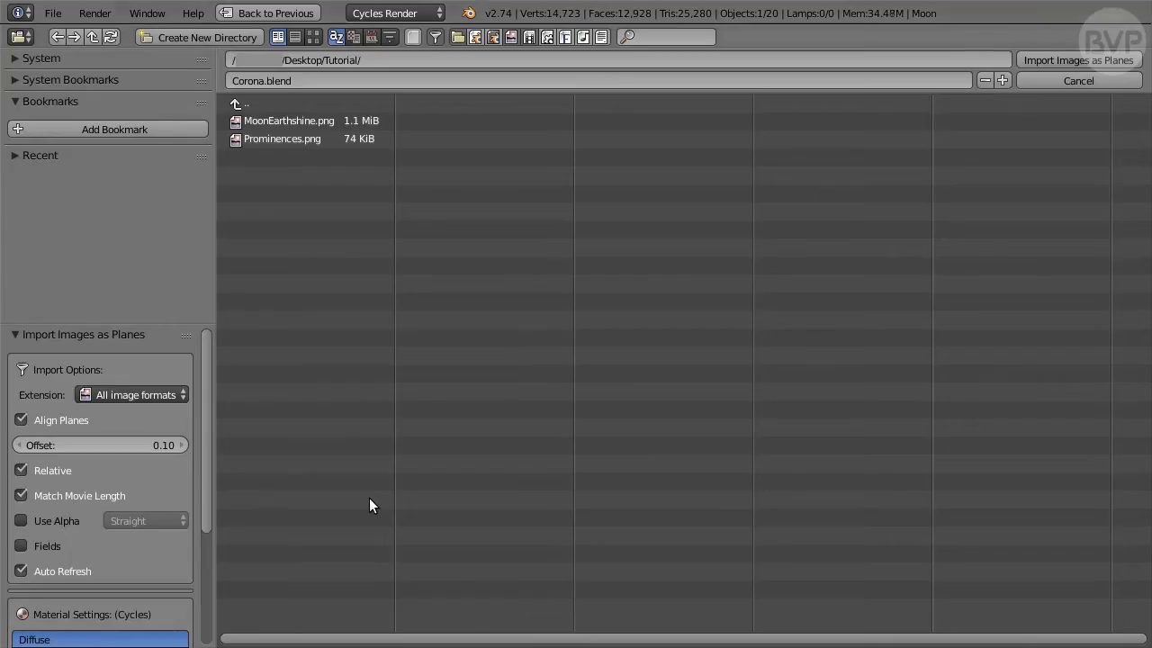
left_click(286, 141)
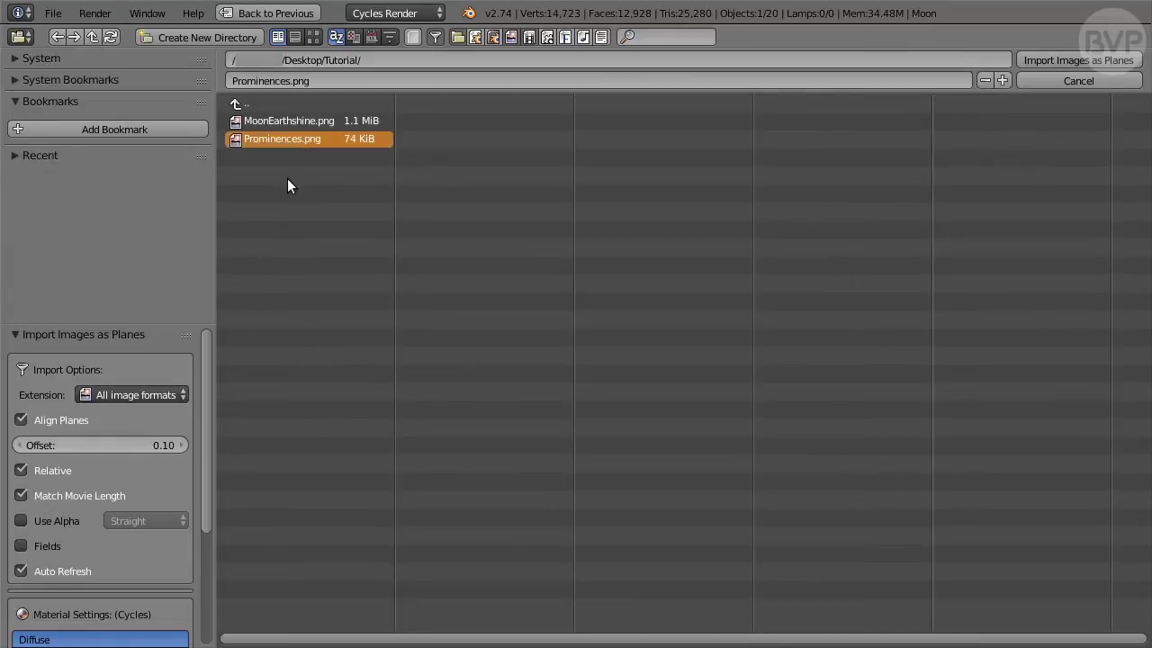
scroll(141, 422, "down", 5)
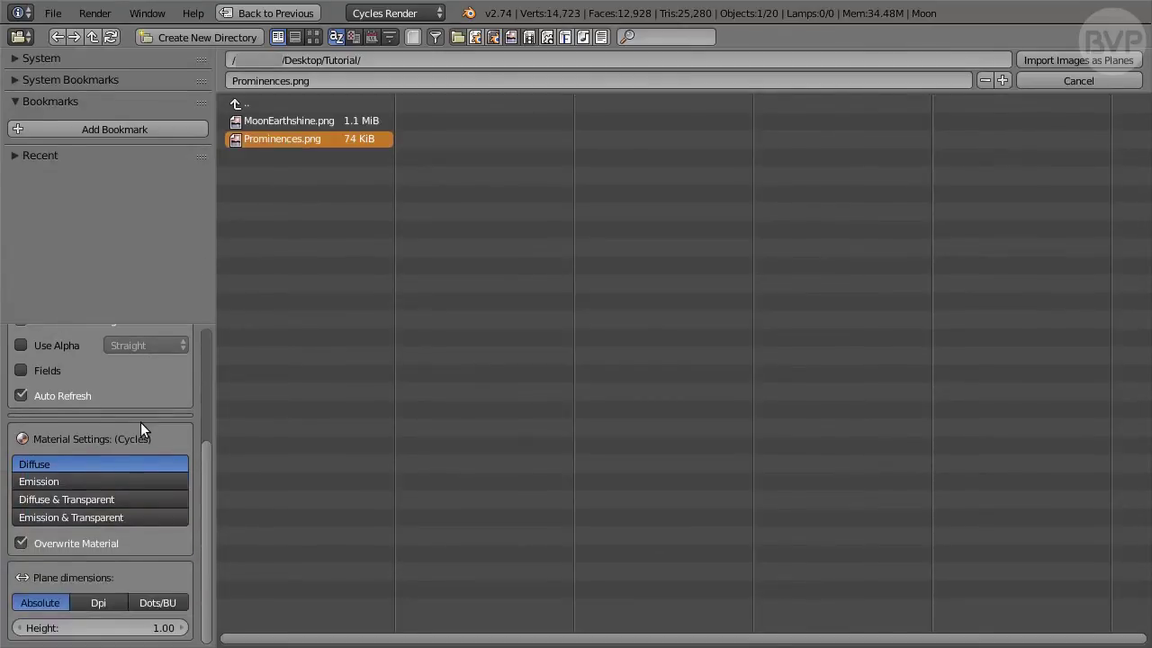
left_click(144, 518)
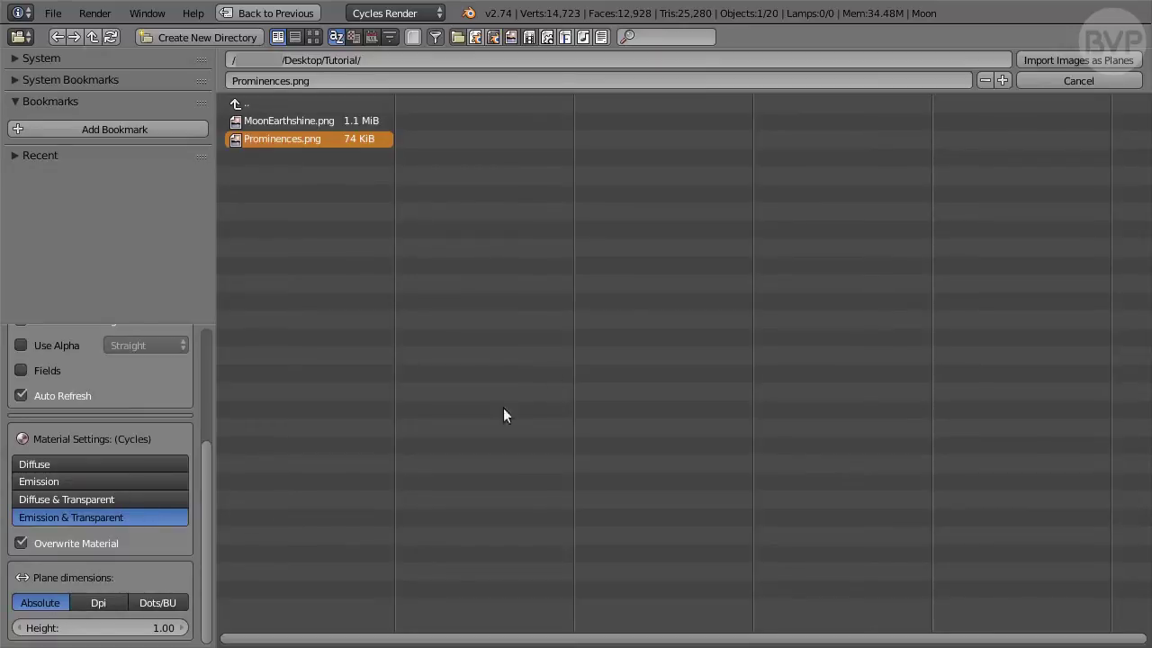
- Import the Prominences plane and rotate it 90° on the X axis
left_click(1097, 60)
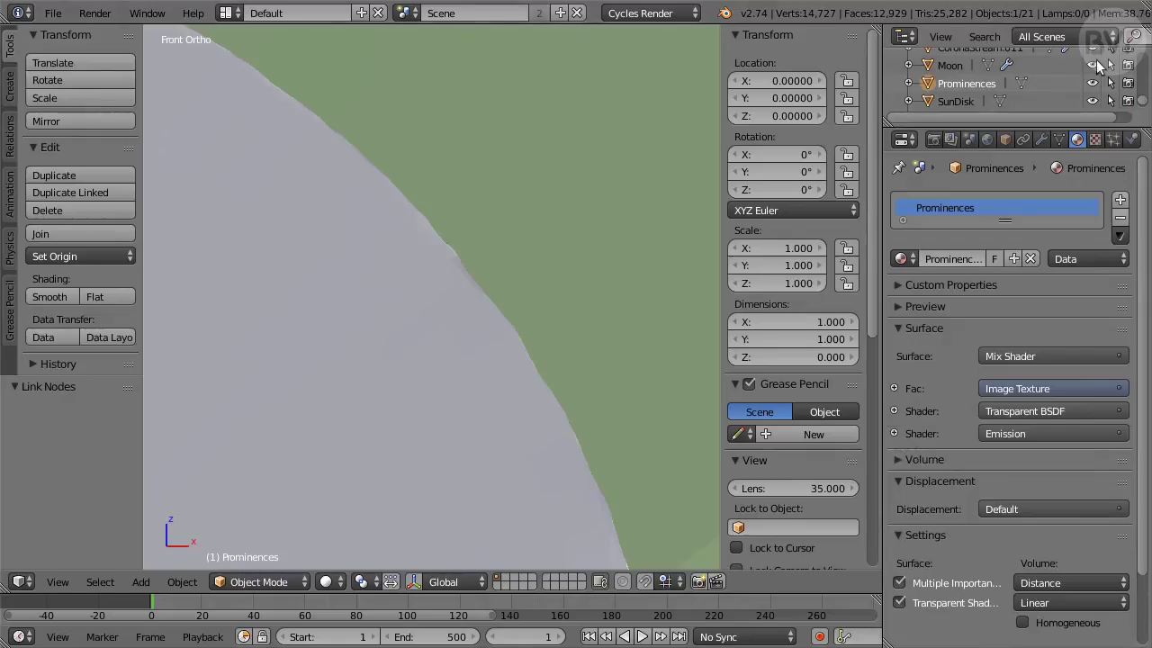
scroll(544, 169, "down", 10)
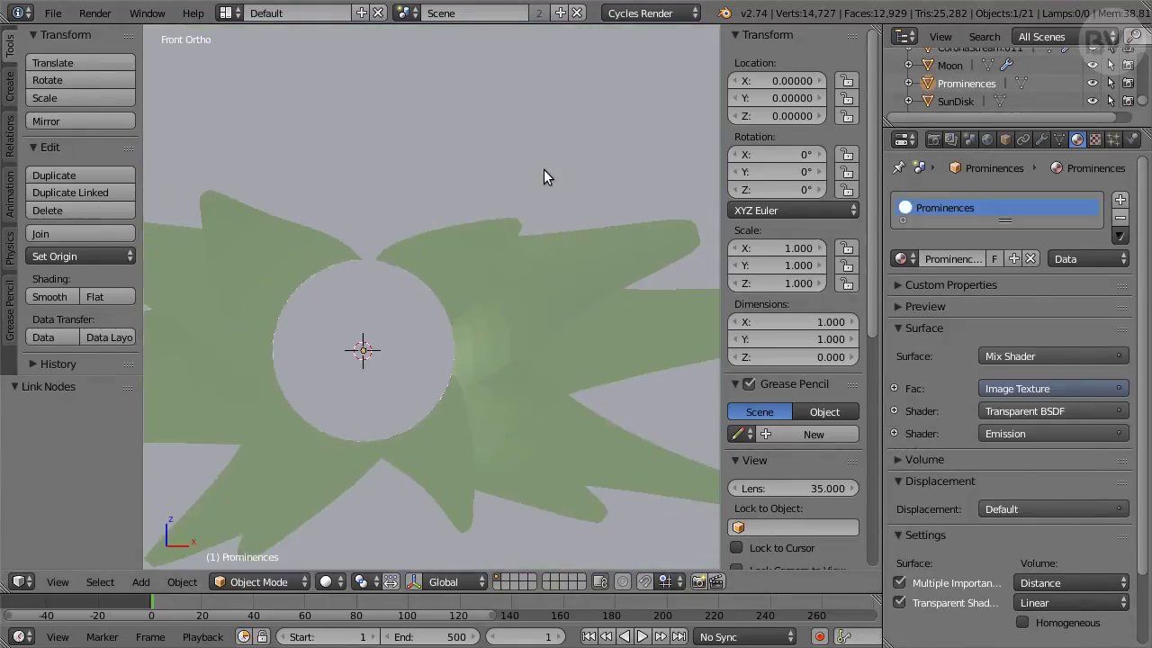
key("r")
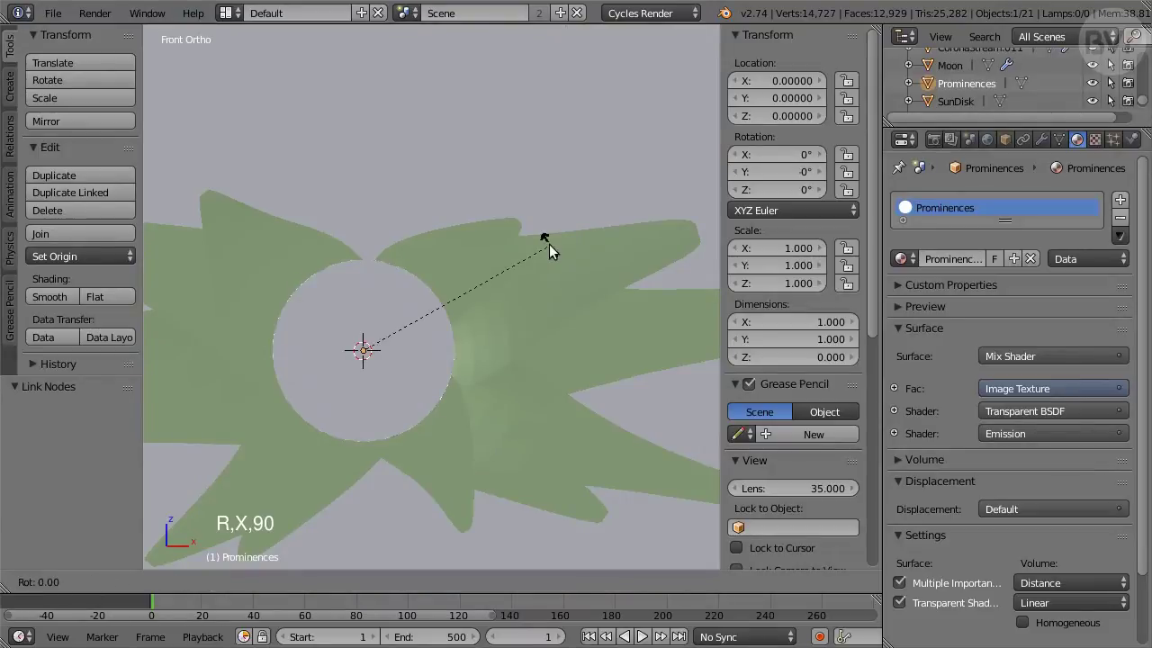
key("x")
key("9")
key("0")
key("Return")
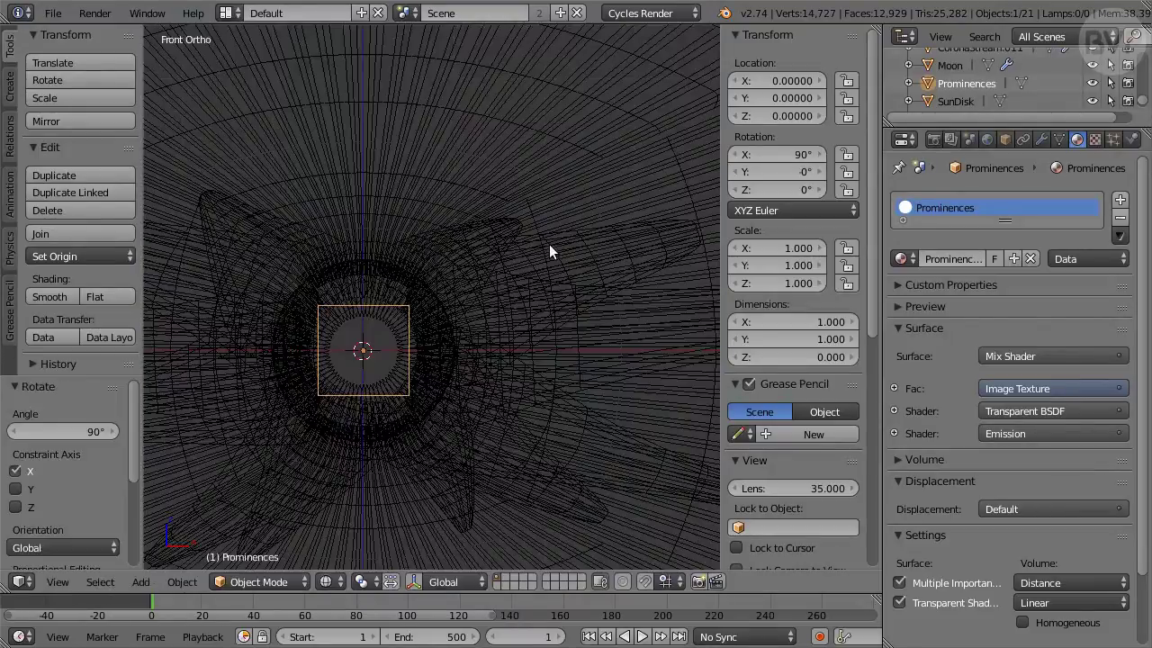
key("z")
- Scale the Prominences plane to 2.18 and move it to Y -0.8
type("s")
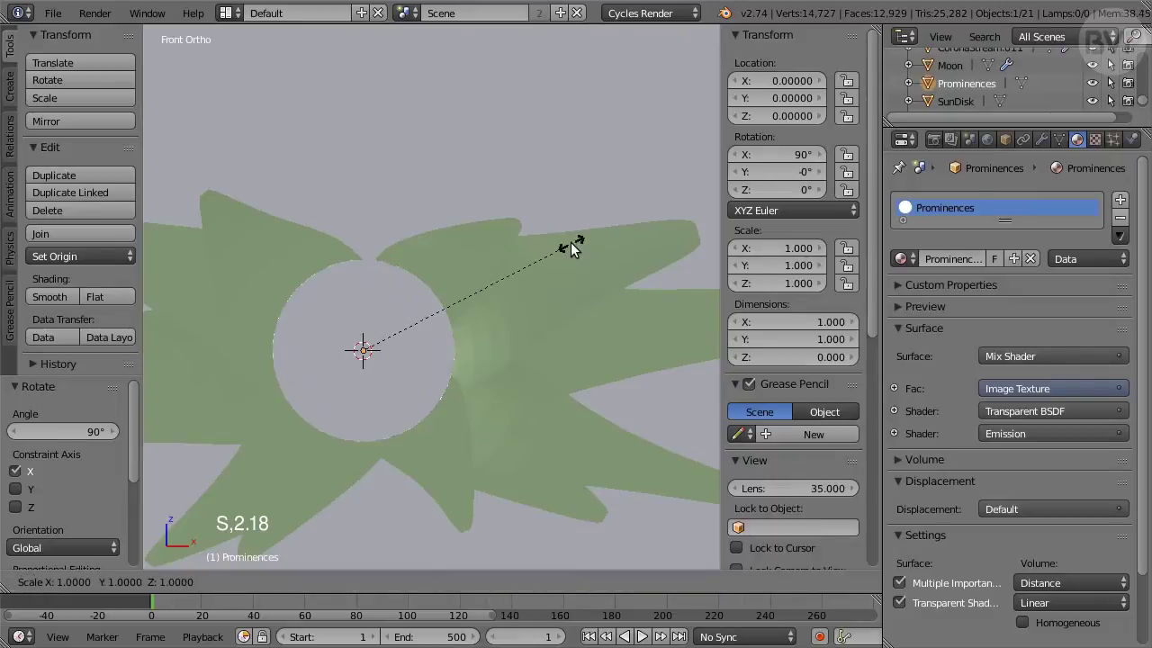
type("2.18")
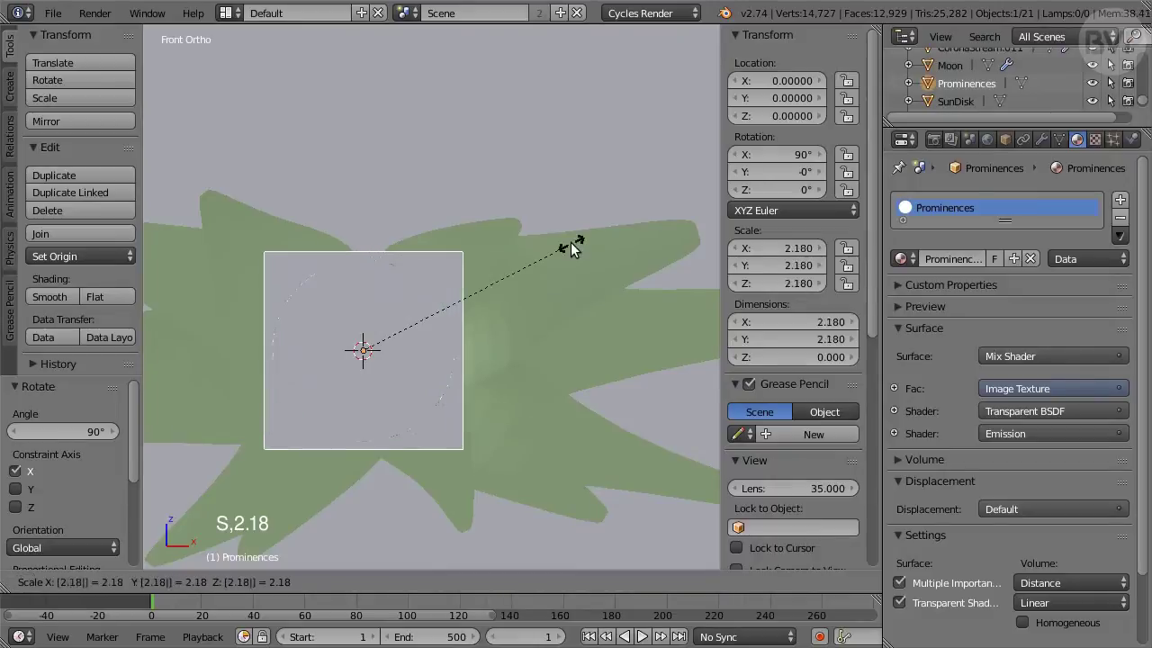
key("Return")
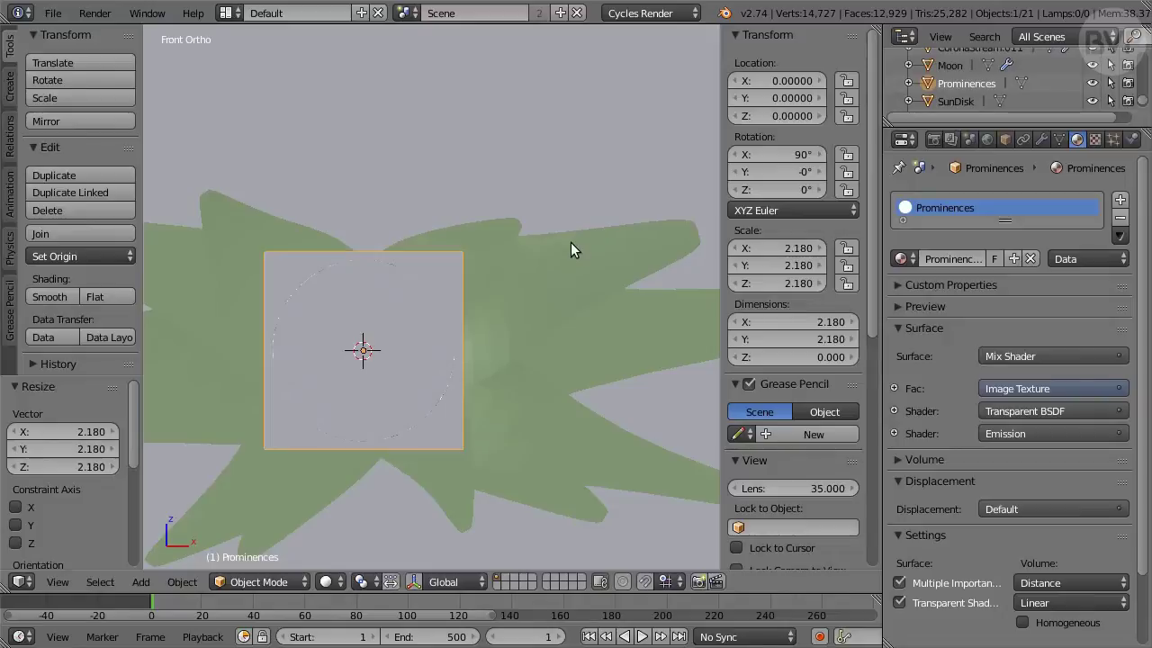
key("g")
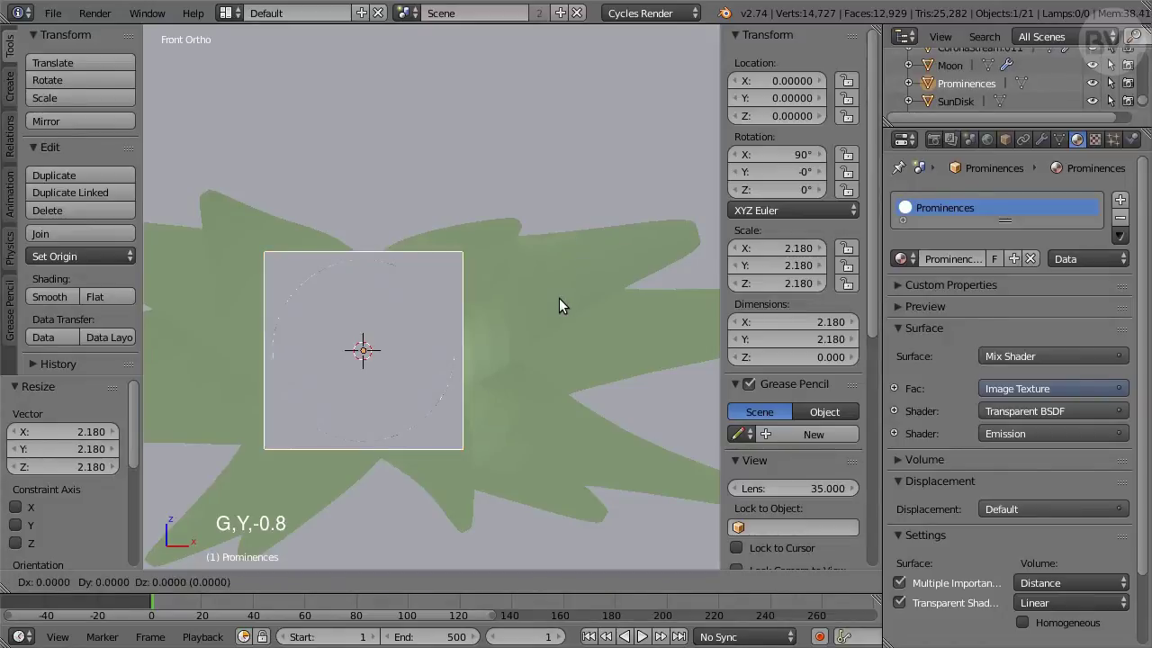
type("y-0.8")
key("Return")
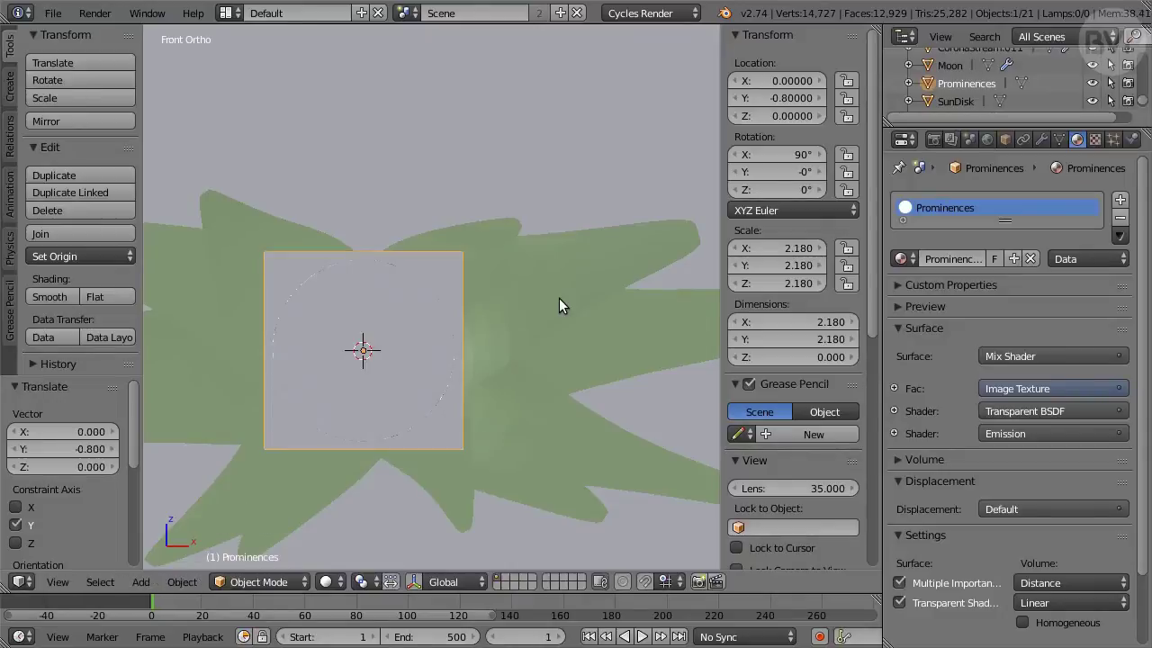
- Switch the main area to the Prominences material node tree and delete the Light Path node
left_click(20, 581)
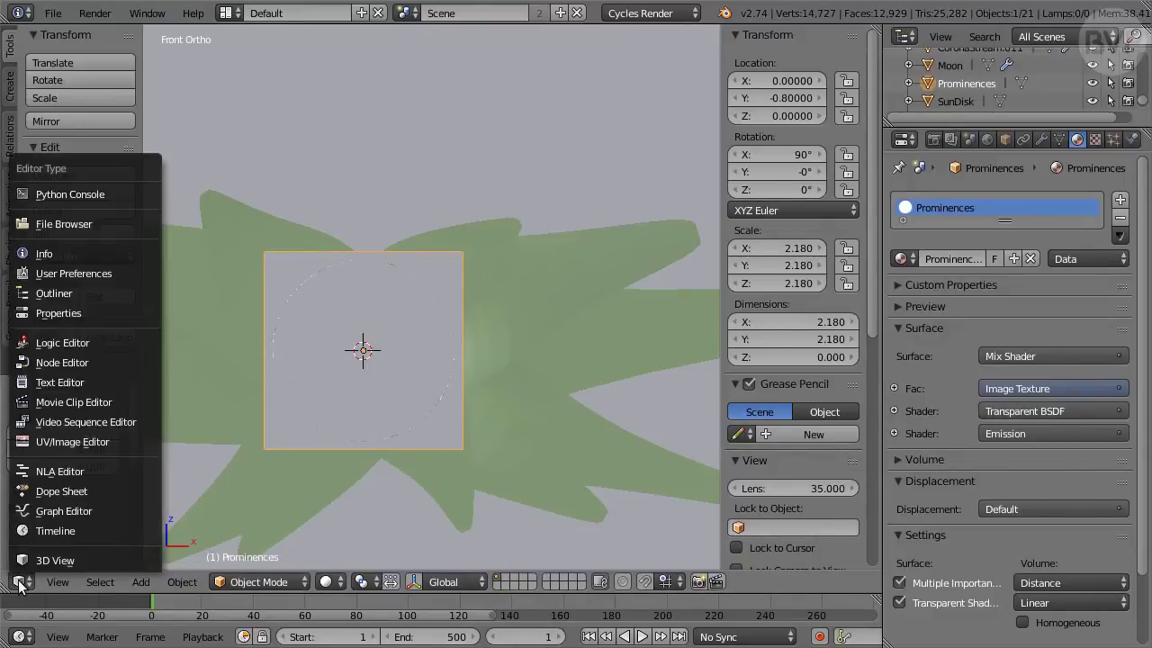
left_click(113, 361)
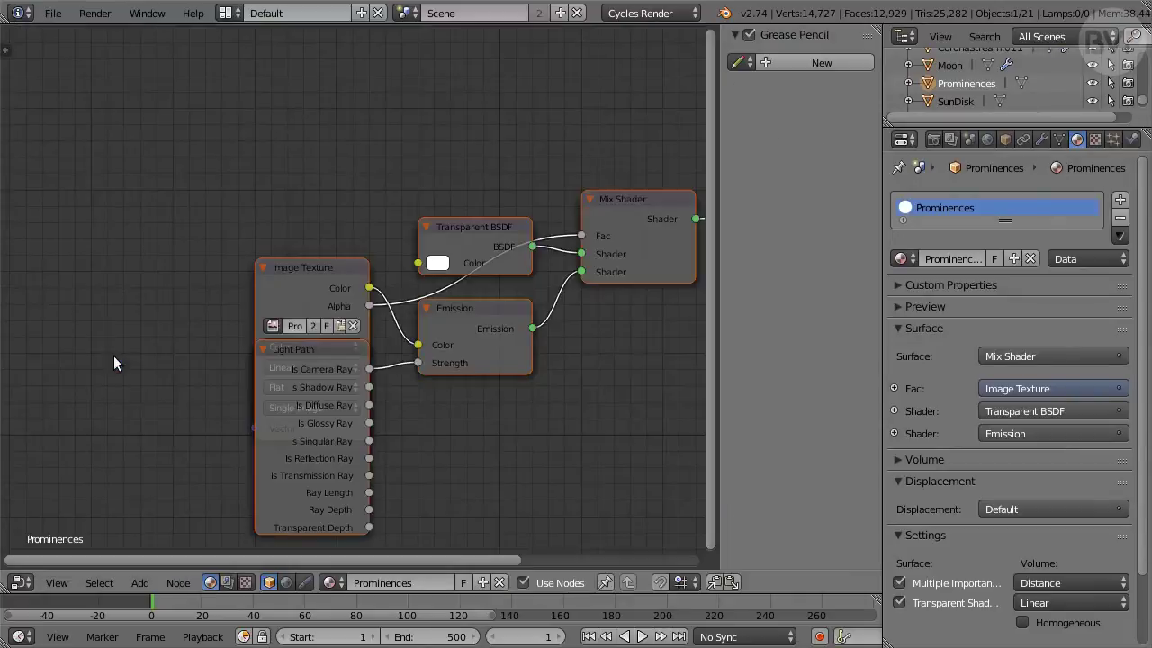
left_click(124, 415)
key("x")
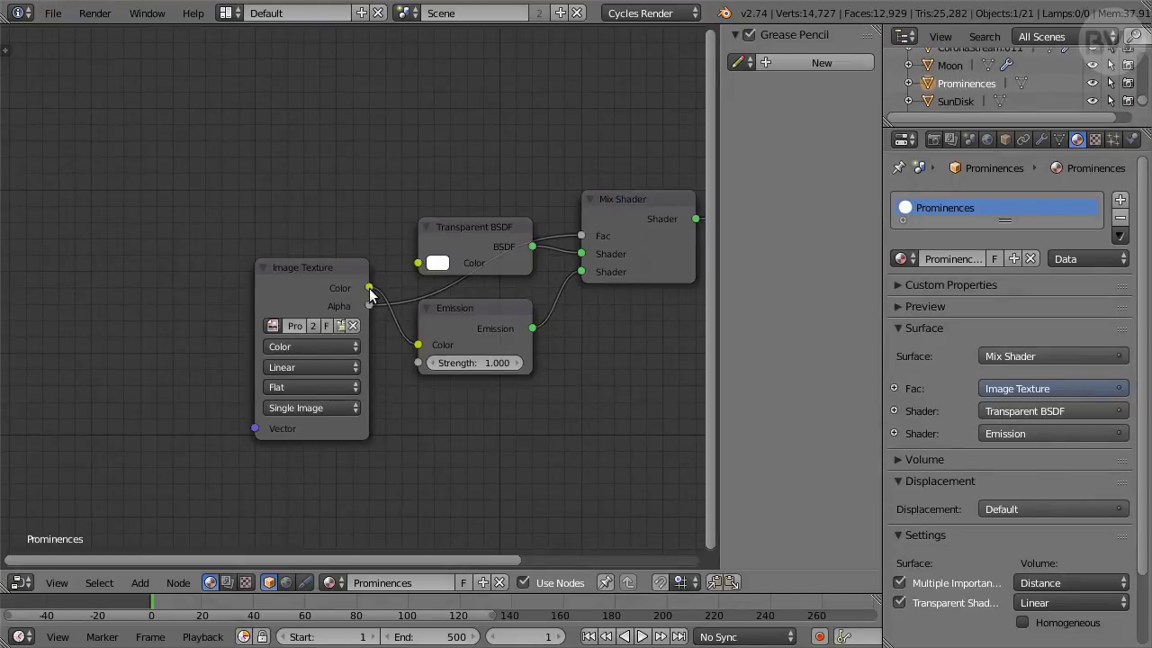
- Feed the image colour into the Mix Shader factor and rearrange the Image Texture, Emission and Transparent nodes
left_click_drag(369, 288, 582, 233)
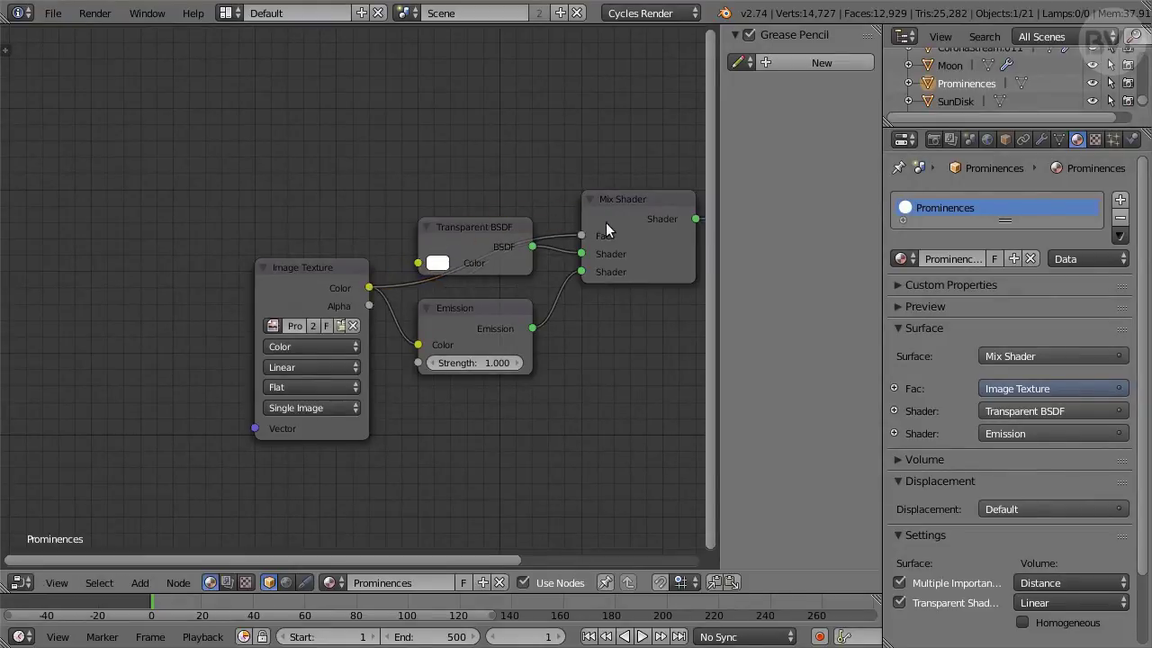
left_click_drag(331, 281, 175, 151)
left_click(458, 340)
left_click_drag(457, 341, 413, 427)
left_click_drag(497, 231, 462, 306)
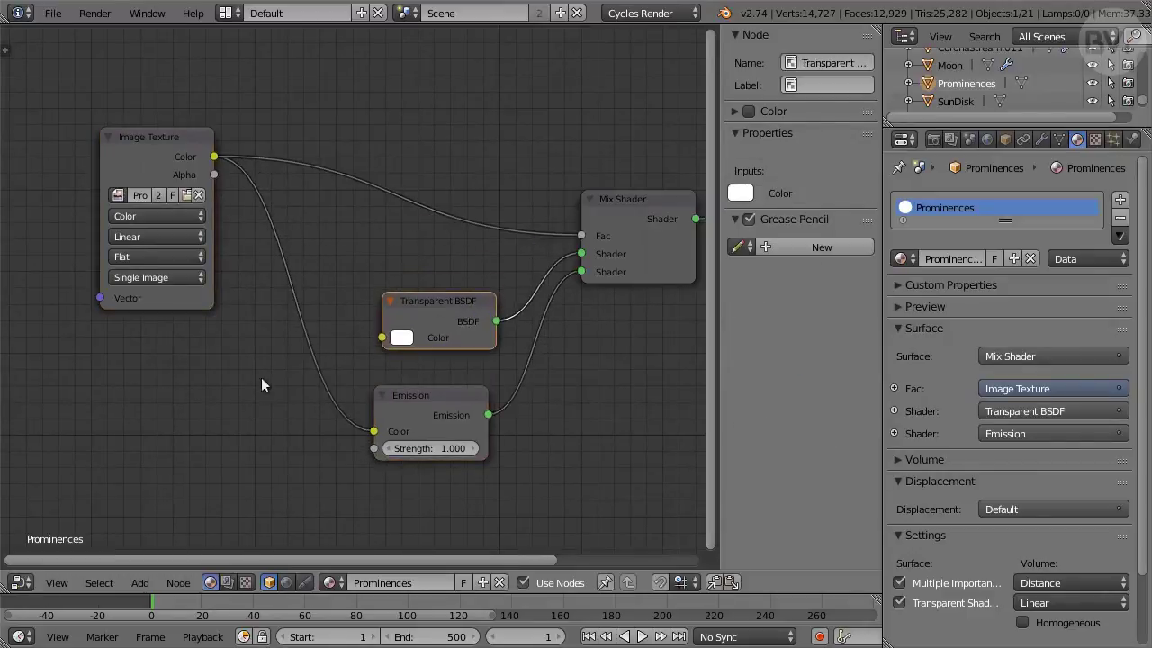
- Insert an RGB Curves node on the texture-to-factor link and bend its curve steeply
left_click(140, 583)
mouse_move(180, 472)
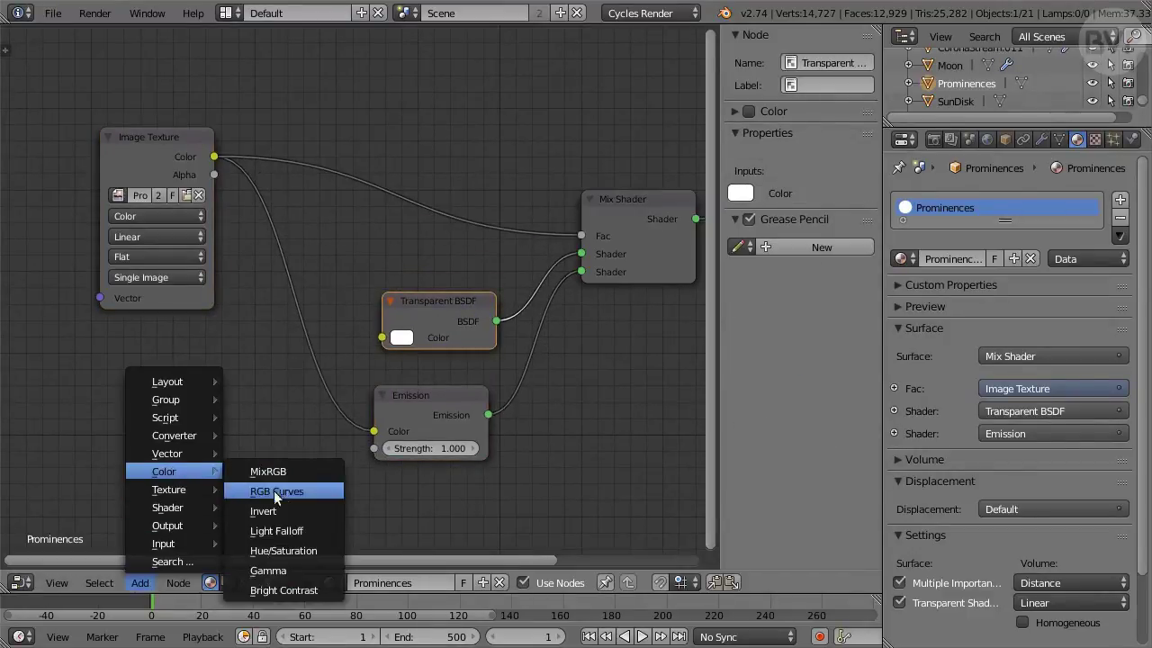
left_click(326, 492)
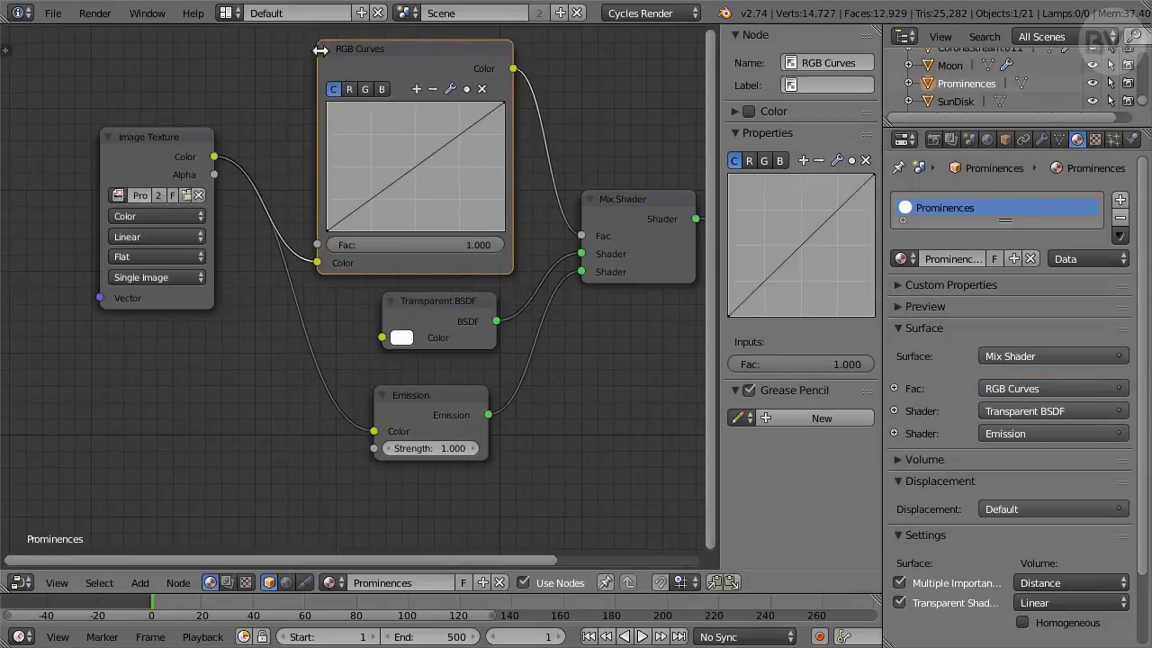
left_click(336, 71)
left_click_drag(379, 196, 340, 105)
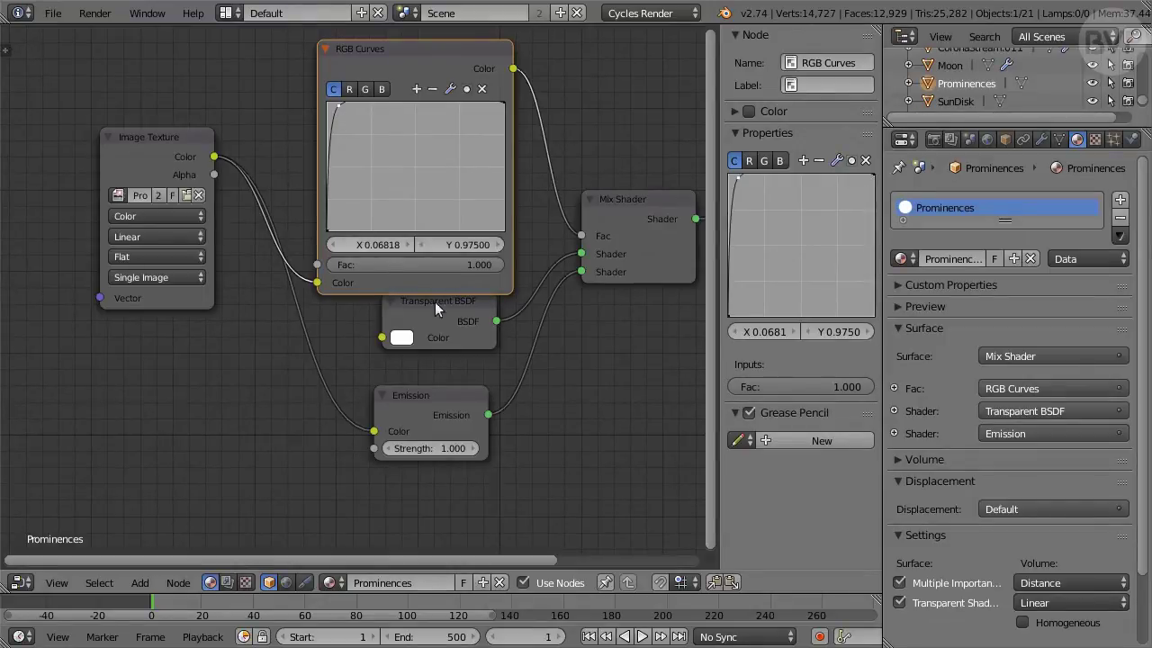
left_click_drag(449, 324, 436, 341)
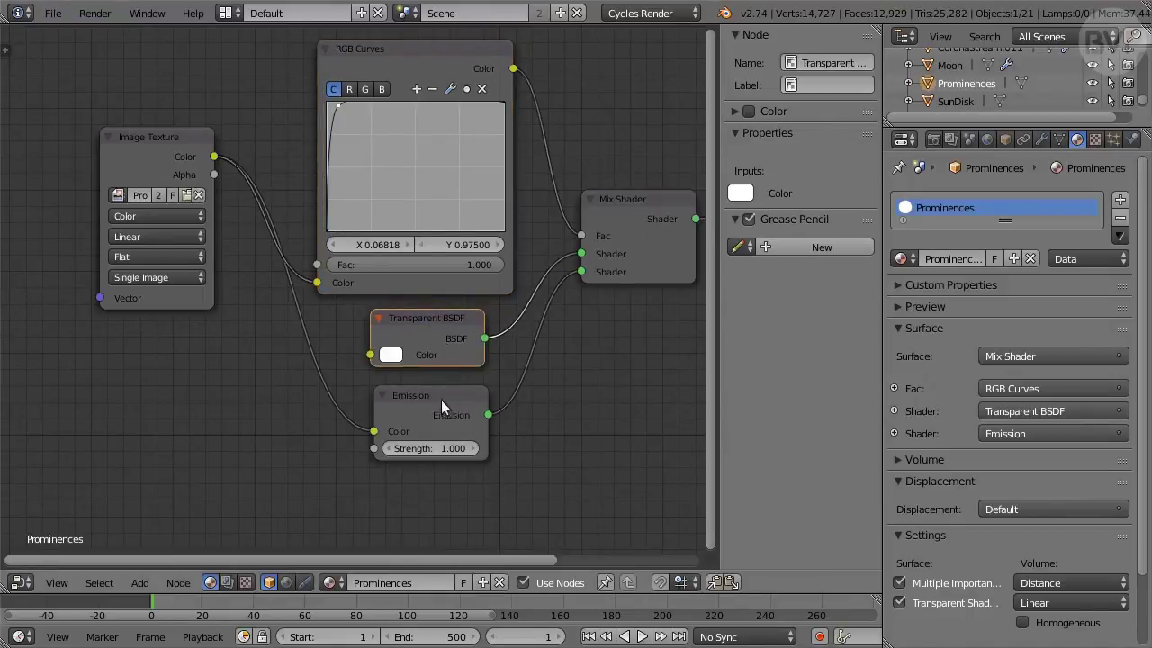
- Set the Emission strength to 3, then bring up the Editor Type menu
left_click(430, 448)
type("3")
key("Return")
left_click(25, 583)
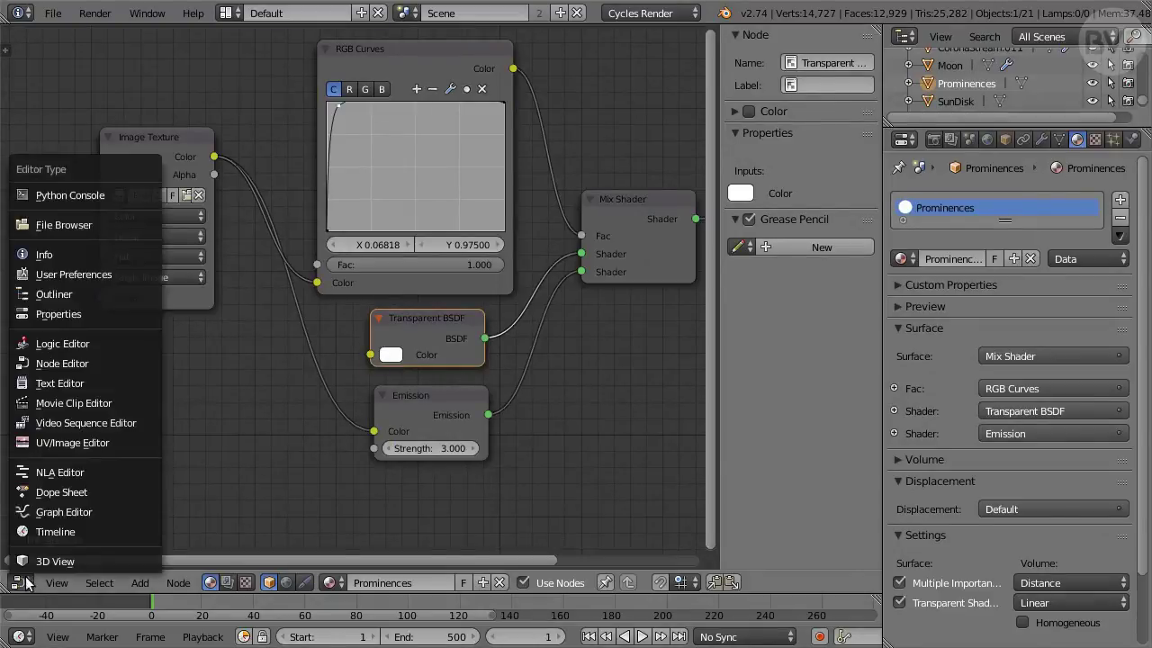
- Switch the area back to the 3D Viewport and check an F12 test render of the eclipse
left_click(85, 562)
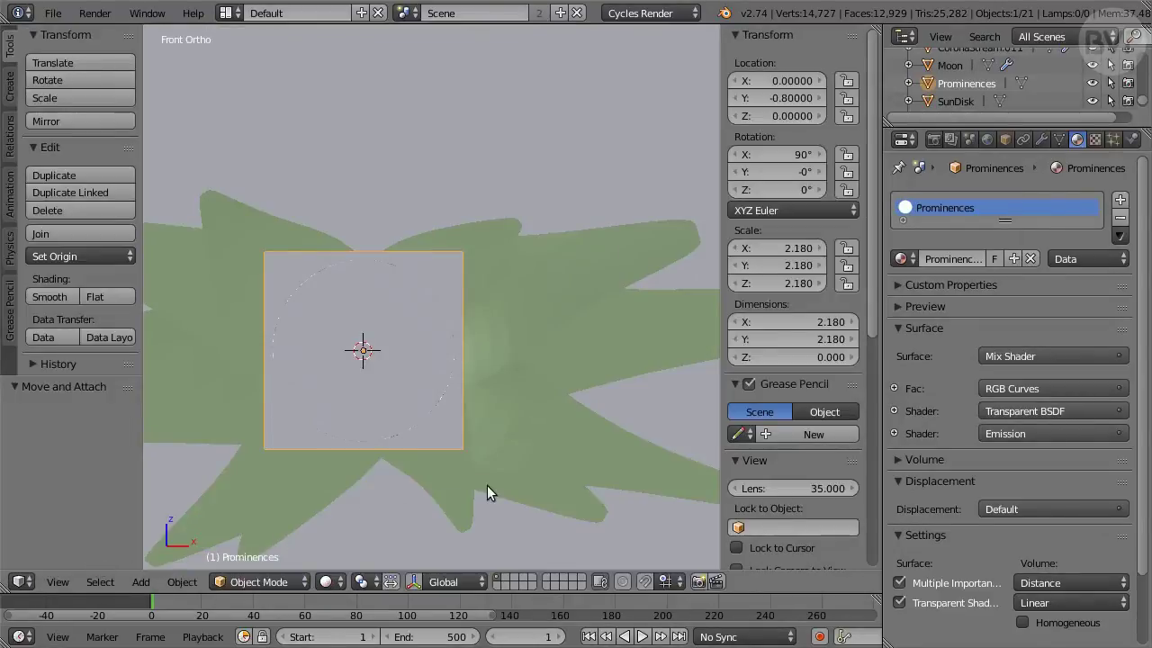
key("F12")
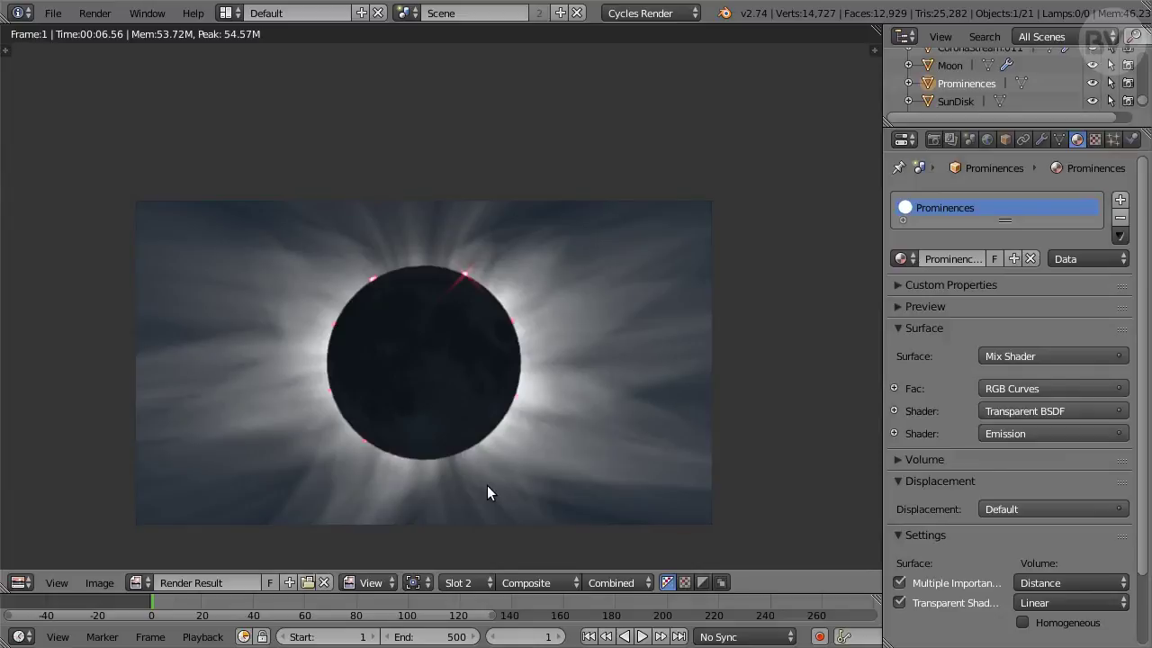
key("Escape")
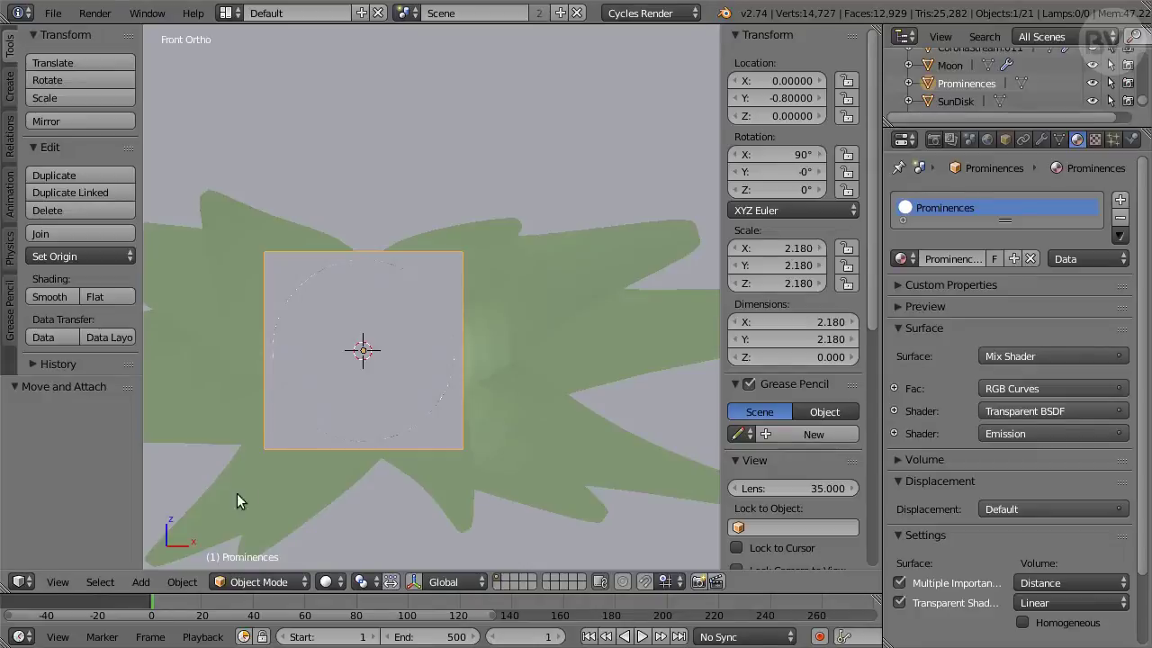
- Add a view-aligned plane with radius 10 at Location Y -0.6
left_click(139, 582)
mouse_move(156, 561)
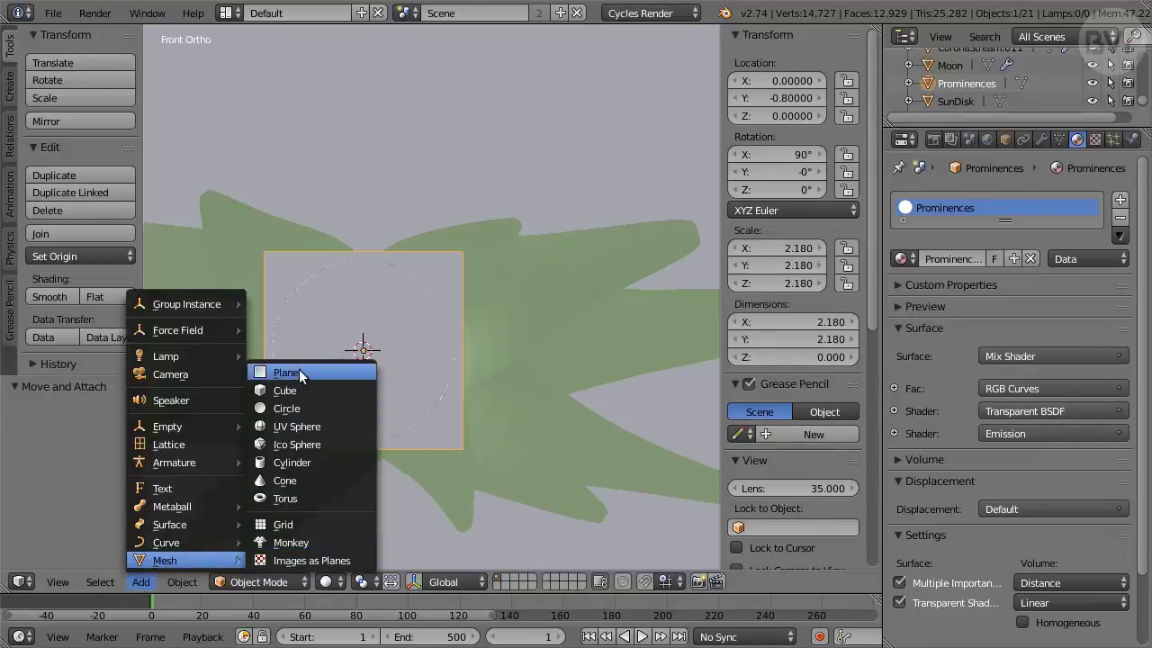
left_click(330, 371)
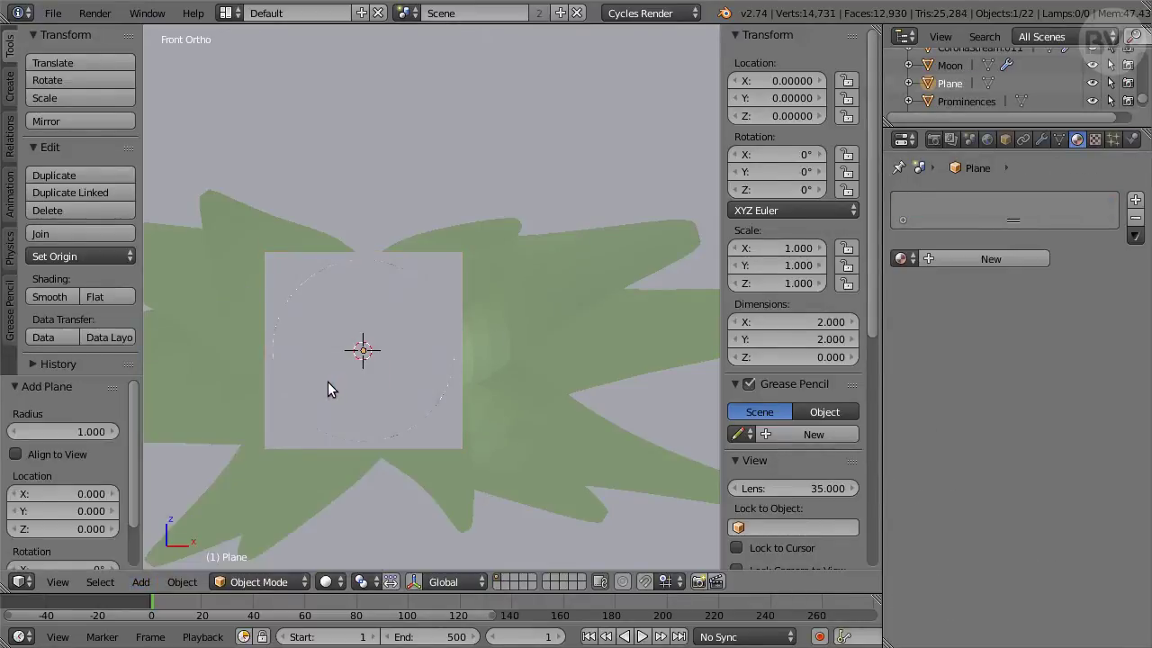
left_click(90, 431)
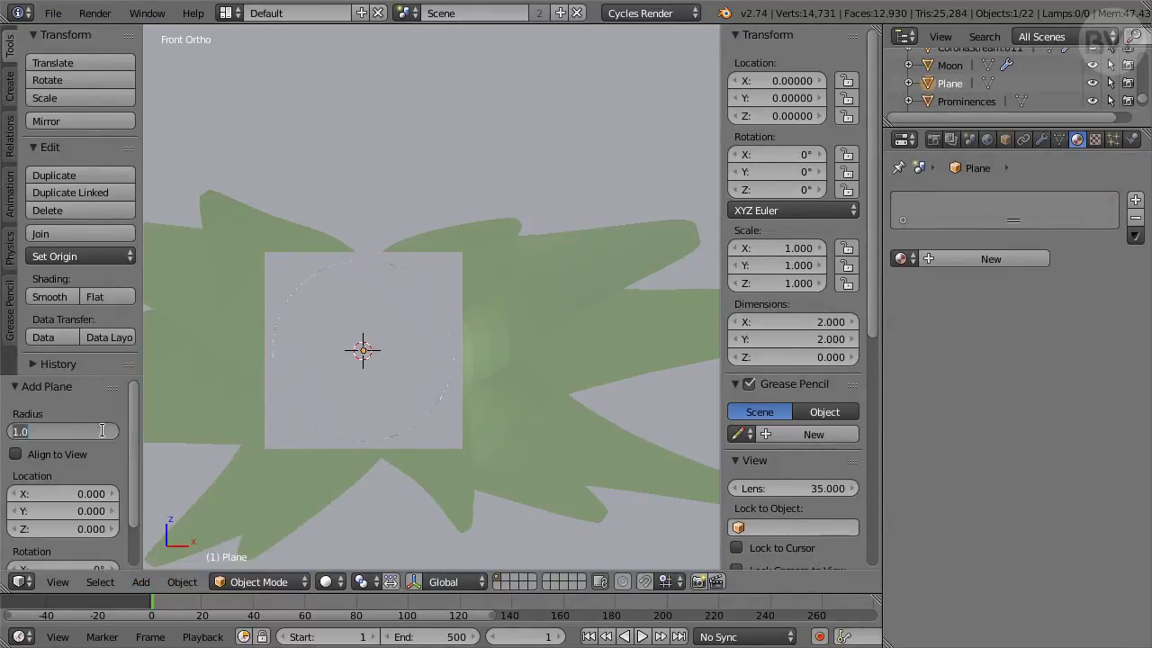
type("10")
key("Return")
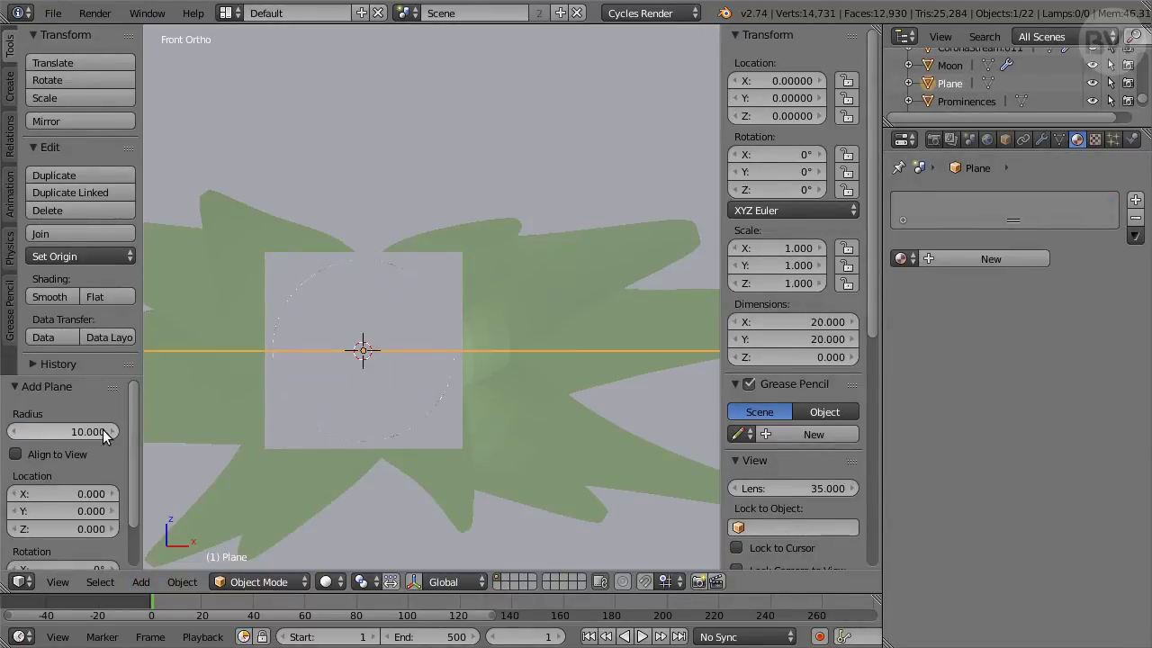
left_click(60, 454)
left_click(73, 510)
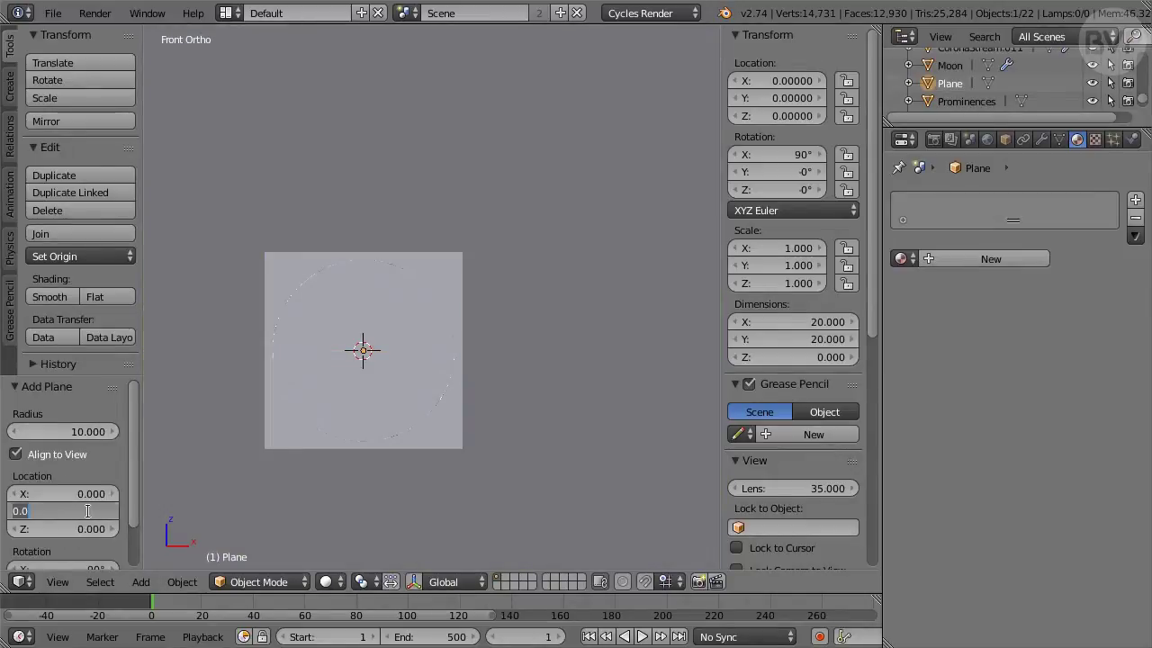
type("-0.6")
key("Return")
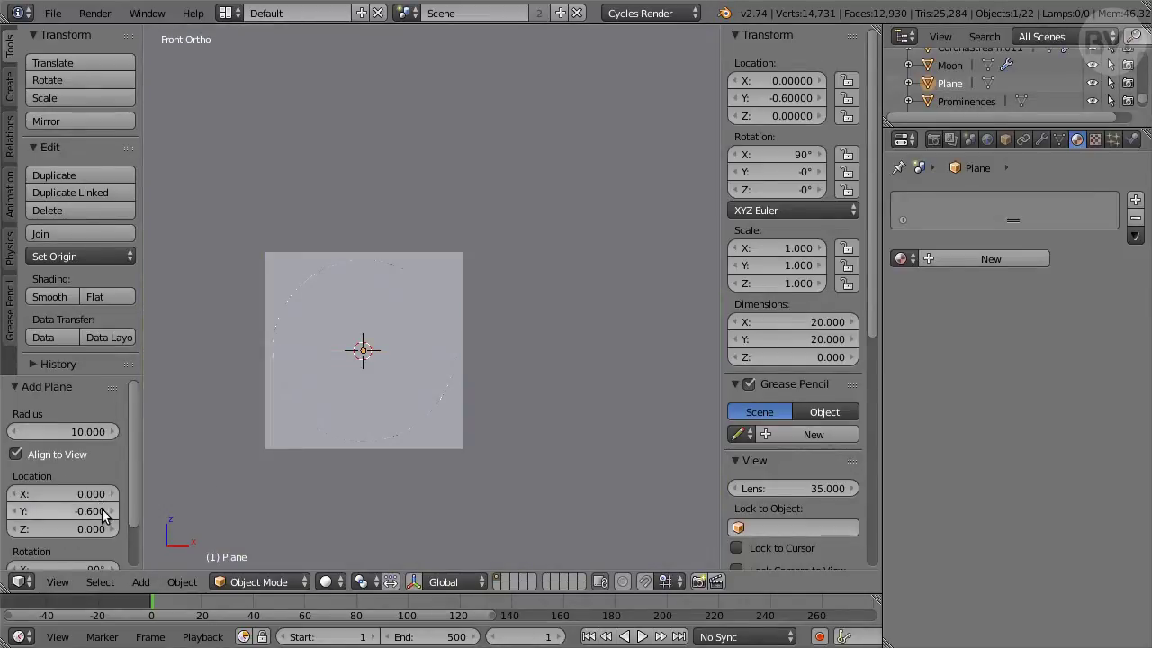
- Rename the new plane to PlaneBlock in the Outliner
double_click(951, 83)
type("Block")
key("Return")
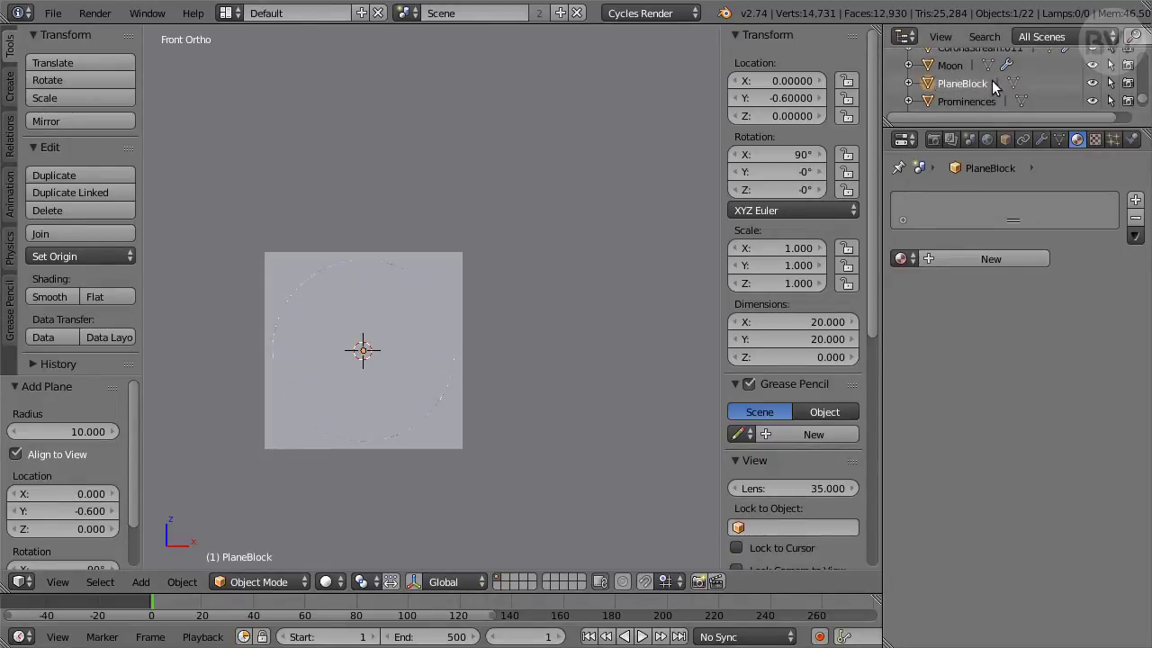
- Create a new material named Block with a Mix Shader surface at Fac 1
left_click(1028, 258)
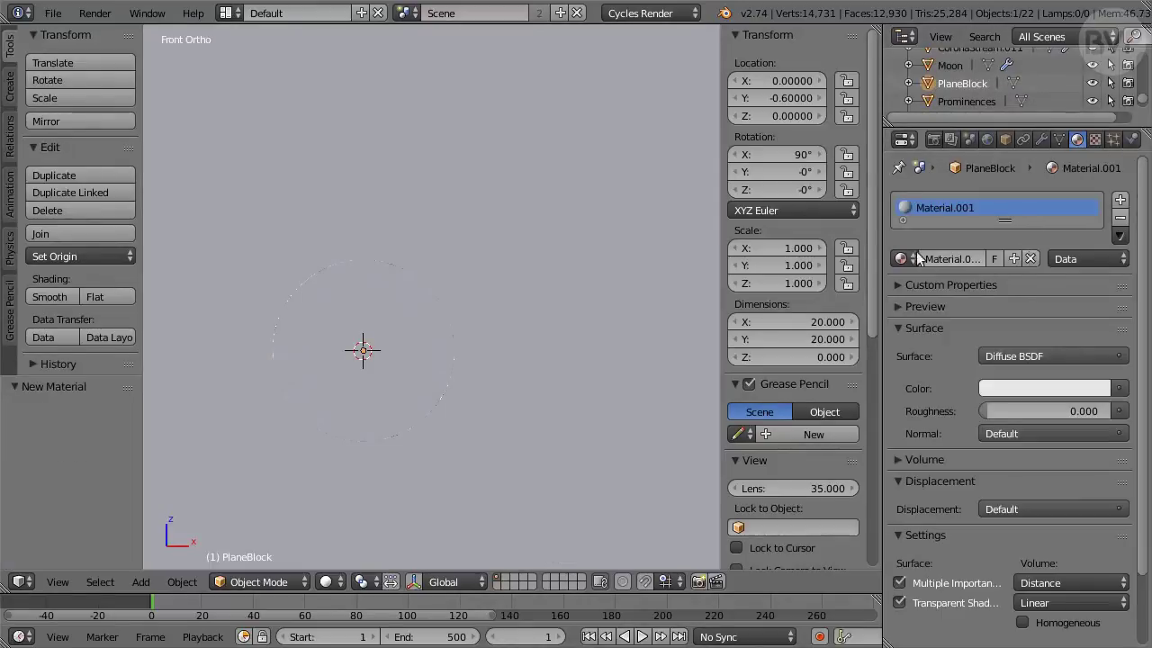
left_click(942, 259)
type("Block")
key("Return")
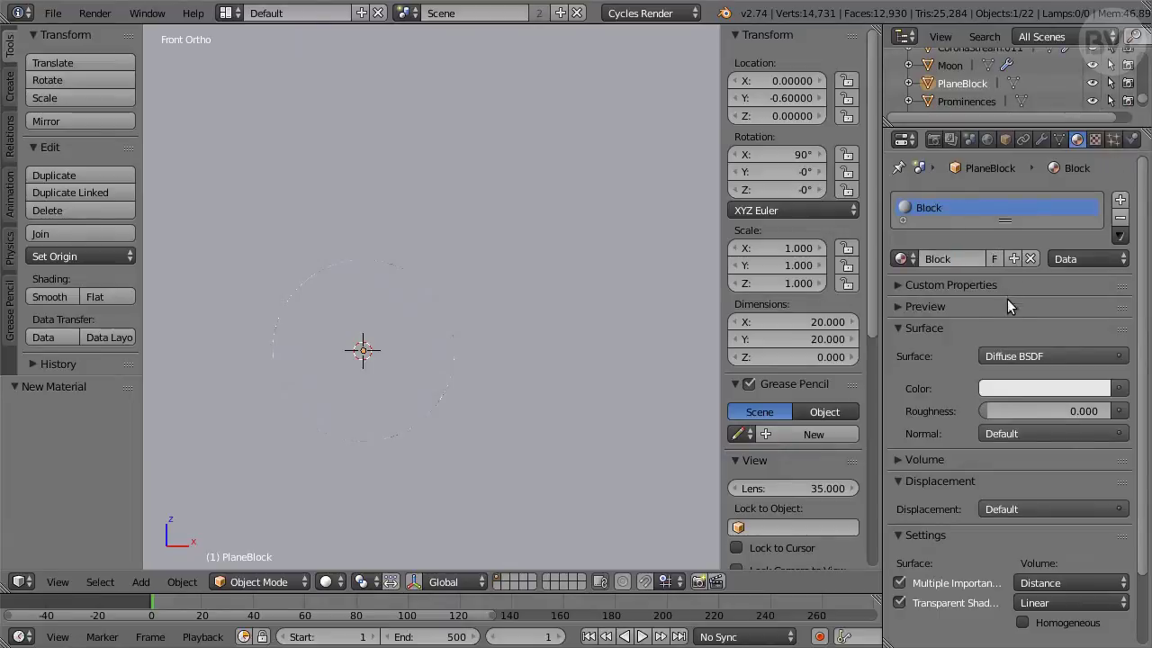
left_click(1037, 353)
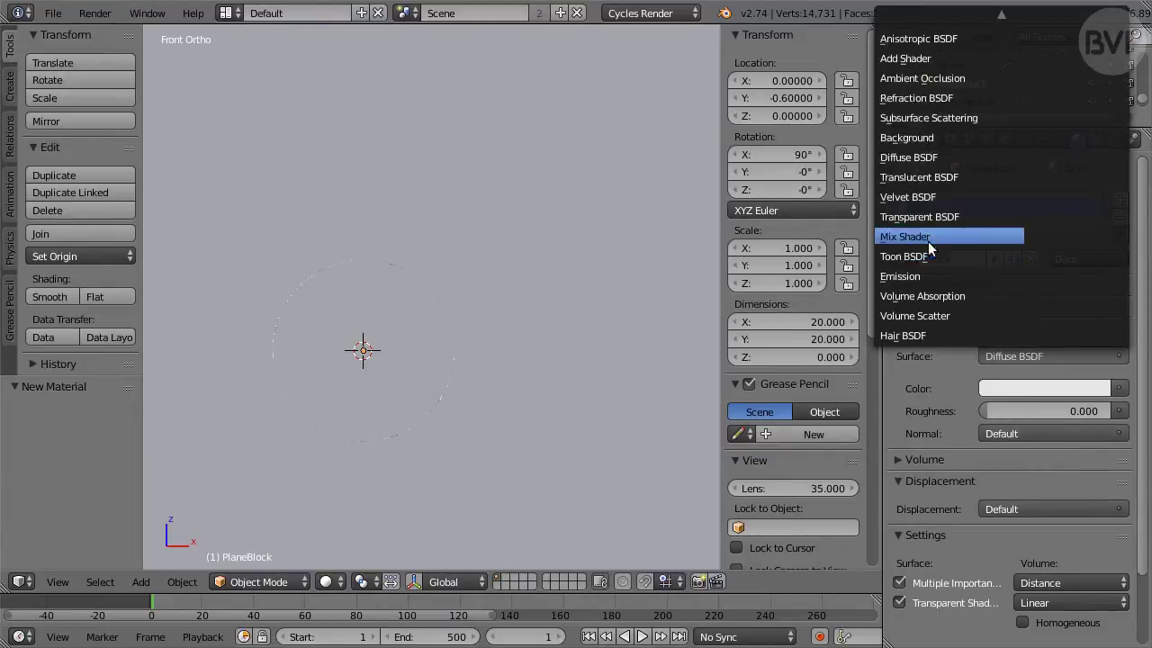
left_click(982, 234)
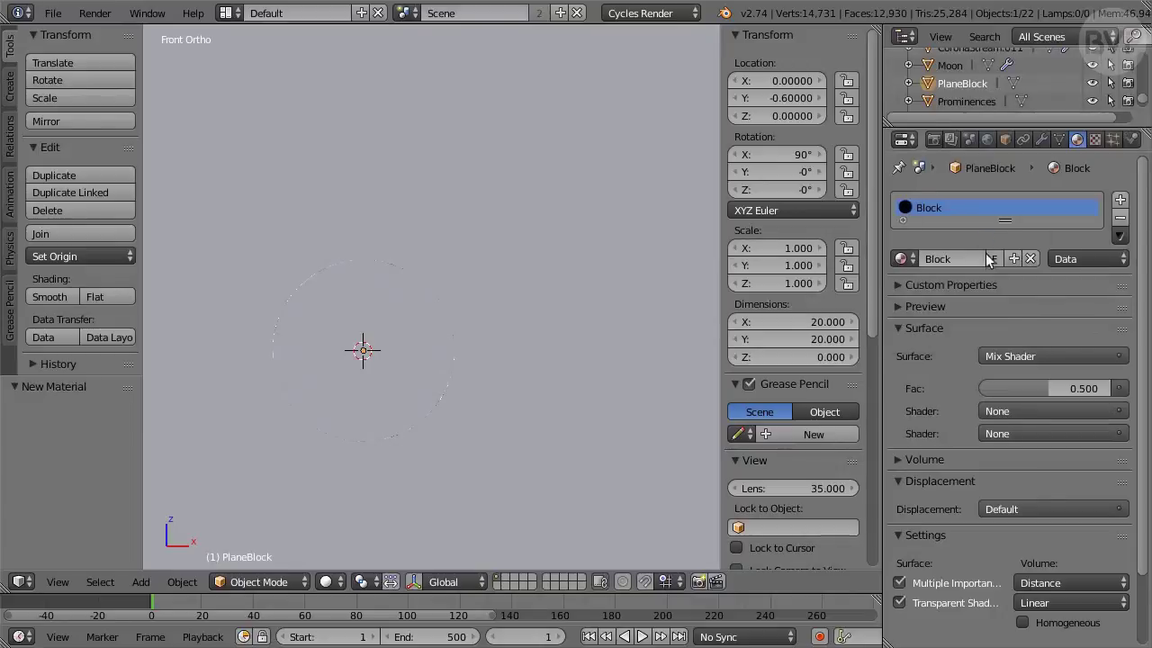
left_click(1085, 387)
type("1")
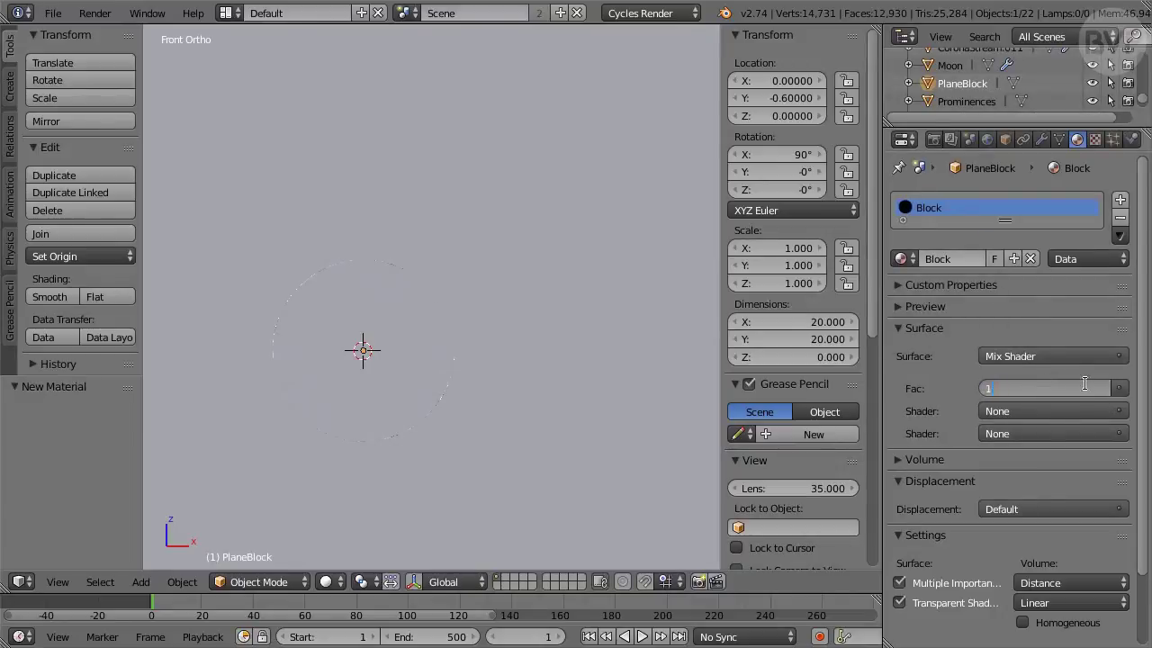
key("Return")
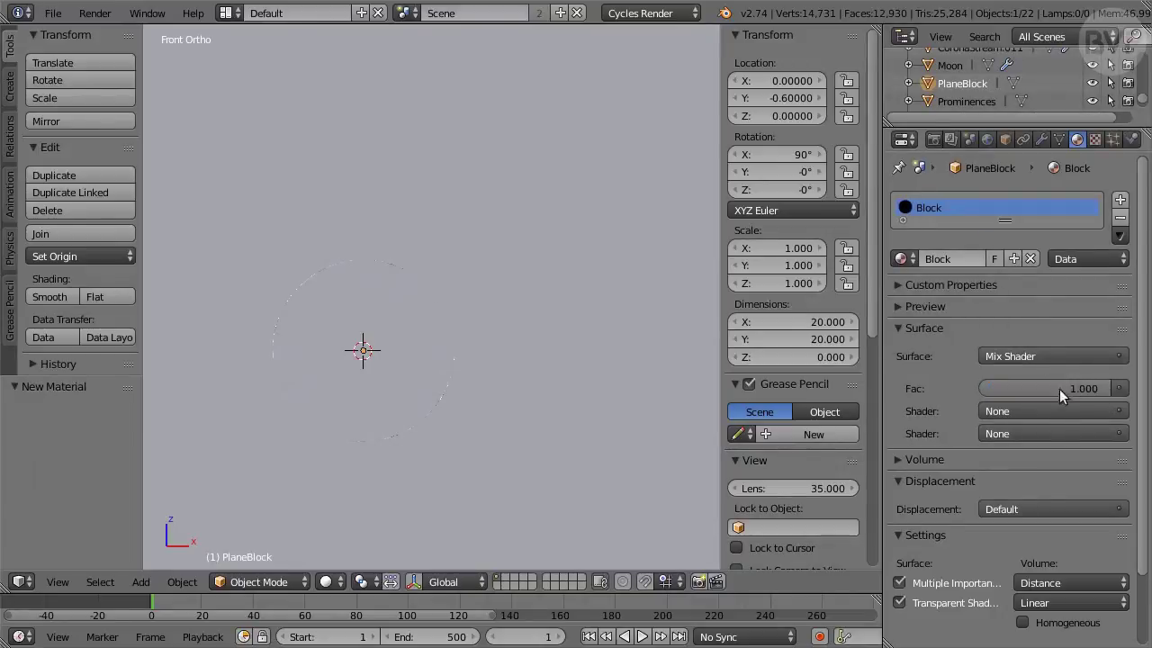
- Mix a near-black Emission (hex 020203) with a Transparent BSDF
left_click(1057, 410)
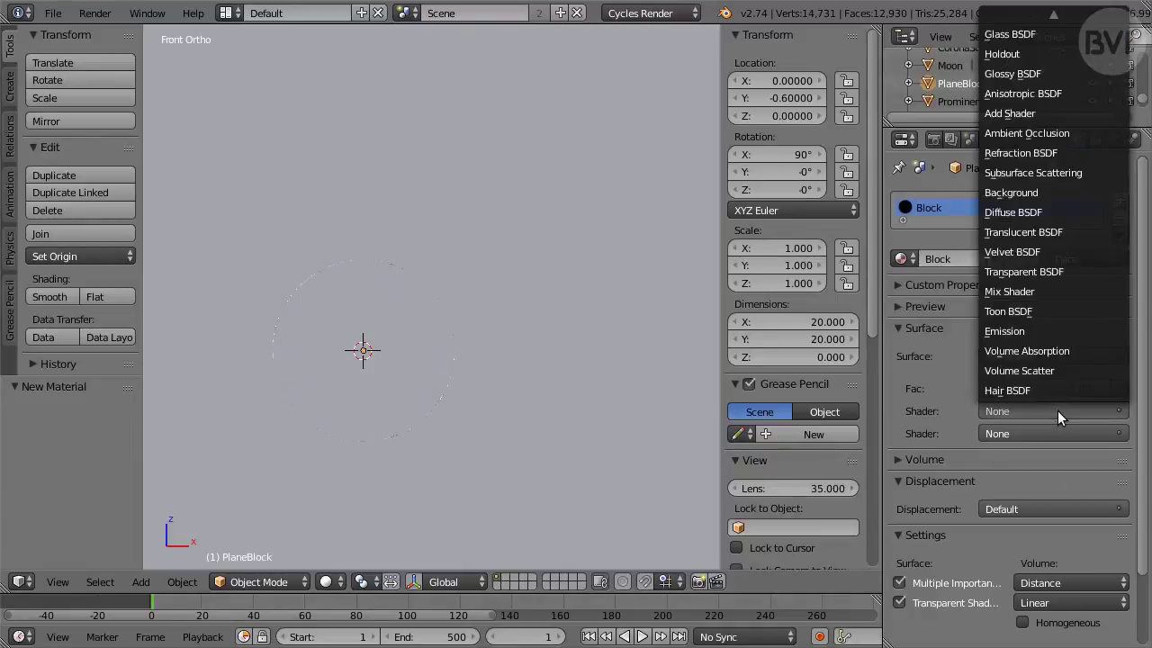
left_click(1078, 332)
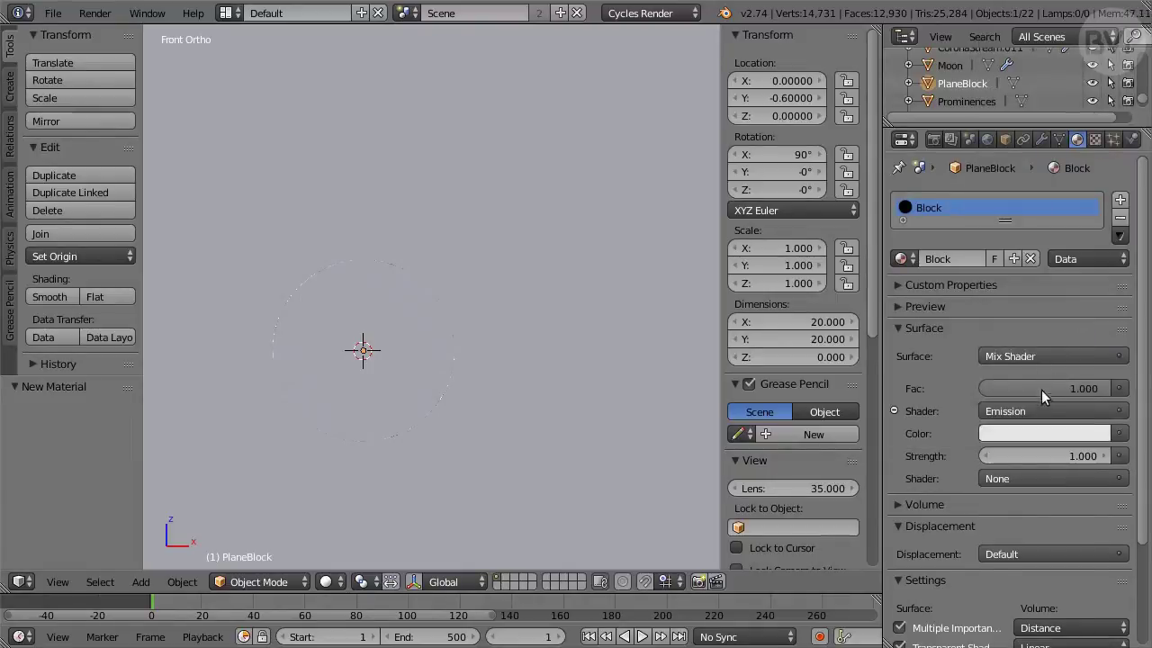
left_click(1037, 434)
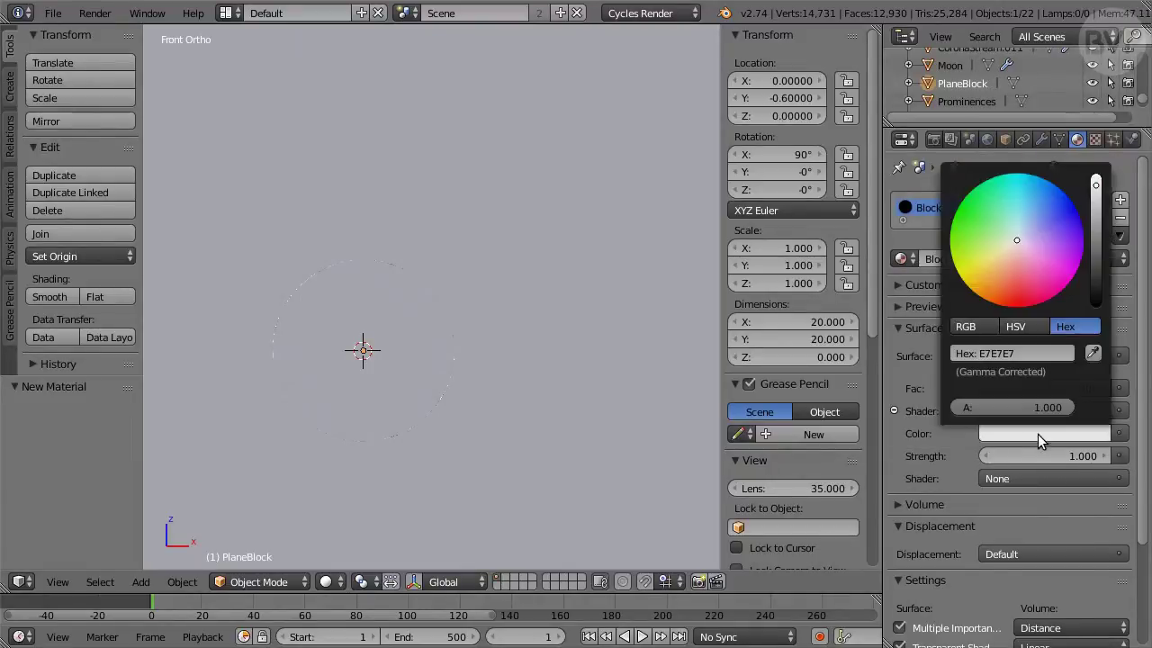
left_click(1014, 356)
type("02")
type("03")
key("Return")
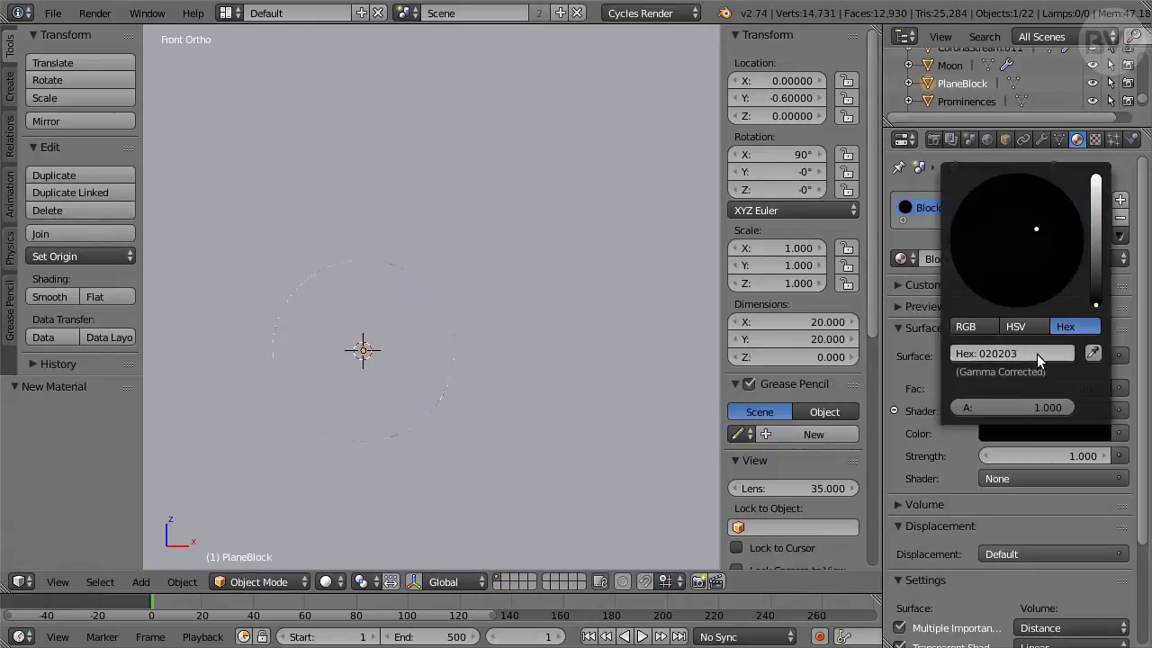
left_click(1031, 477)
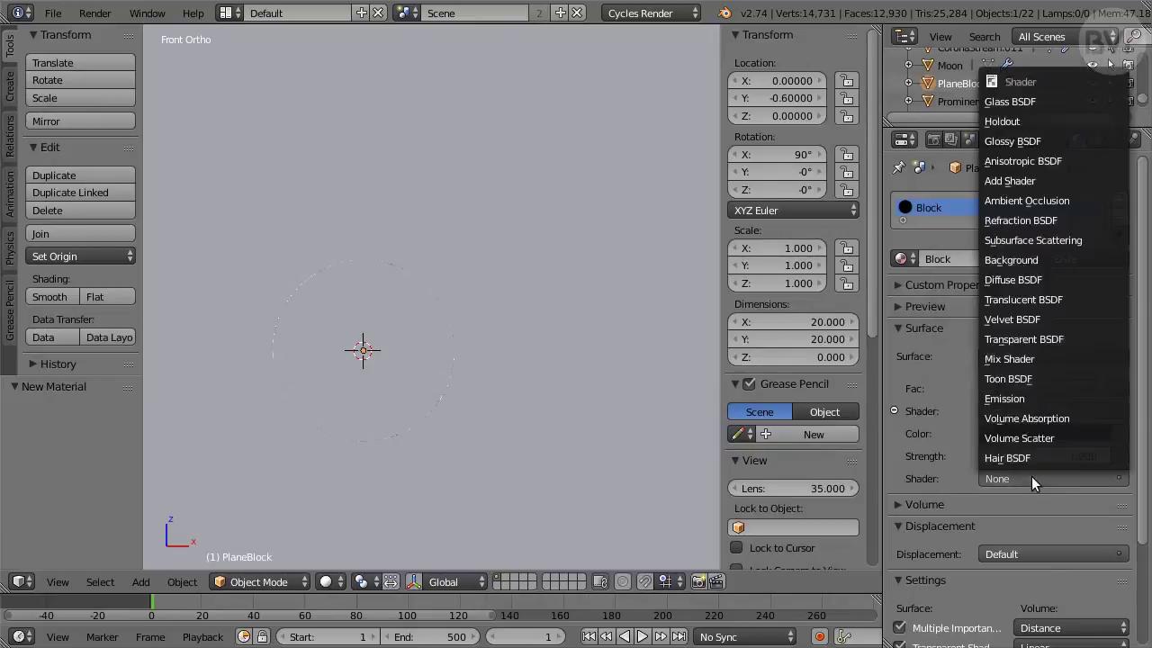
left_click(1083, 336)
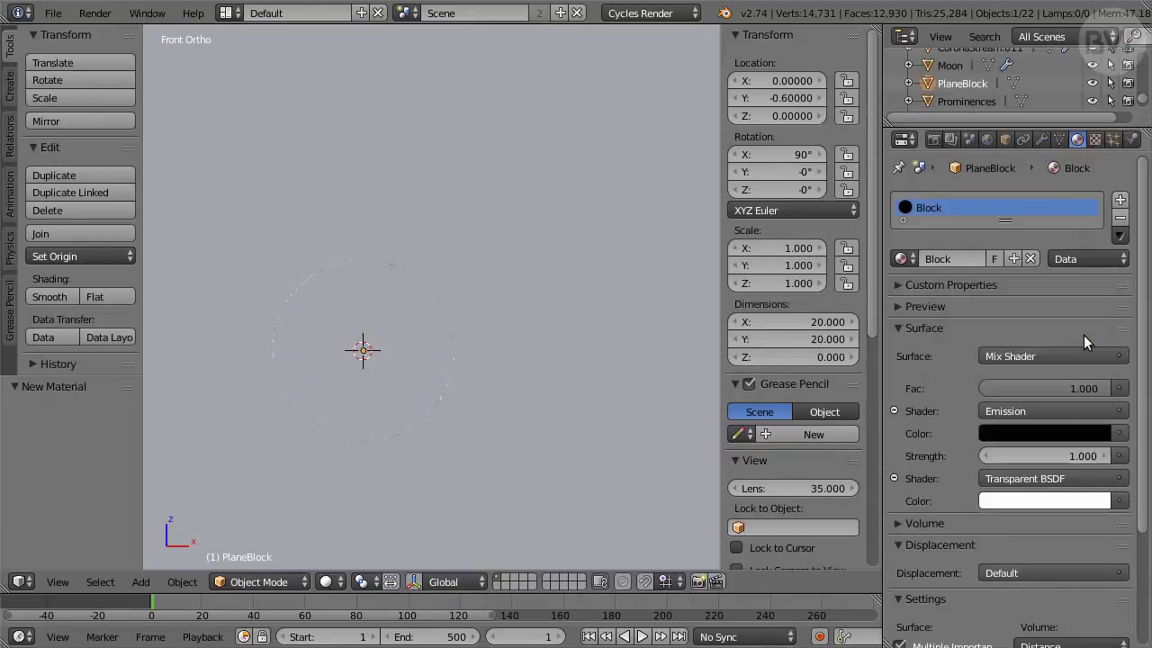
- Select the Moon, set Location X to 0.06 and keyframe its location at frame 1
left_click(956, 64)
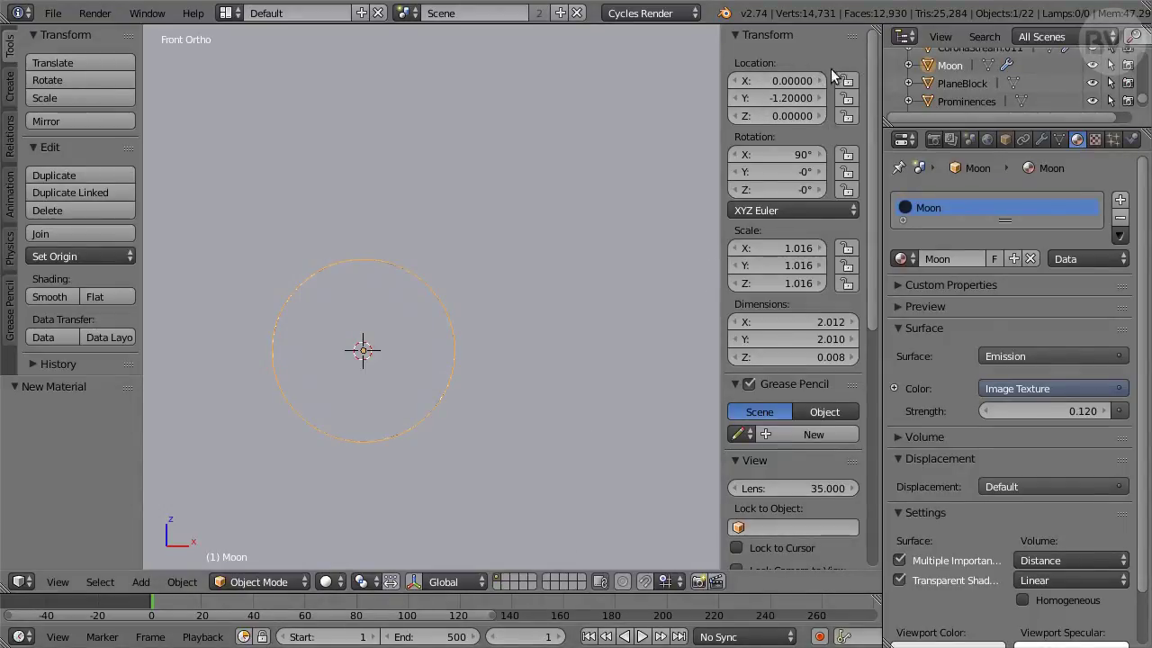
left_click(797, 79)
type("0.06")
key("Return")
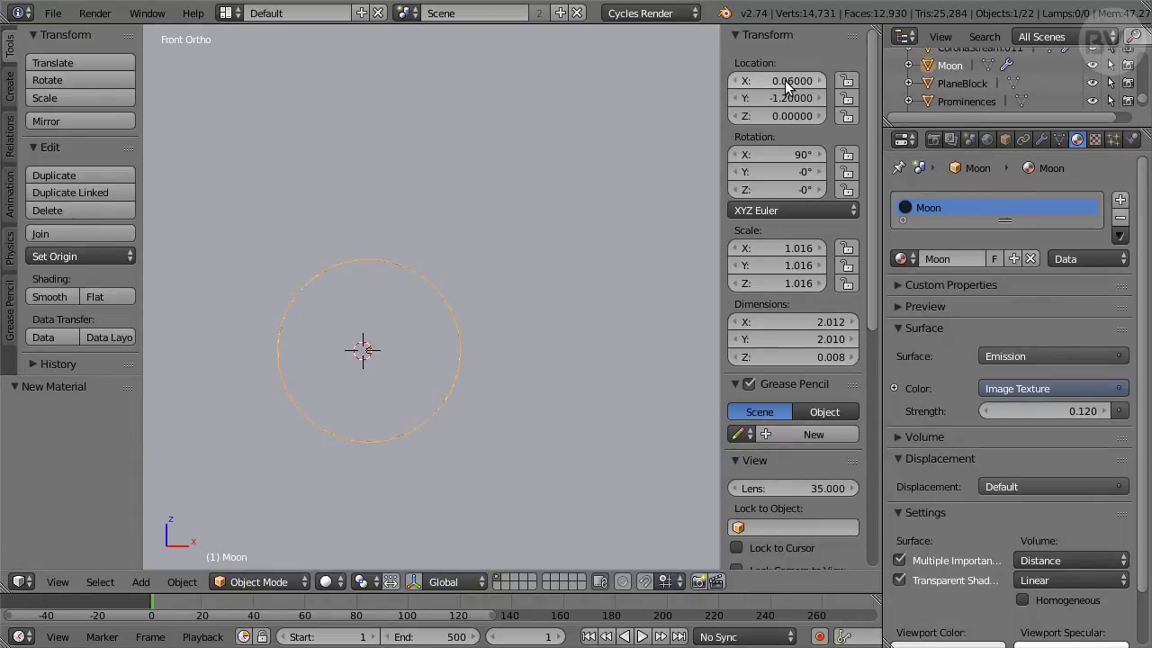
key("i")
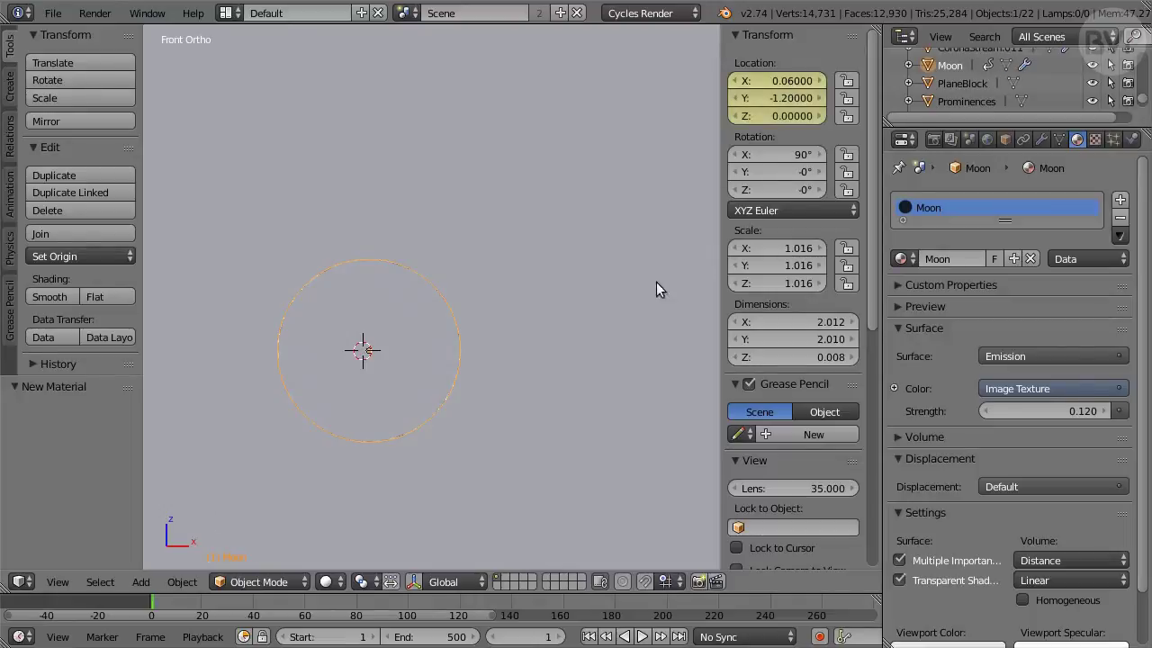
- At end frame 500, set the Moon's X to -0.06 and keyframe its location
left_click(678, 636)
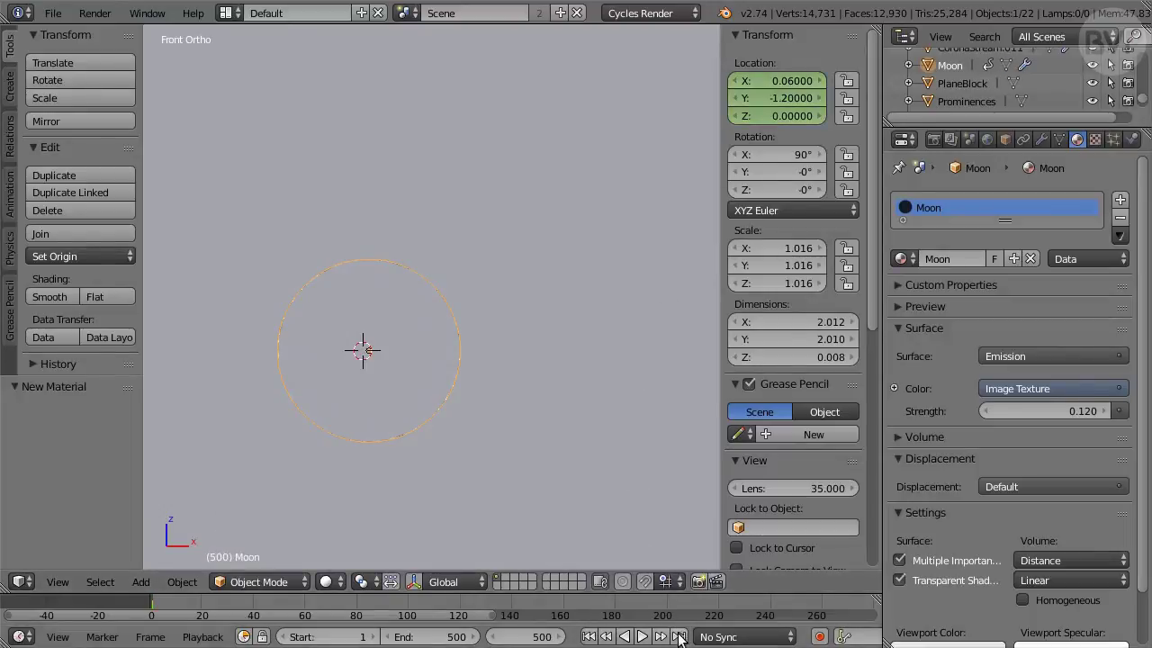
left_click(793, 79)
type("-0.0")
key("Return")
key("i")
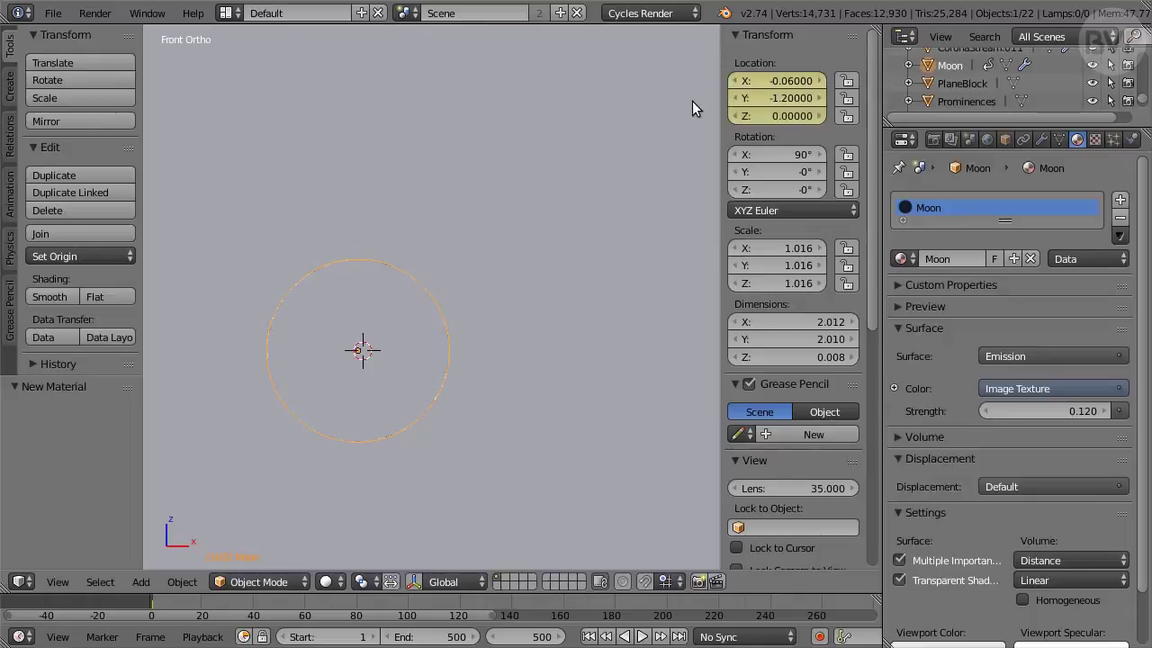
- Keyframe the Moon's emission Strength at 0 on frame 164 and 0.12 on frame 240
scroll(692, 108, "up", 1)
left_click(542, 636)
type("16")
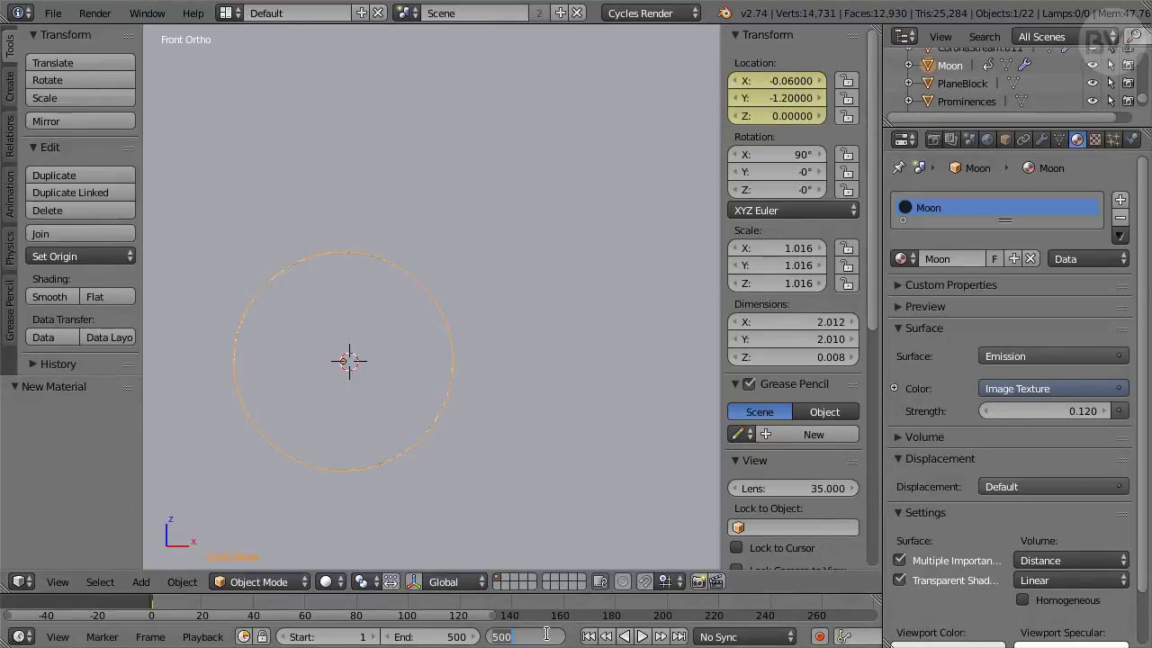
type("4")
key("Return")
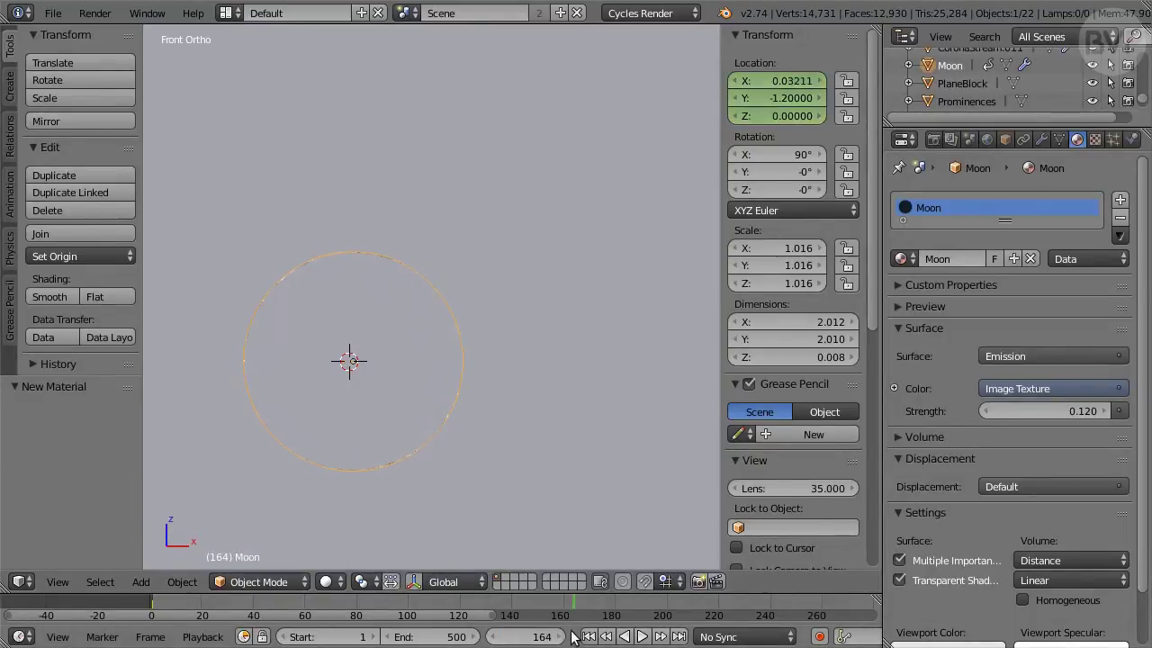
left_click(1032, 411)
type("0")
key("Return")
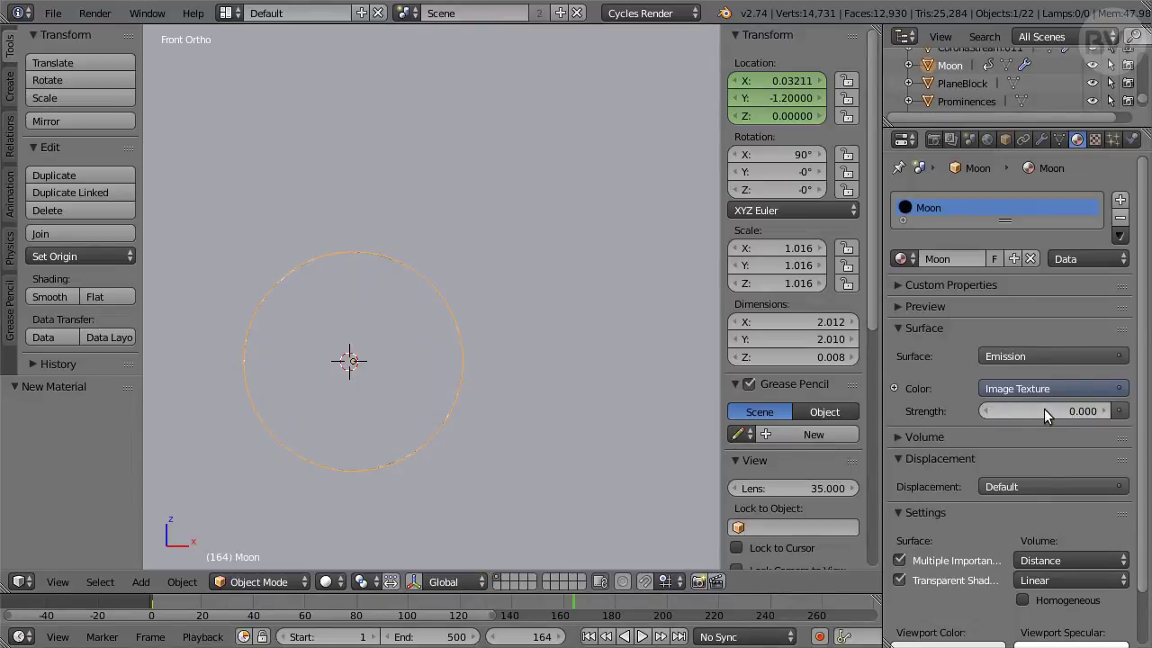
key("i")
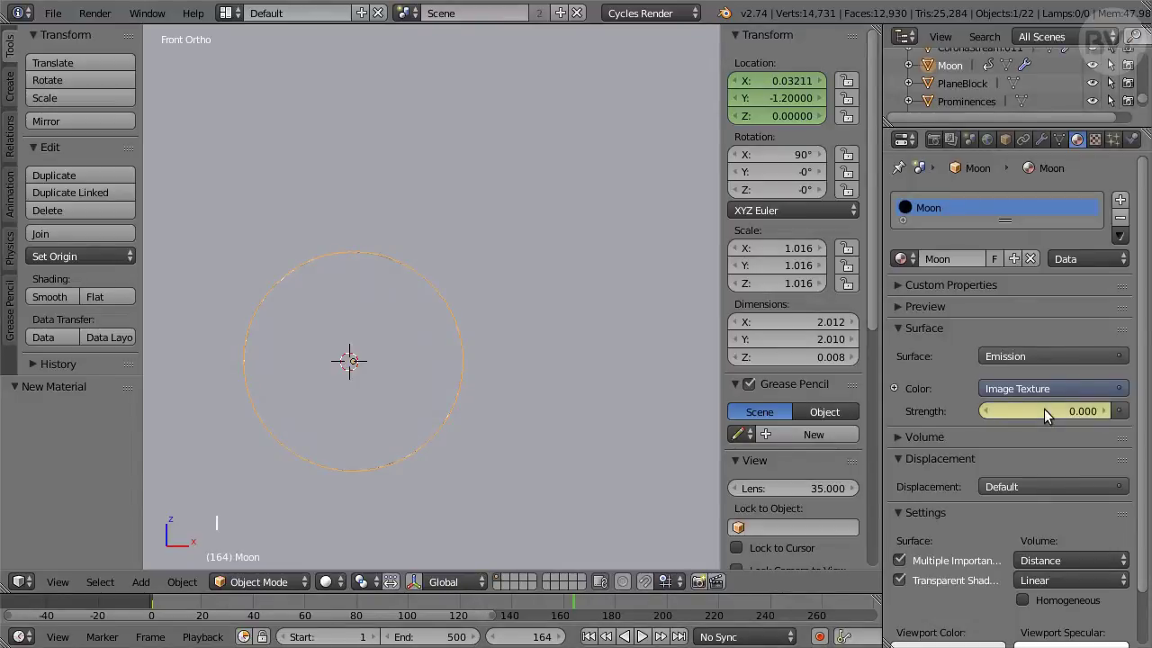
left_click(547, 635)
type("240")
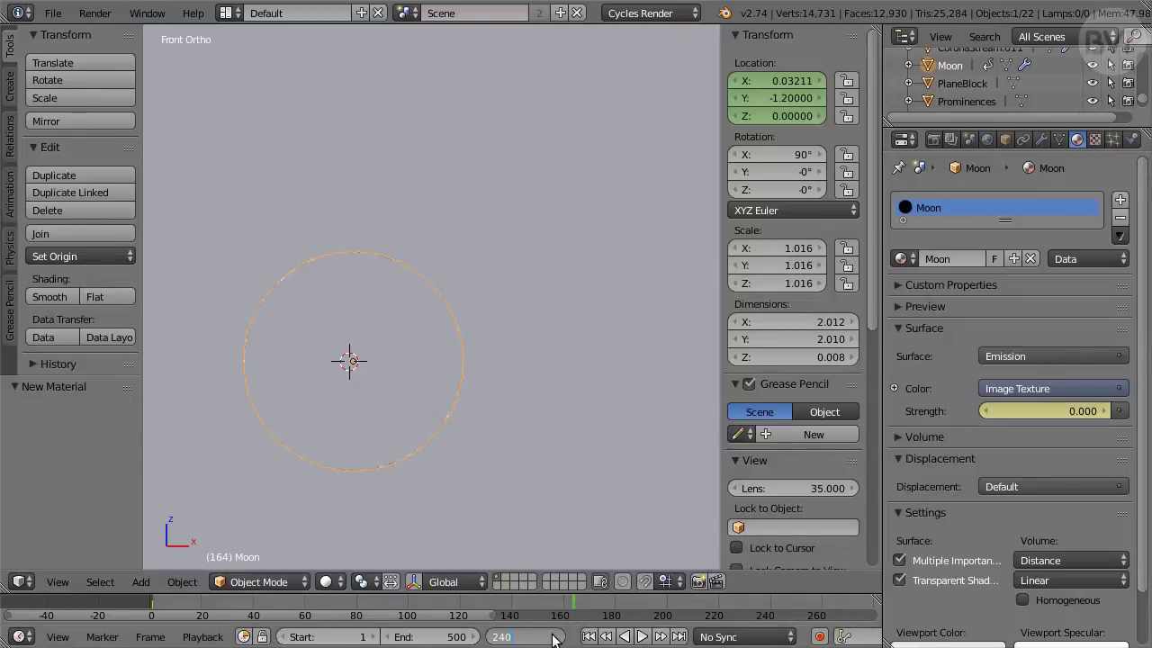
key("Return")
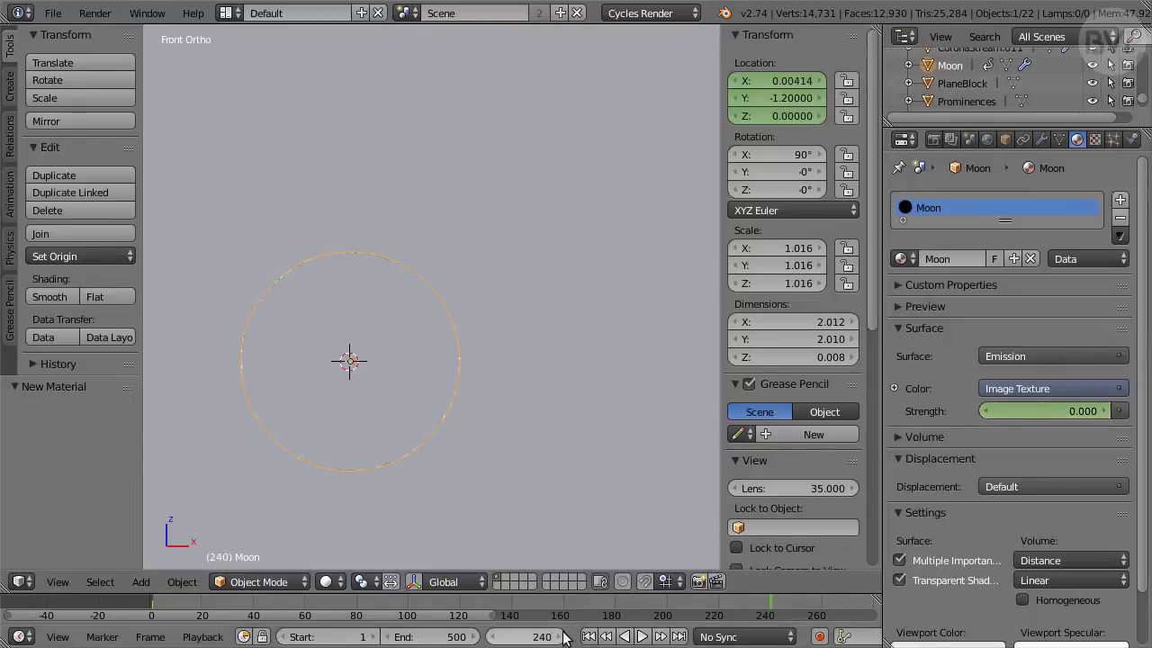
left_click(1039, 410)
type("0.12")
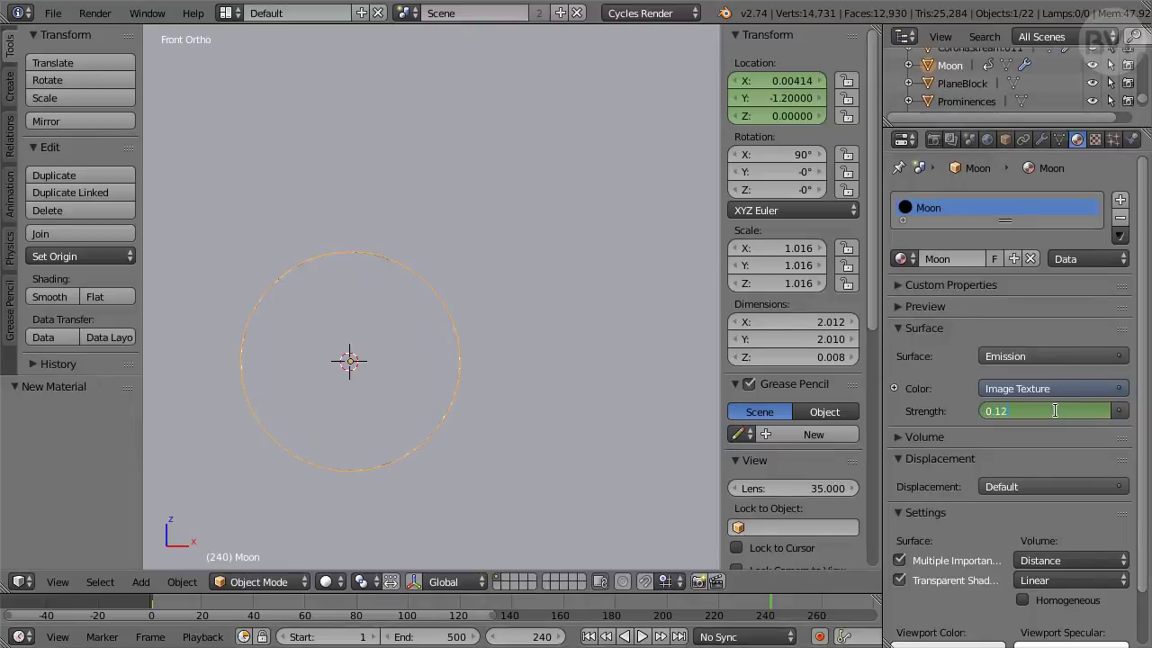
key("Return")
key("i")
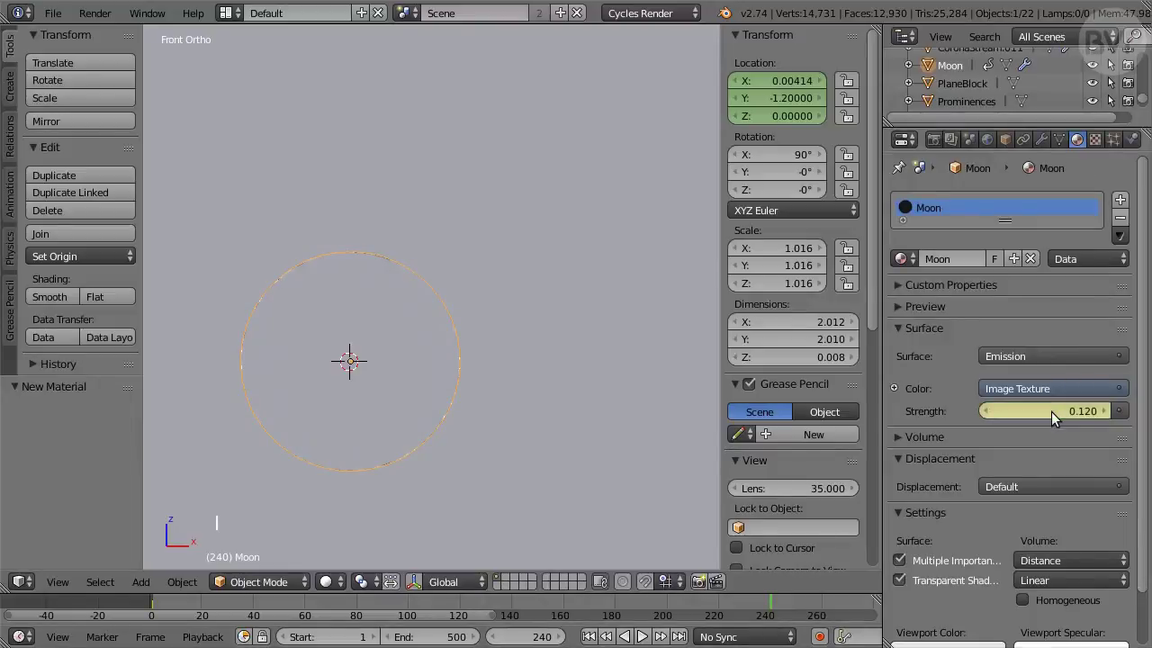
- Keyframe the Moon's emission Strength at 0.12 on frame 335 and 0 on frame 354
left_click(545, 636)
type("335")
key("Return")
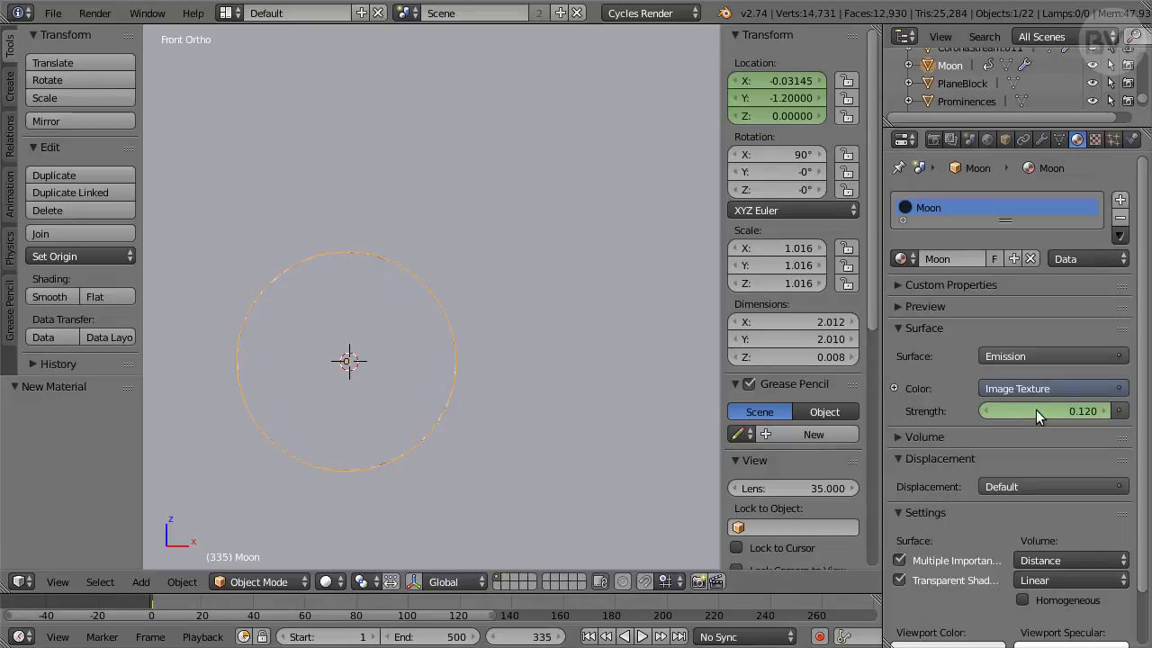
key("i")
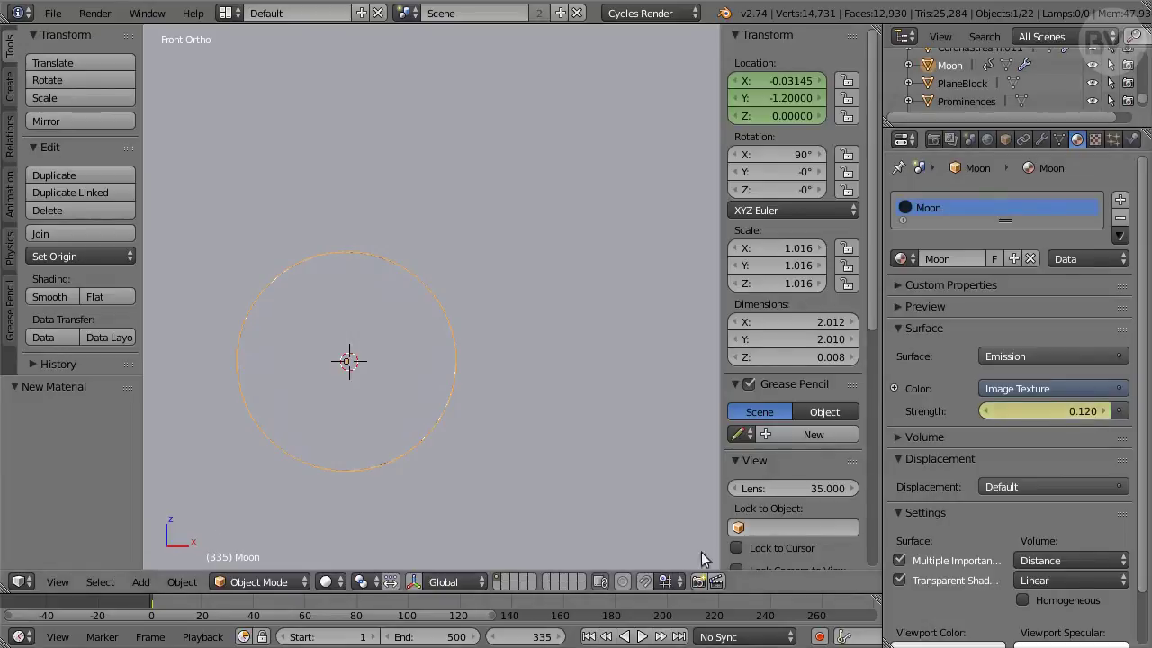
left_click(534, 636)
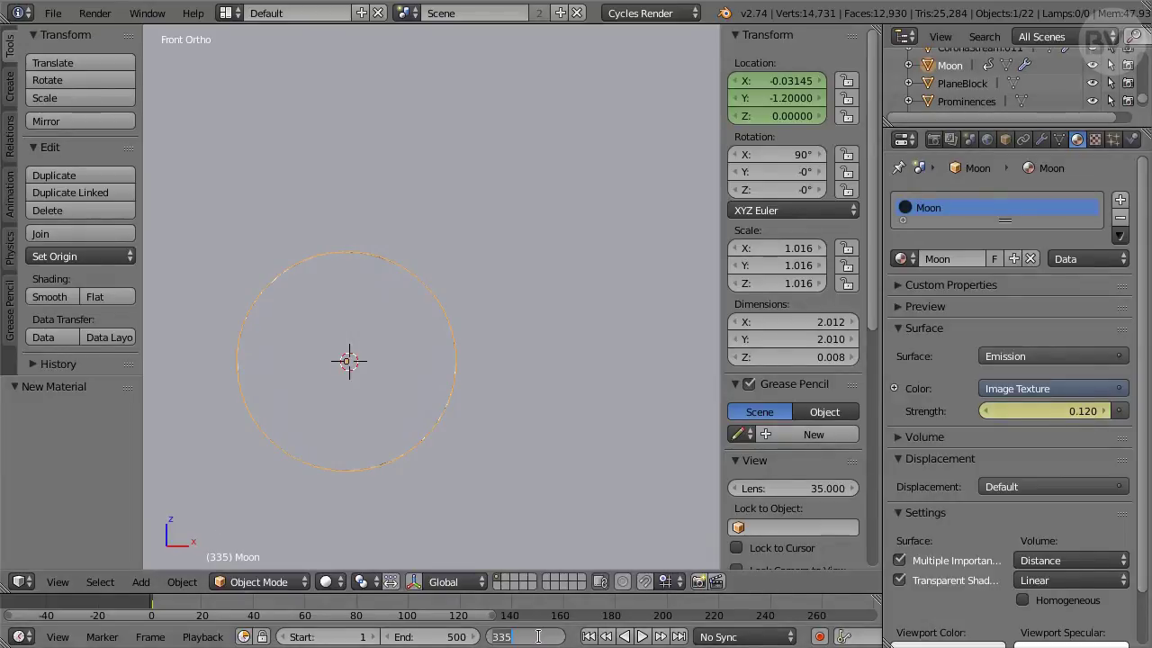
type("354")
key("Return")
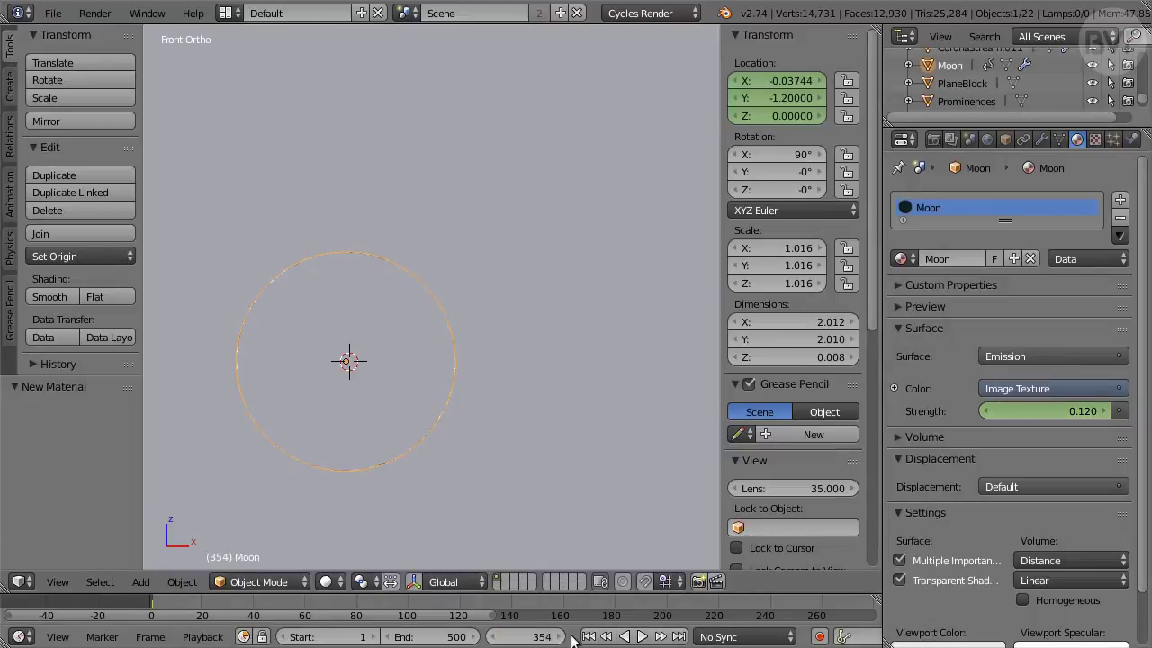
left_click(1040, 416)
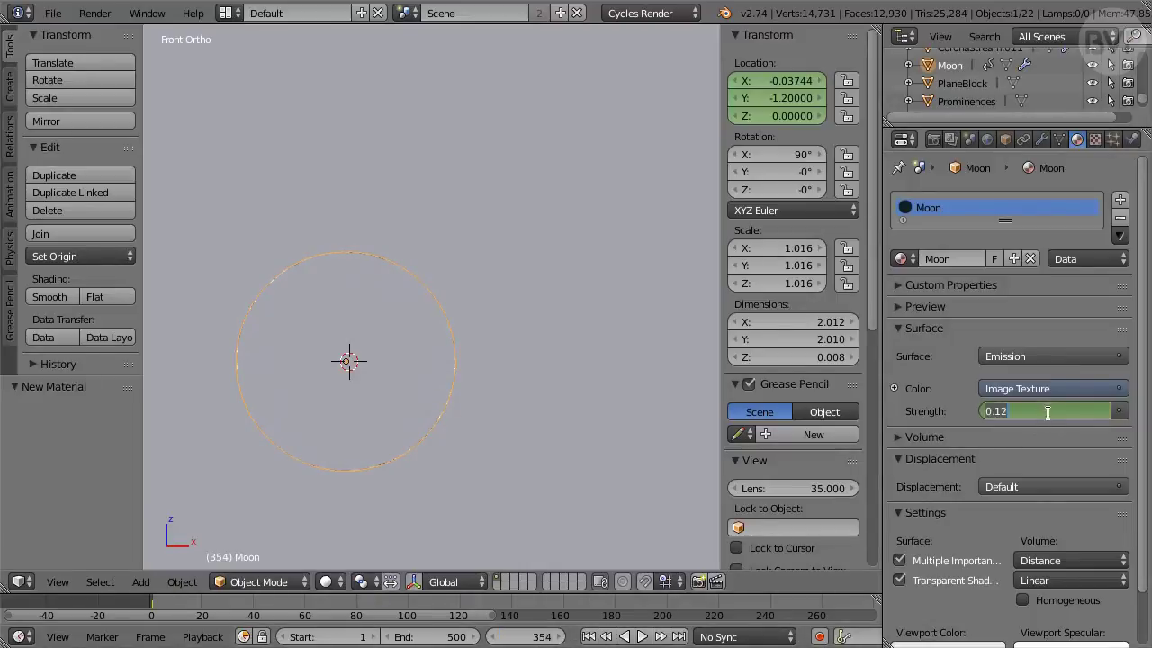
type("0")
key("Return")
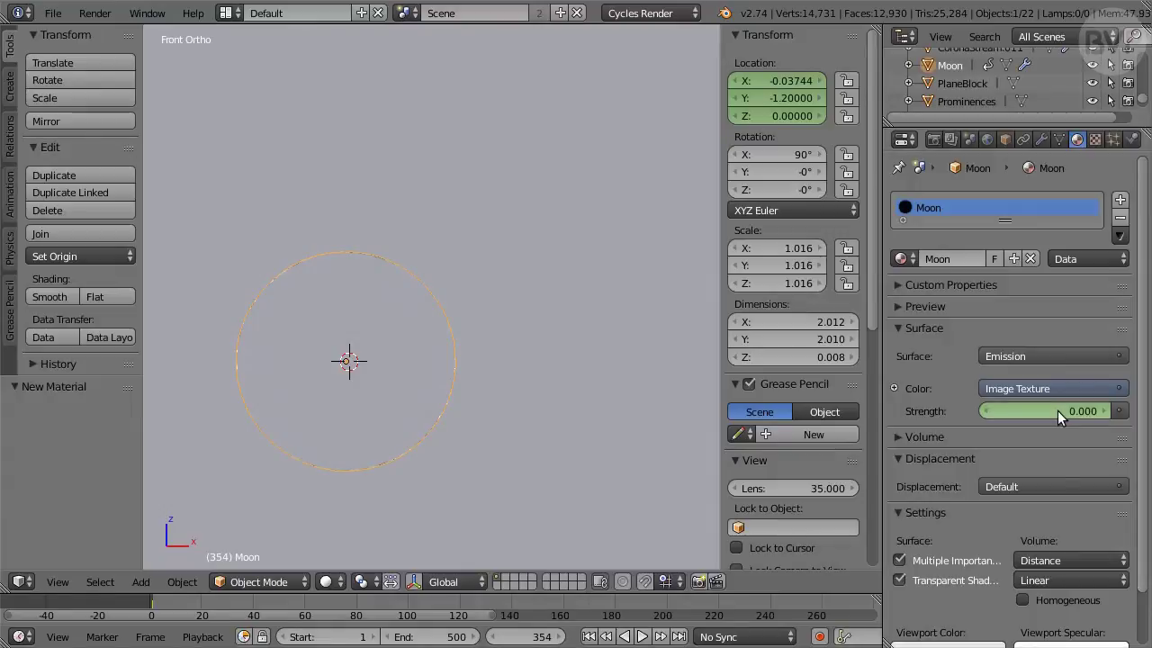
key("i")
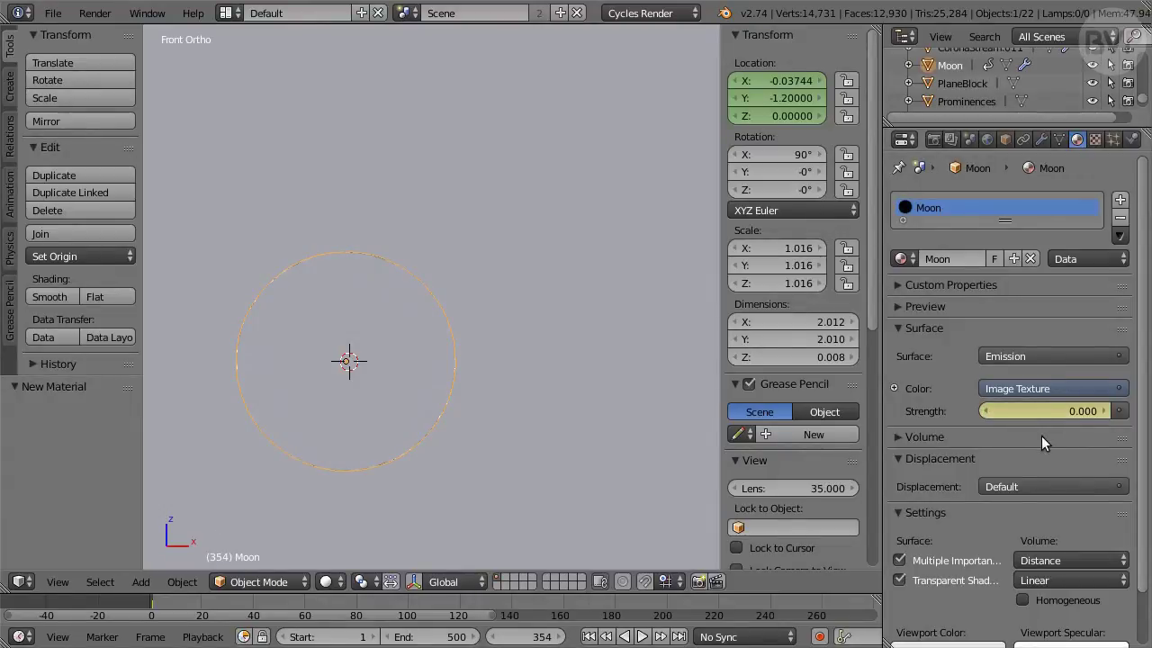
- Select PlaneBlock and keyframe its mix Fac at 0 on frames 354 and 164
left_click(953, 82)
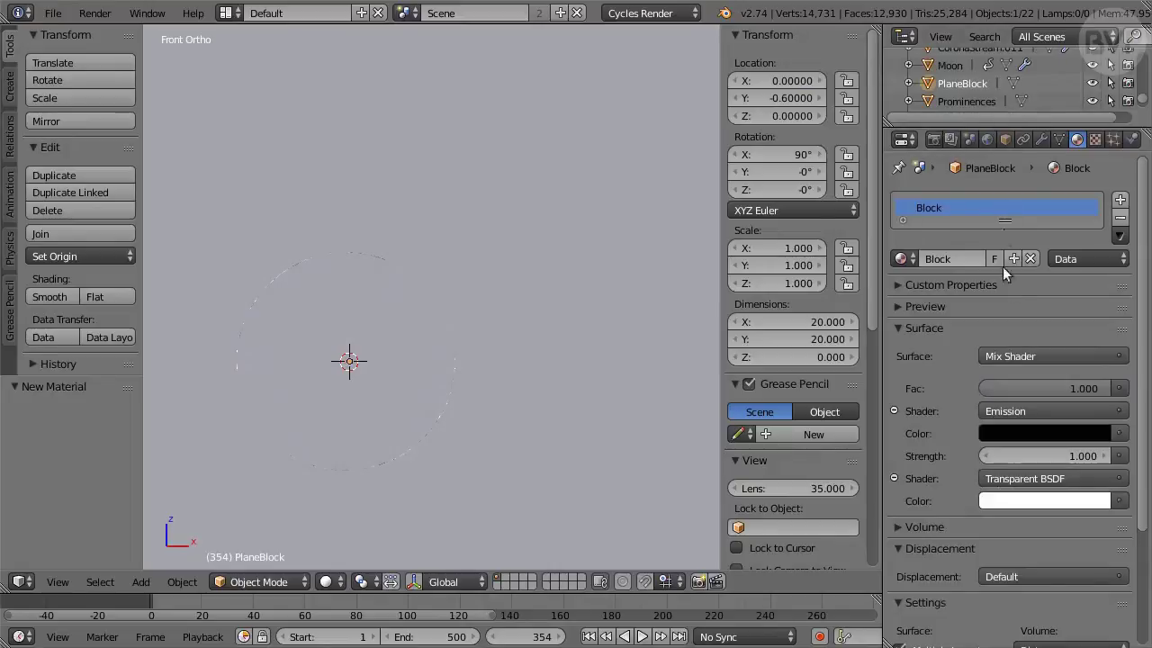
left_click(1047, 386)
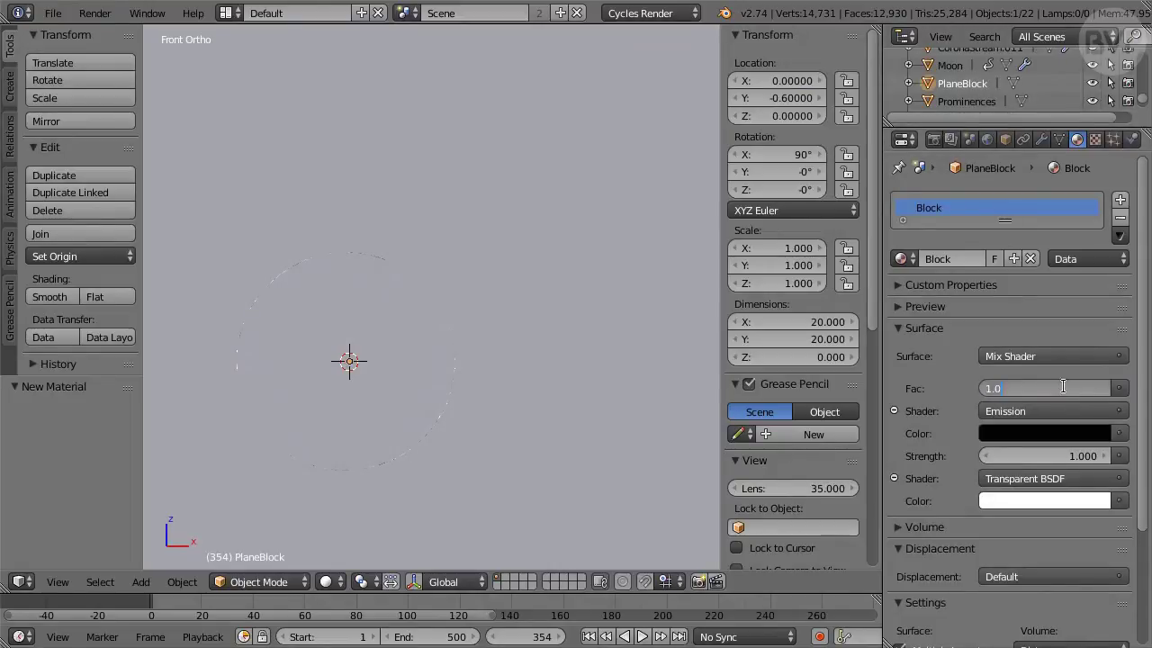
type("0")
key("Return")
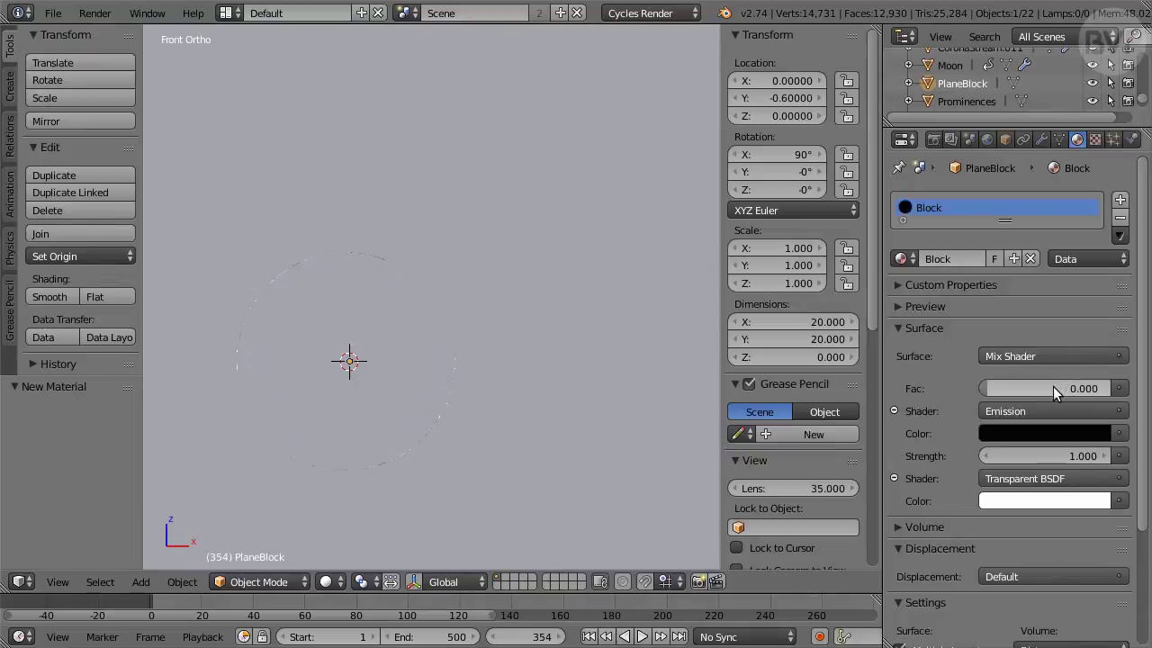
key("i")
left_click(538, 641)
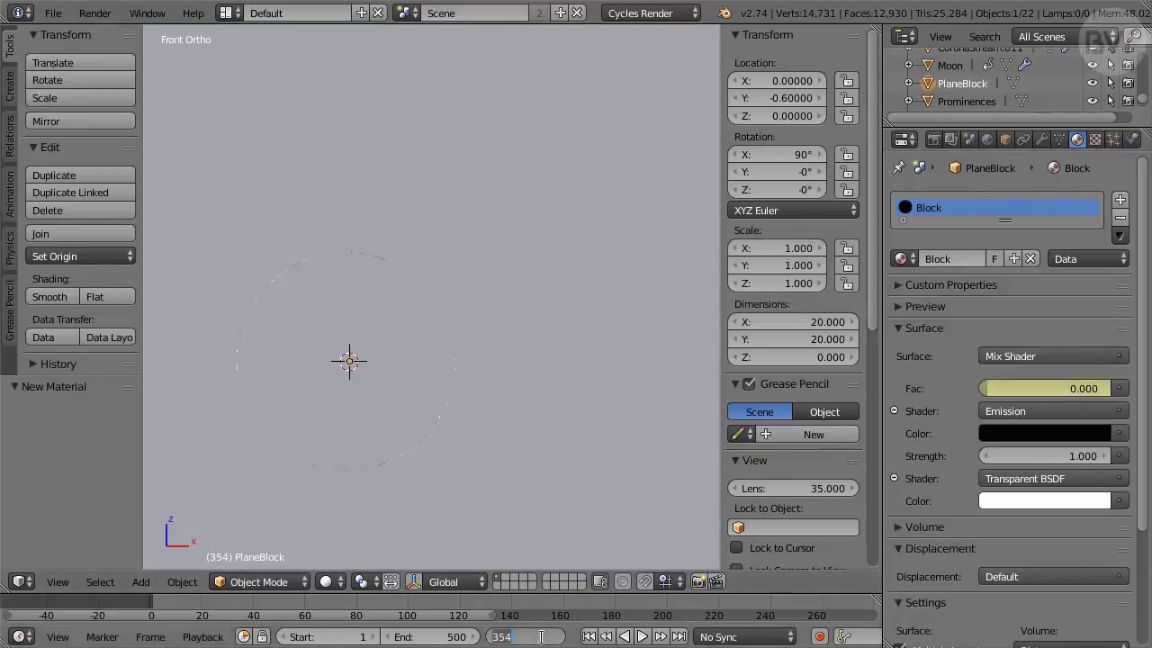
type("164")
key("Return")
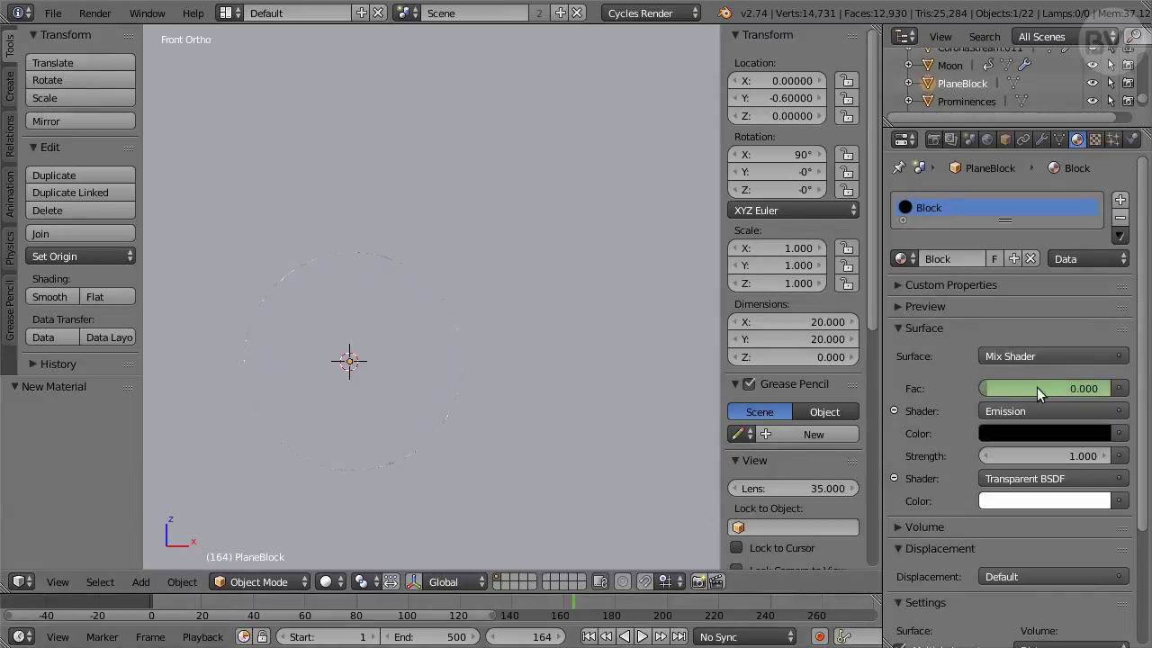
key("i")
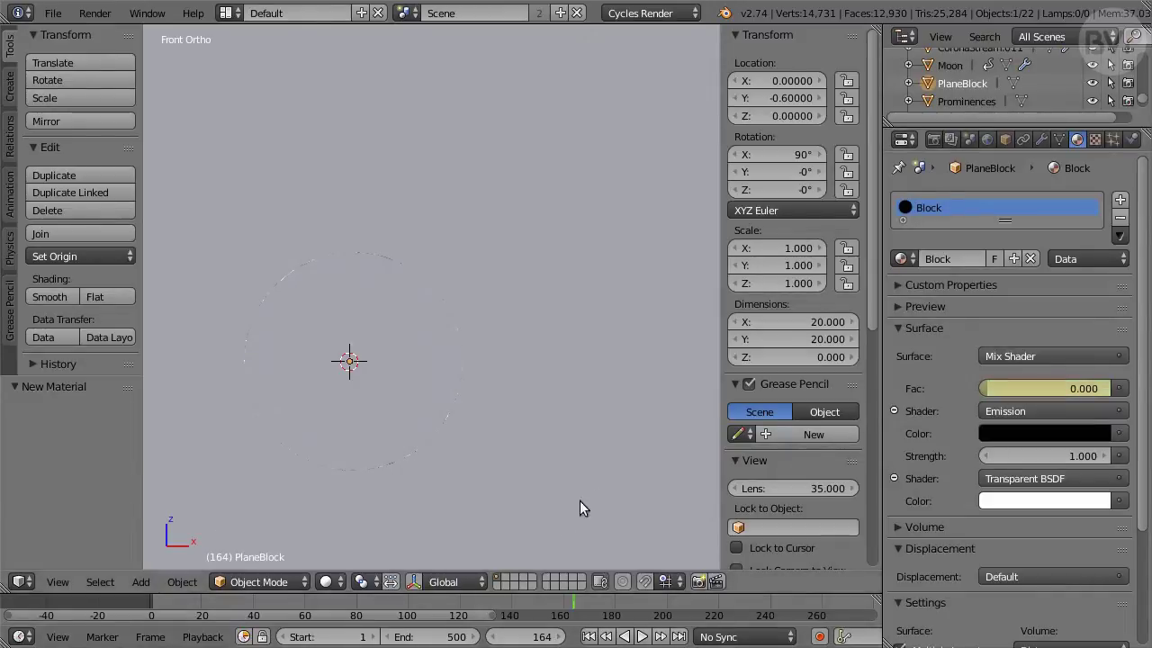
- Keyframe PlaneBlock's mix Fac at 1 on frames 240 and 335
left_click(535, 637)
type("240")
key("Return")
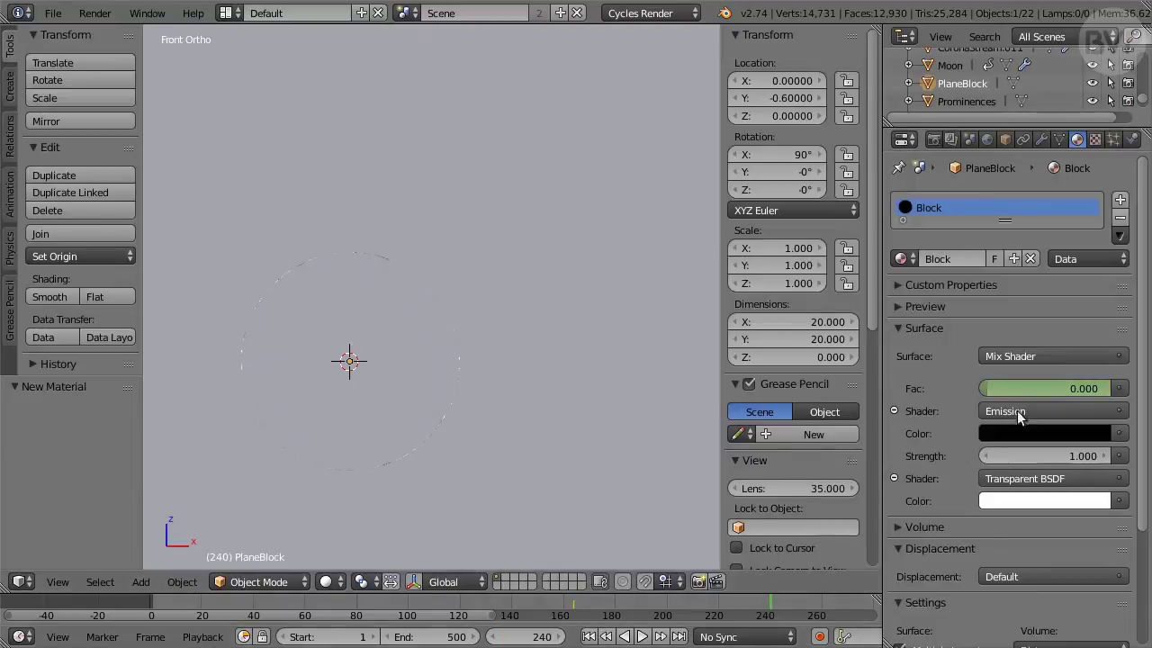
left_click(1063, 387)
type("1")
key("Return")
key("i")
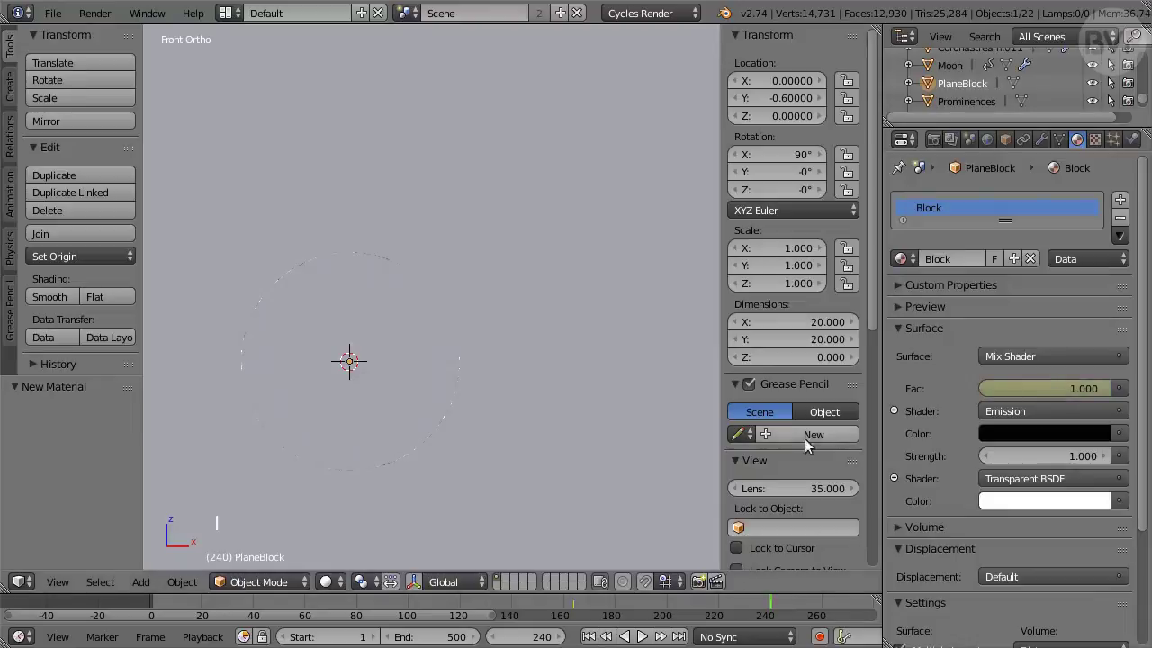
left_click(532, 641)
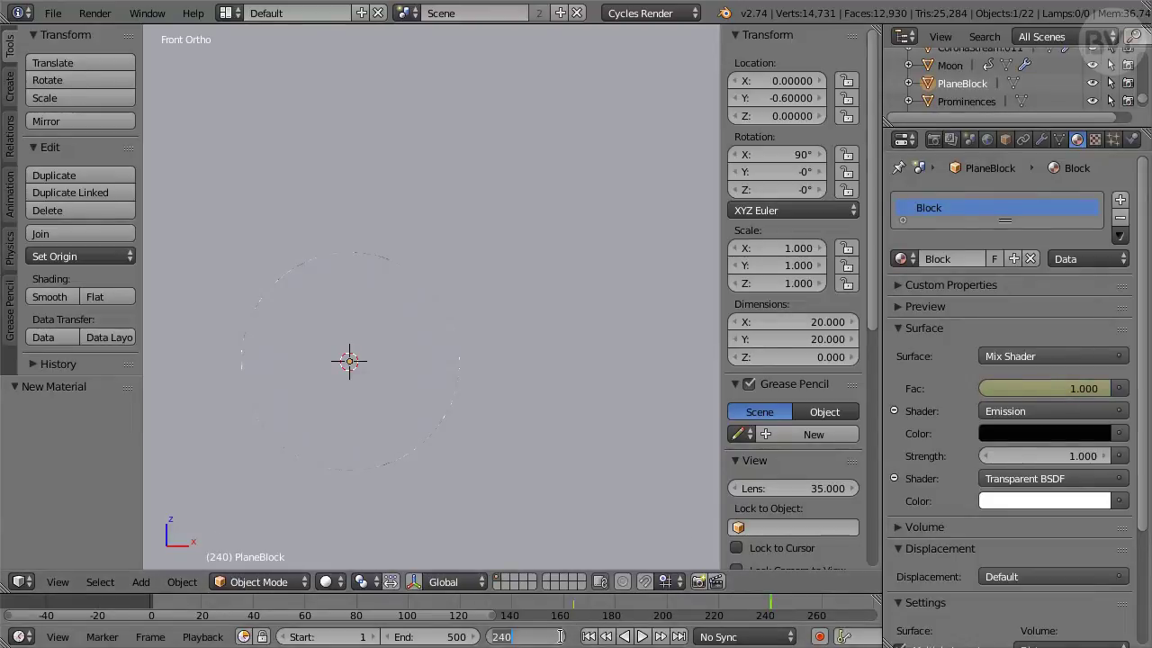
type("335")
key("Return")
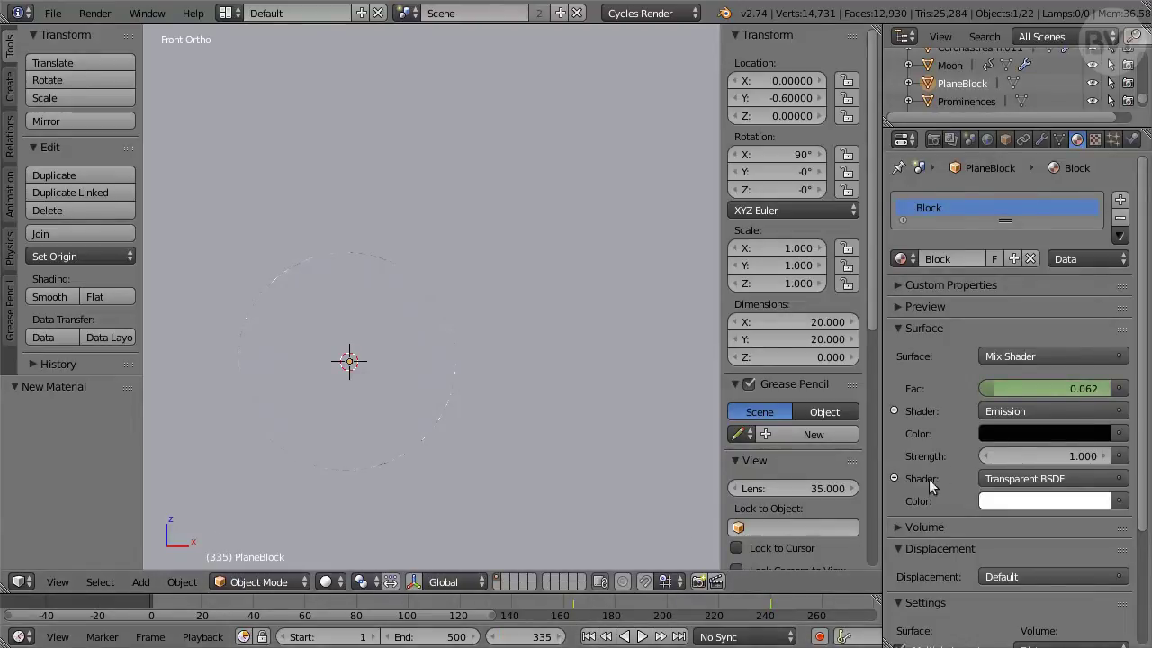
left_click(1058, 379)
type("1")
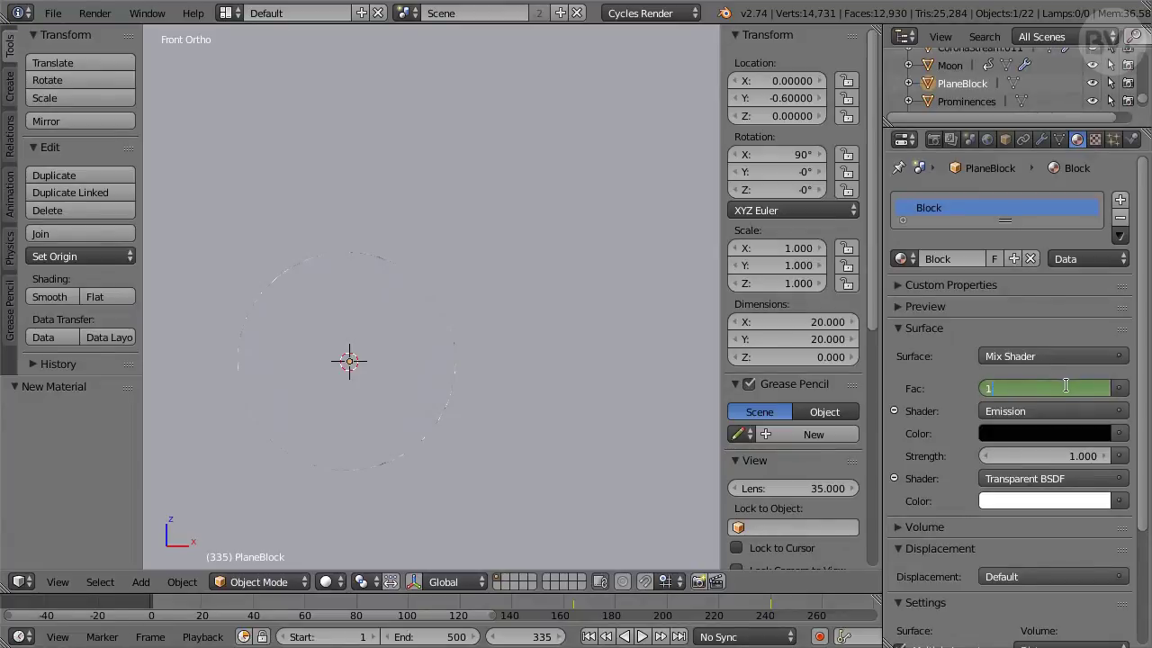
key("Return")
key("i")
- Select Prominences and keyframe its emission strength at 0 on frame 150 and 3 on frame 210
left_click(990, 100)
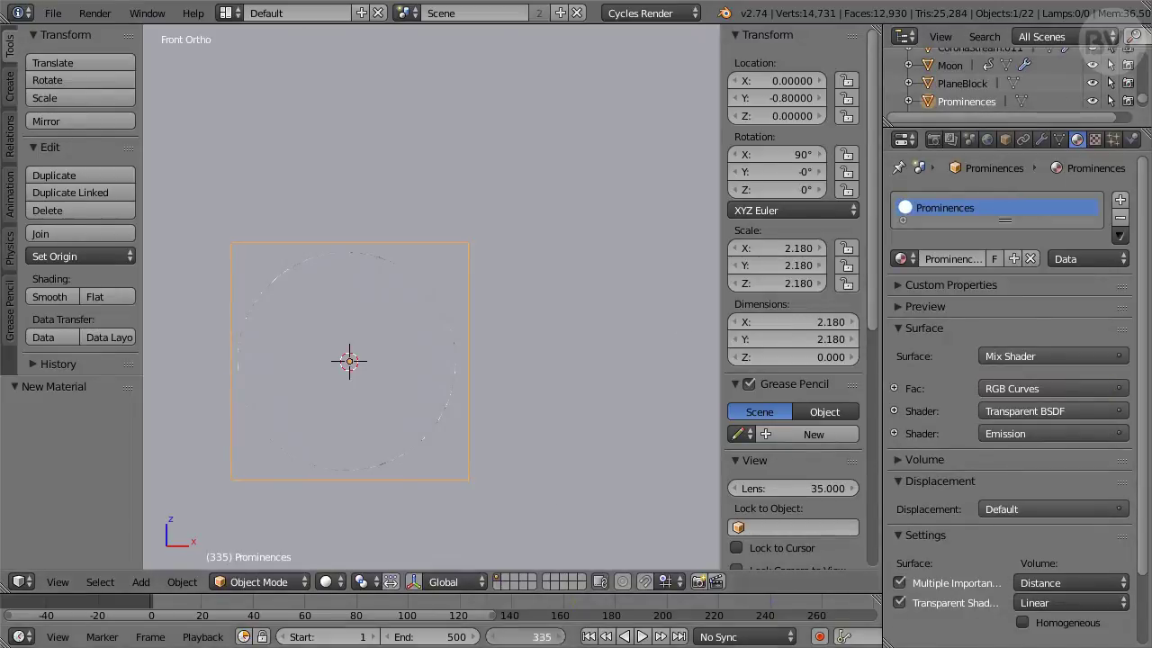
left_click(543, 637)
type("150")
key("Return")
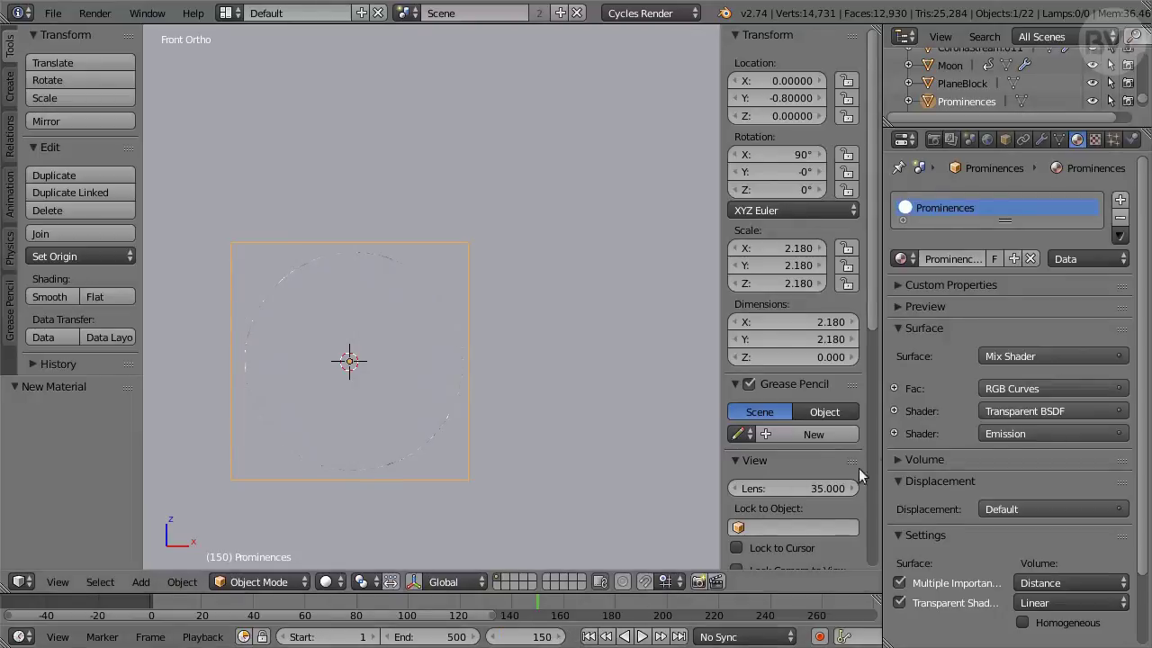
left_click(894, 433)
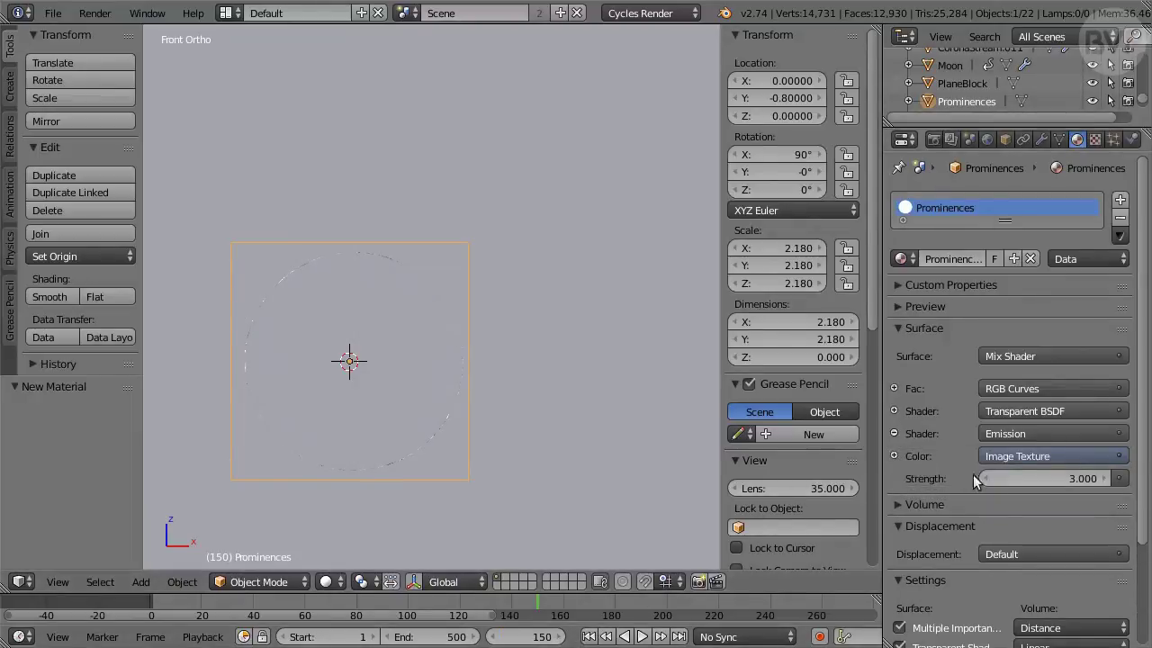
left_click(1056, 479)
type("0")
key("Return")
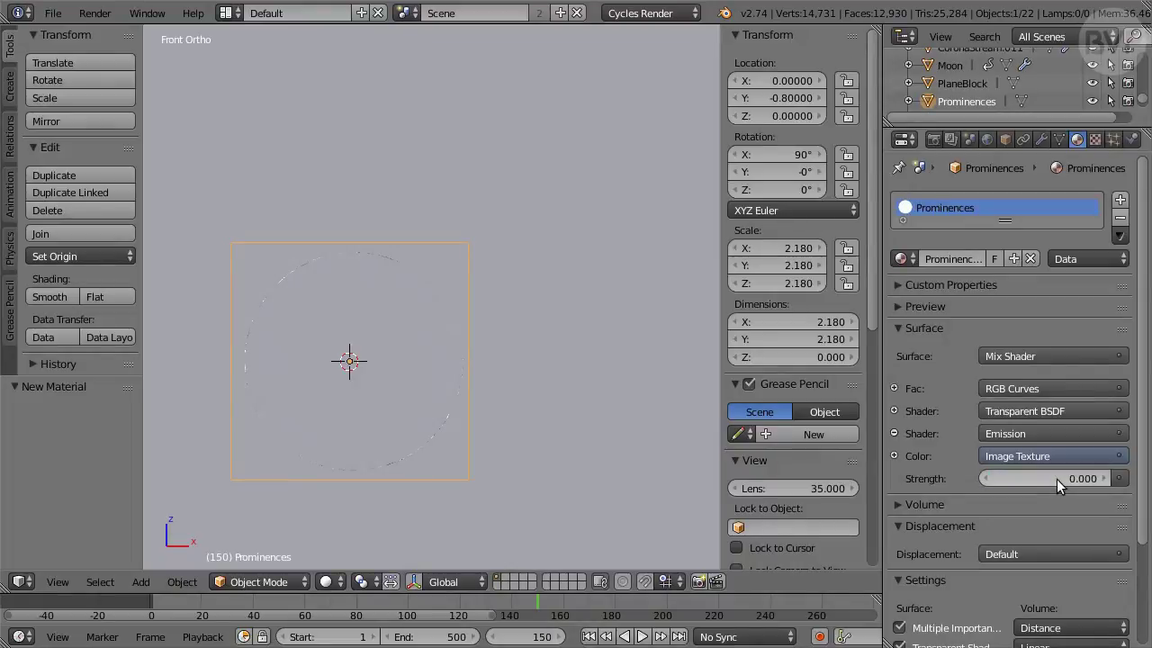
key("i")
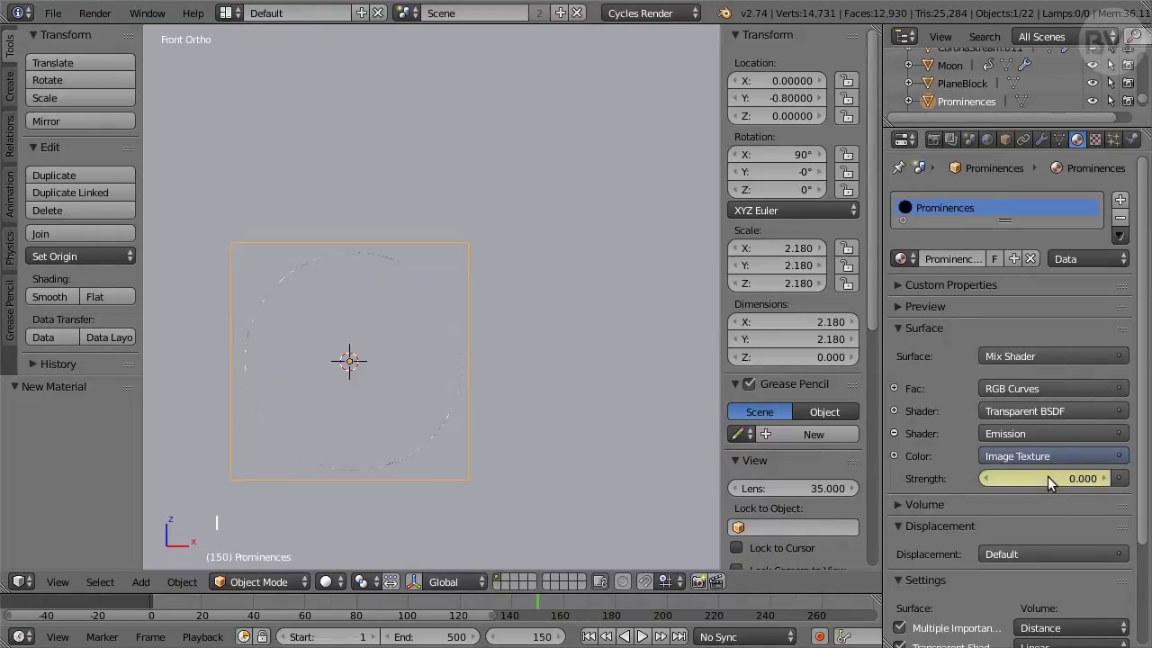
left_click(543, 637)
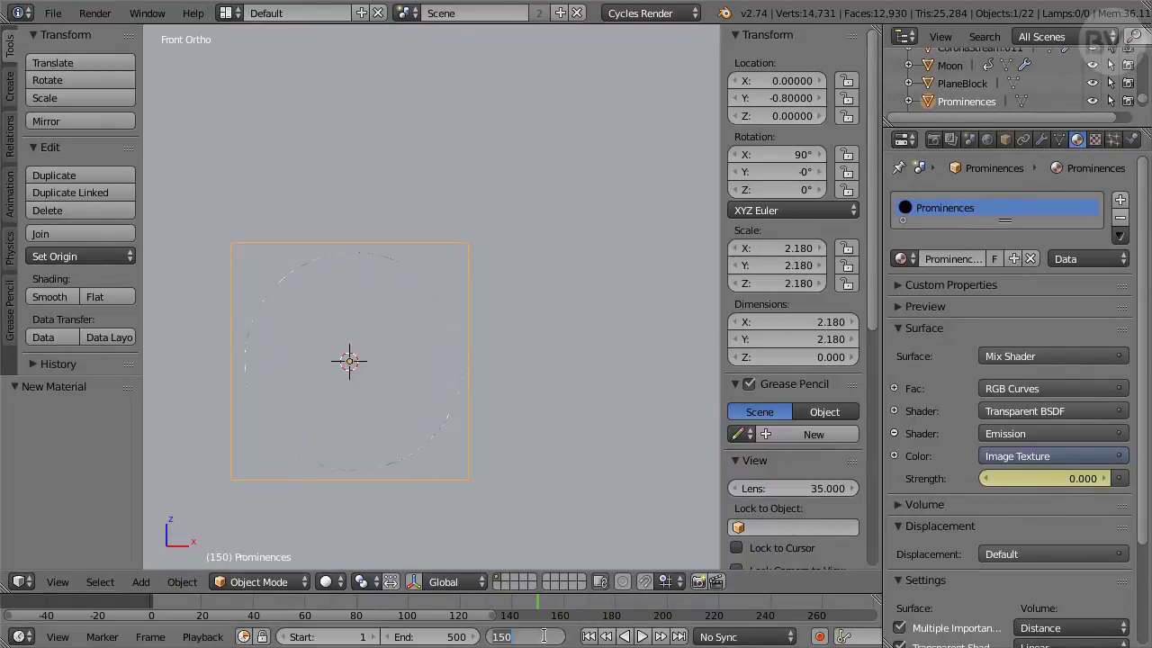
type("210")
key("Return")
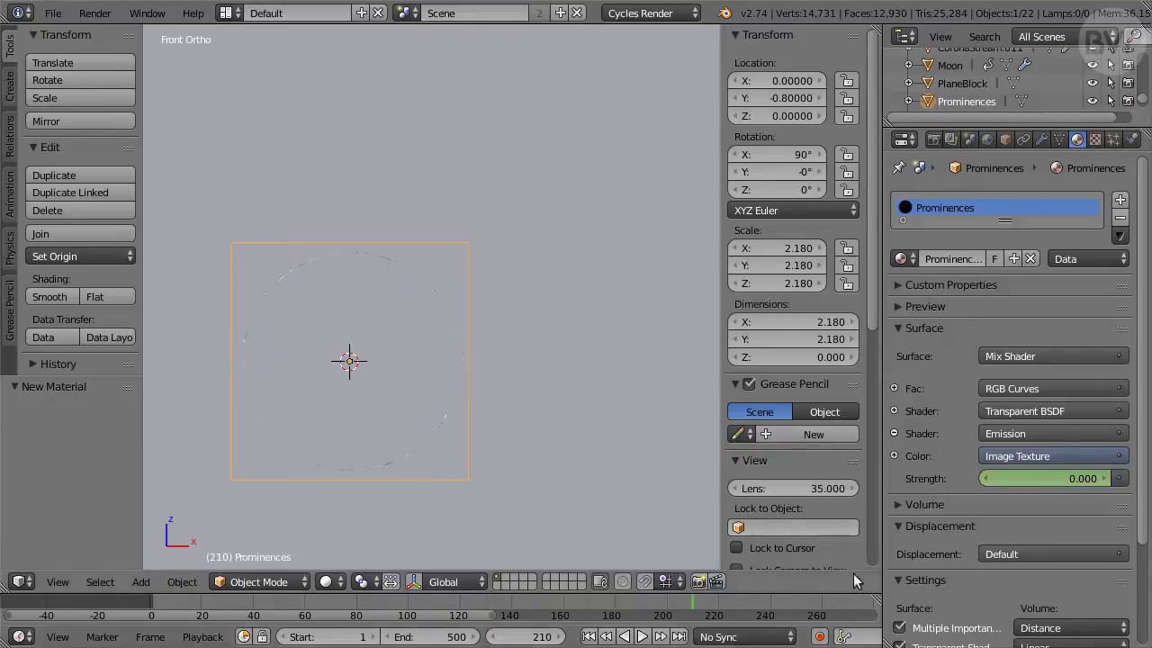
left_click(1020, 479)
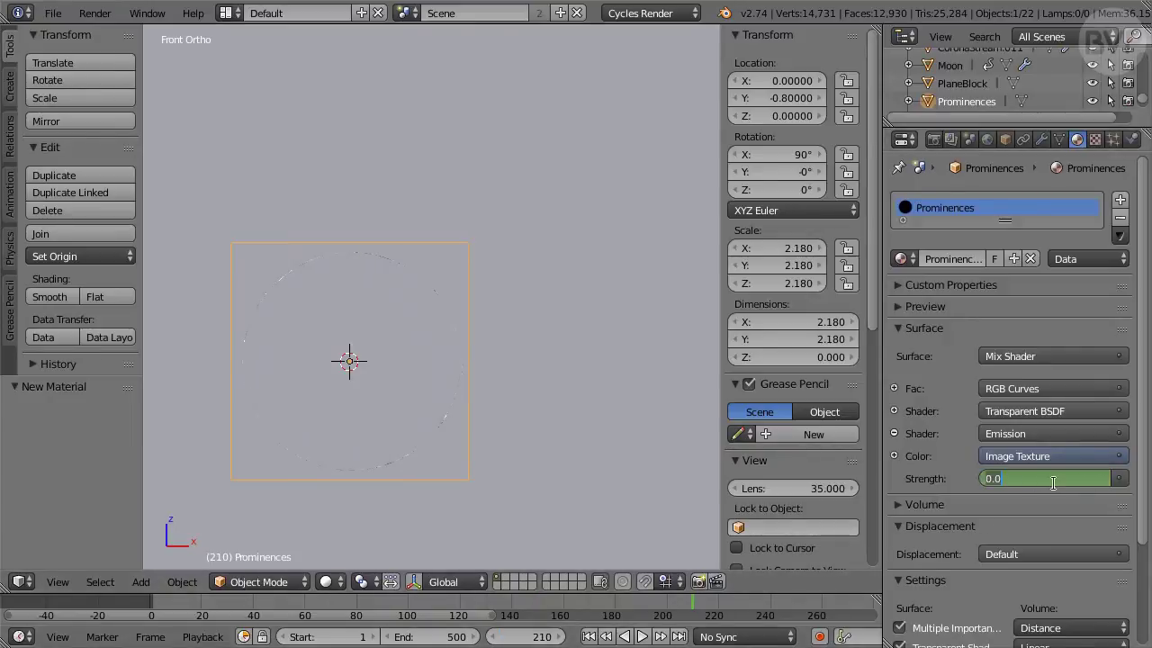
type("3")
key("Return")
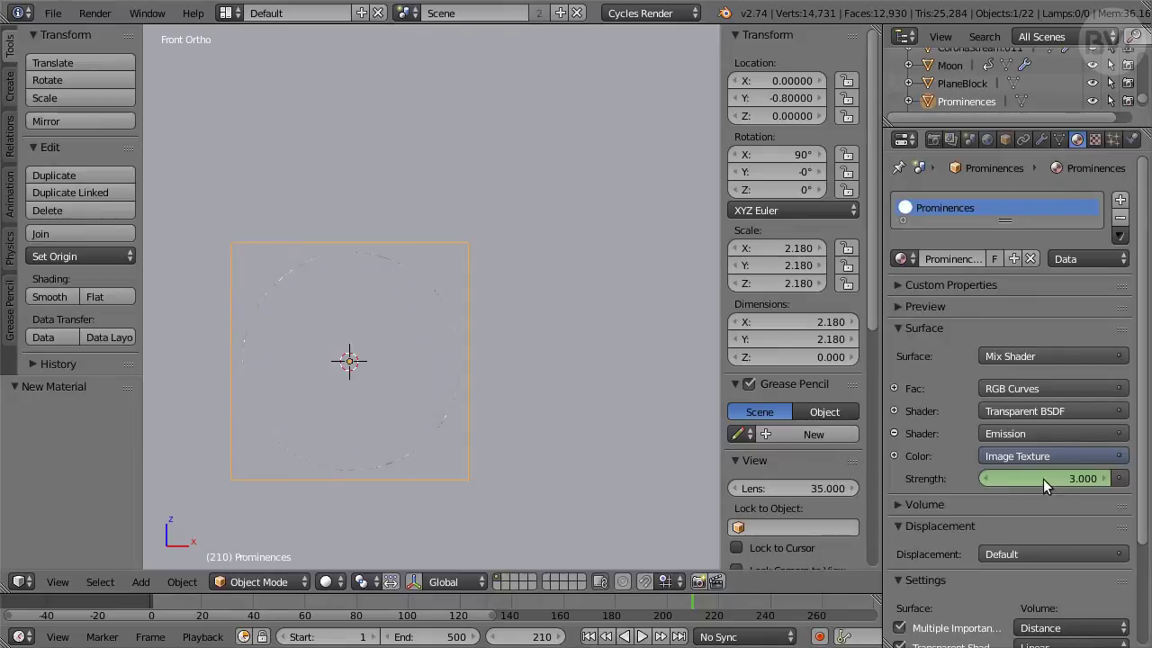
key("i")
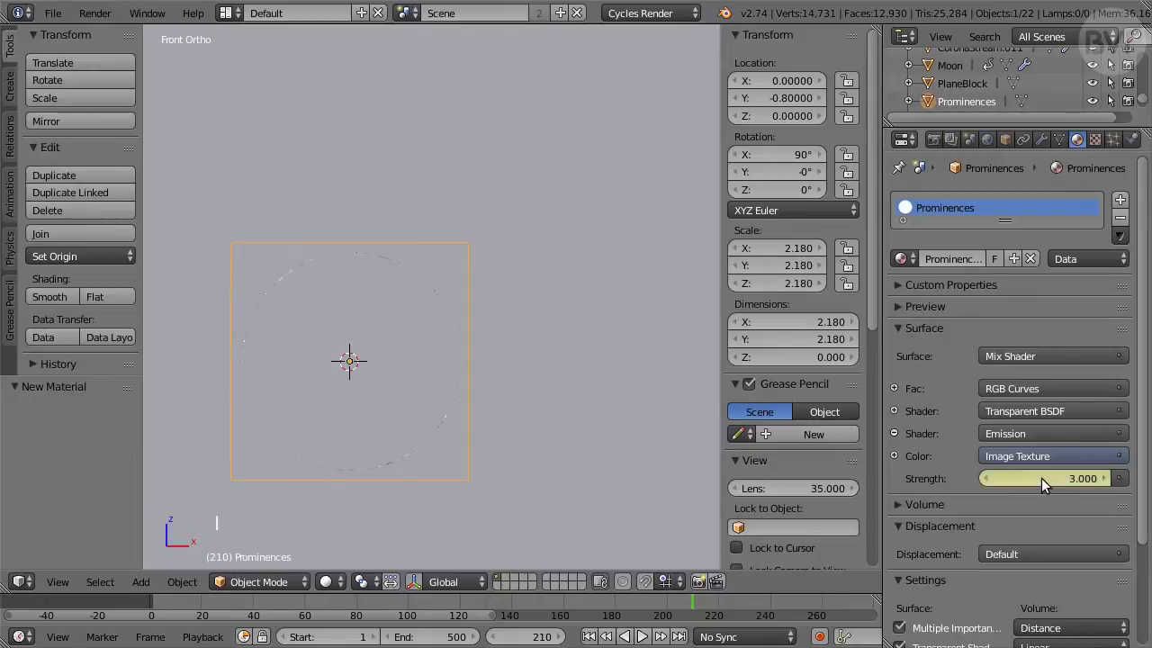
- Keyframe the Prominences emission strength at 3 on frame 343 and 0 on frame 364
left_click(532, 638)
type("343")
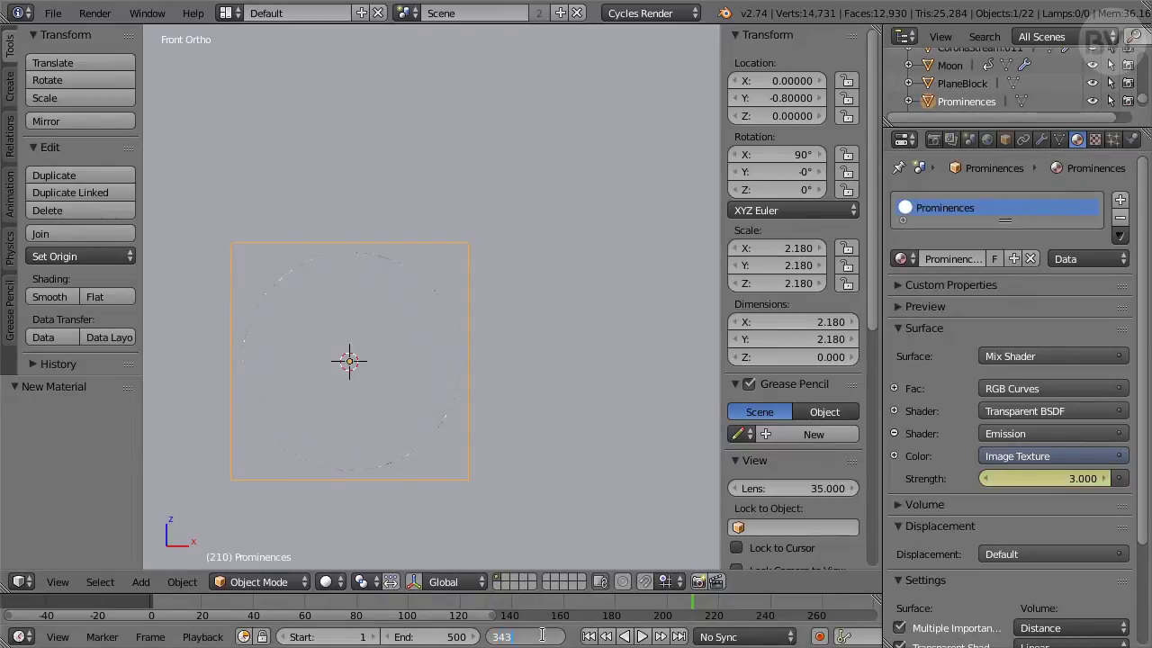
key("Return")
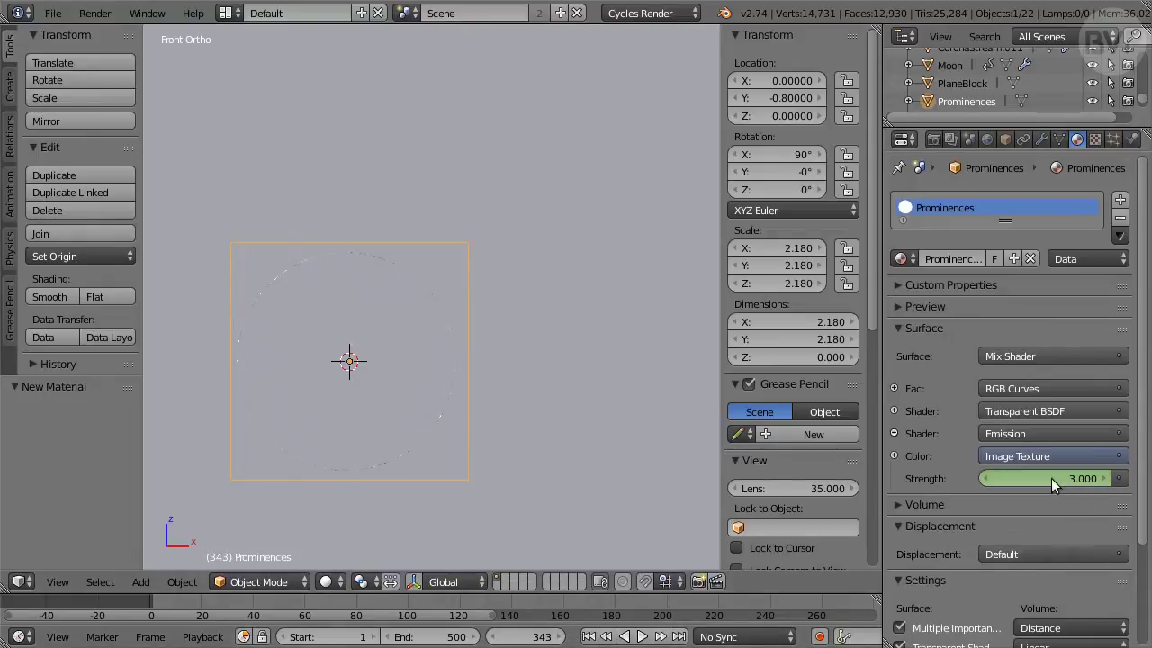
key("i")
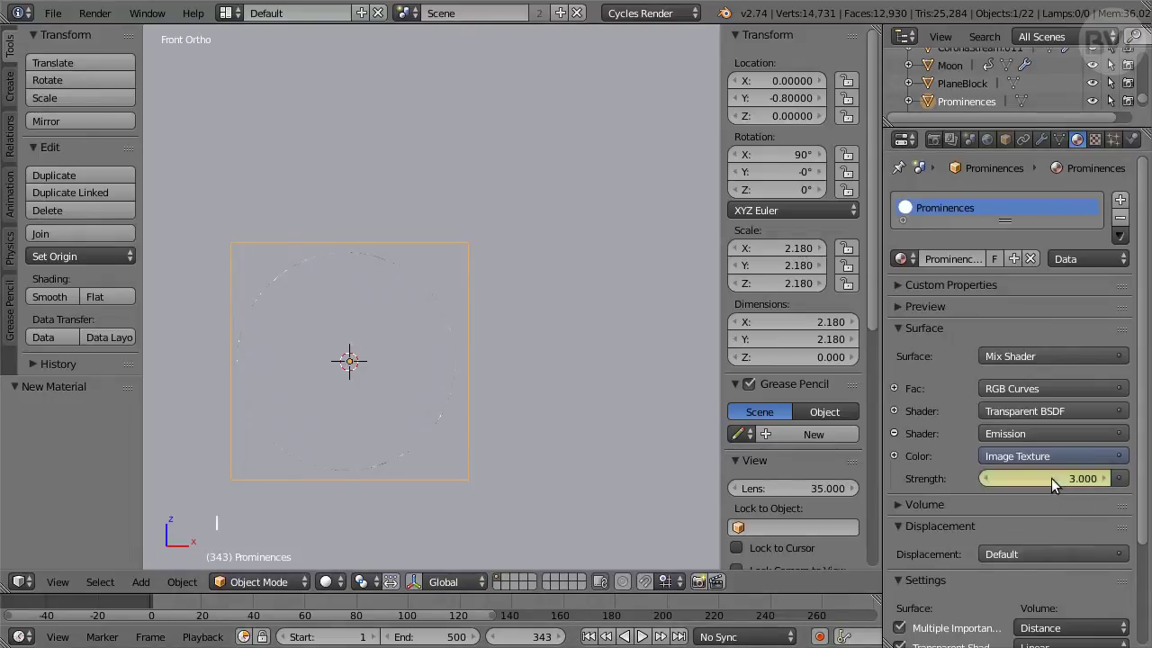
left_click(534, 639)
type("364")
key("Return")
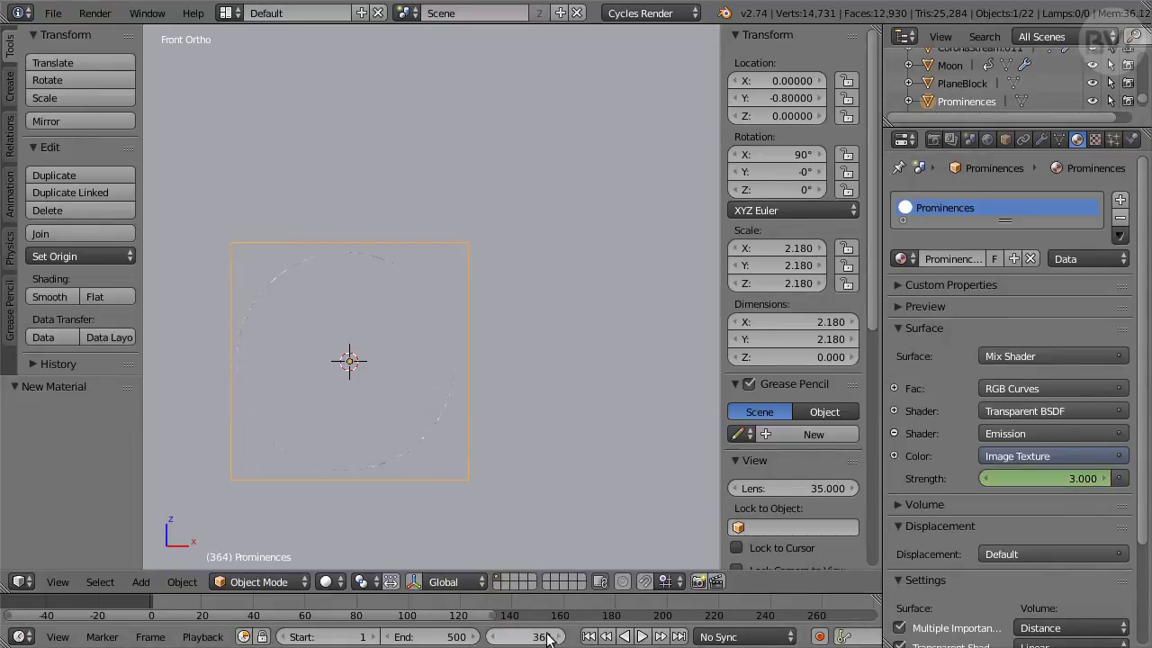
left_click(1071, 473)
type("0")
key("Return")
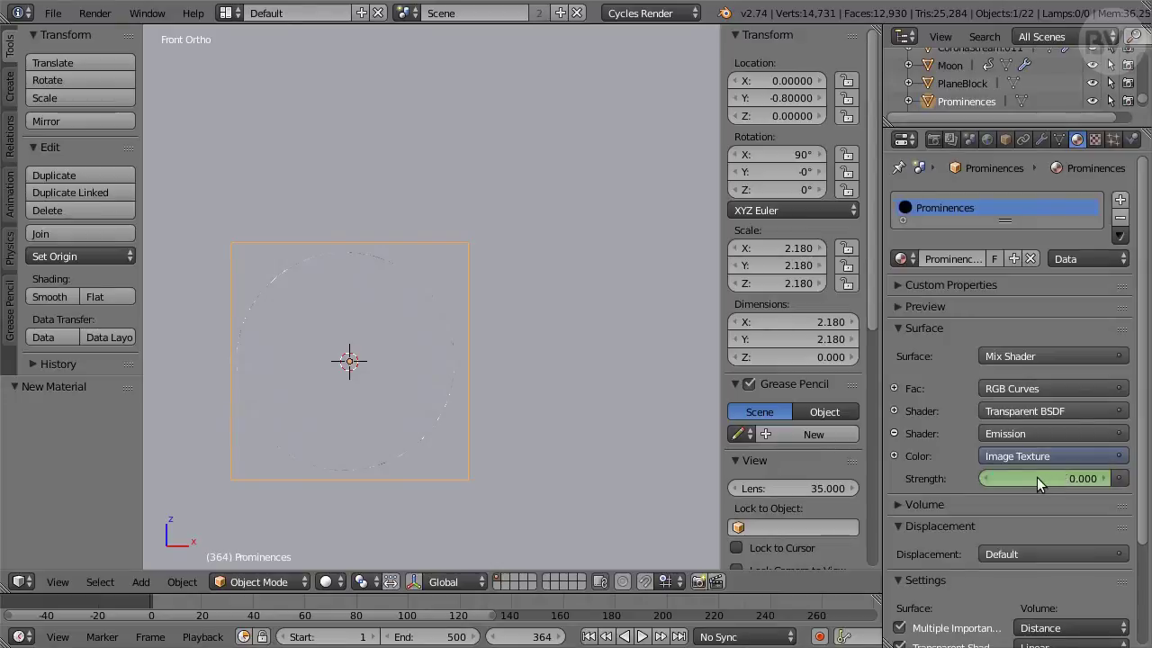
key("i")
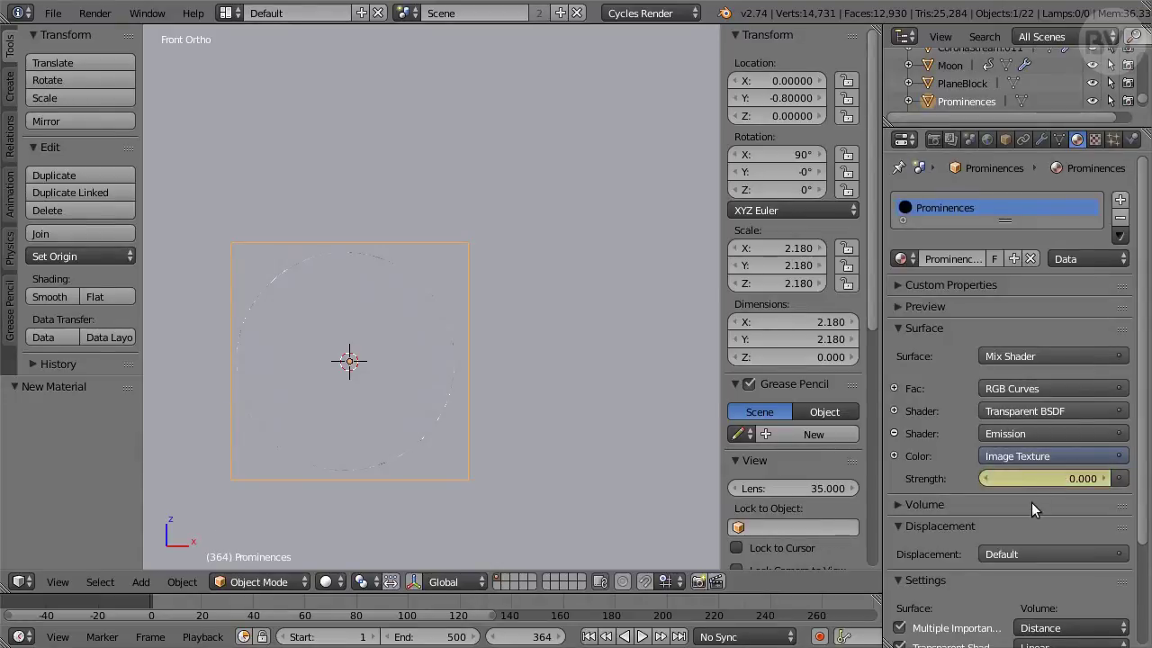
- Keyframe Film Exposure at 0.2 on frame 125 and at 1.0 on frame 210
left_click(936, 139)
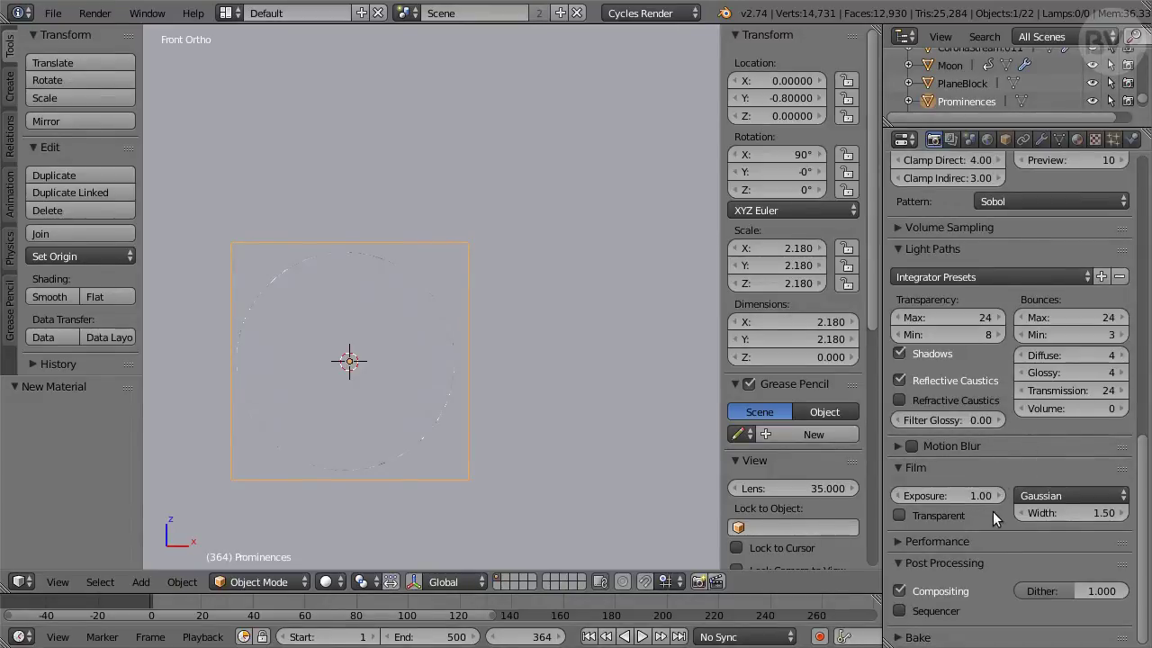
left_click(537, 636)
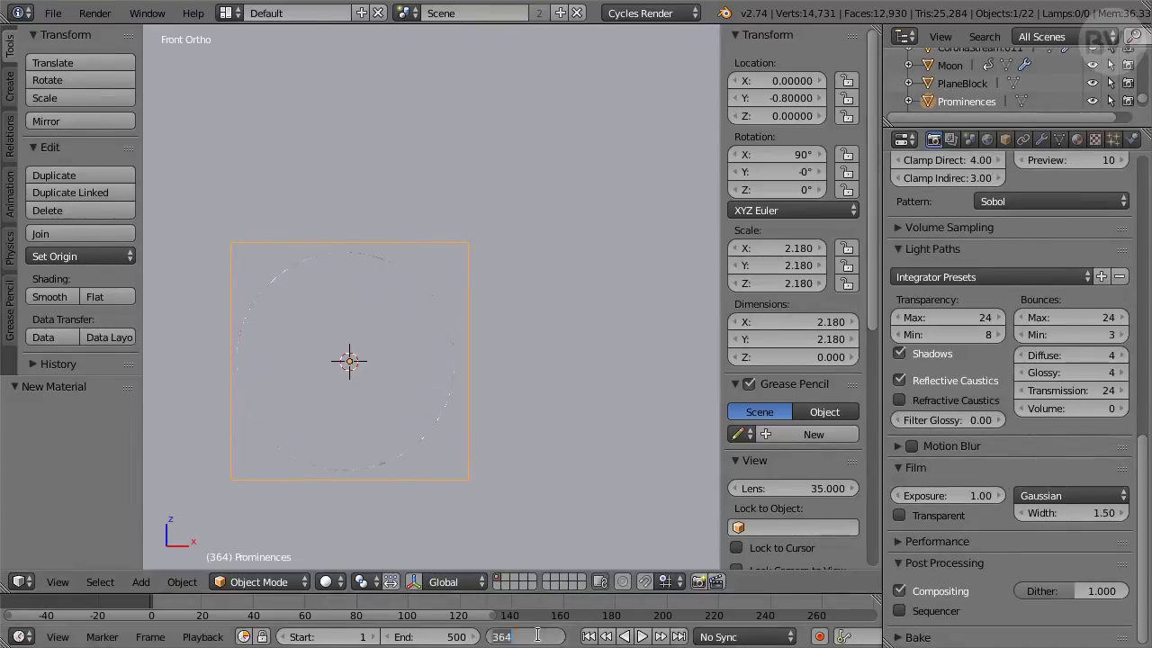
type("125")
key("Return")
left_click(951, 495)
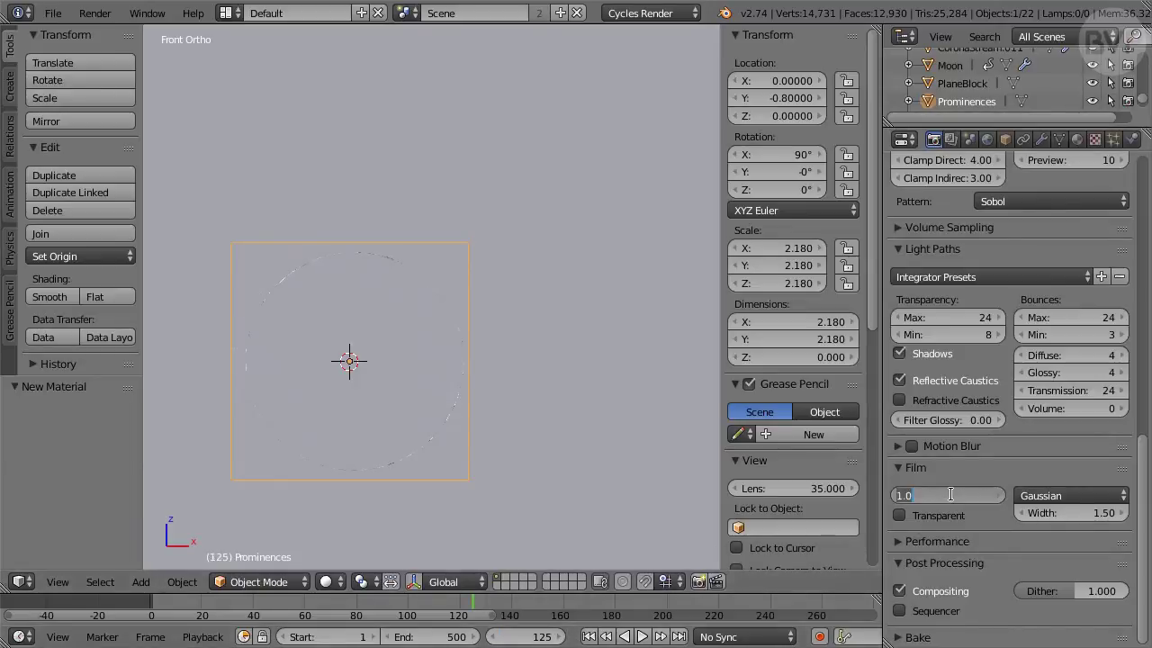
type("0.2")
key("Return")
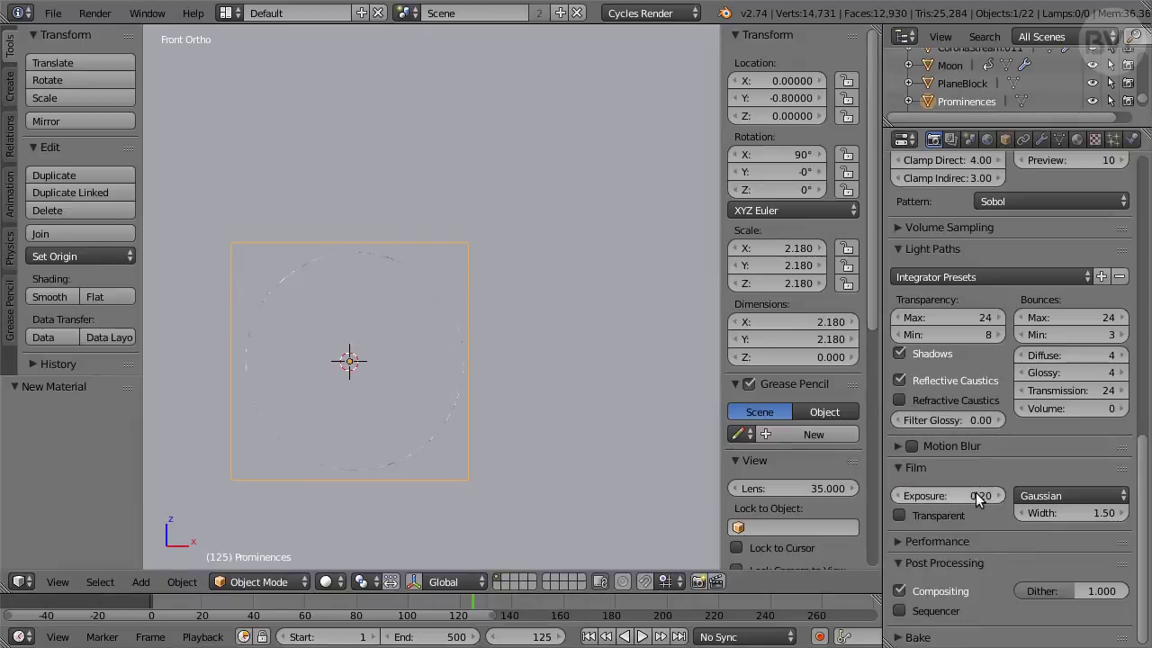
key("i")
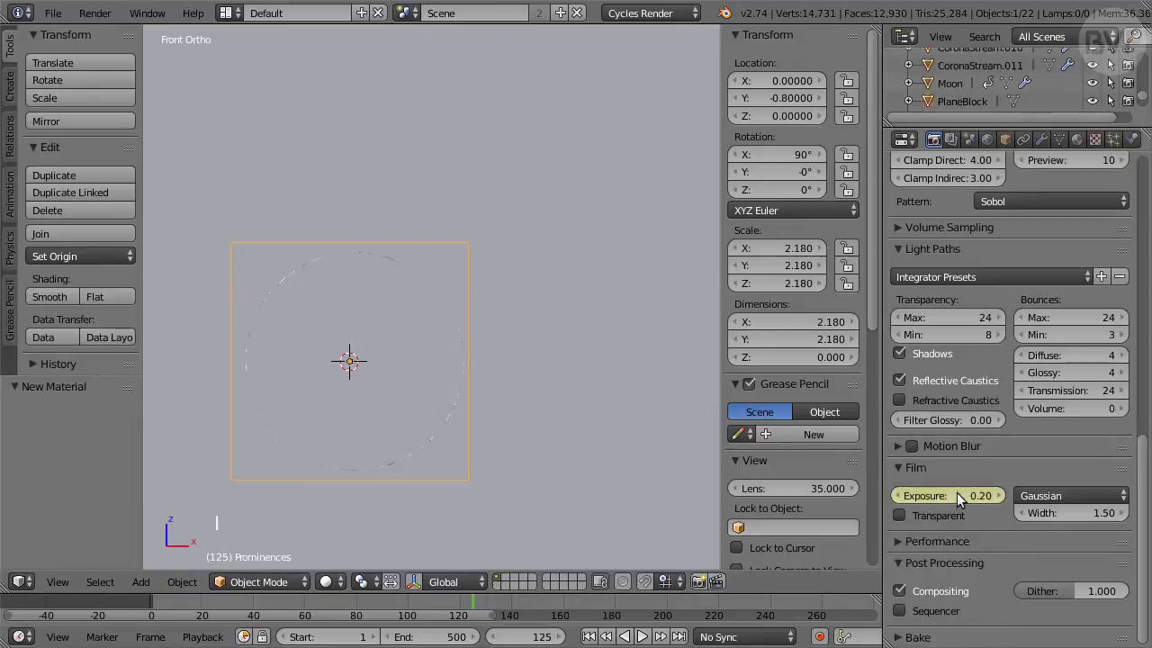
left_click(551, 634)
type("210")
key("Return")
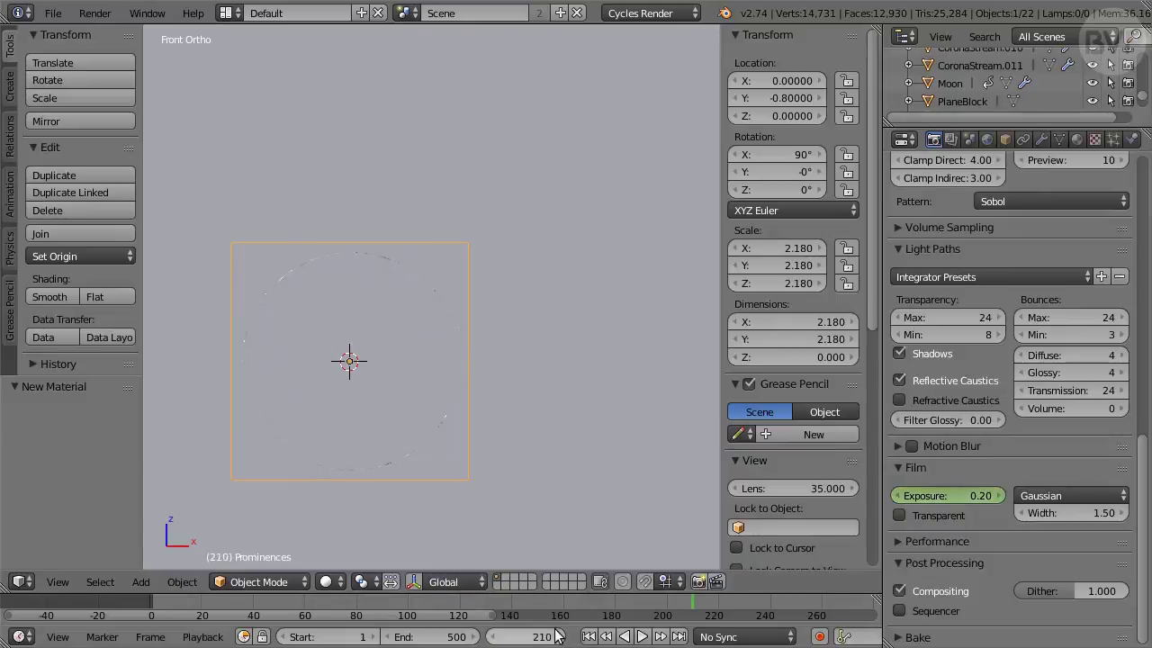
left_click(955, 495)
type("1")
key("Return")
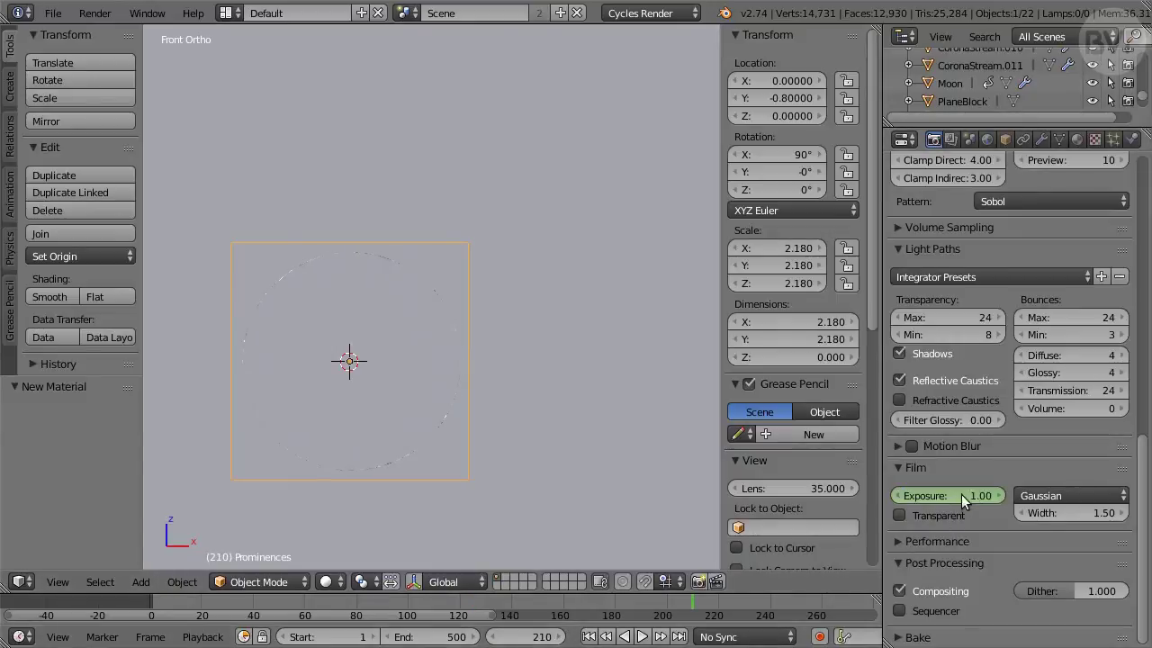
key("i")
- Keyframe exposure at 1.0 on frame 343, then set it to 0.2 on frame 375
left_click(537, 637)
type("343")
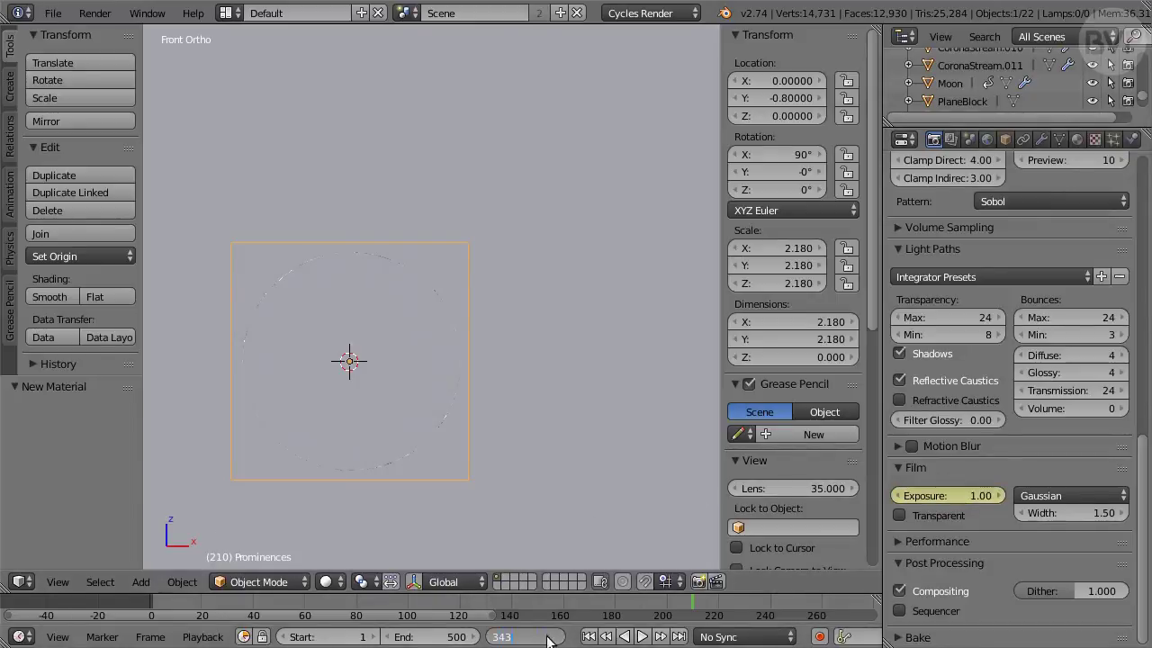
key("Return")
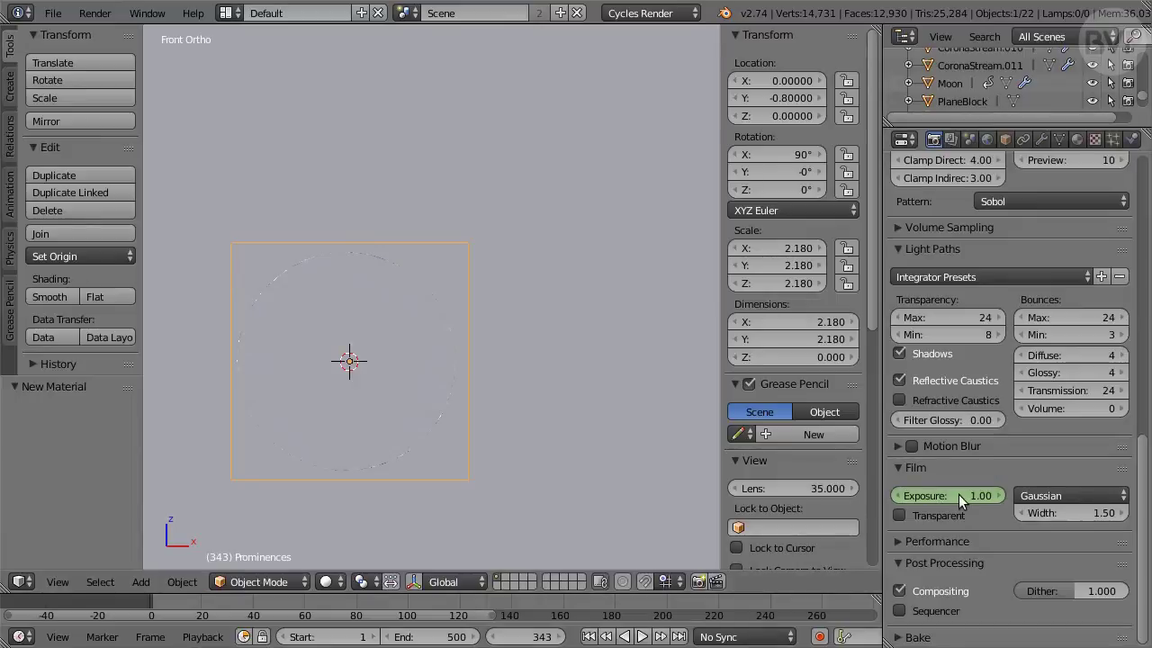
key("i")
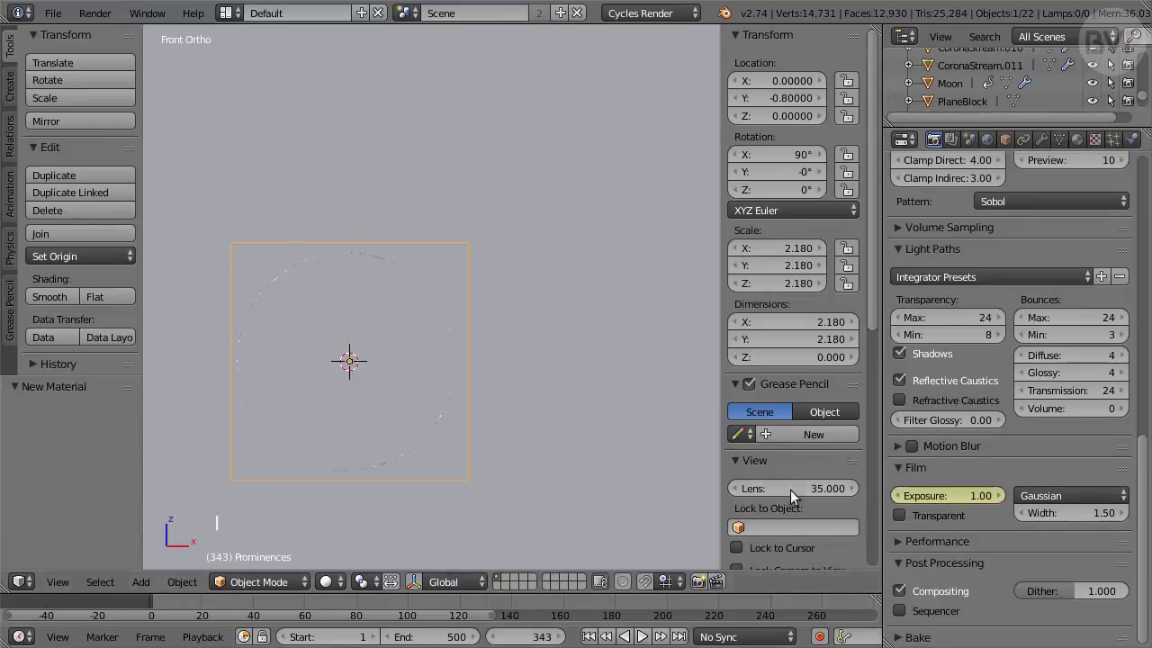
left_click(536, 637)
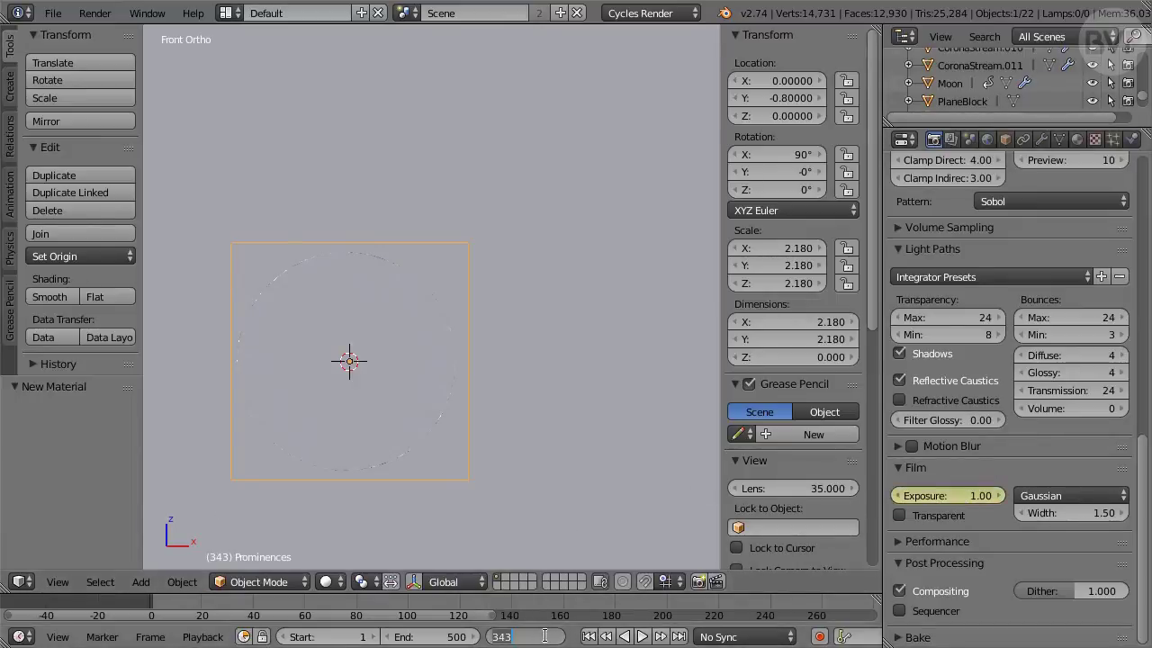
type("375")
key("Return")
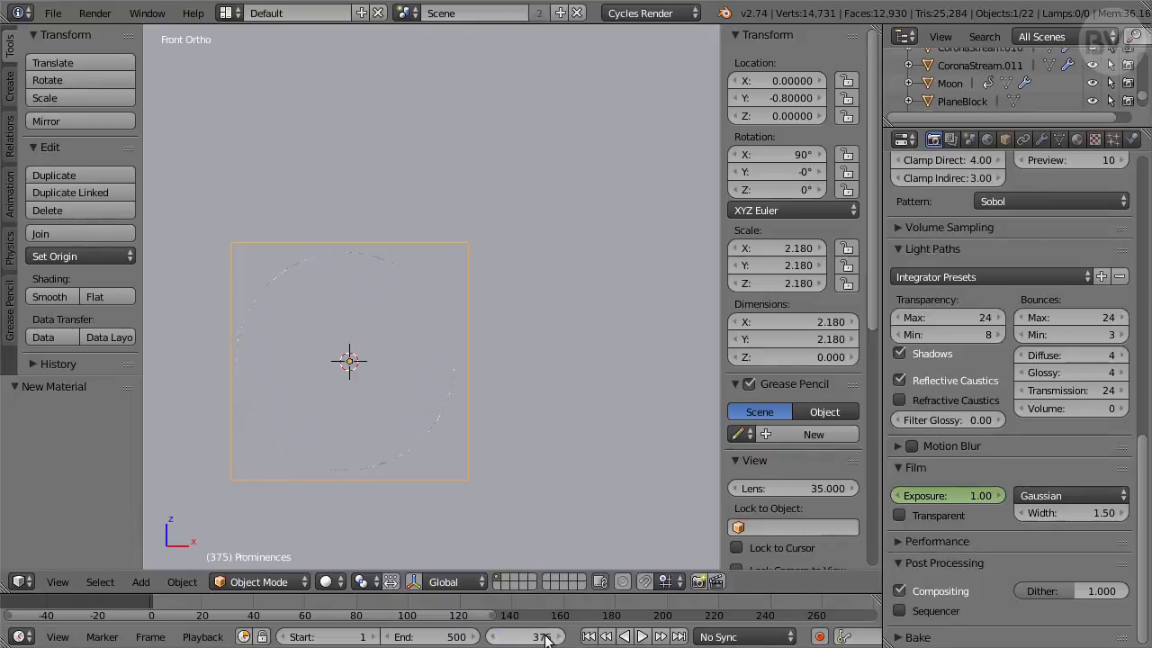
left_click(979, 494)
type("0.2")
key("Return")
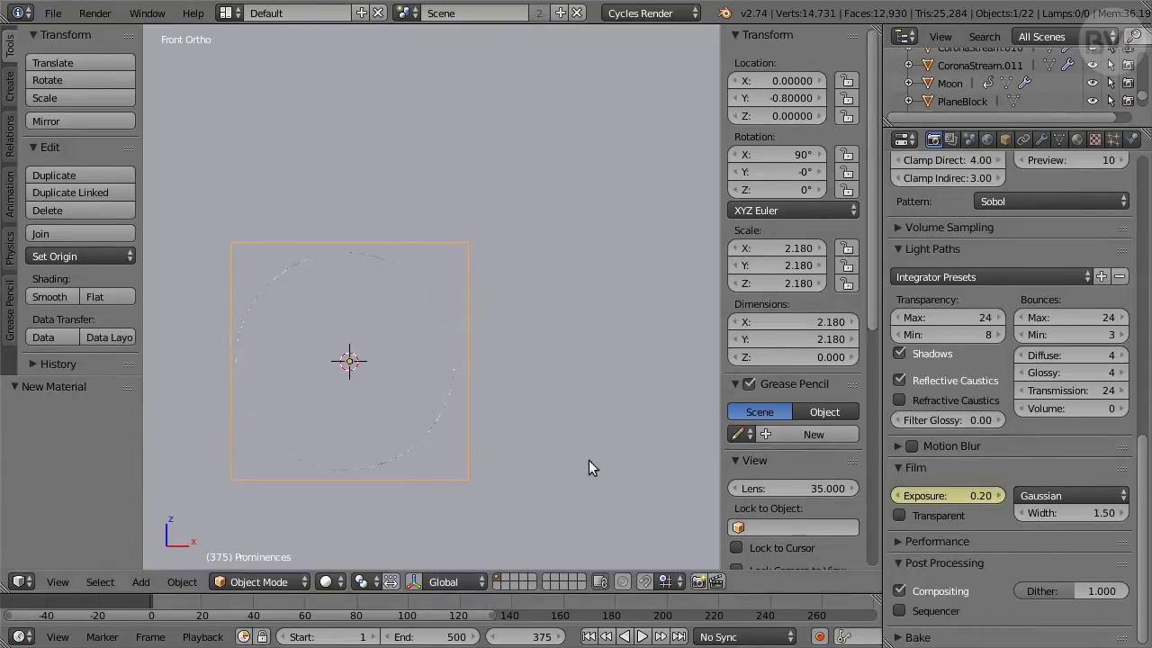
- Preview the scene in Rendered shading at frame 250, then move to frame 200
left_click(331, 581)
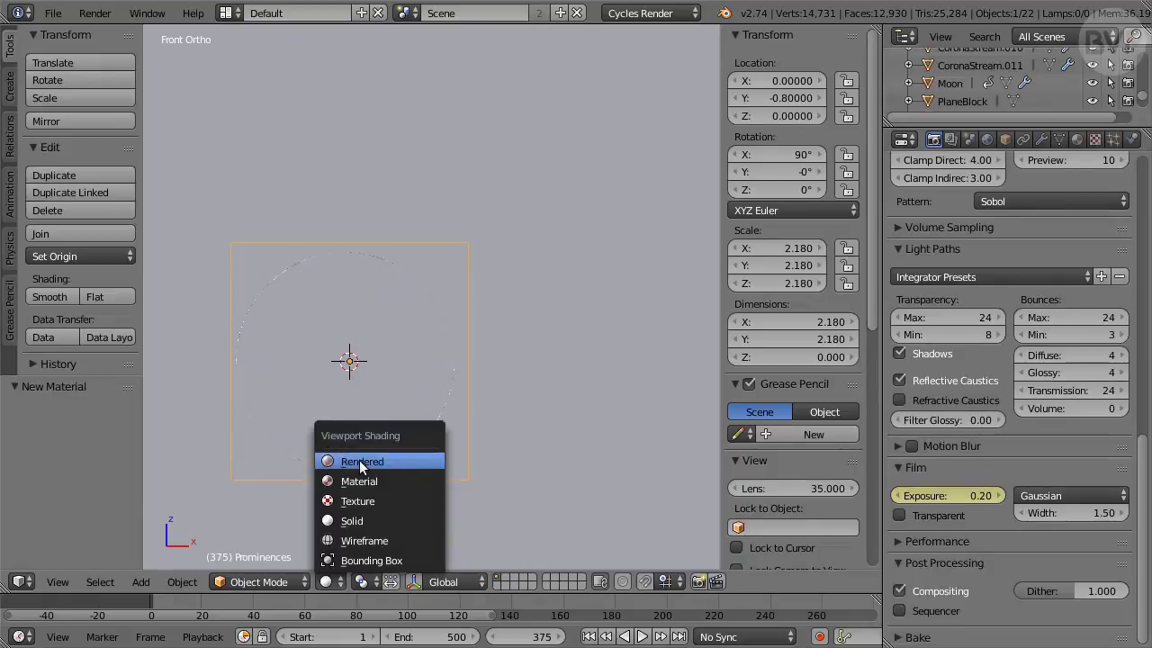
left_click(401, 460)
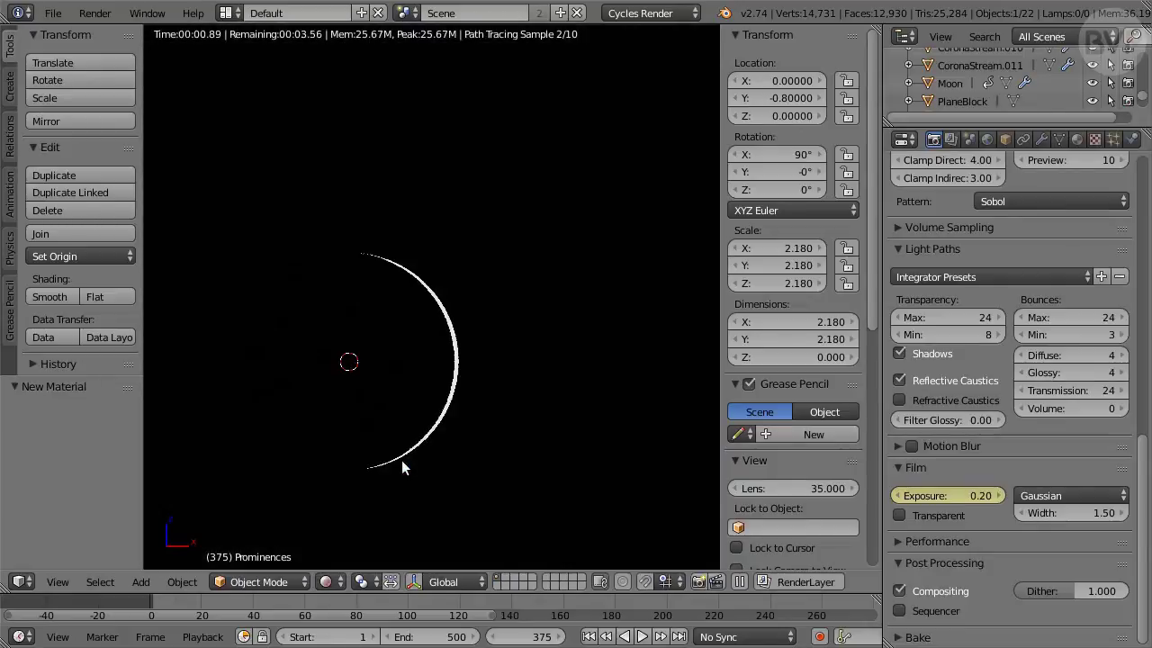
left_click(527, 637)
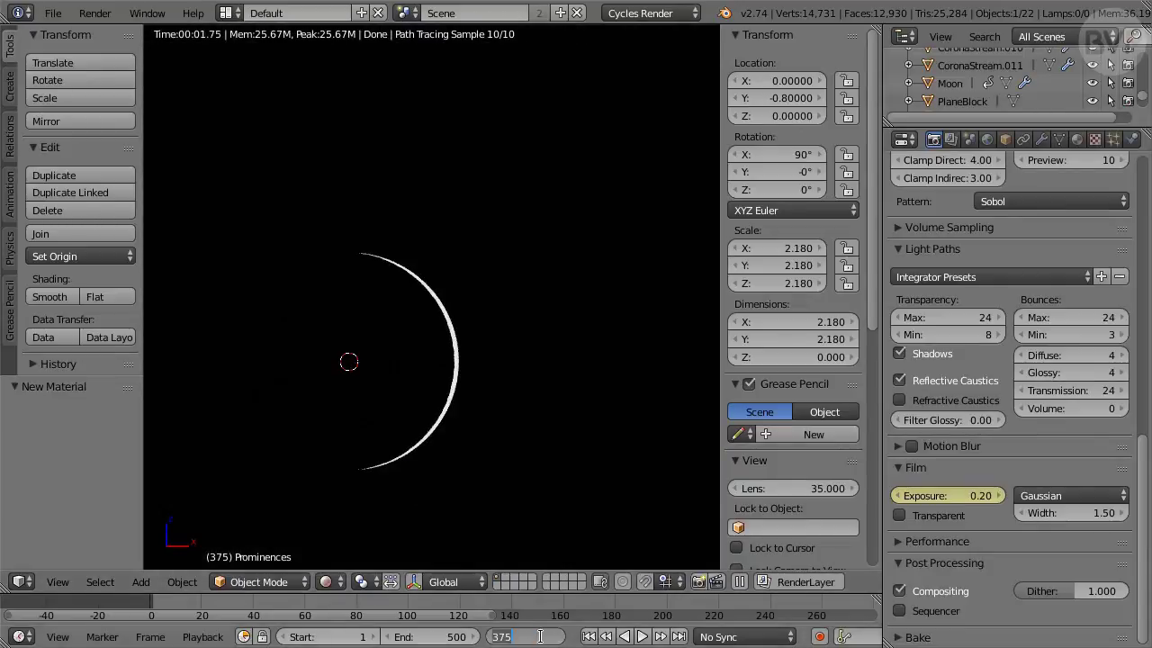
type("250")
key("Return")
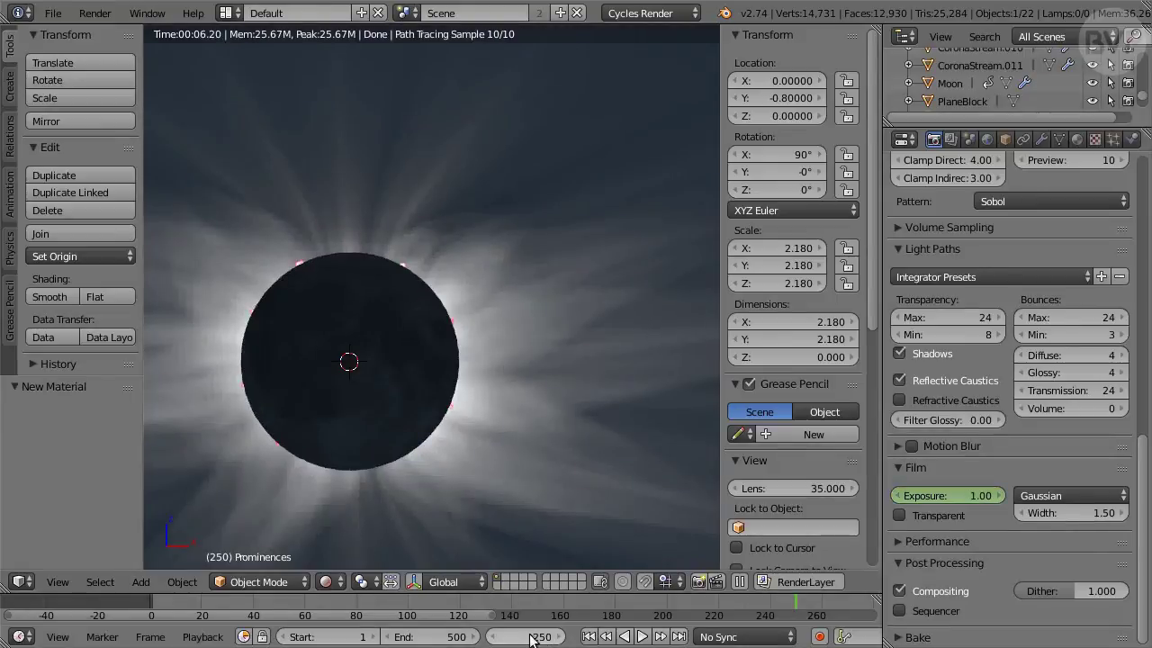
left_click(528, 636)
type("2")
key("Return")
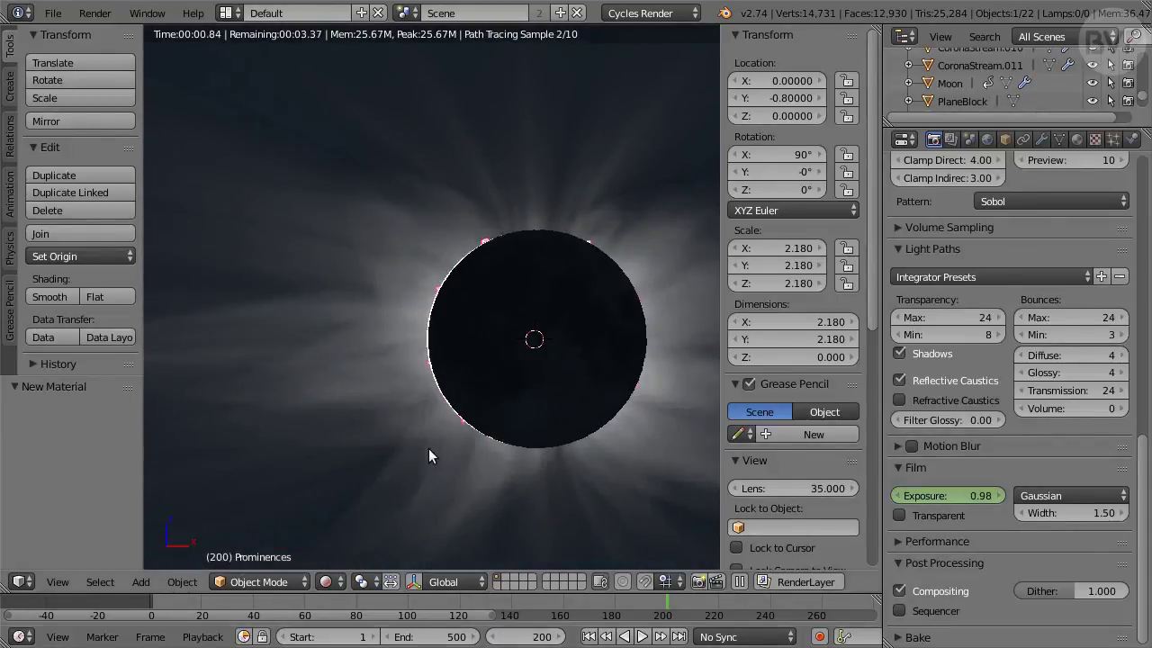
- Scale the Prominences by 1.006 to 2.191, then return the viewport to Solid shading
scroll(428, 448, "up", 6)
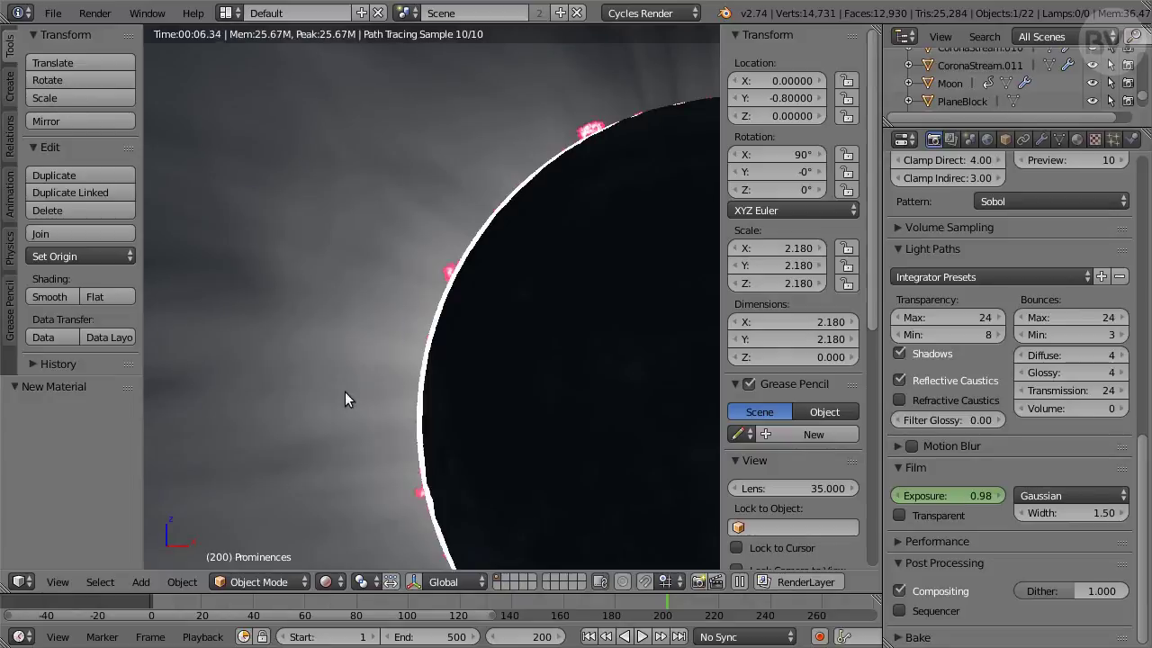
type("s1.006")
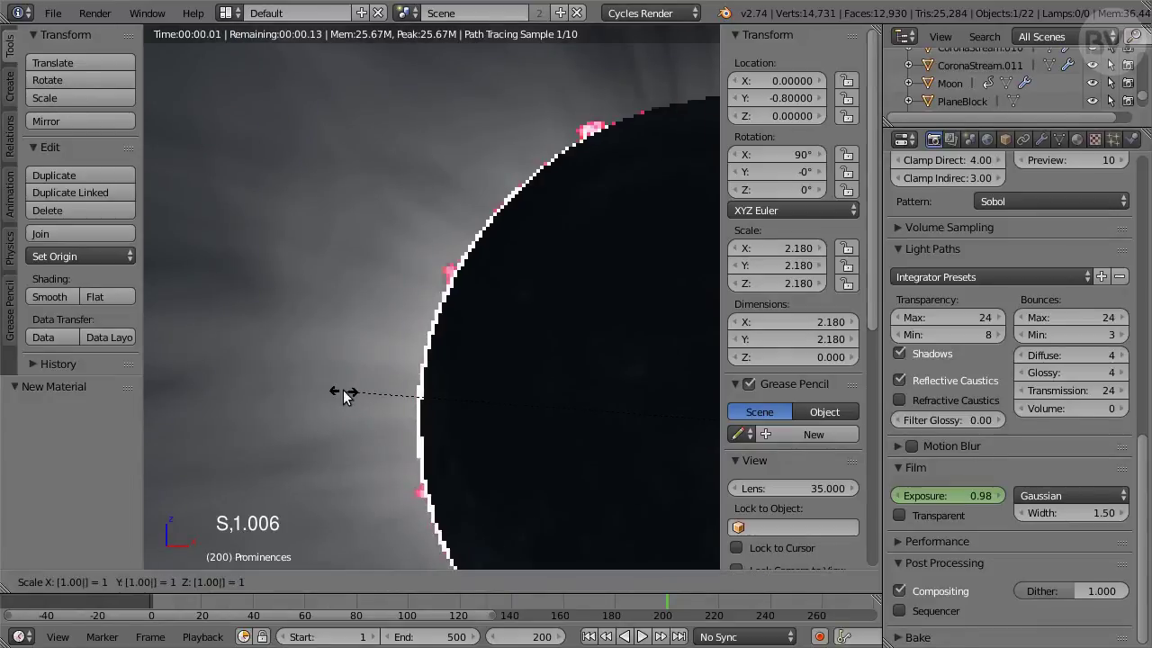
key("Return")
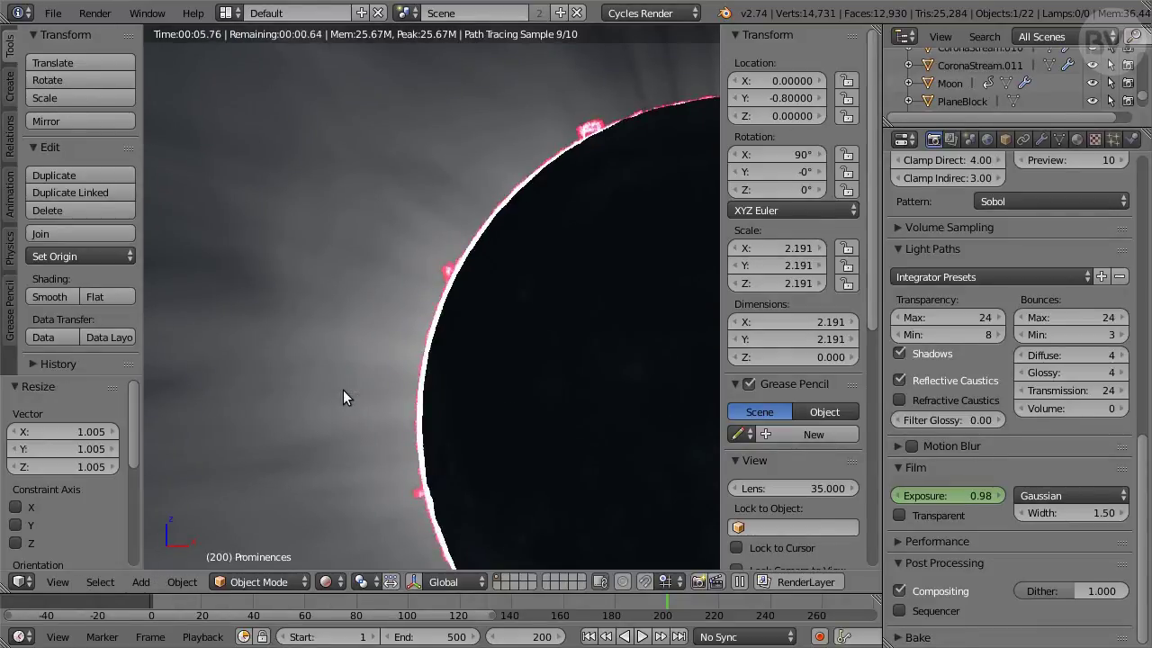
left_click(326, 581)
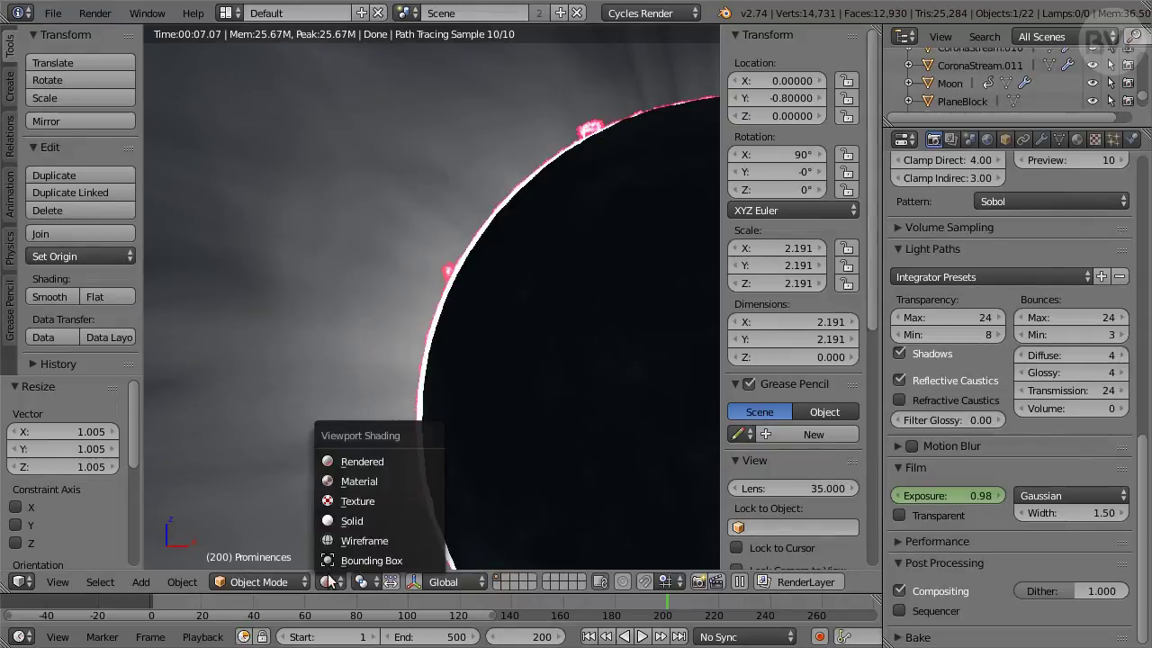
left_click(372, 522)
scroll(483, 418, "down", 5)
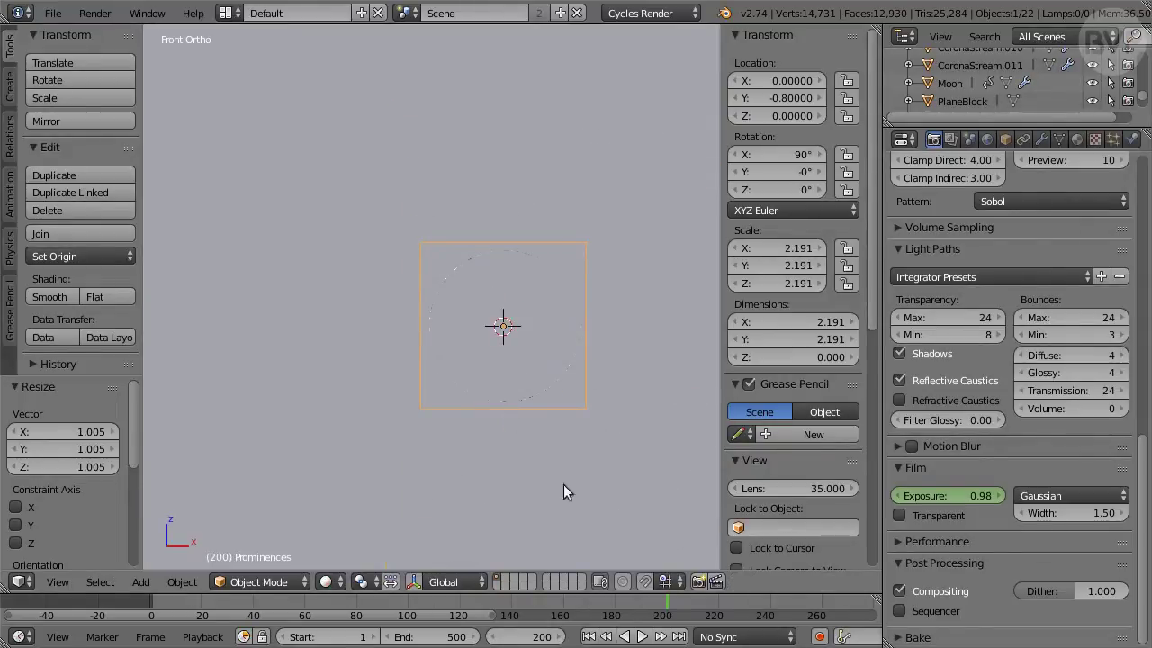
- Rewind to frame 1 and bring up the editor-type menu of the 3D View
left_click(588, 637)
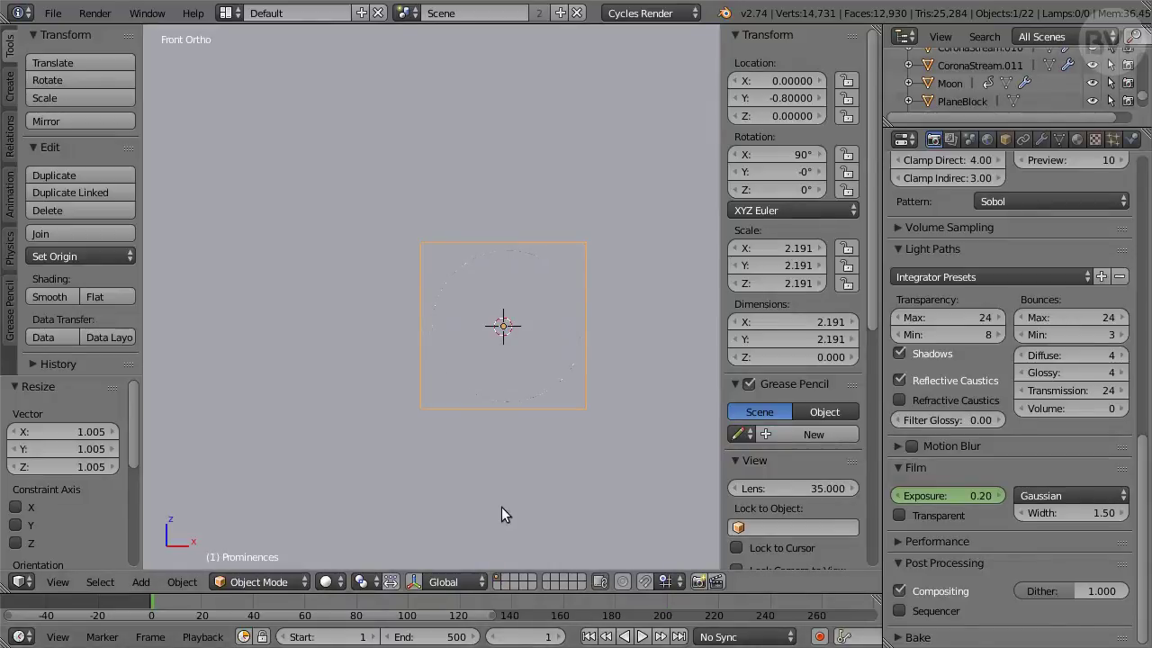
left_click(21, 581)
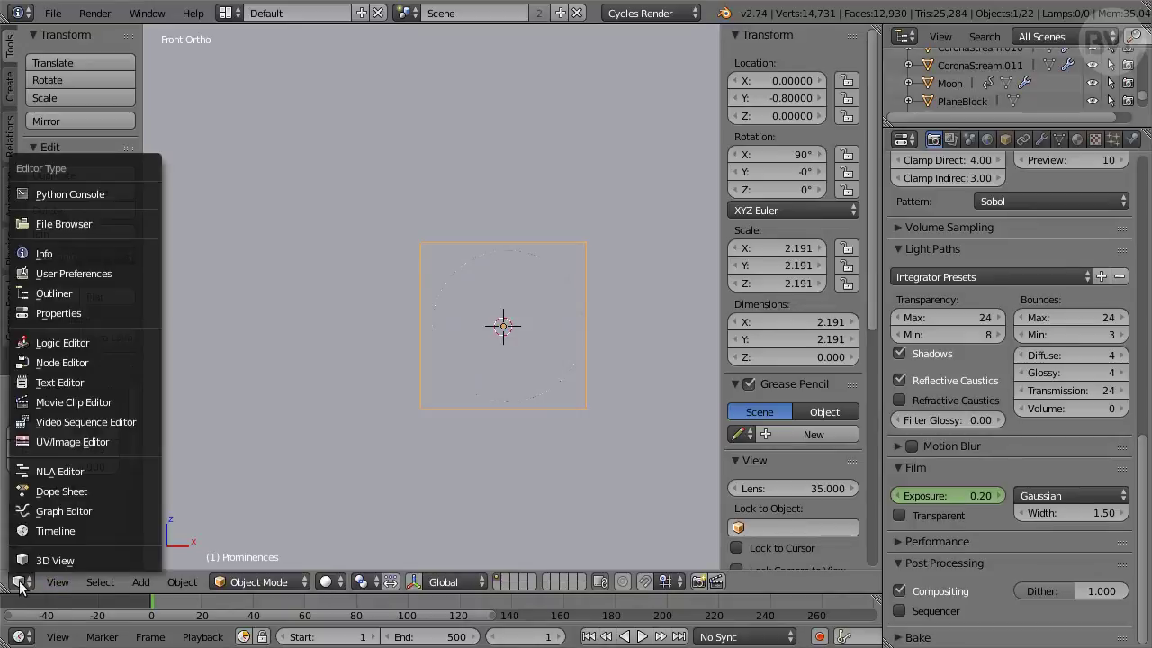
- Turn the main view into the Graph Editor and frame the whole Exposure curve
left_click(111, 509)
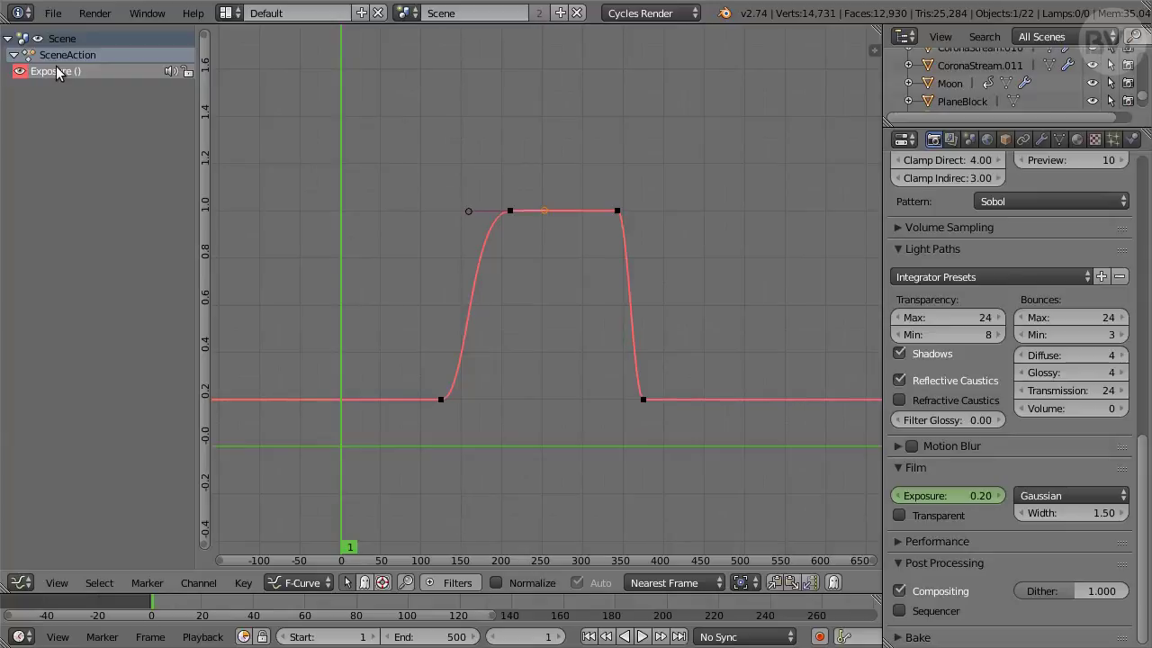
key("a")
key("Home")
middle_click_drag(533, 325, 580, 309, "ctrl")
- Raise the peak key's handles for a slight overshoot above 1.0, then show all channels
right_click_drag(446, 198, 464, 77)
right_click_drag(558, 335, 510, 214)
scroll(554, 254, "down", 3)
right_click_drag(489, 48, 460, 60)
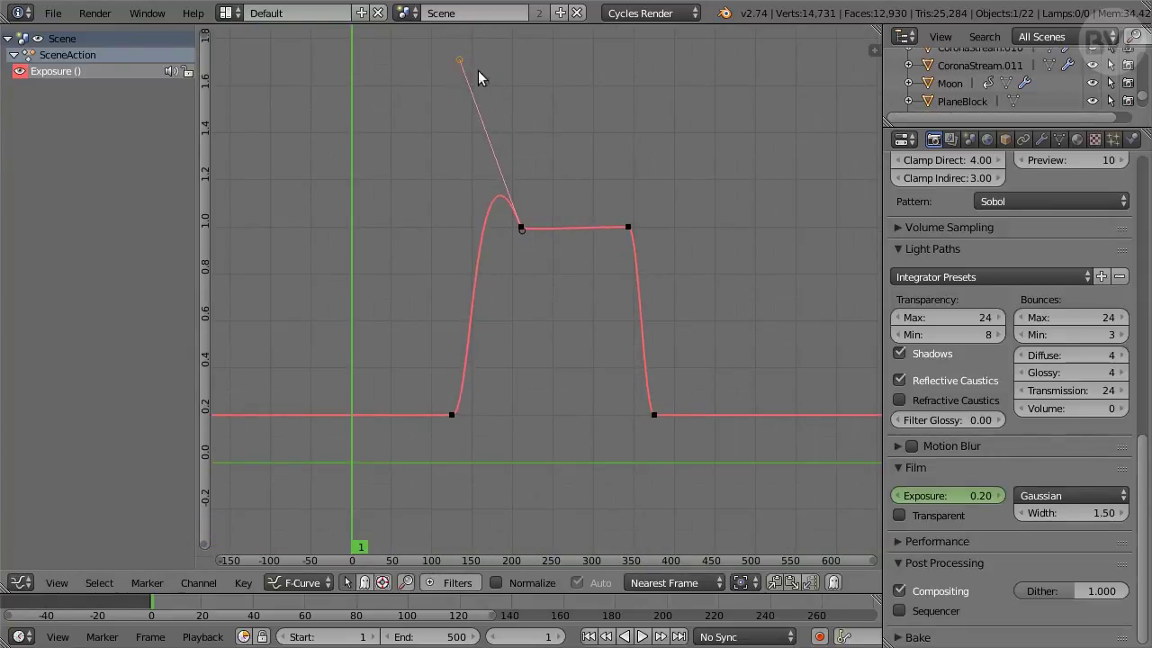
left_click(349, 584)
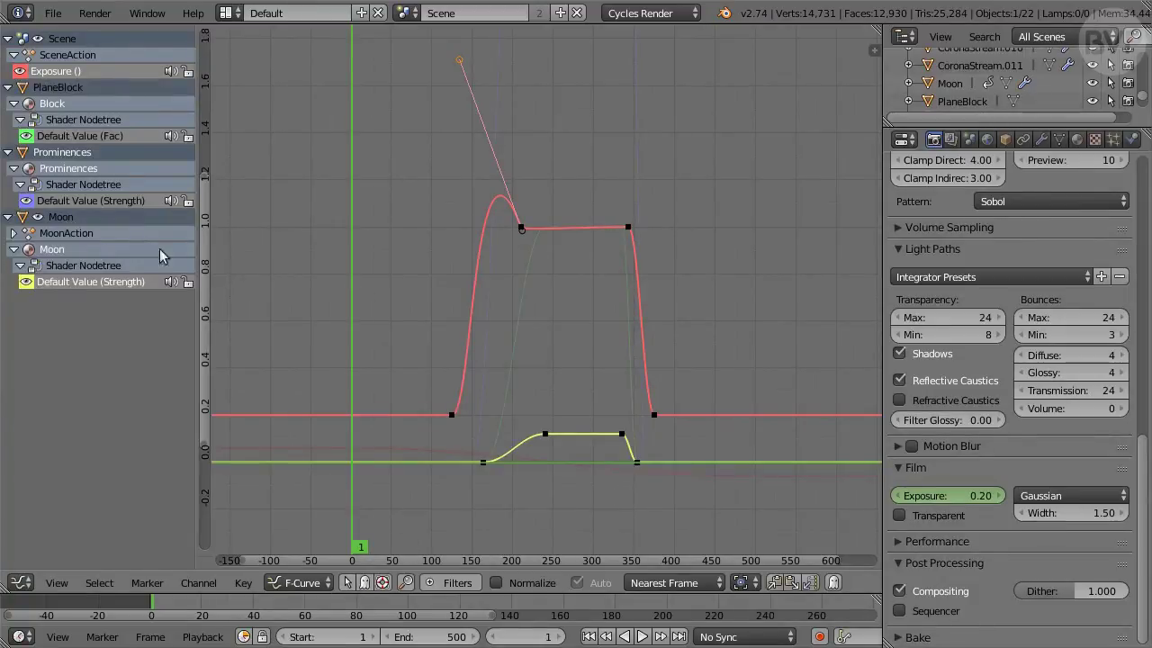
- Check the Block Fac curve, then frame the Prominences Strength curve with its 3.0 plateau
left_click(121, 135)
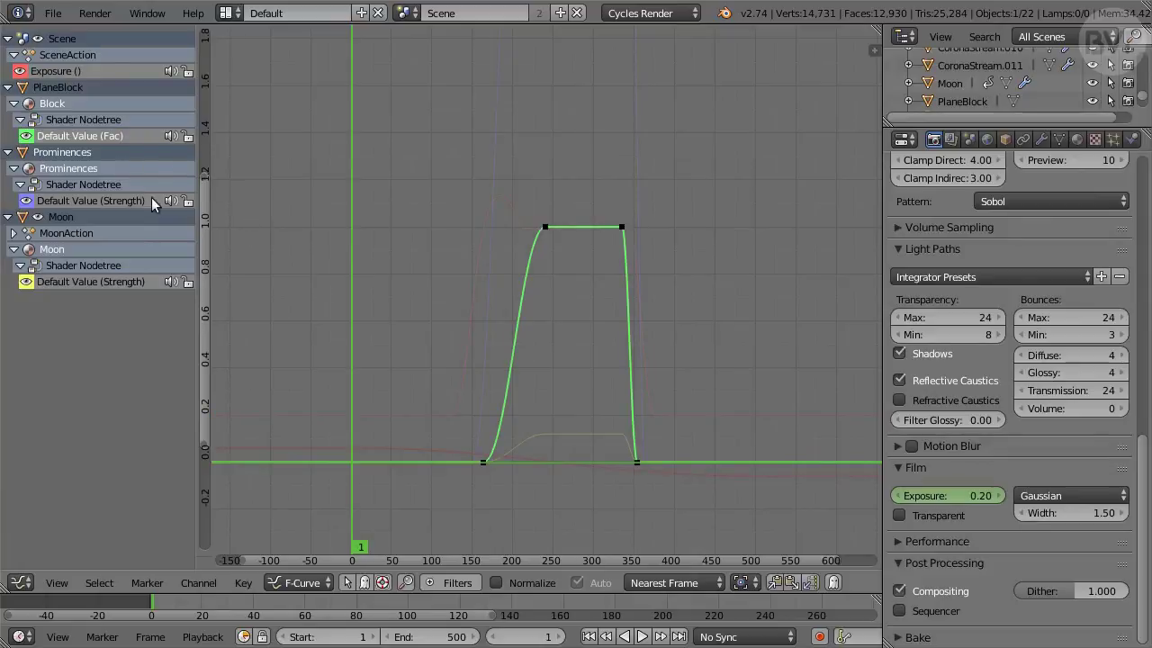
left_click(106, 201)
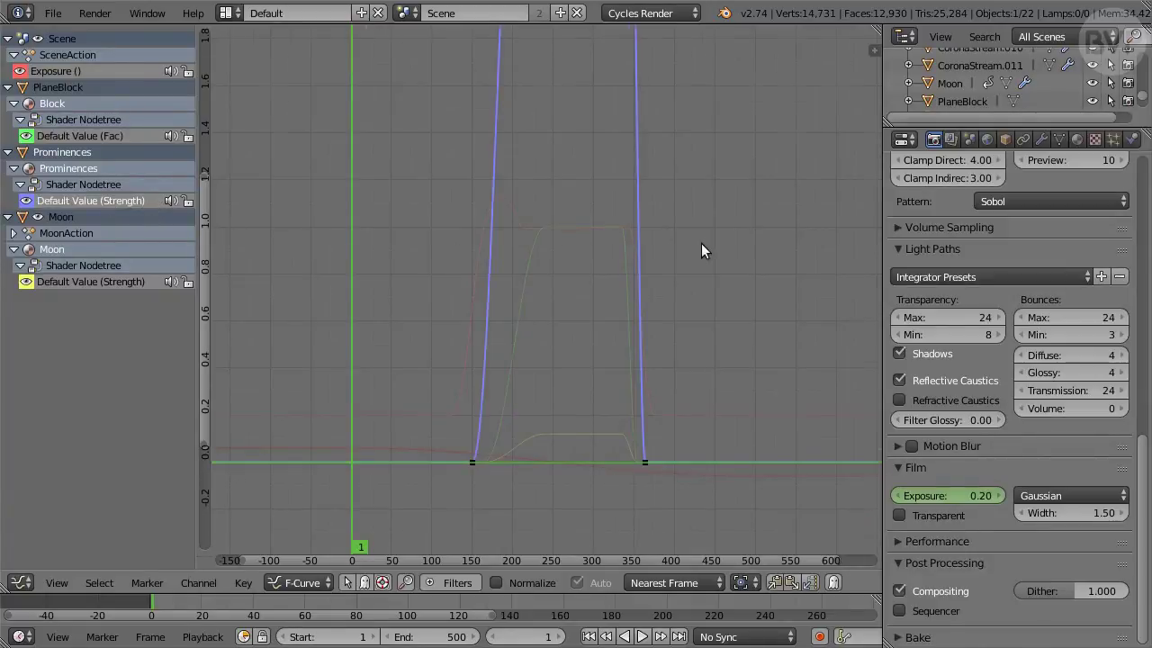
key("Home")
middle_click_drag(700, 162, 698, 293)
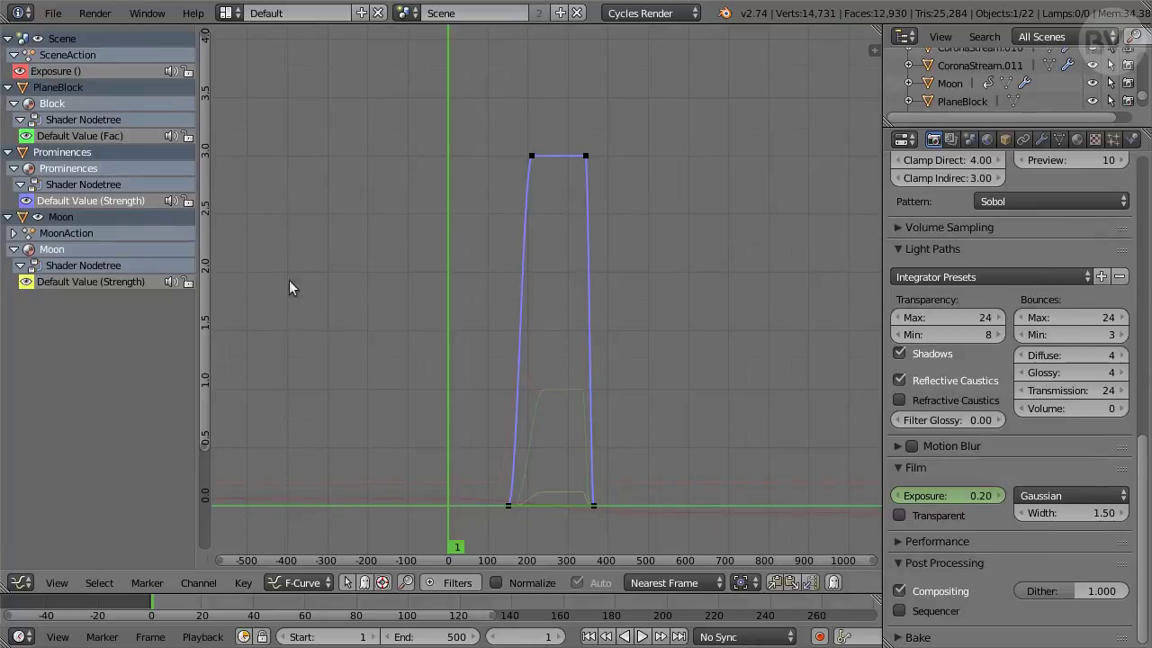
- Frame the Moon's X Location keyframes and set their interpolation to Linear
left_click(14, 233)
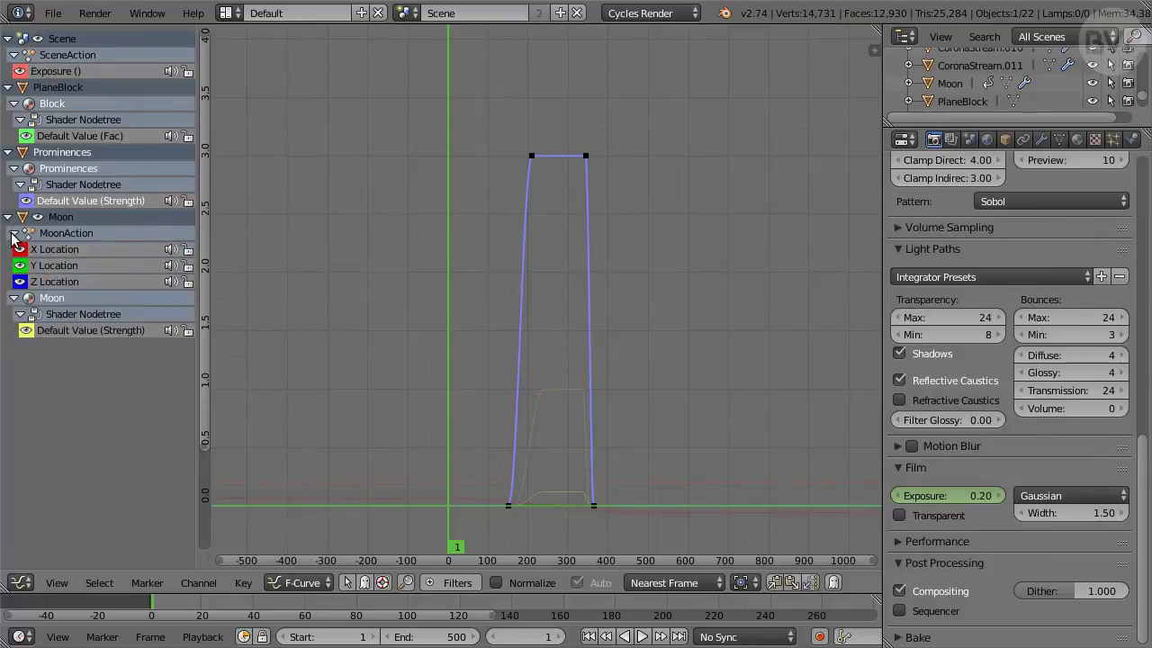
left_click(61, 250)
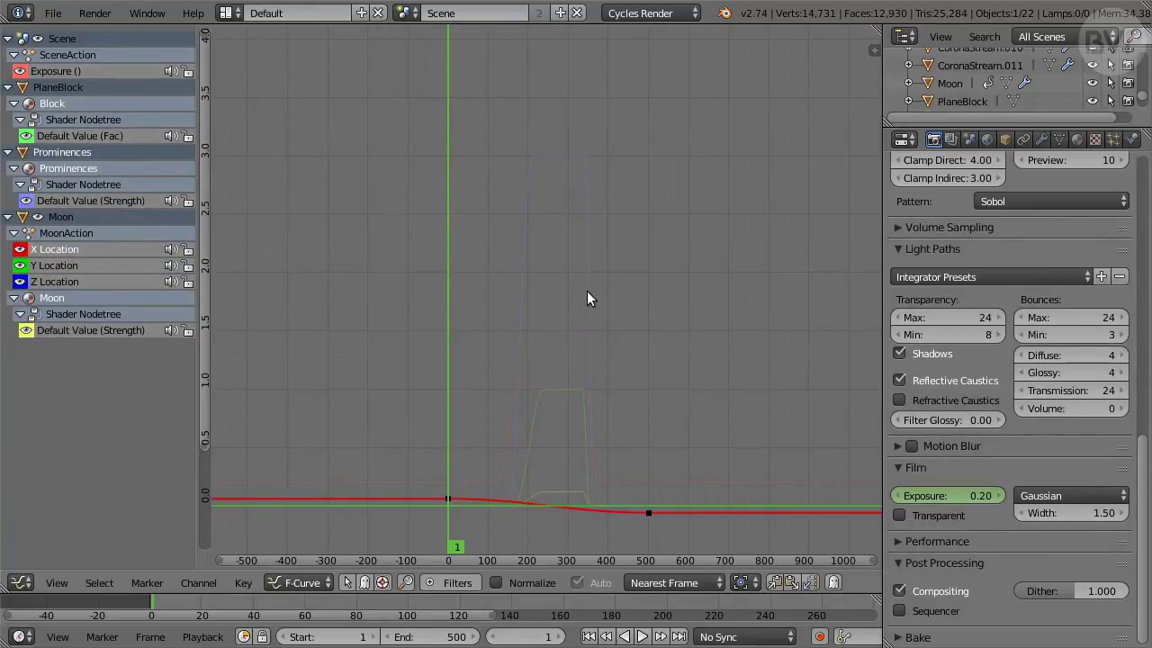
key("a")
key("Home")
key("KP_Decimal")
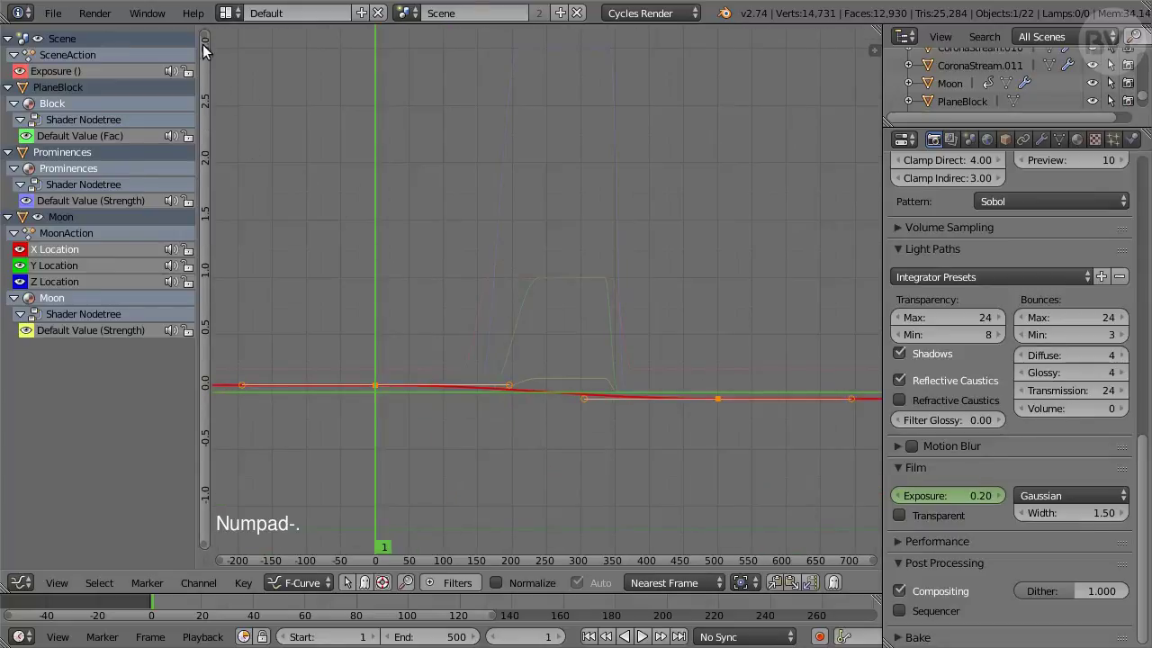
left_click_drag(201, 49, 202, 363)
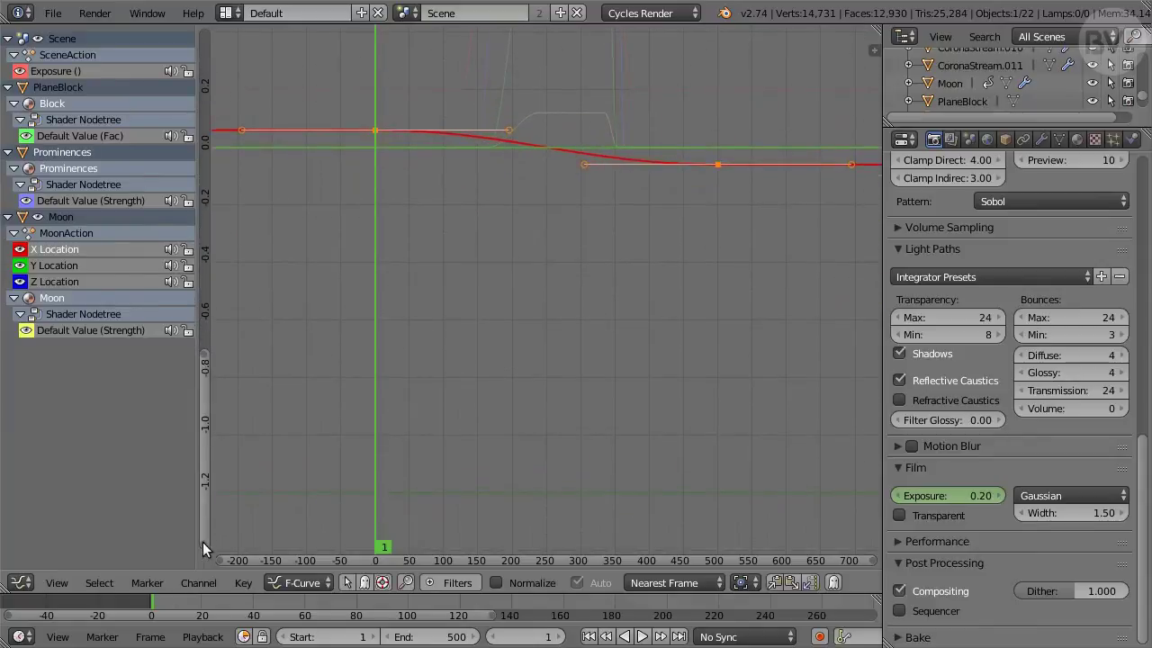
left_click_drag(202, 542, 211, 407)
left_click(243, 582)
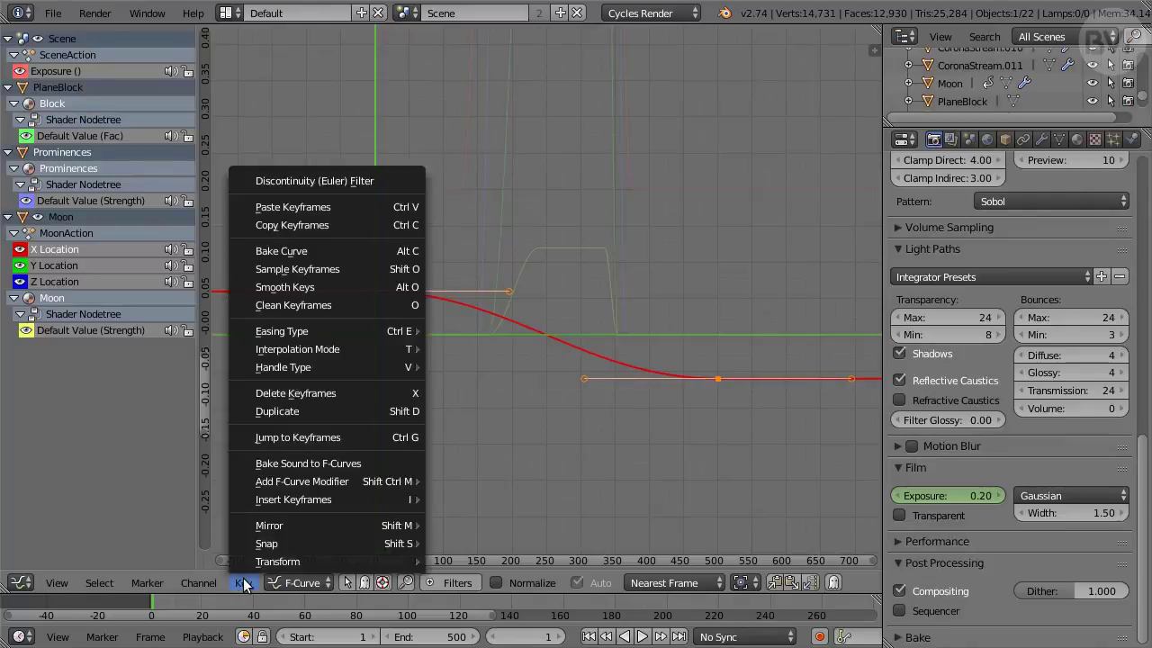
mouse_move(403, 357)
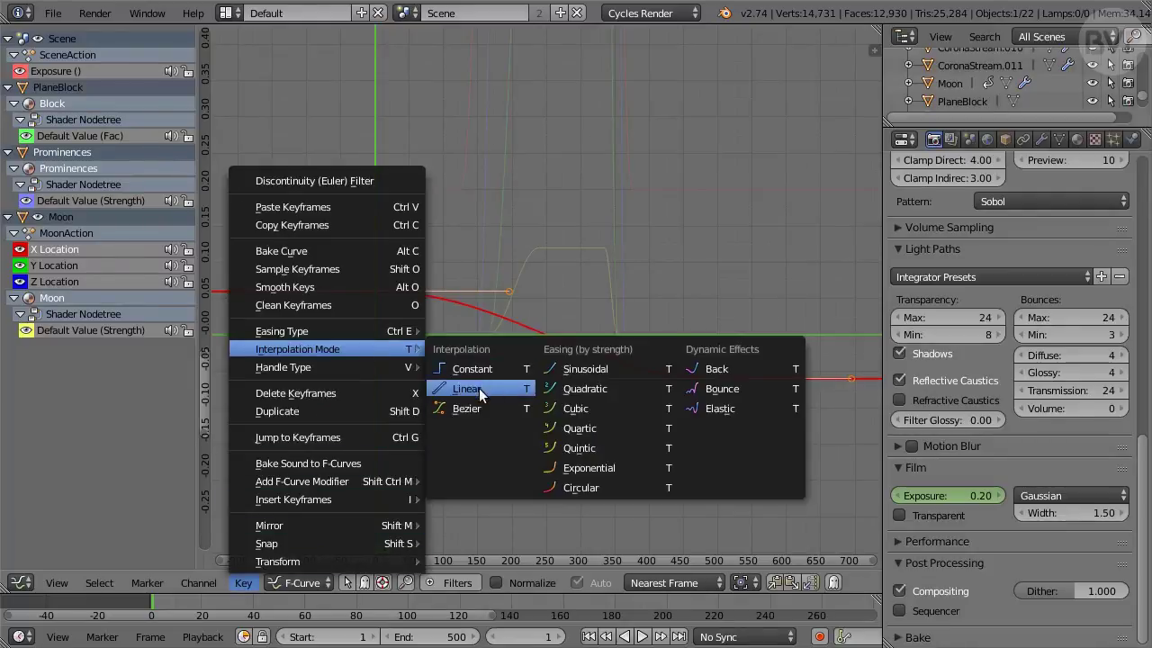
left_click(504, 387)
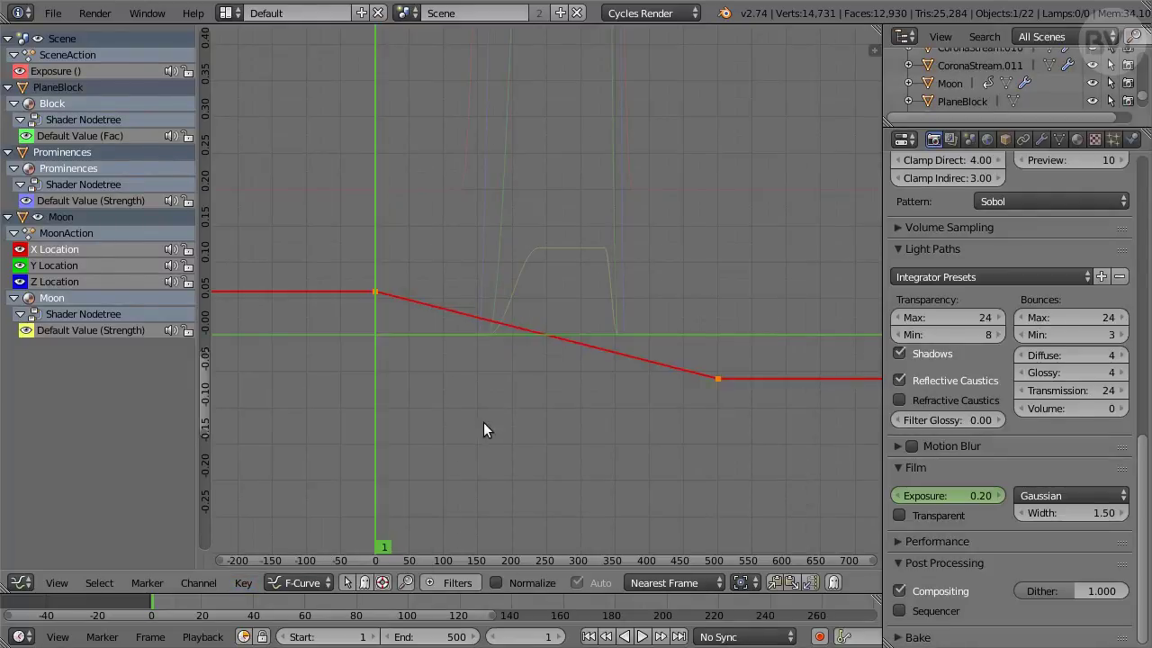
- Move the Moon Strength curve's frame-164 handle right so the glow eases in gradually
left_click(67, 330)
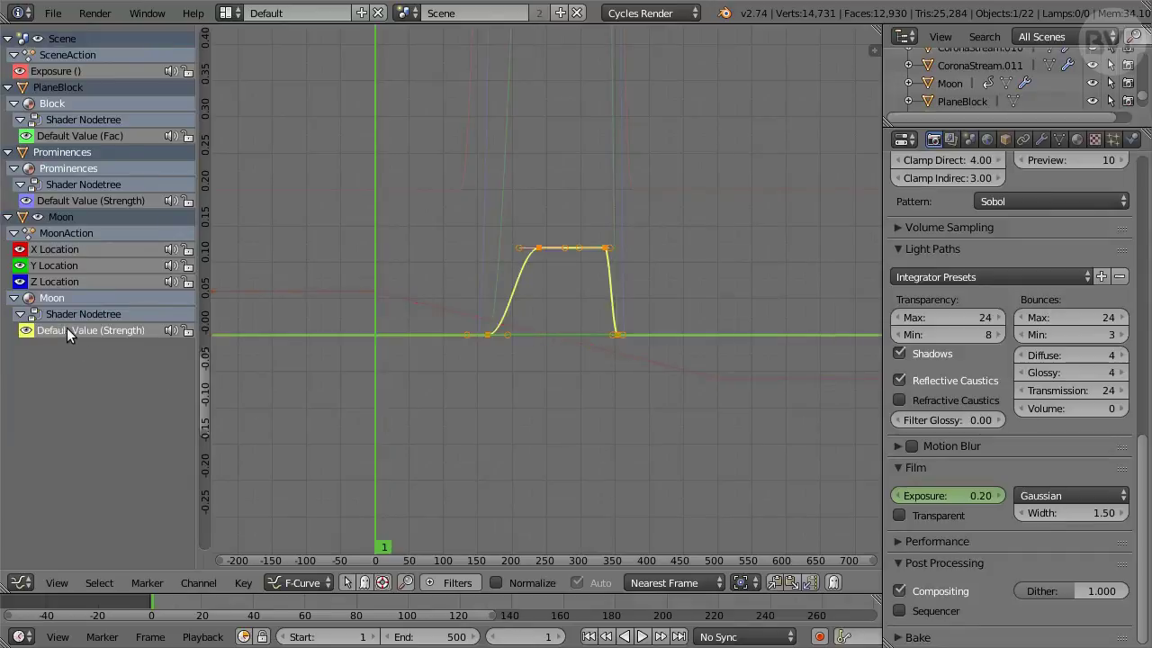
scroll(615, 385, "up", 4)
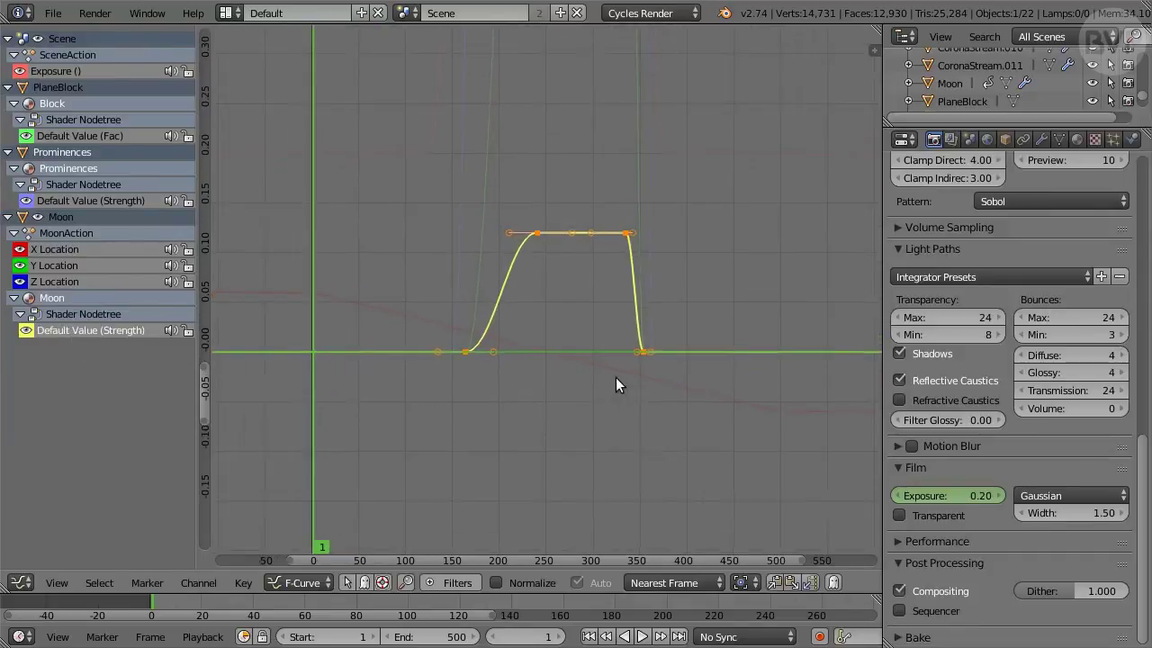
scroll(616, 377, "up", 1)
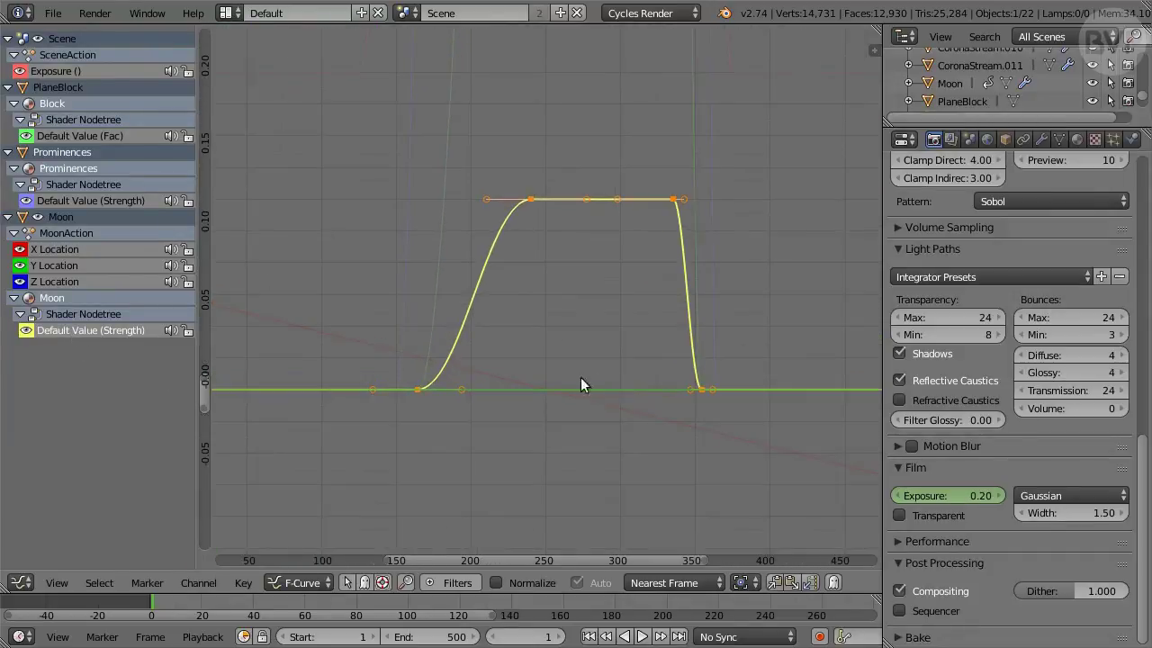
right_click(462, 390)
key("g")
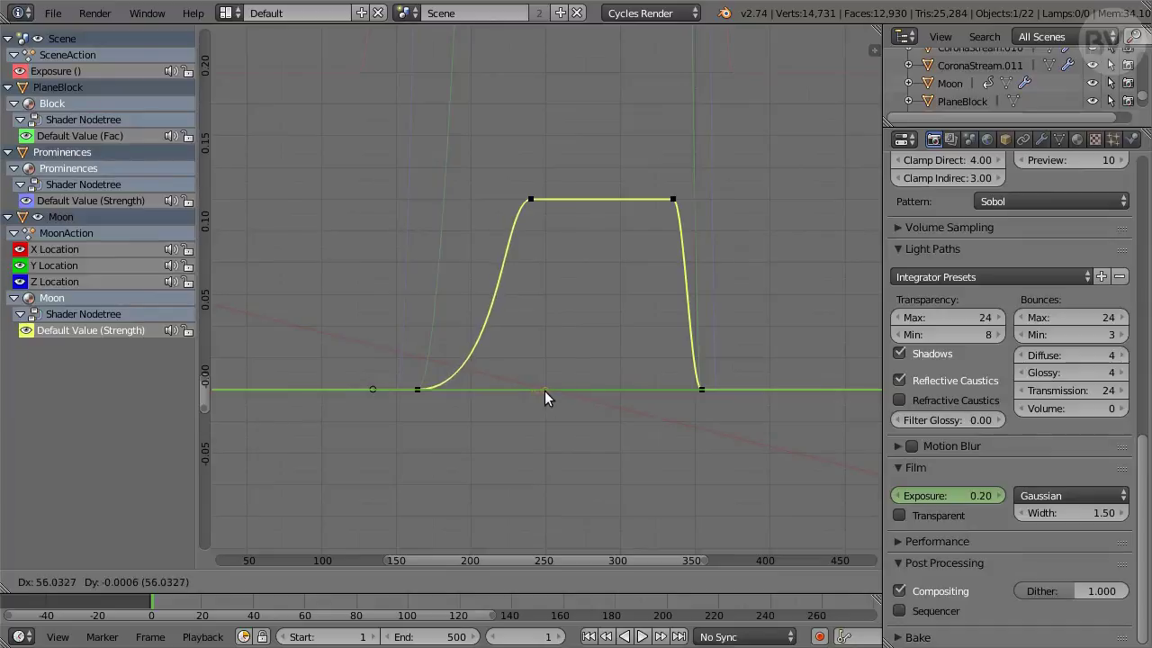
left_click(544, 391)
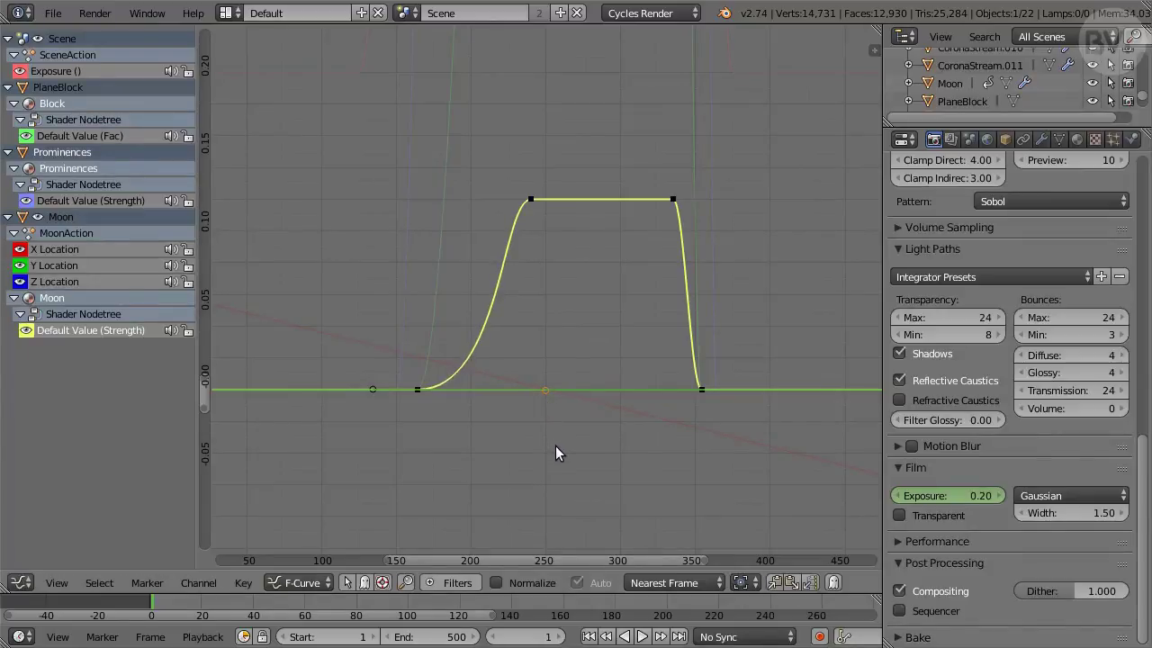
- Render the full animation through frame 500 to TutorialMovie.avi with Ctrl+F12
key("ctrl+F12")
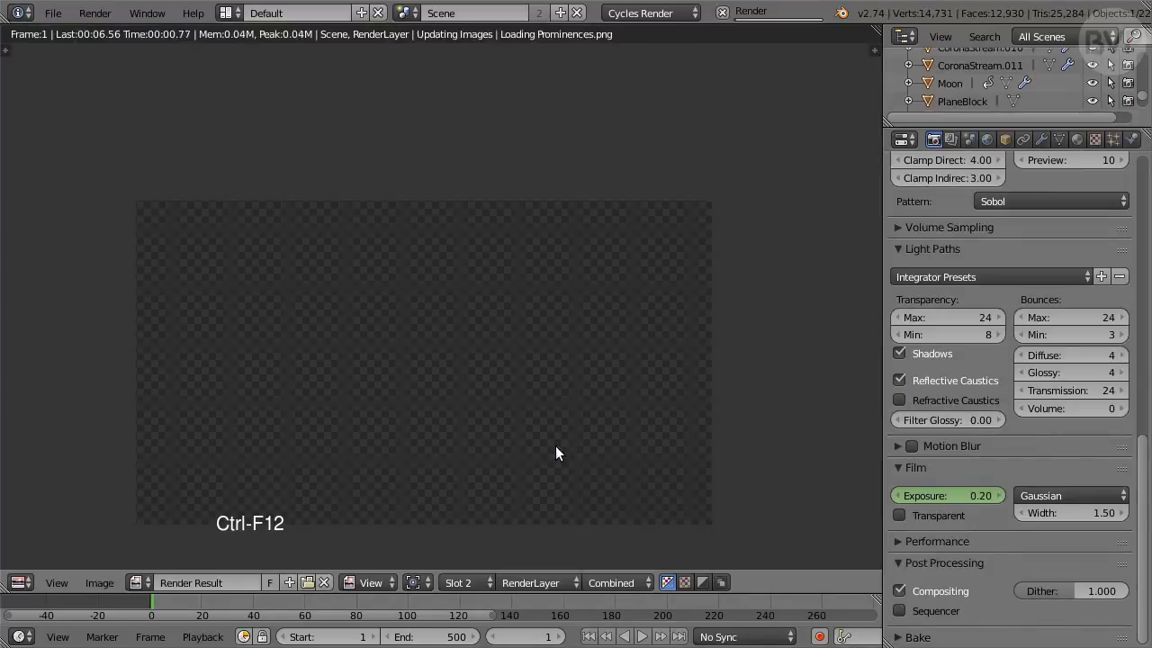